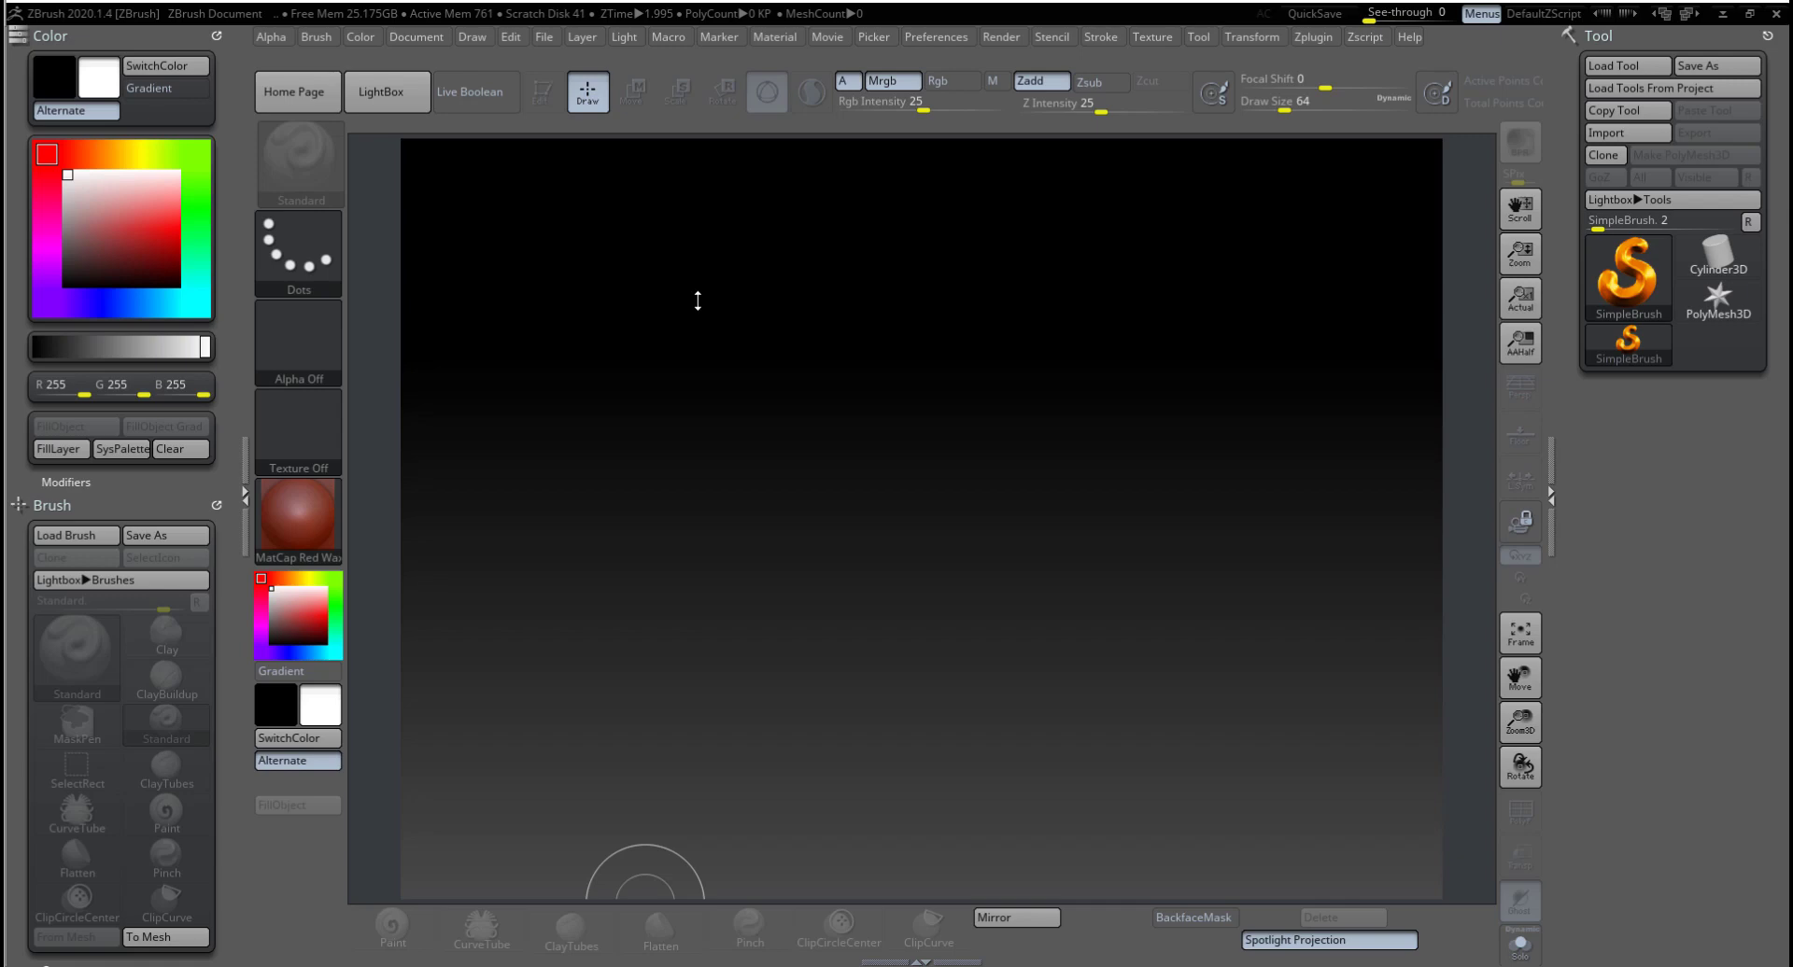
pyautogui.click(301, 364)
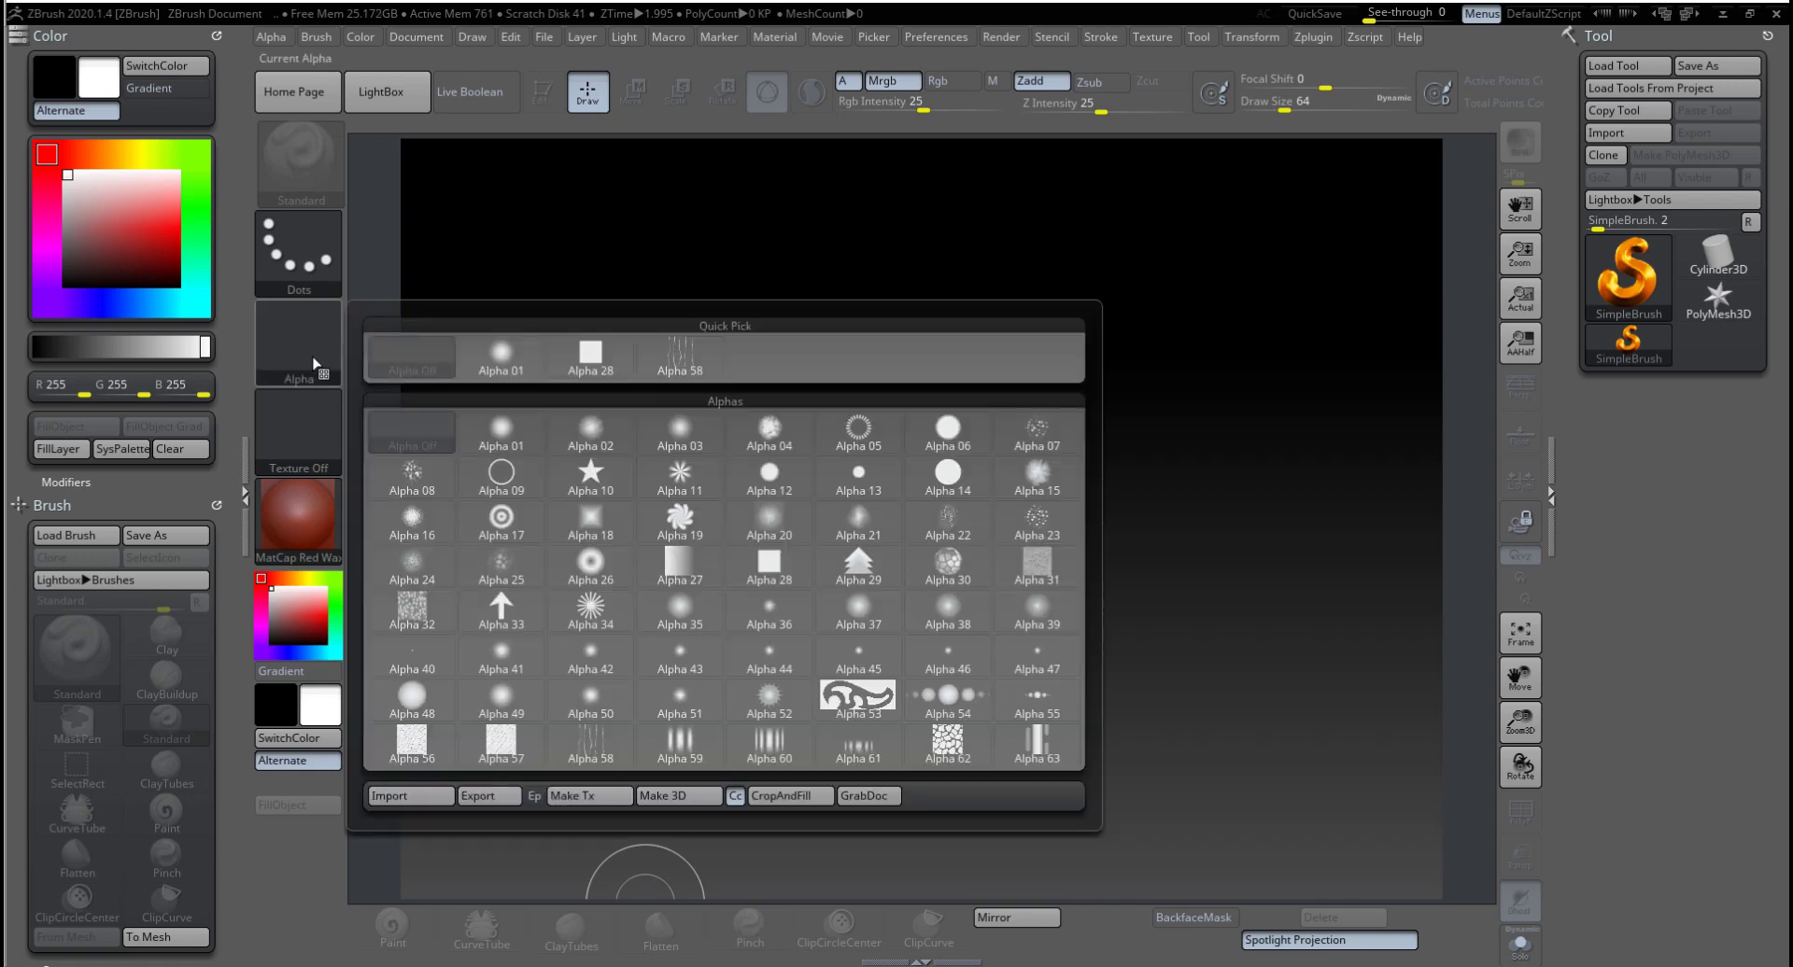
pyautogui.click(300, 347)
pyautogui.moveTo(604, 476)
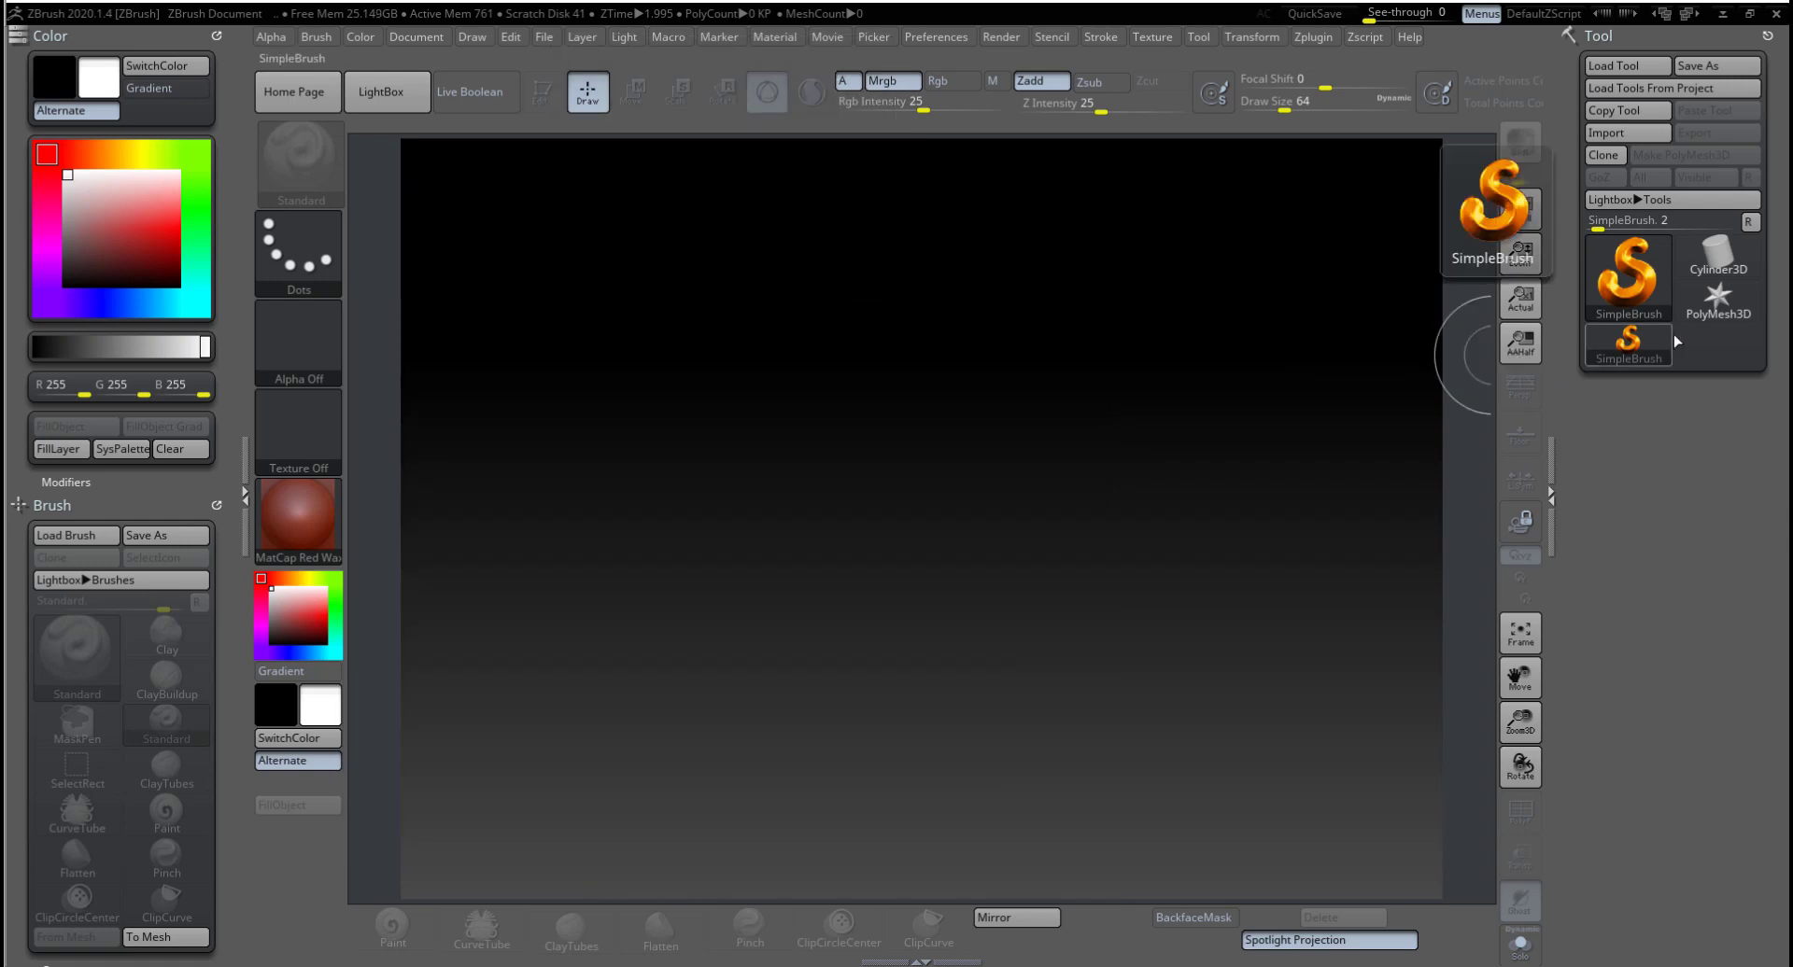
# Step: Open the DemoHeadFemale.ZPR demo project and turn off the perspective view
pyautogui.click(412, 103)
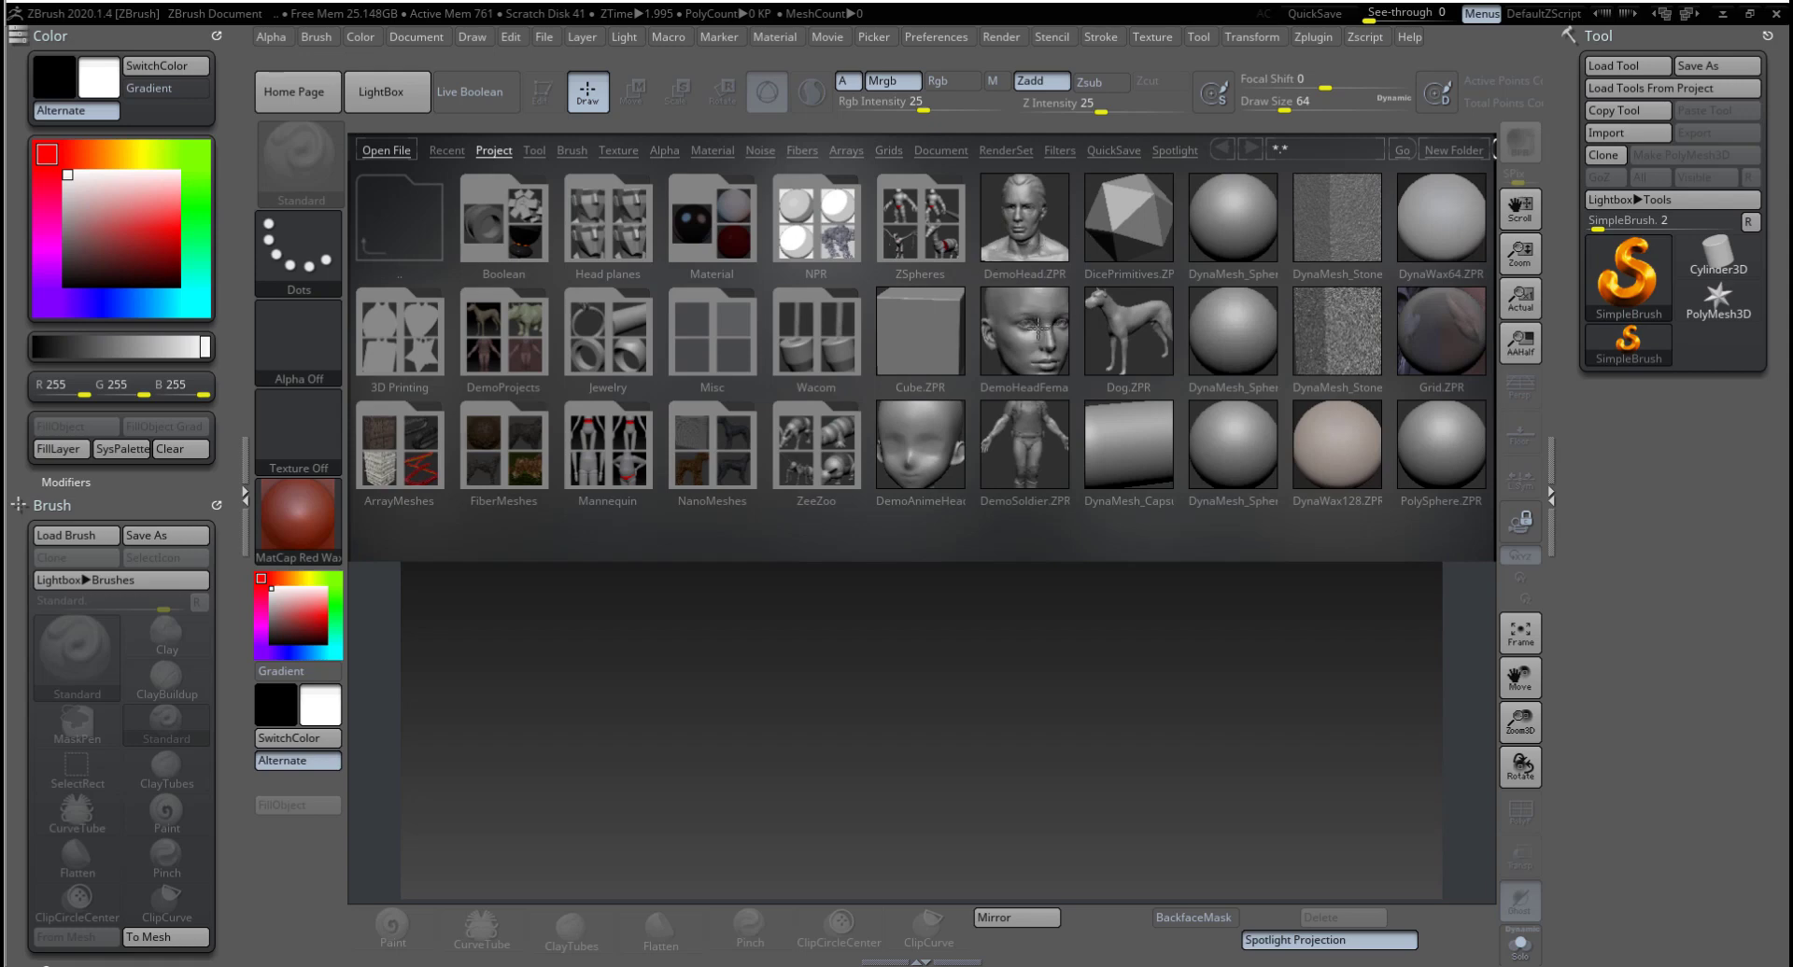
pyautogui.moveTo(1035, 338); pyautogui.dragTo(427, 321)
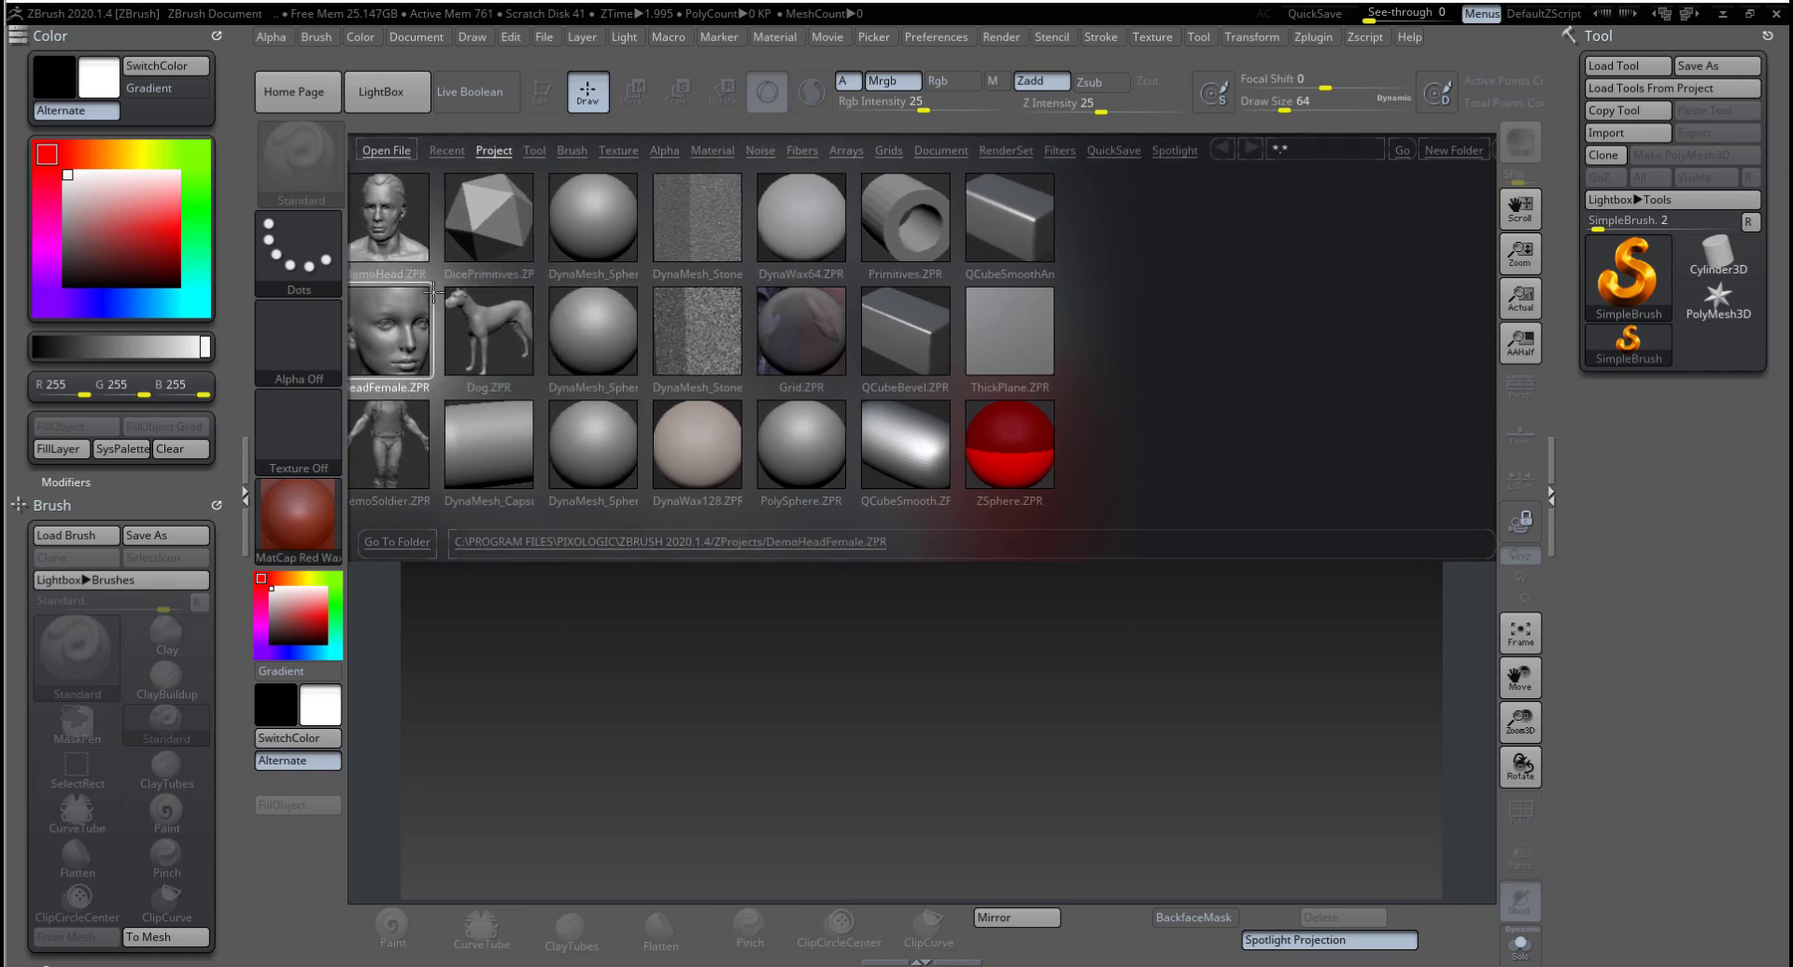
pyautogui.doubleClick(394, 322)
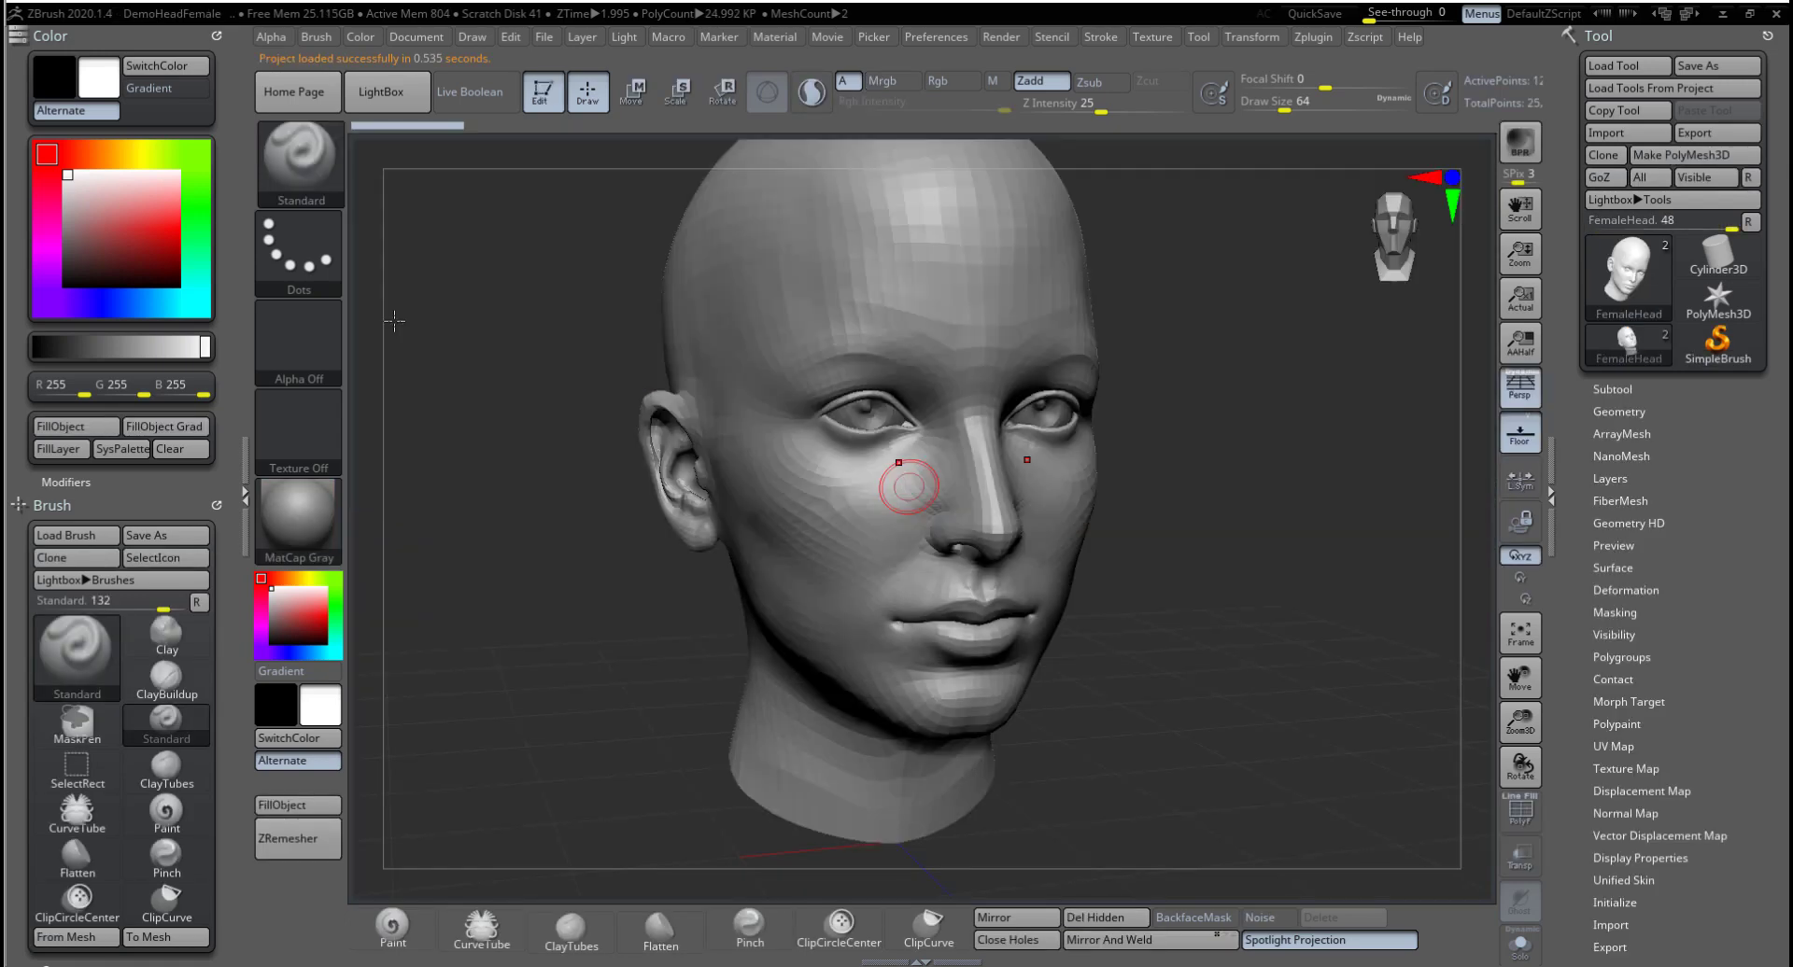
pyautogui.moveTo(1315, 537)
pyautogui.mouseDown()
pyautogui.moveTo(1102, 556)
pyautogui.moveTo(1242, 553)
pyautogui.moveTo(1184, 571)
pyautogui.mouseUp()
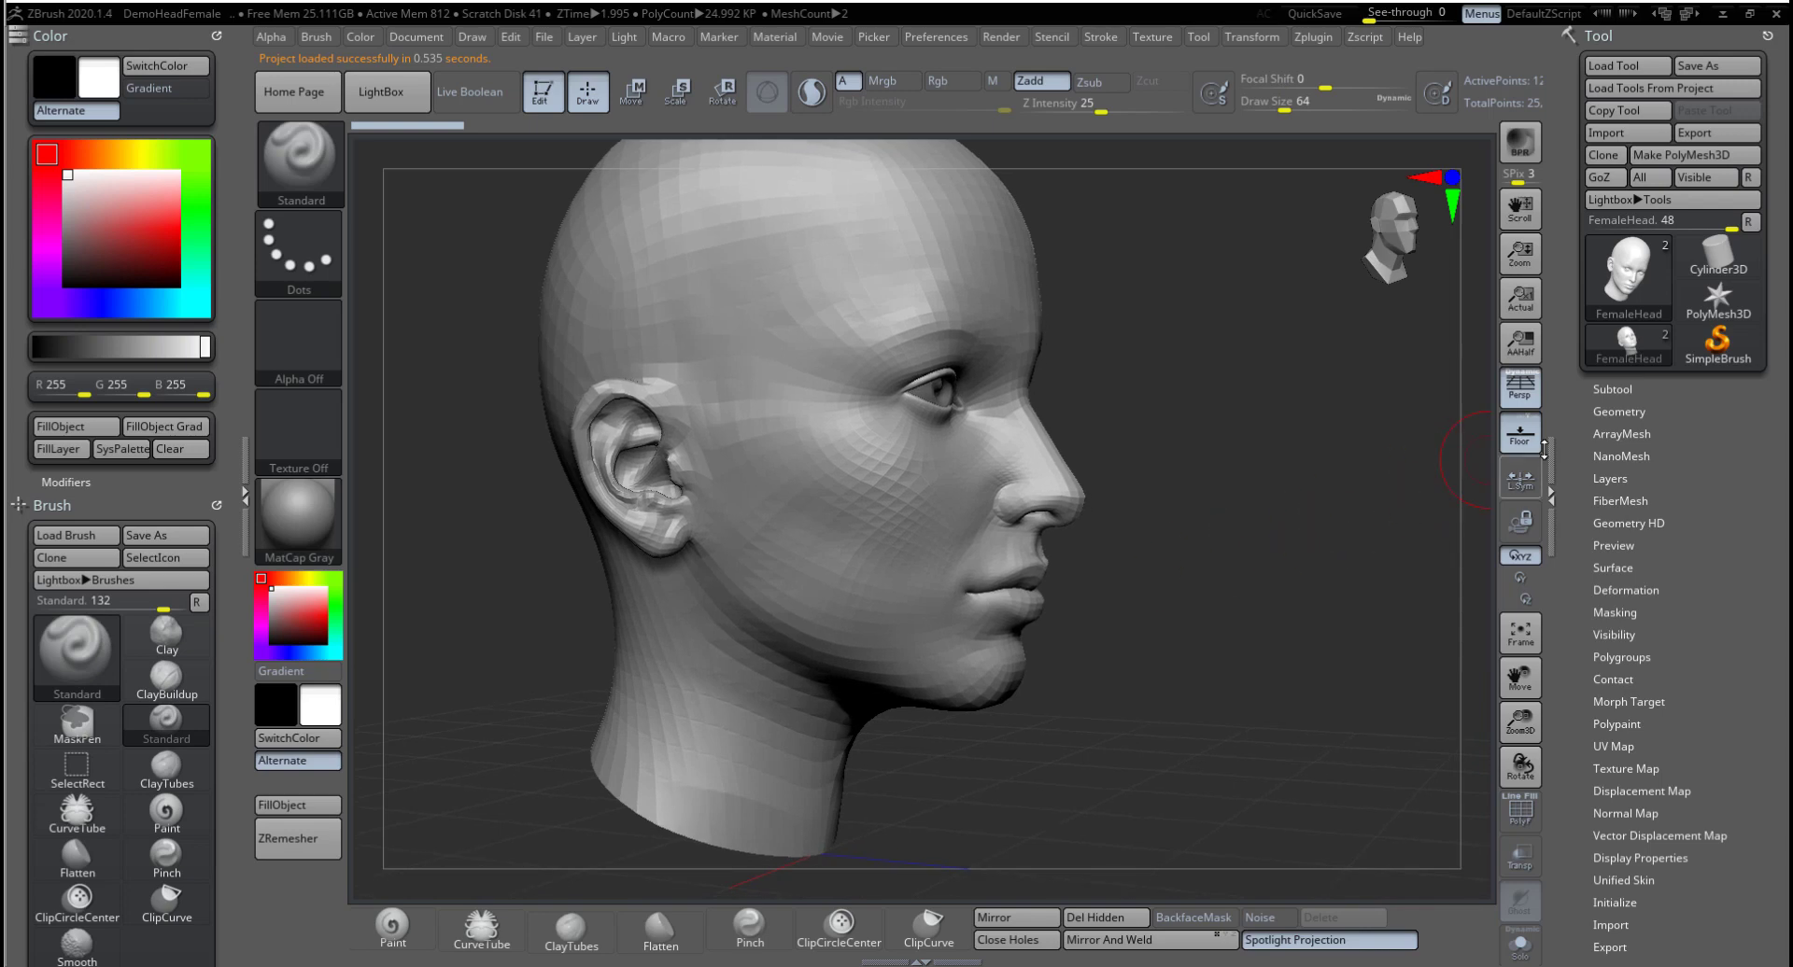
pyautogui.click(1526, 400)
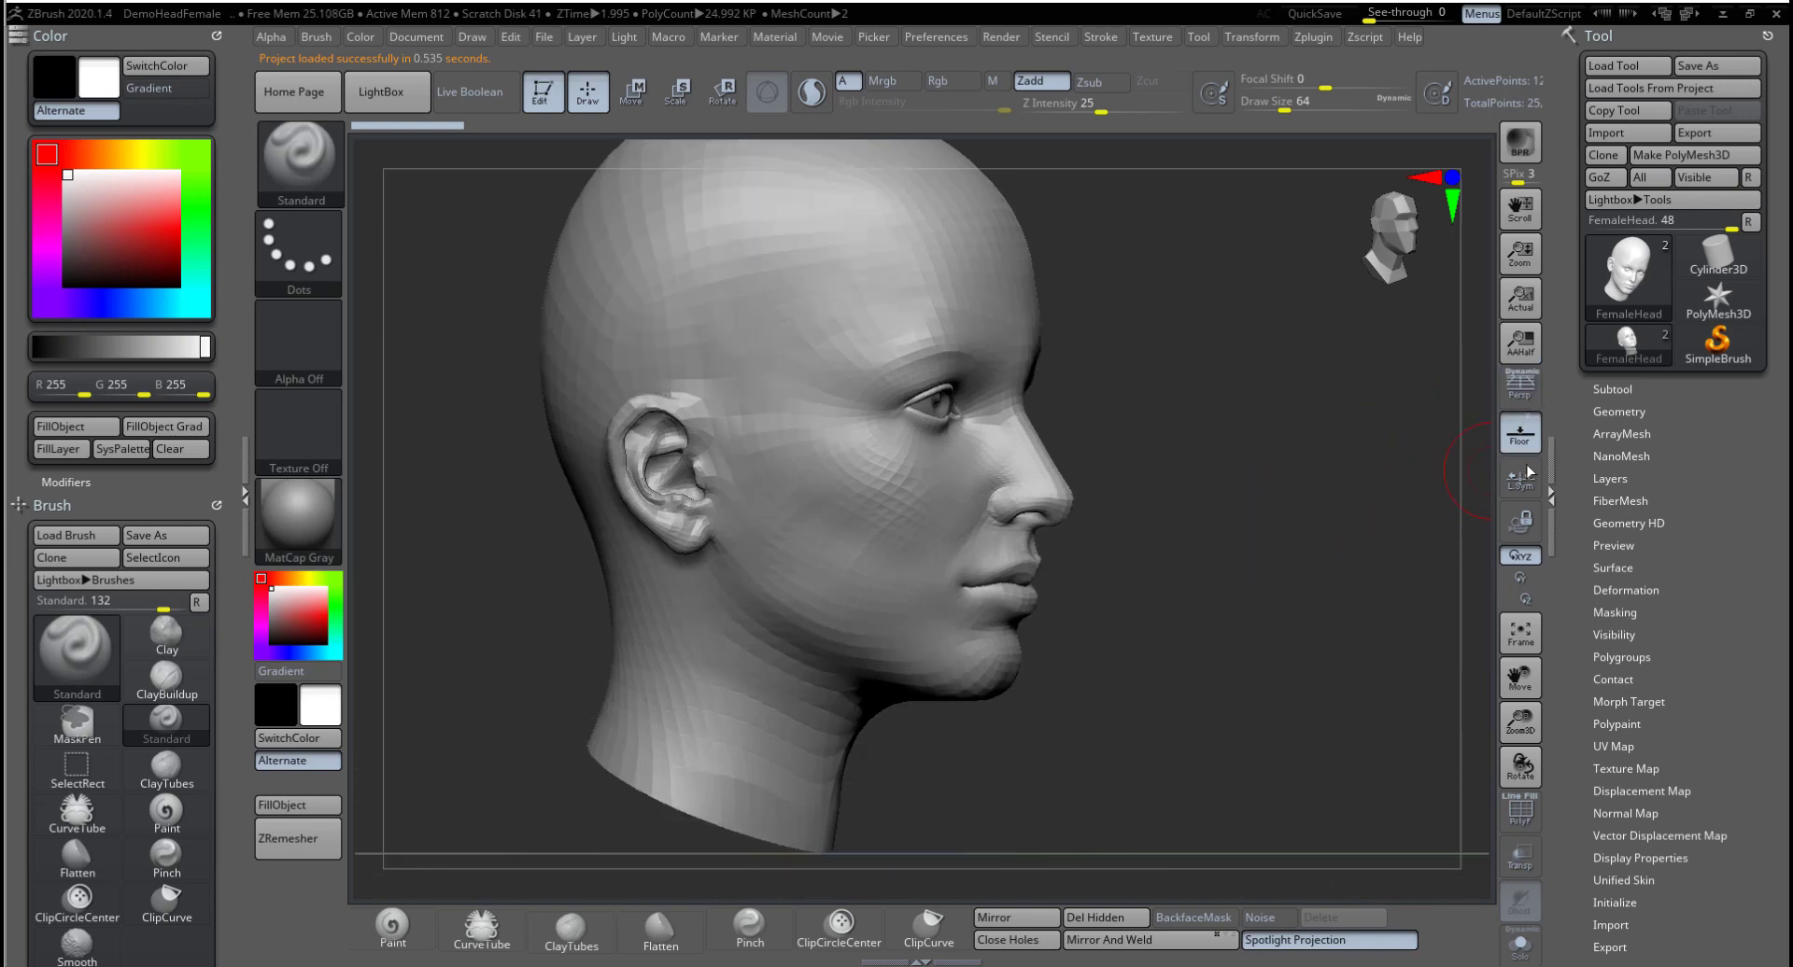
# Step: Divide the head's geometry twice to reach subdivision level 3
pyautogui.click(1629, 411)
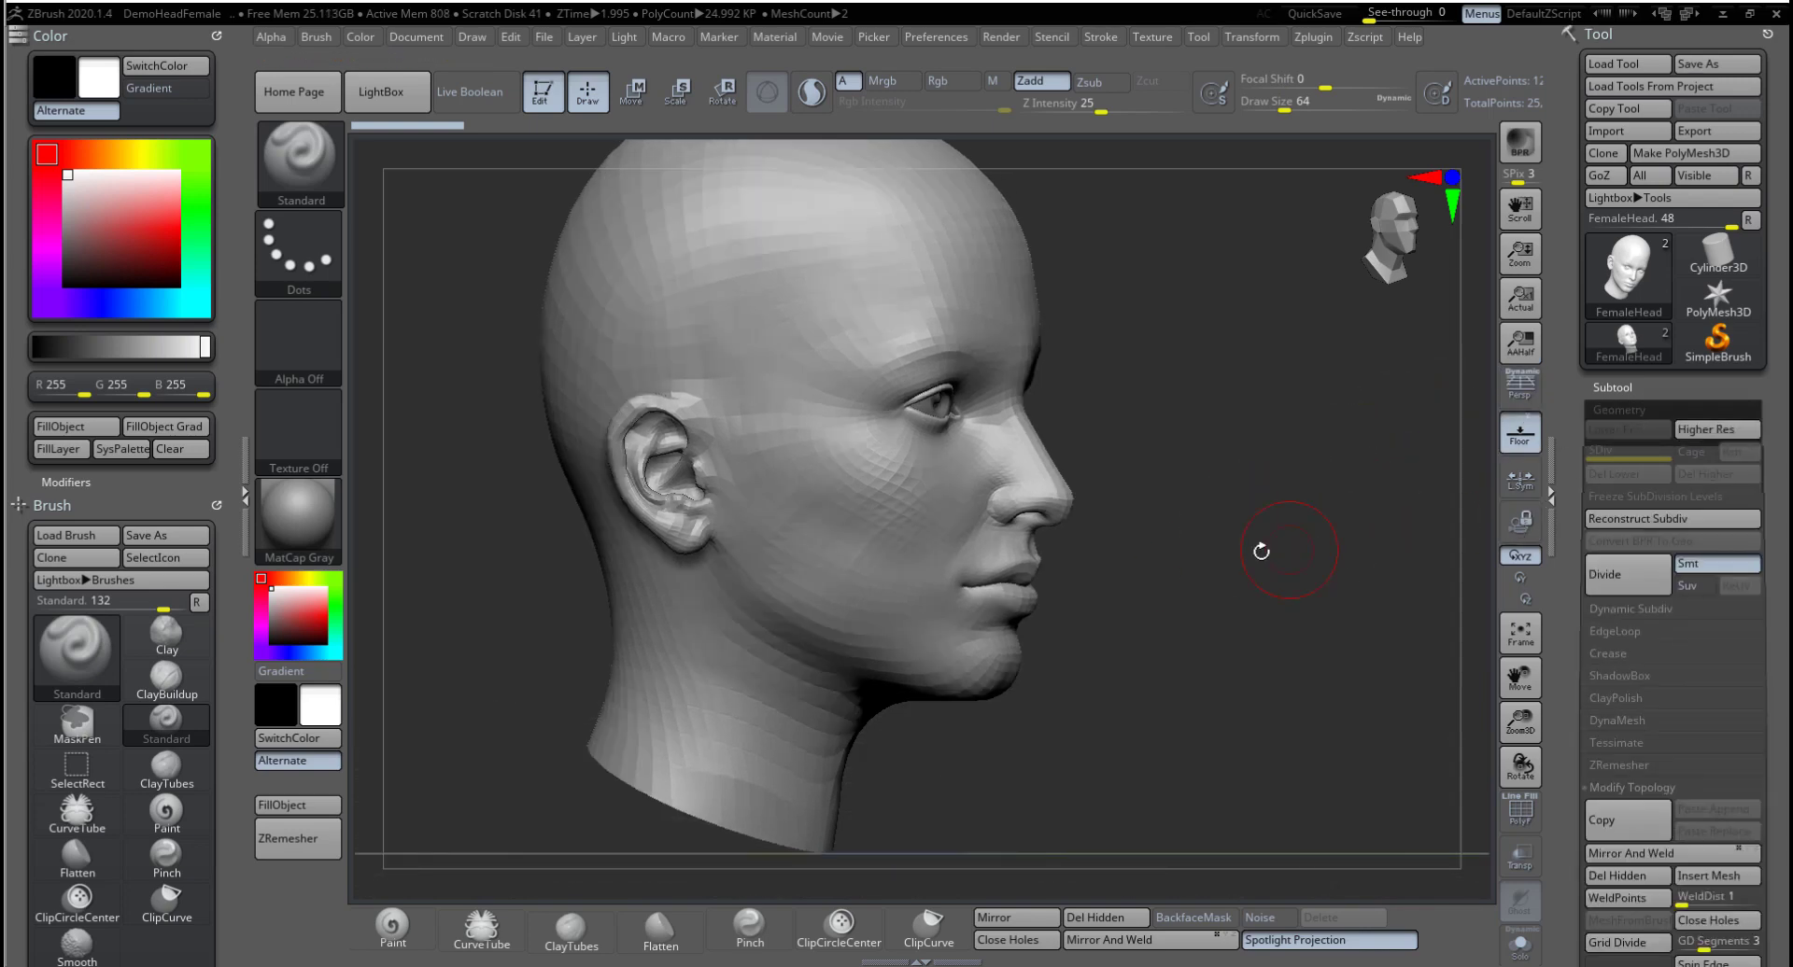
pyautogui.moveTo(1262, 549); pyautogui.dragTo(1111, 551)
pyautogui.click(1606, 576)
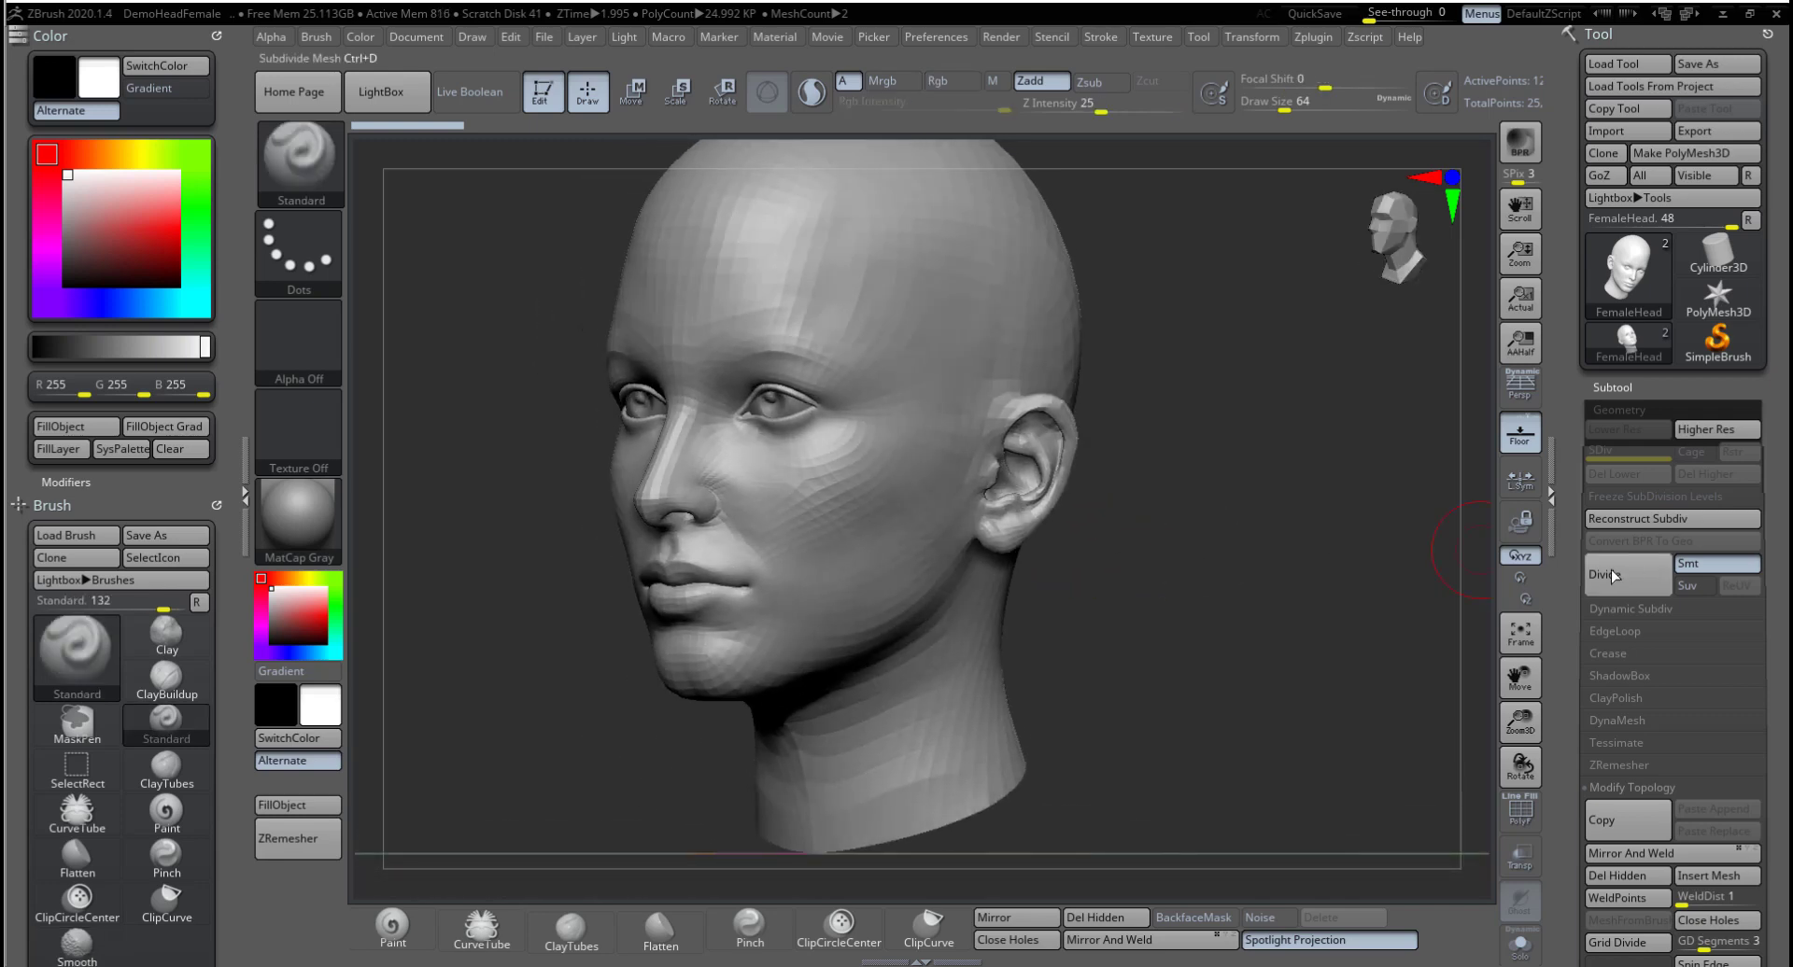
pyautogui.click(1606, 576)
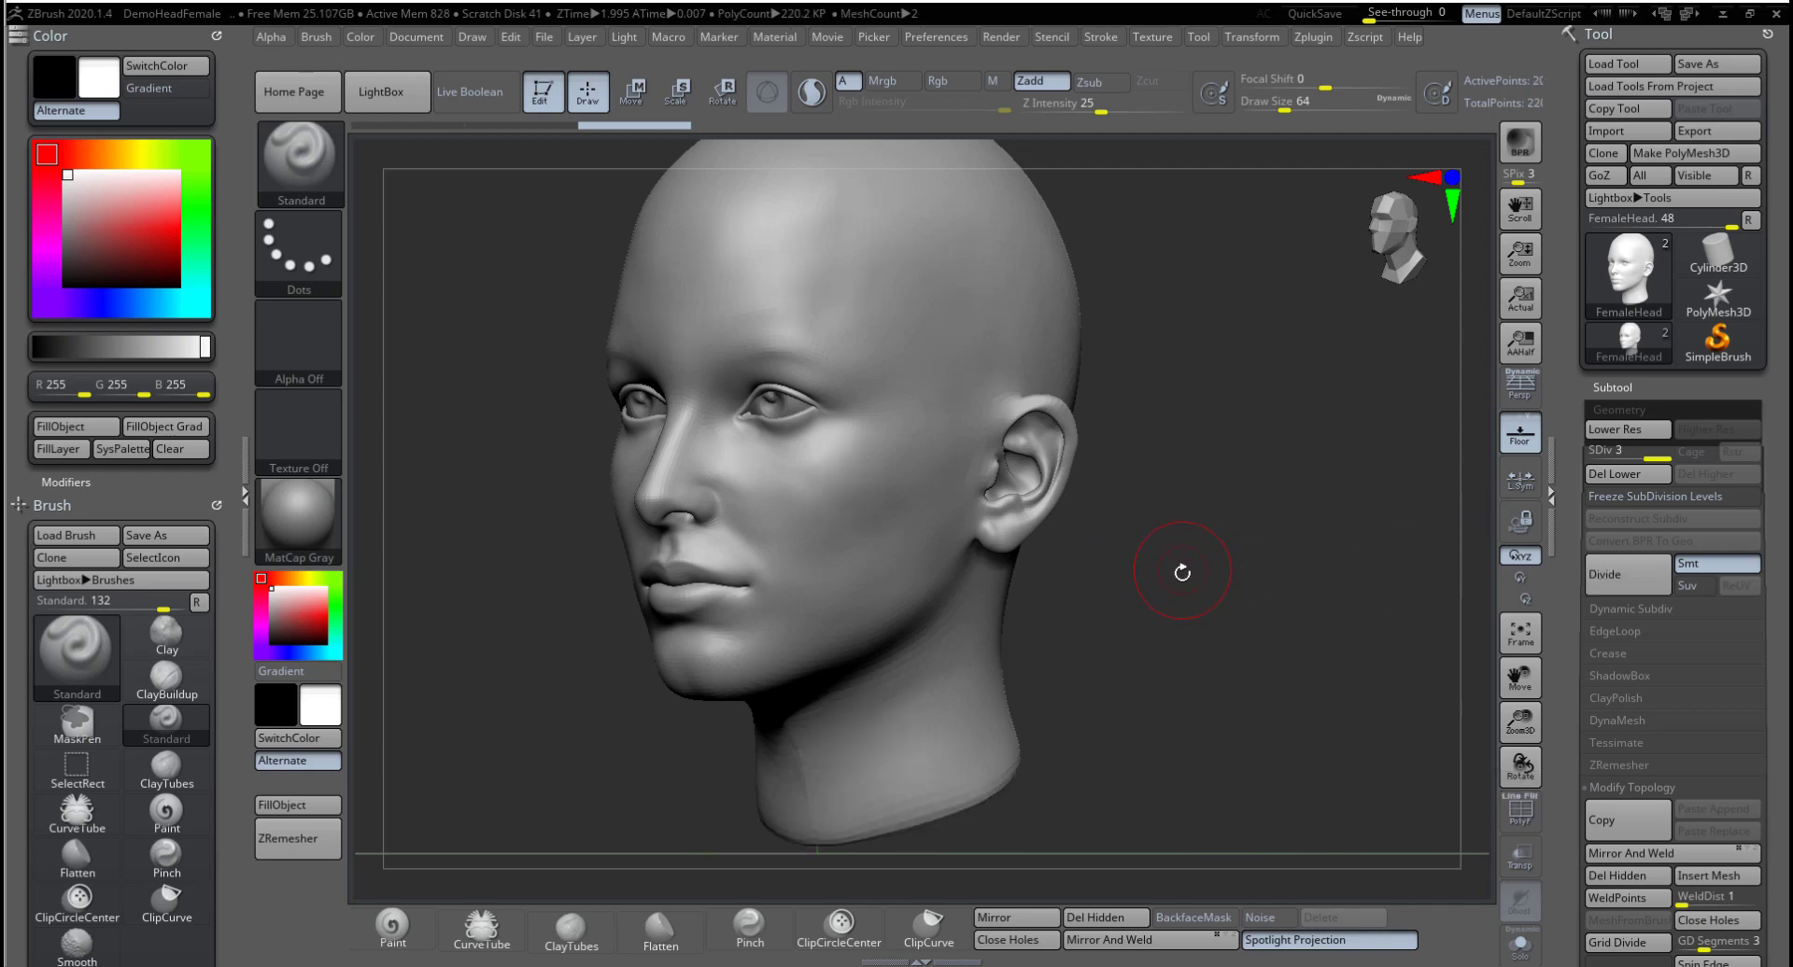
# Step: Try a few raised Standard brush strokes on the cheek at draw size 13, and undo them
pyautogui.moveTo(1180, 573); pyautogui.dragTo(1140, 567)
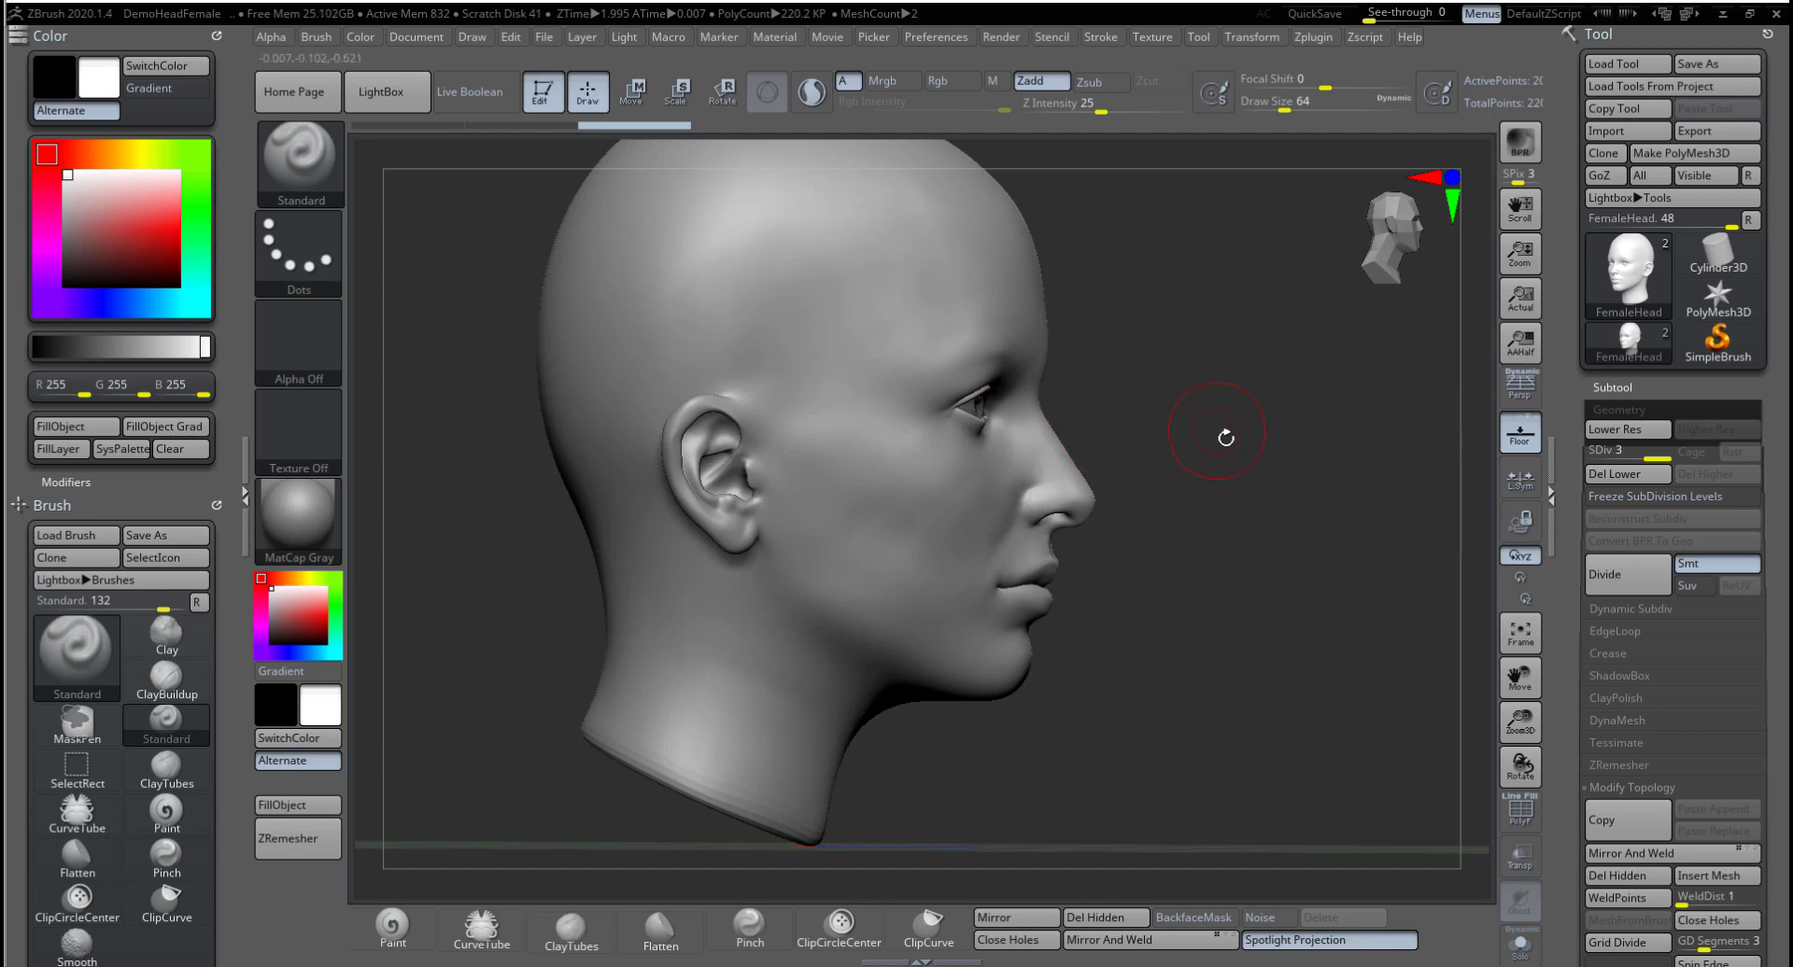
pyautogui.moveTo(1214, 476); pyautogui.dragTo(1094, 499)
pyautogui.moveTo(1220, 540)
pyautogui.keyDown('alt'); pyautogui.mouseDown()
pyautogui.moveTo(1213, 520)
pyautogui.moveTo(1219, 564)
pyautogui.mouseUp(); pyautogui.keyUp('alt')
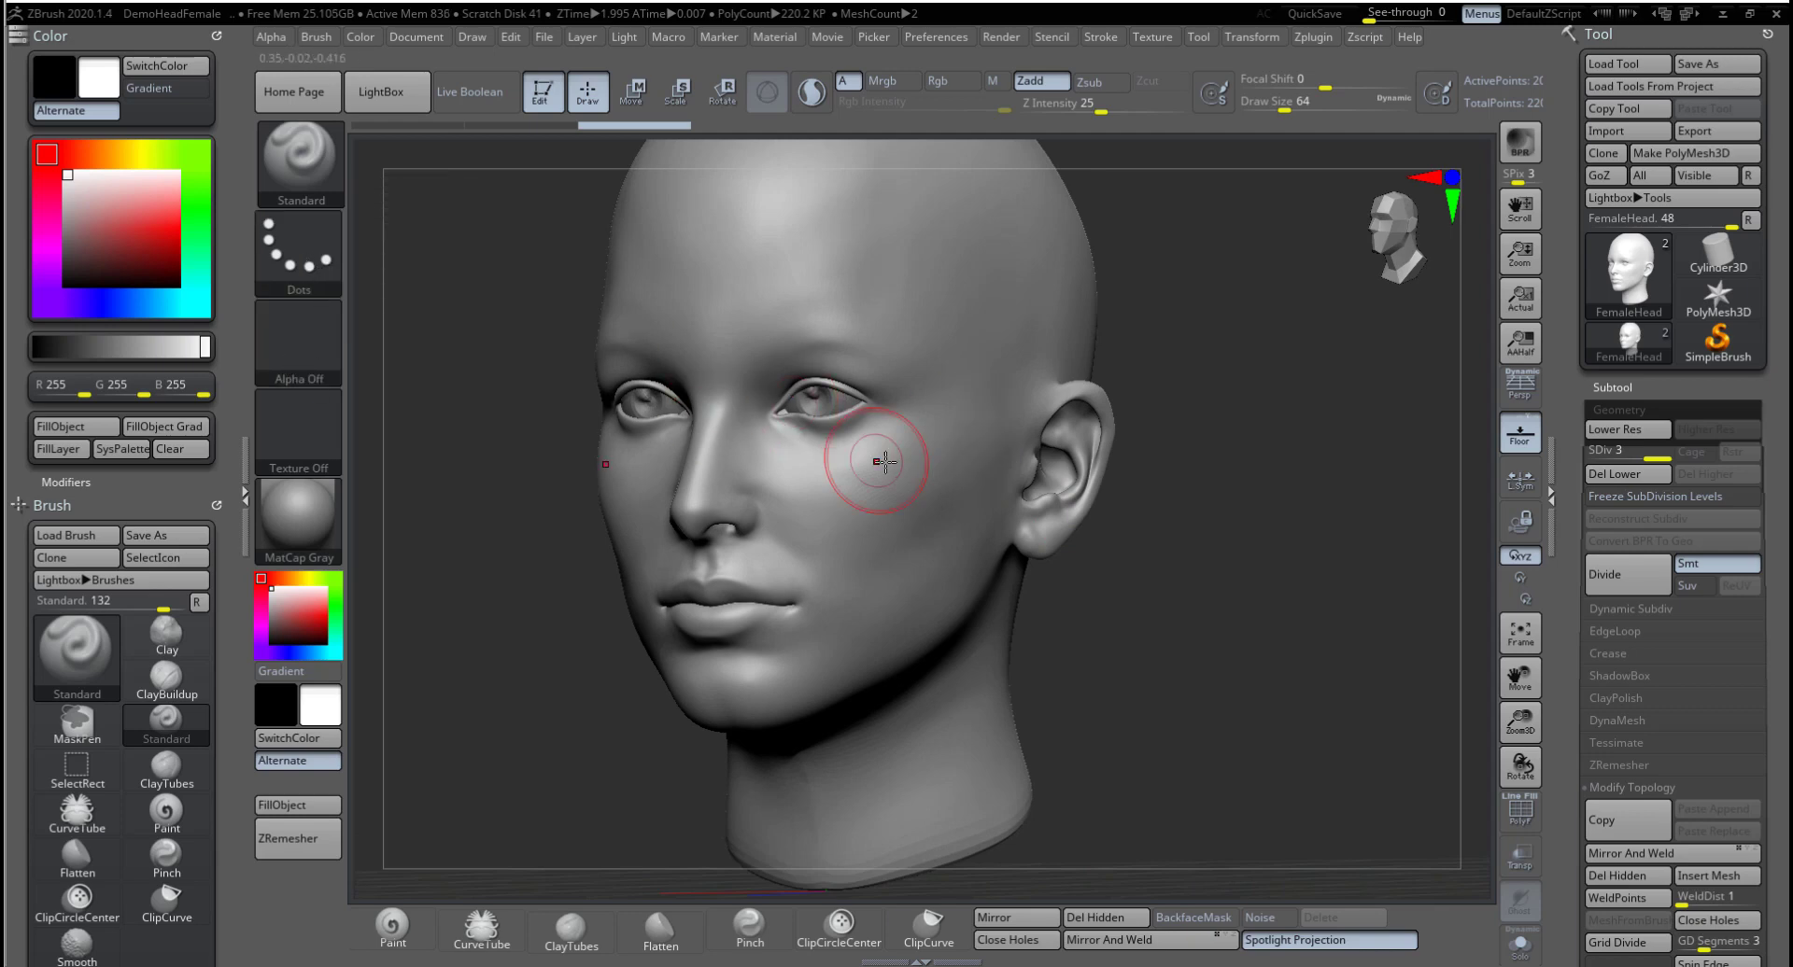
pyautogui.press('space')
pyautogui.moveTo(859, 477)
pyautogui.mouseDown()
pyautogui.moveTo(828, 505)
pyautogui.moveTo(919, 446)
pyautogui.mouseUp()
pyautogui.moveTo(831, 516); pyautogui.dragTo(857, 501)
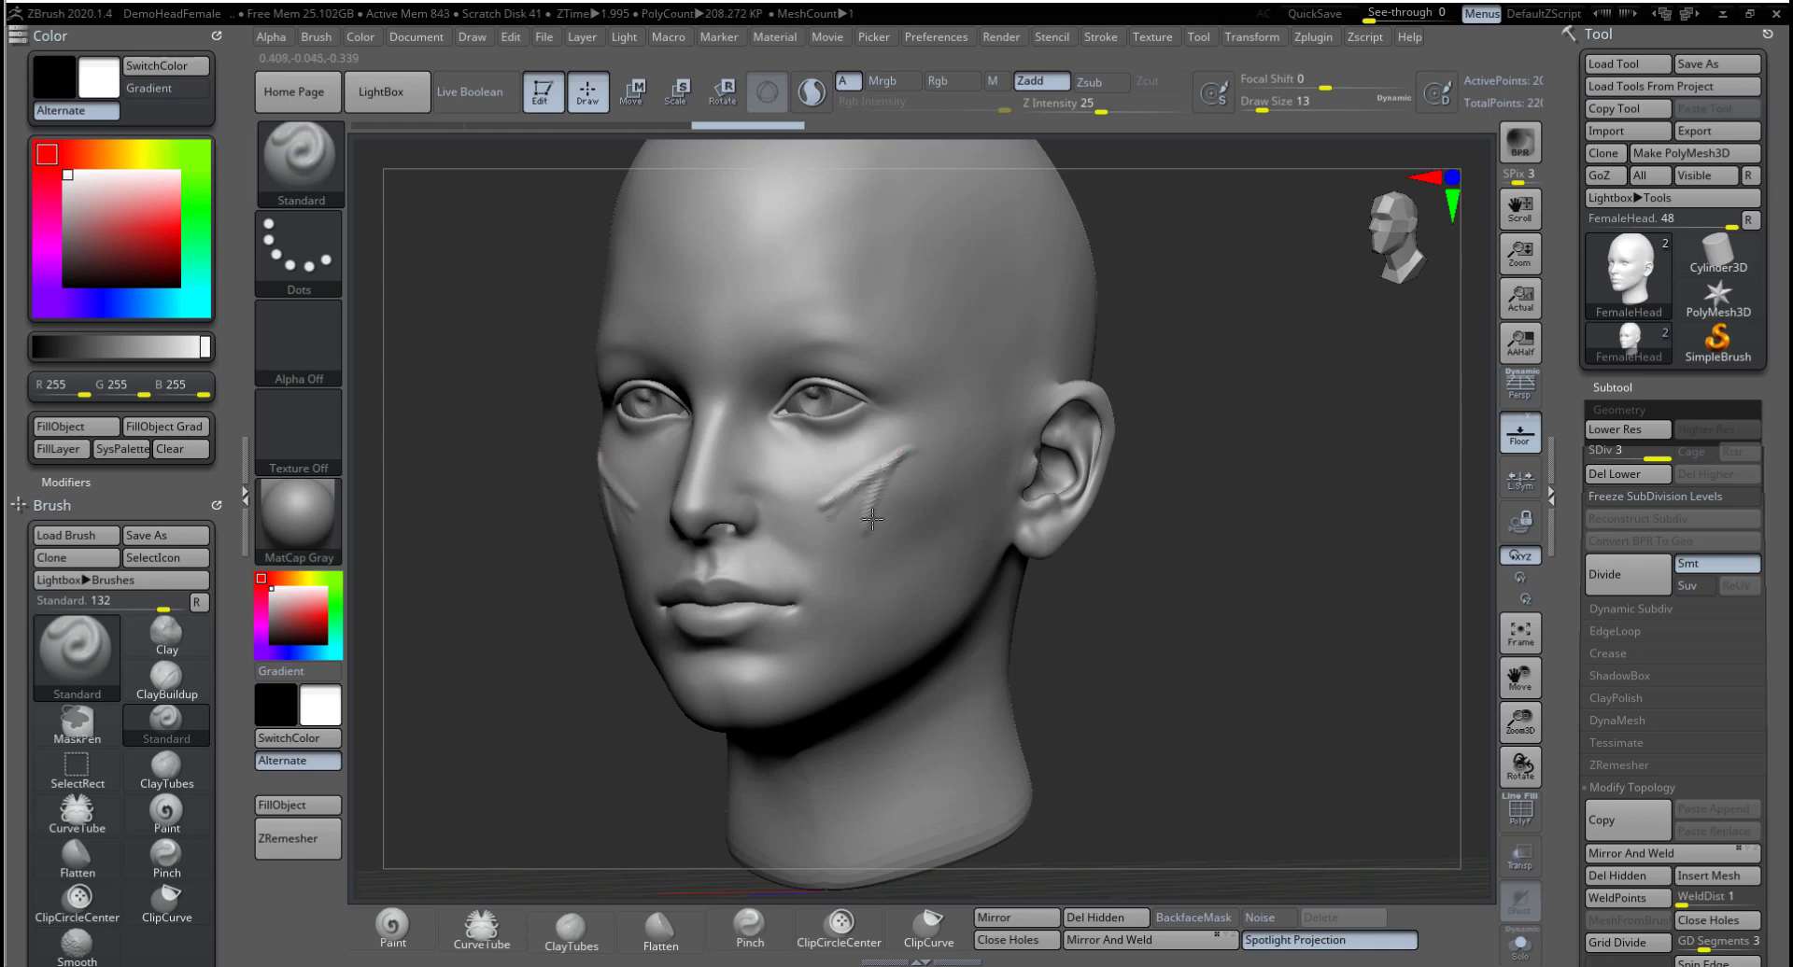
pyautogui.press('ctrl')
pyautogui.hotkey('ctrl', 'z')
pyautogui.hotkey('ctrl', 'z')
# Step: Try short crossing strokes on the cheek in a closer view of the face, and undo them
pyautogui.keyDown('alt'); pyautogui.moveTo(1137, 588); pyautogui.dragTo(1165, 674); pyautogui.keyUp('alt')
pyautogui.moveTo(843, 458)
pyautogui.mouseDown()
pyautogui.moveTo(837, 496)
pyautogui.moveTo(792, 505)
pyautogui.moveTo(824, 513)
pyautogui.moveTo(800, 556)
pyautogui.moveTo(845, 534)
pyautogui.moveTo(889, 555)
pyautogui.moveTo(859, 520)
pyautogui.moveTo(898, 511)
pyautogui.moveTo(849, 501)
pyautogui.moveTo(841, 468)
pyautogui.moveTo(811, 514)
pyautogui.moveTo(868, 511)
pyautogui.moveTo(816, 533)
pyautogui.moveTo(879, 532)
pyautogui.moveTo(848, 502)
pyautogui.moveTo(836, 527)
pyautogui.mouseUp()
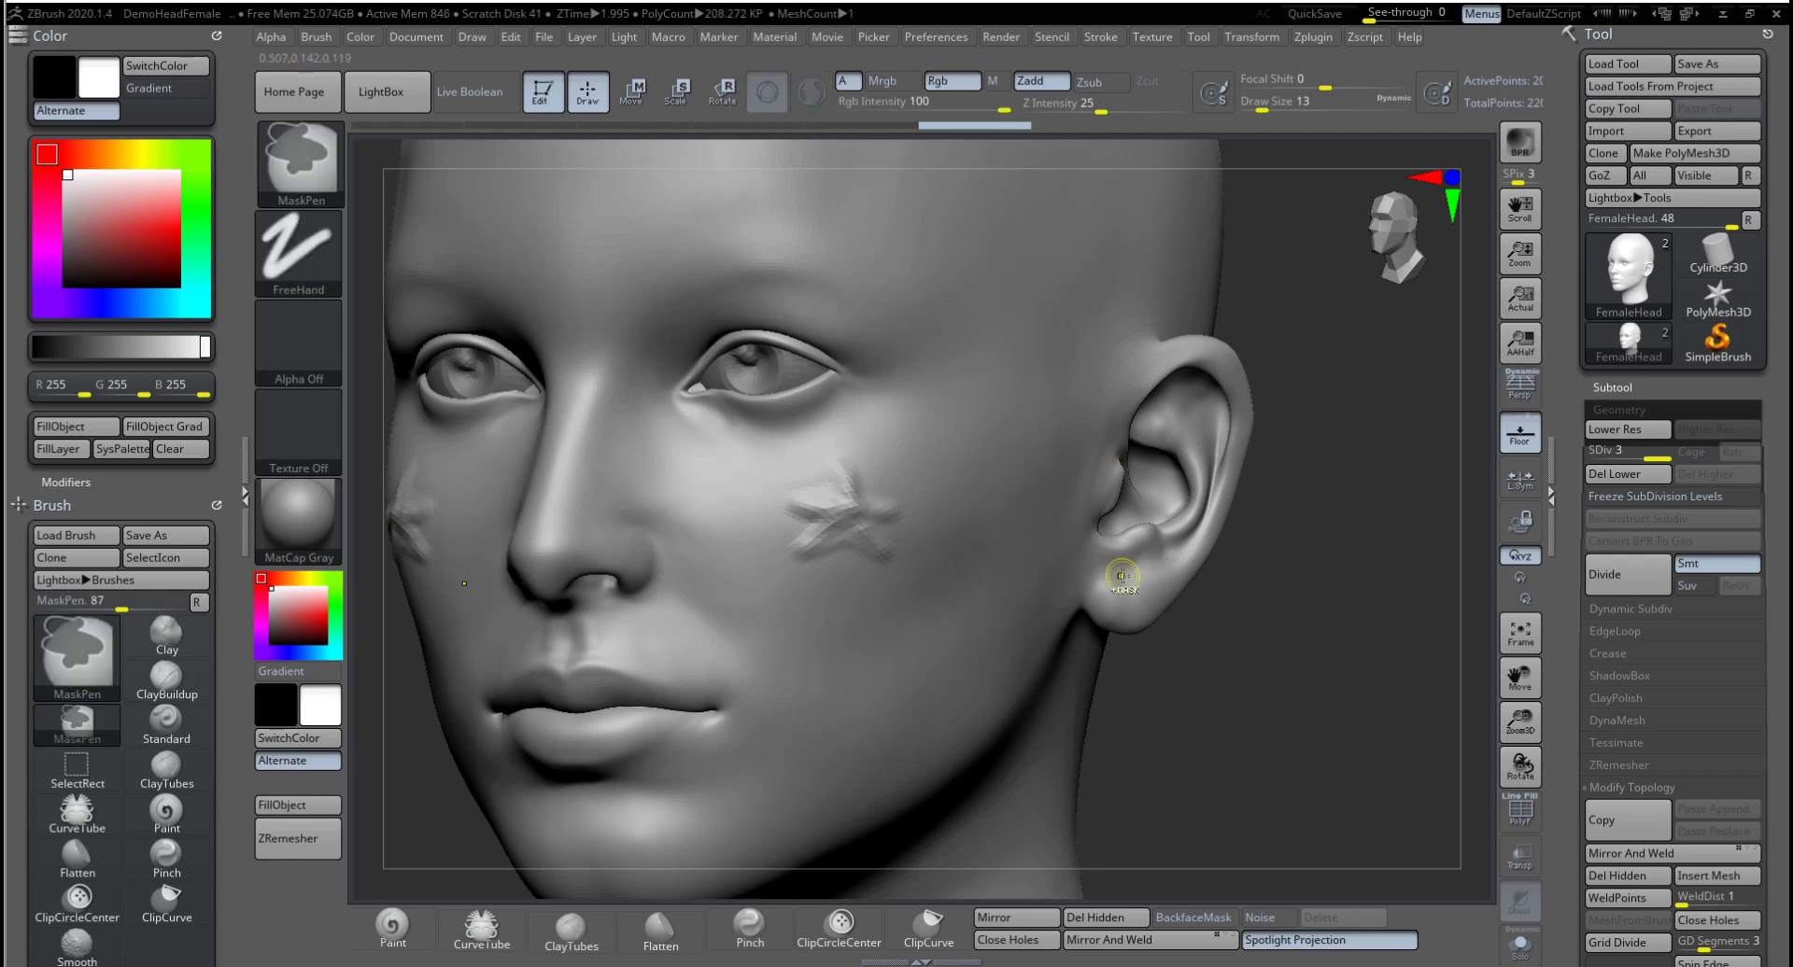
pyautogui.hotkey('ctrl', 'z')
pyautogui.hotkey('ctrl', 'z')
pyautogui.hotkey('ctrl', 'z')
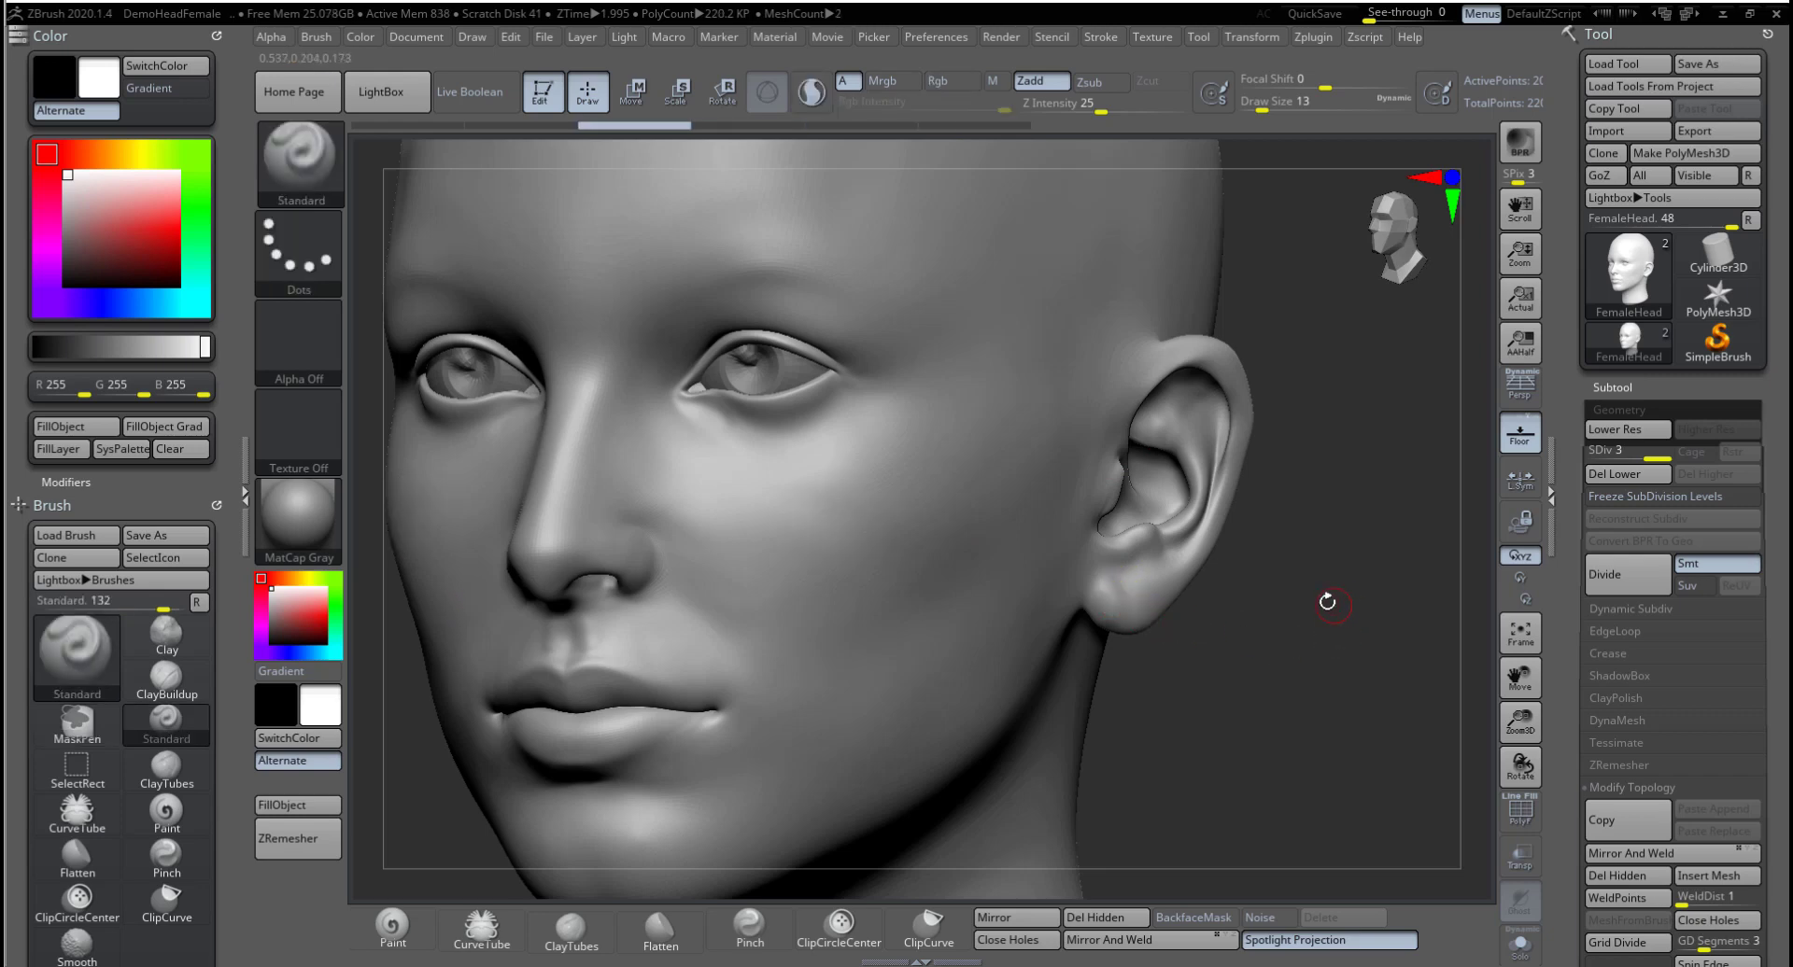
# Step: Divide the head to subdivision level 4 and collapse the tray holding the Color and Brush palettes
pyautogui.click(1592, 573)
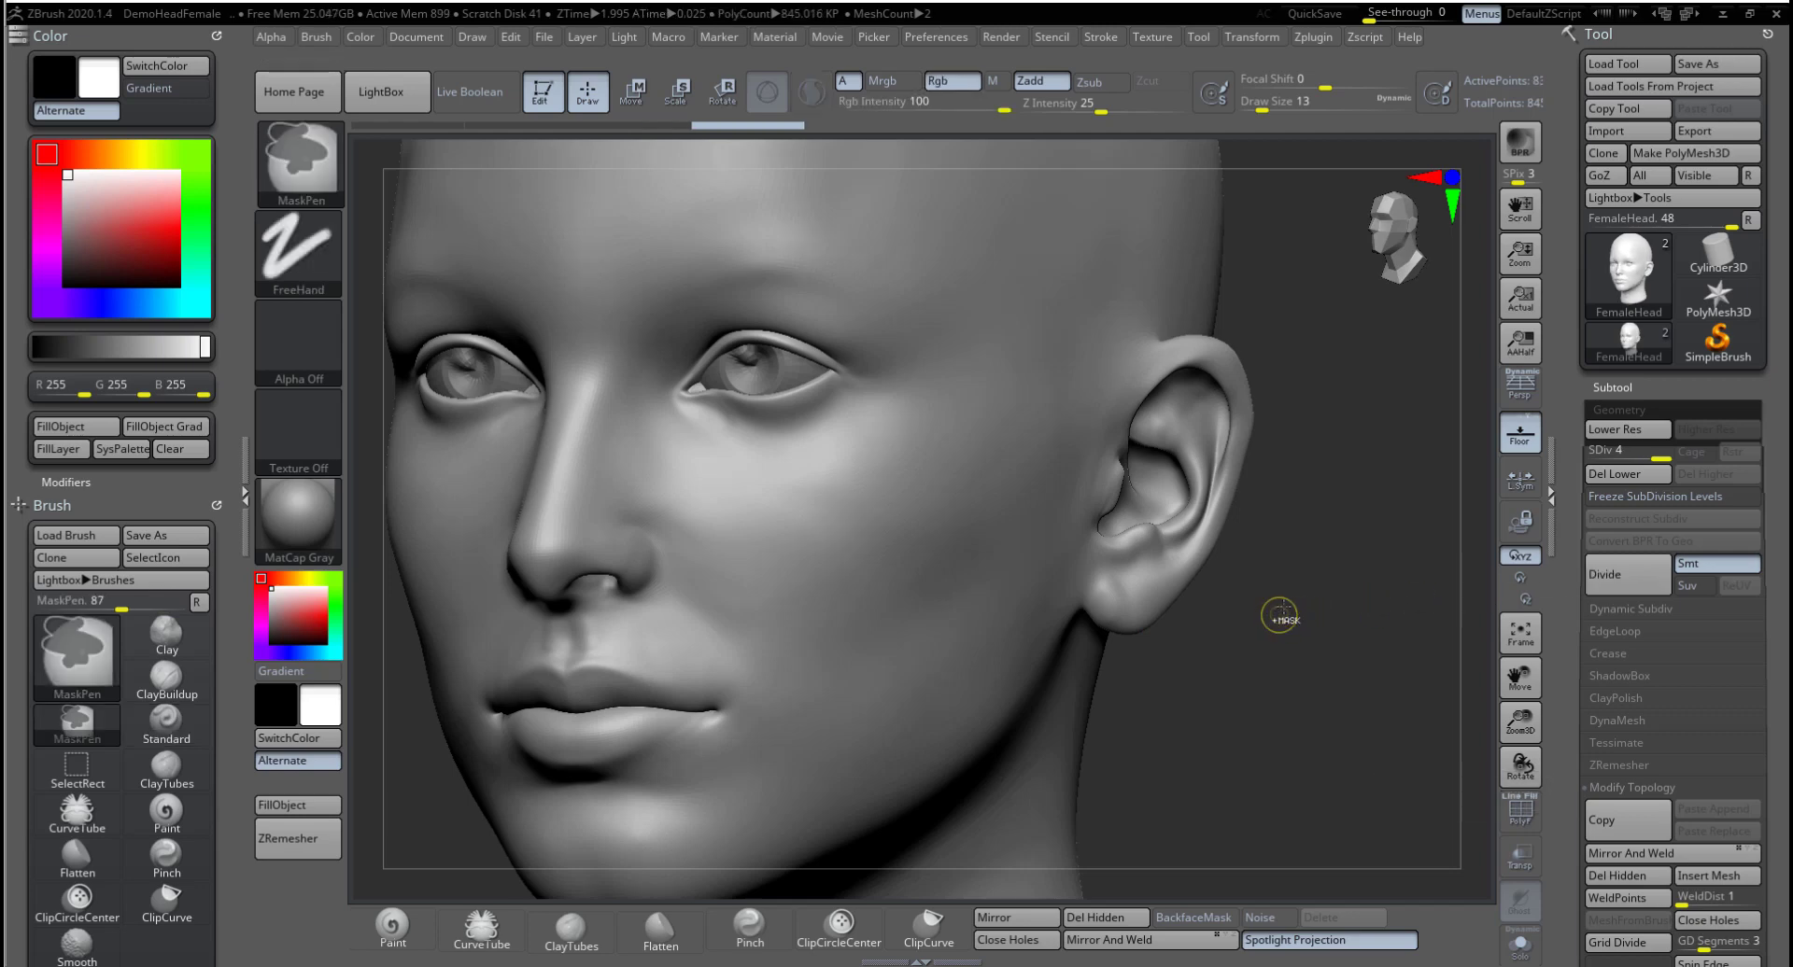
pyautogui.click(245, 495)
pyautogui.moveTo(237, 493); pyautogui.dragTo(222, 493)
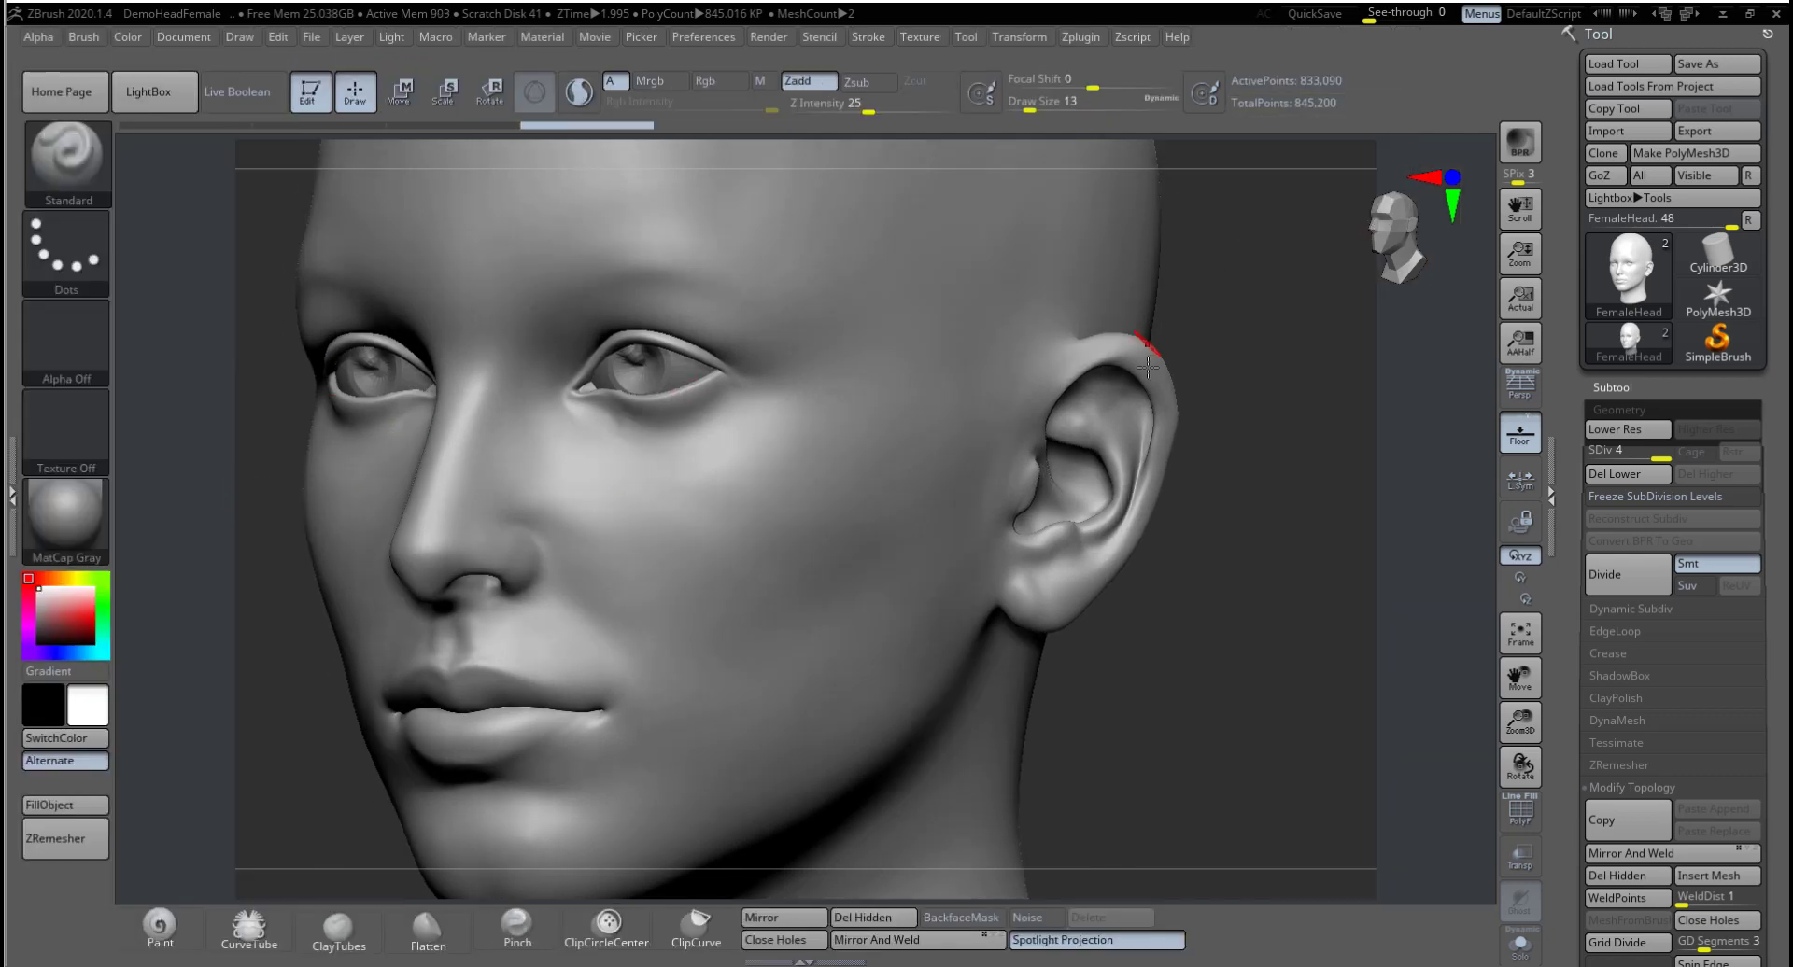
# Step: Try dividing the head to subdivision level 5, and return it to level 4
pyautogui.hotkey('ctrl', 'd')
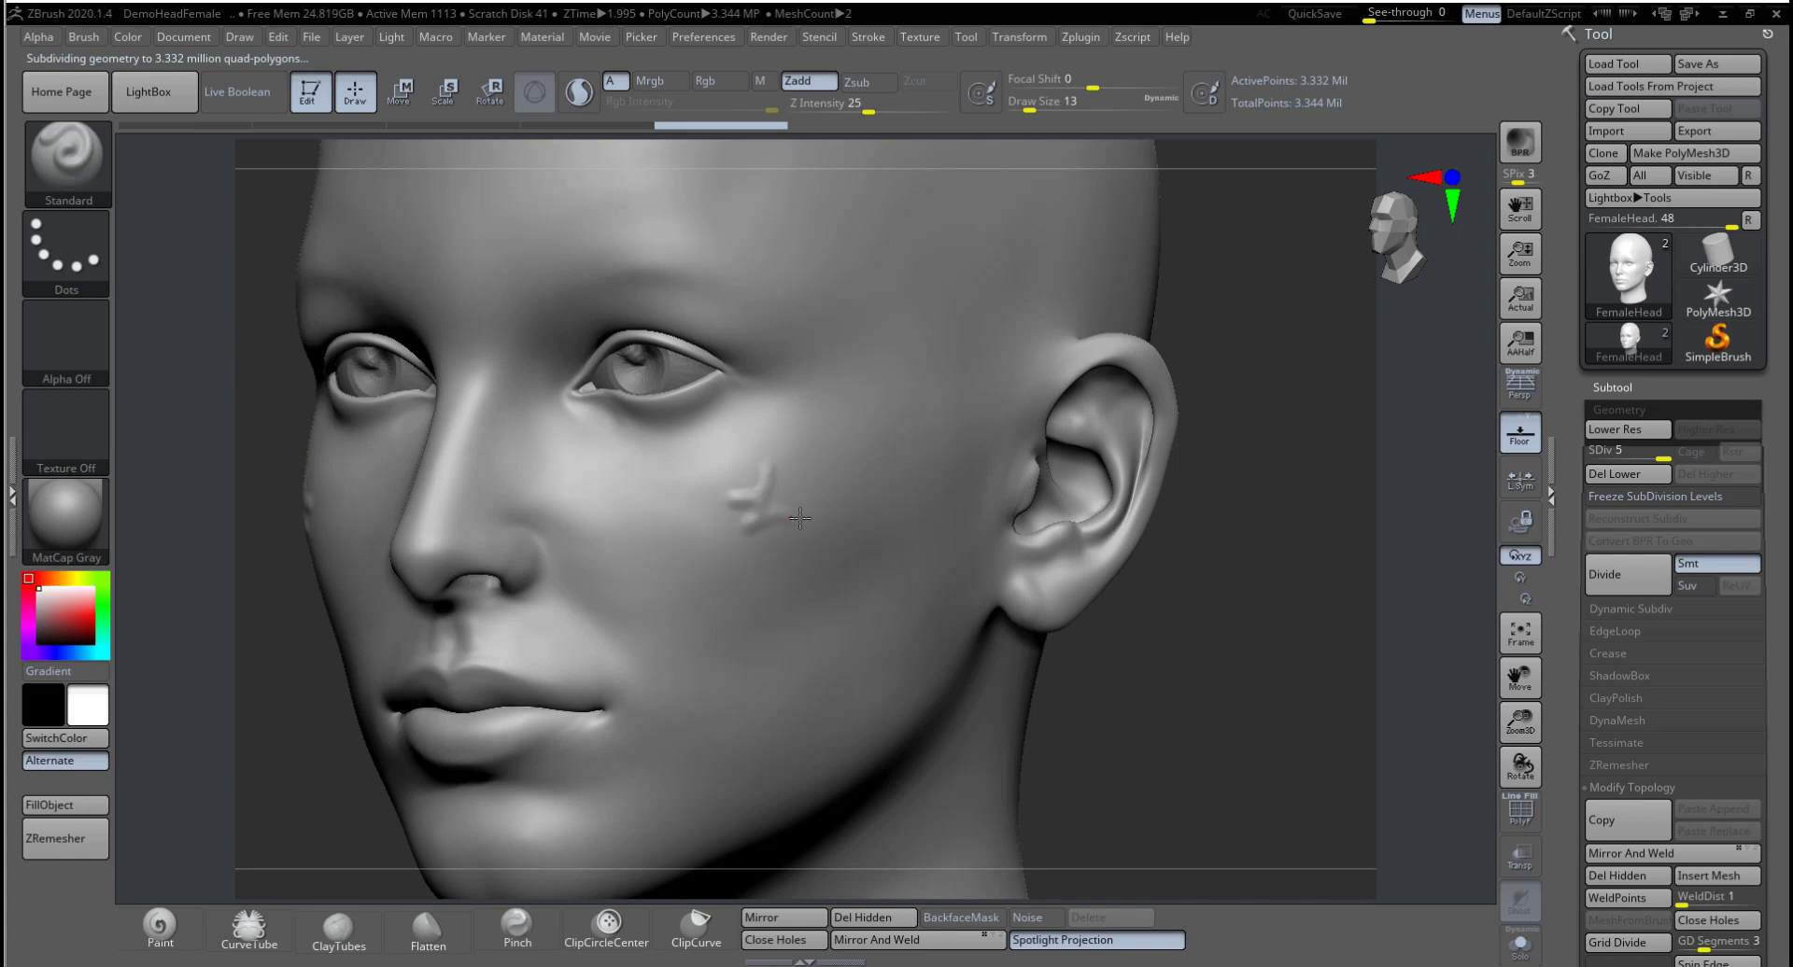
pyautogui.hotkey('ctrl', 'z')
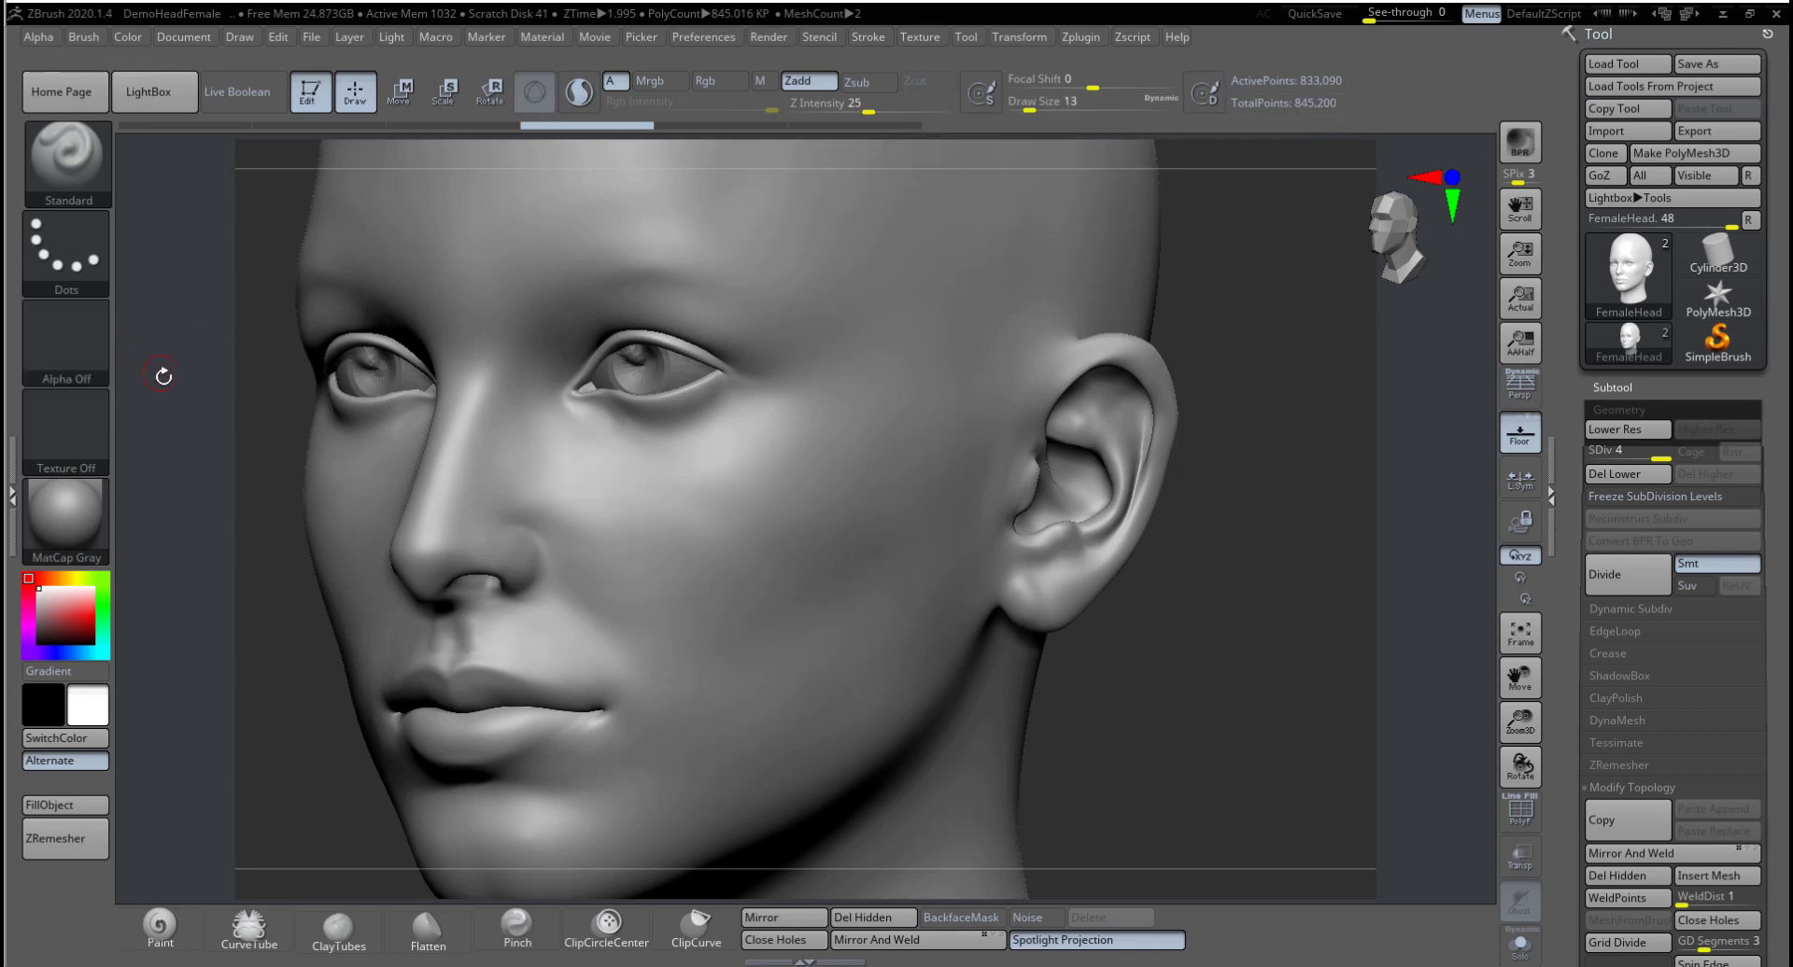
# Step: Assign the star-shaped Alpha 10 to the Standard brush and test it with Dots strokes on the cheek, undoing the strokes
pyautogui.click(75, 350)
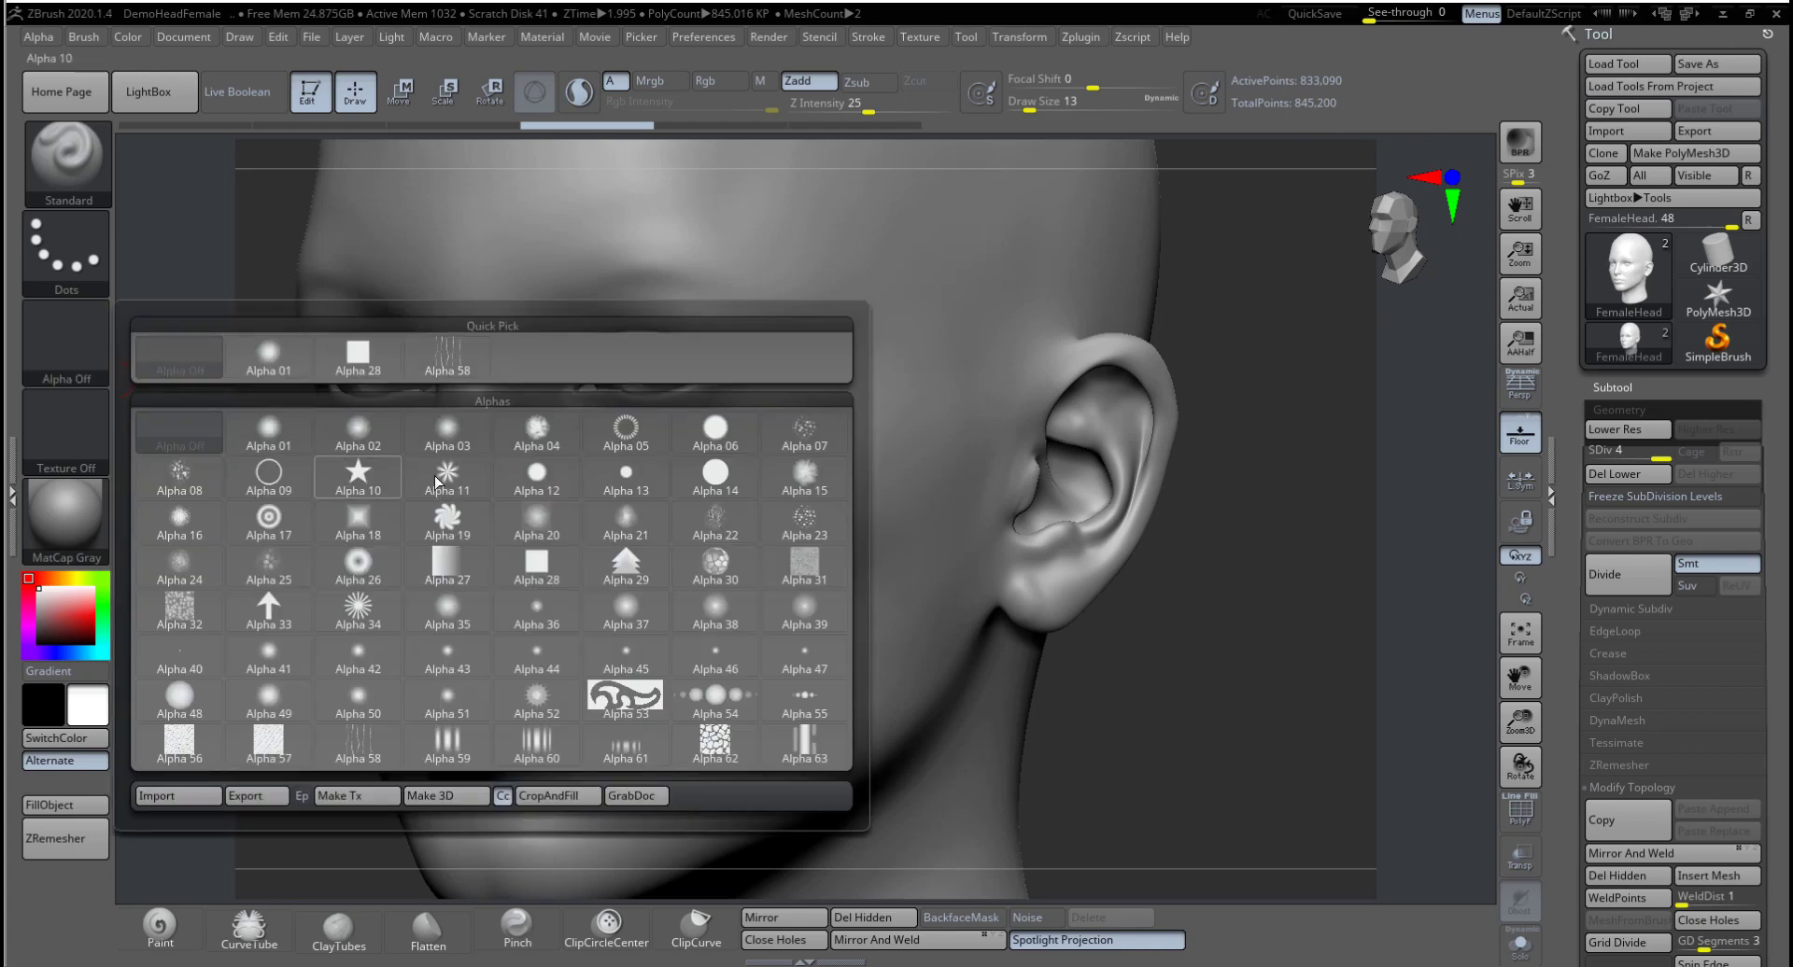
pyautogui.click(372, 480)
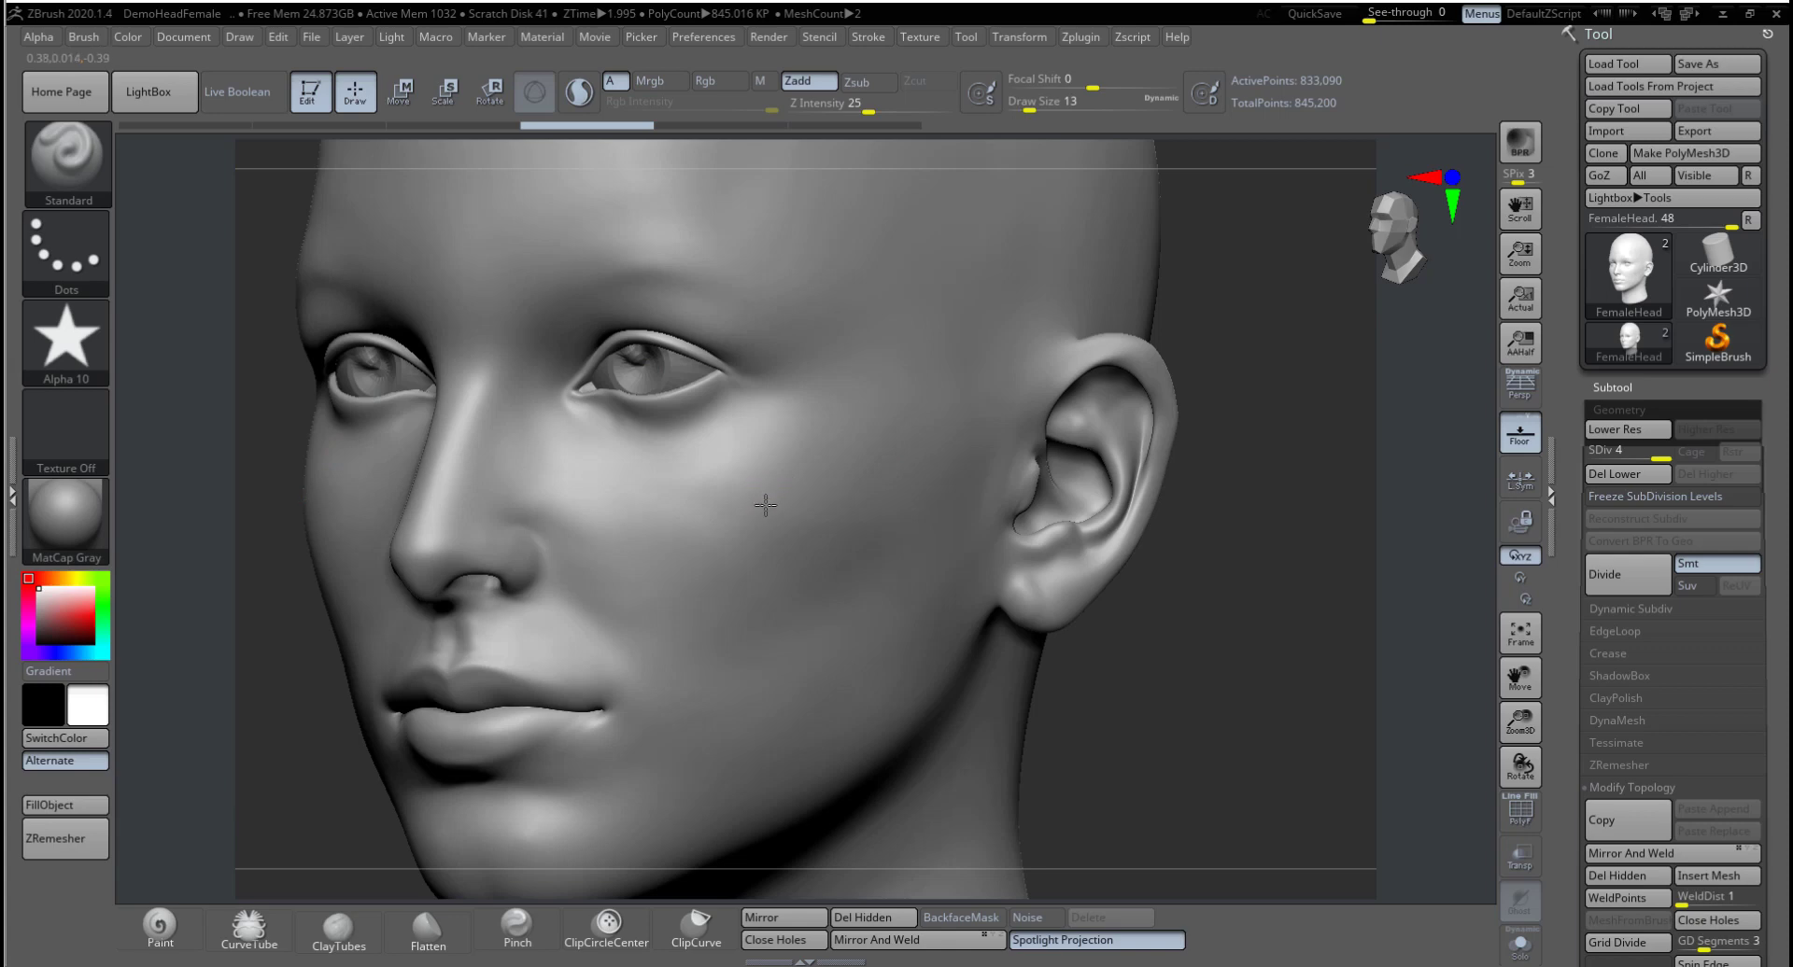
pyautogui.moveTo(830, 547); pyautogui.dragTo(852, 507)
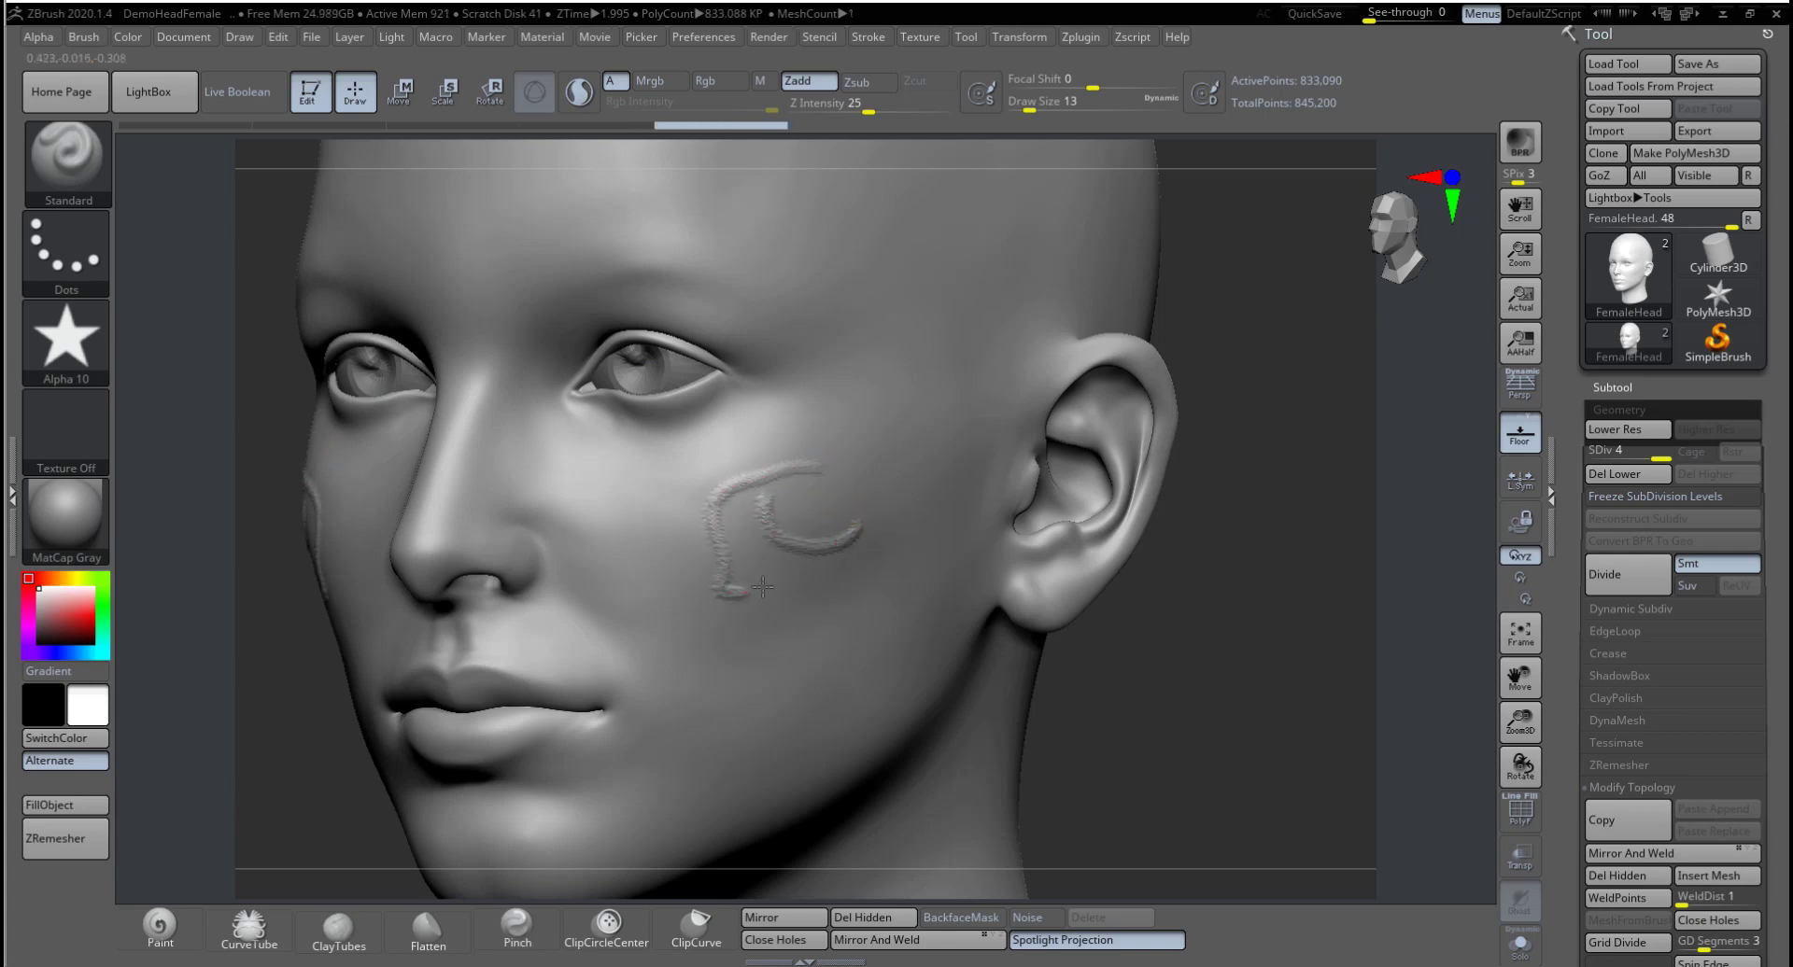
pyautogui.moveTo(763, 588); pyautogui.dragTo(774, 571)
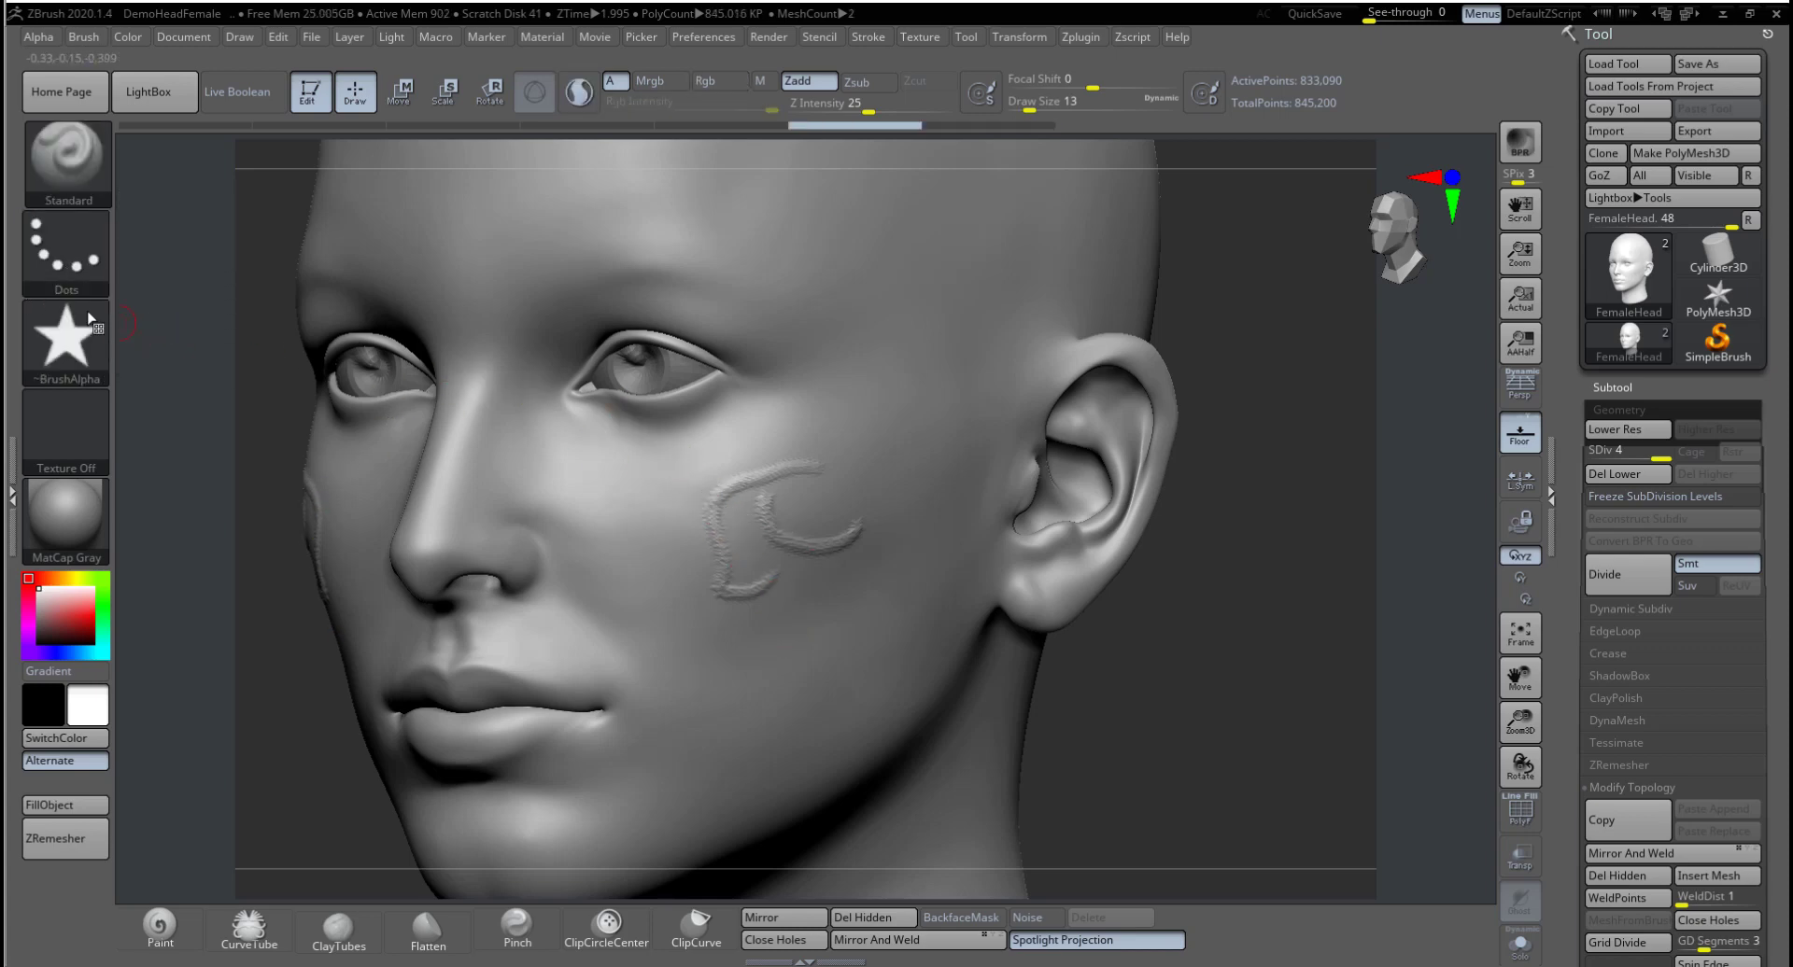
pyautogui.hotkey('ctrl', 'z')
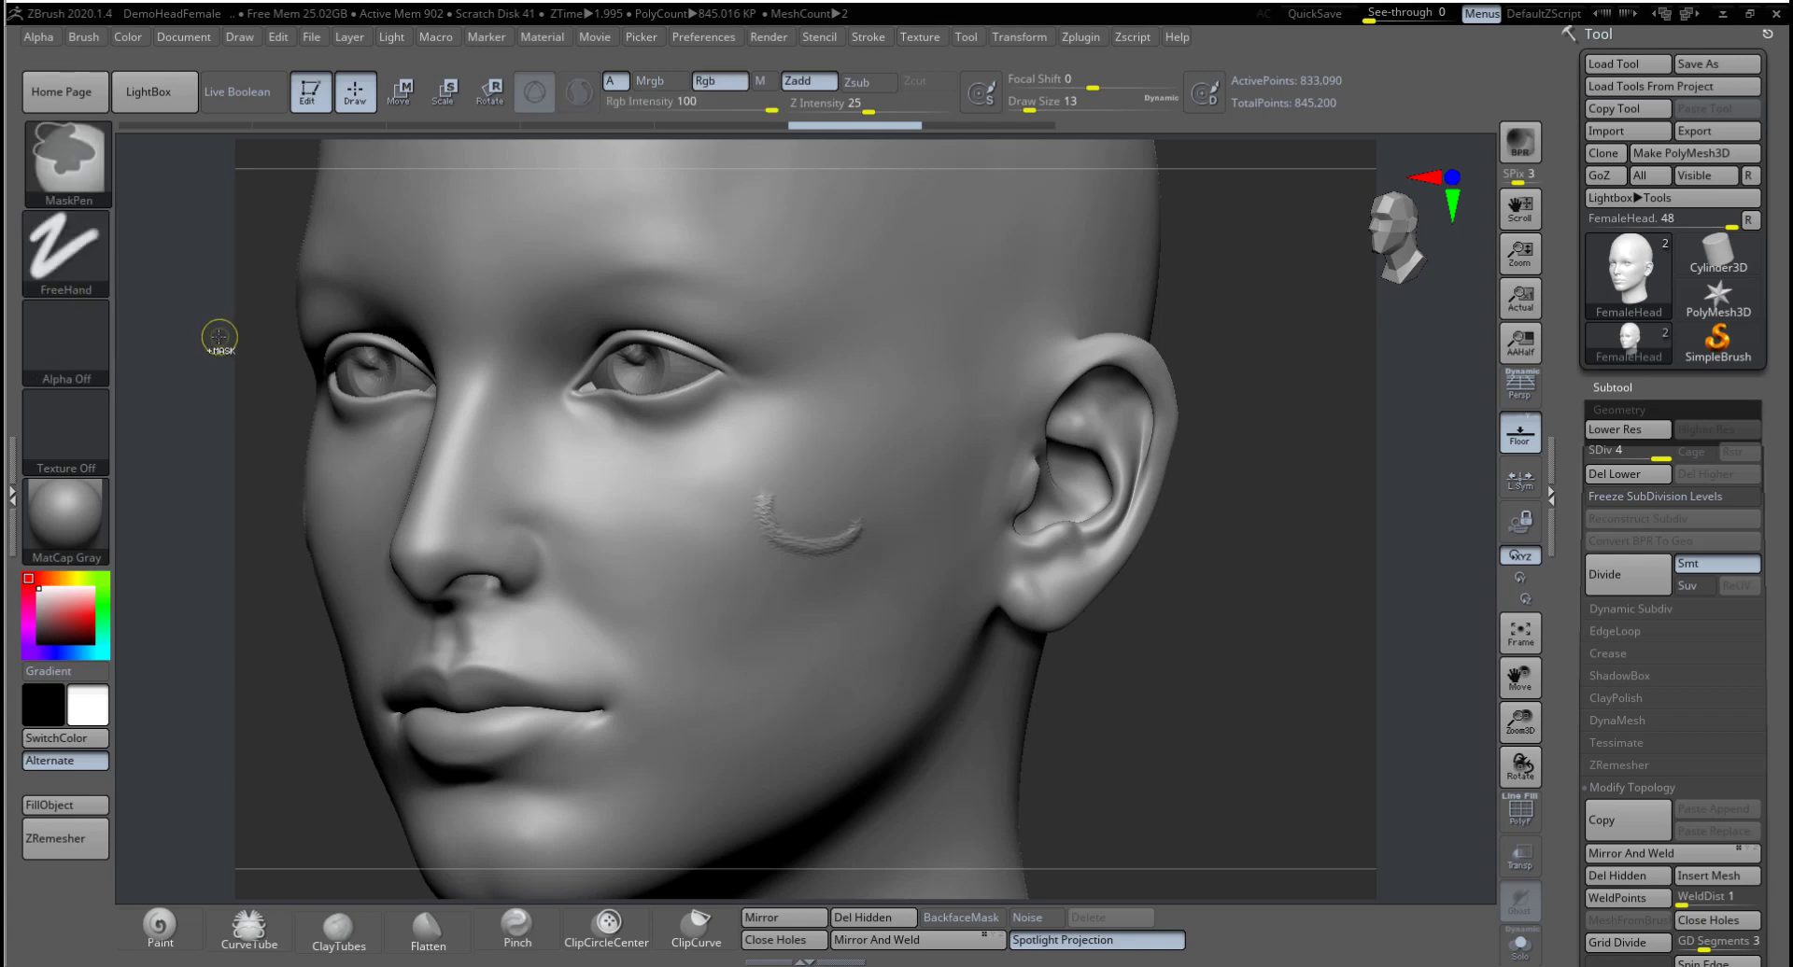
pyautogui.hotkey('ctrl', 'z')
pyautogui.hotkey('ctrl', 'z')
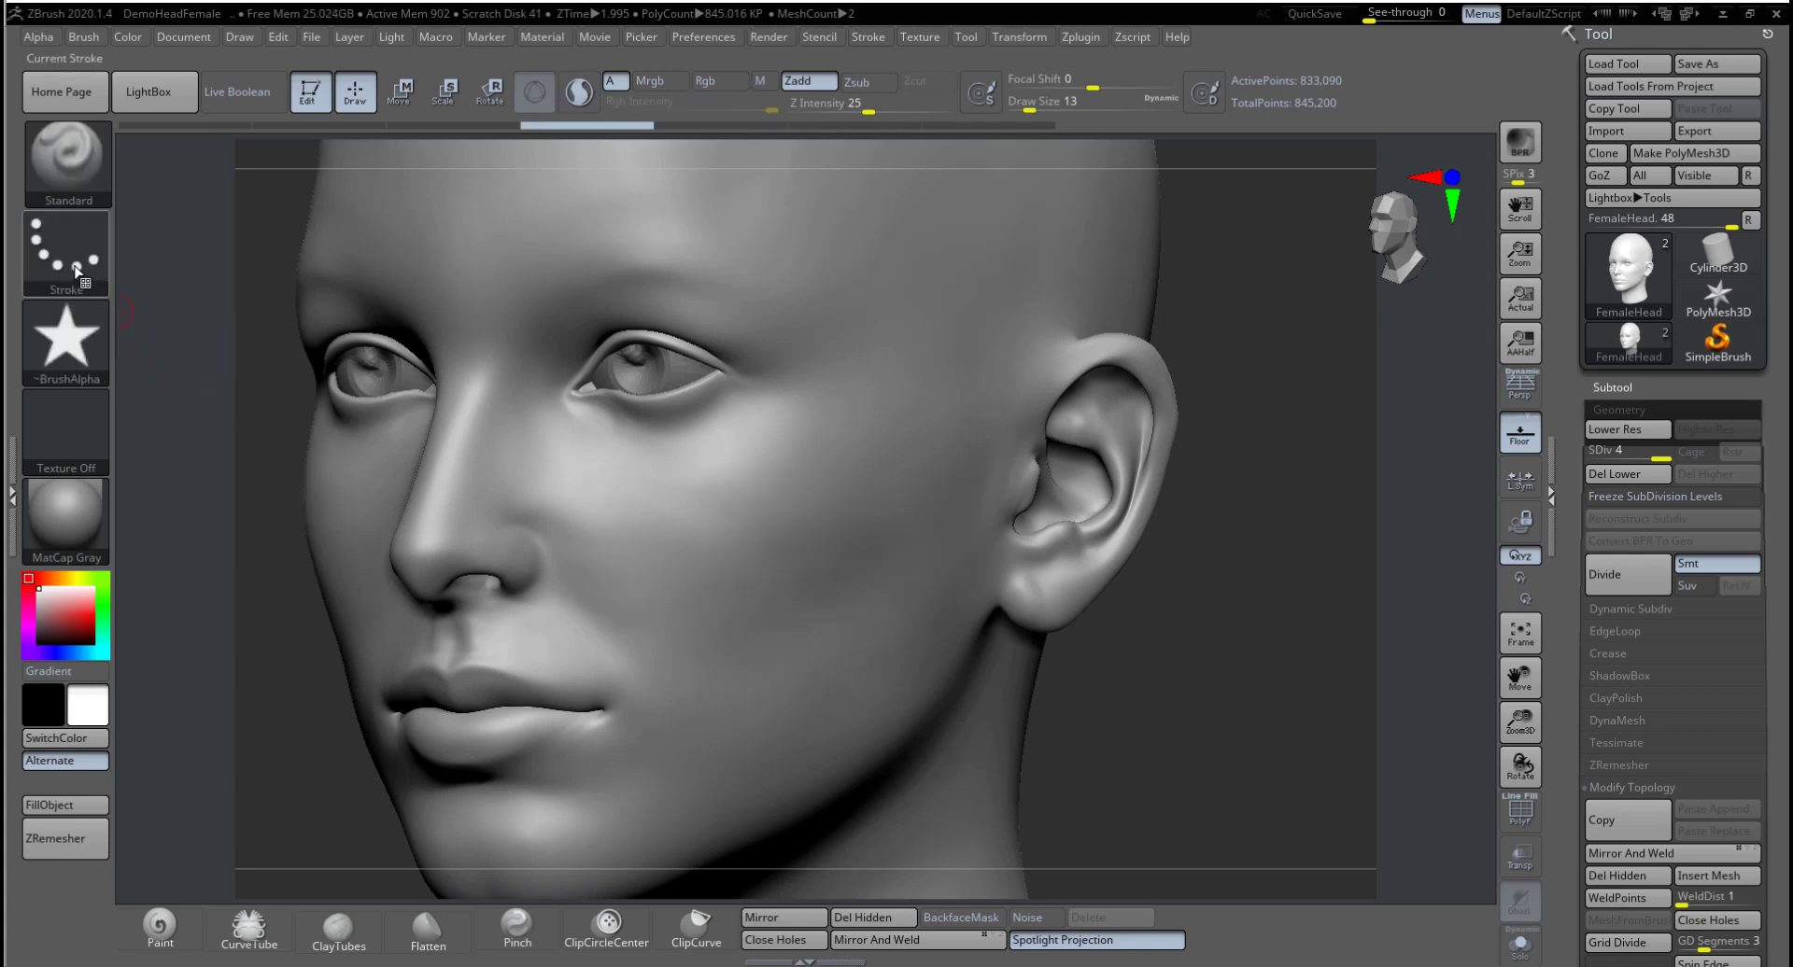
# Step: Try the DragRect stroke type with the star alpha by stretching single stars on the cheek, and undo them
pyautogui.click(69, 268)
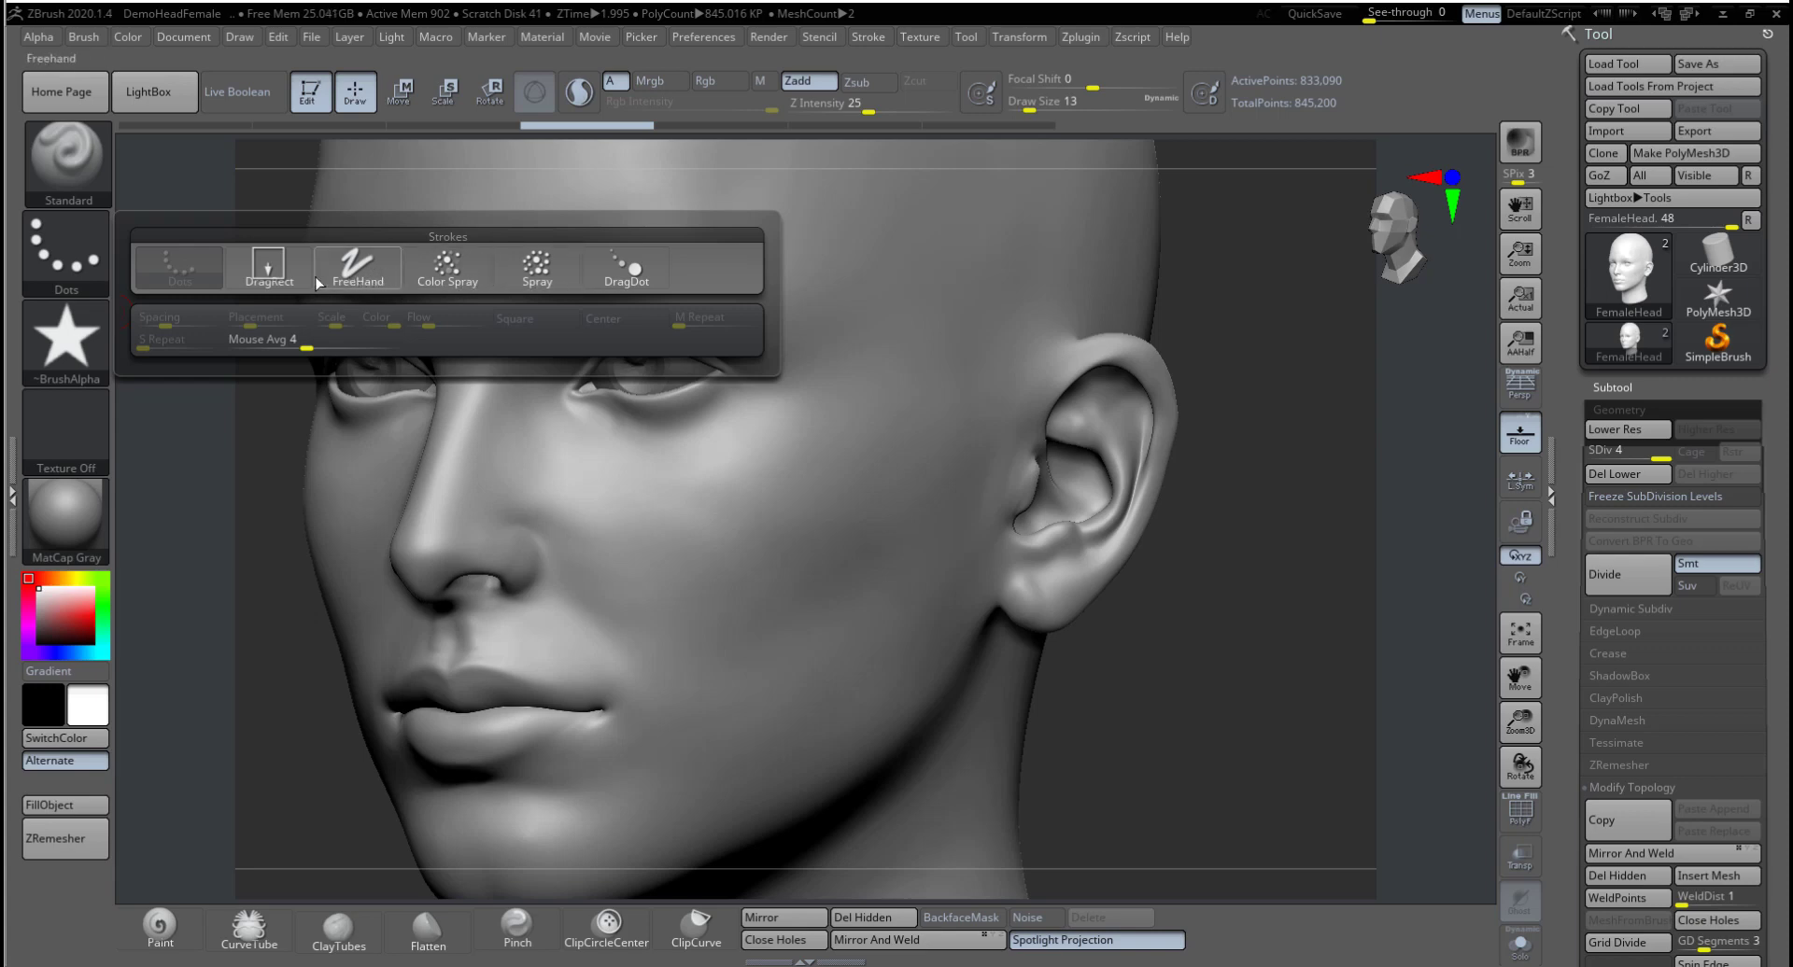
pyautogui.moveTo(273, 276)
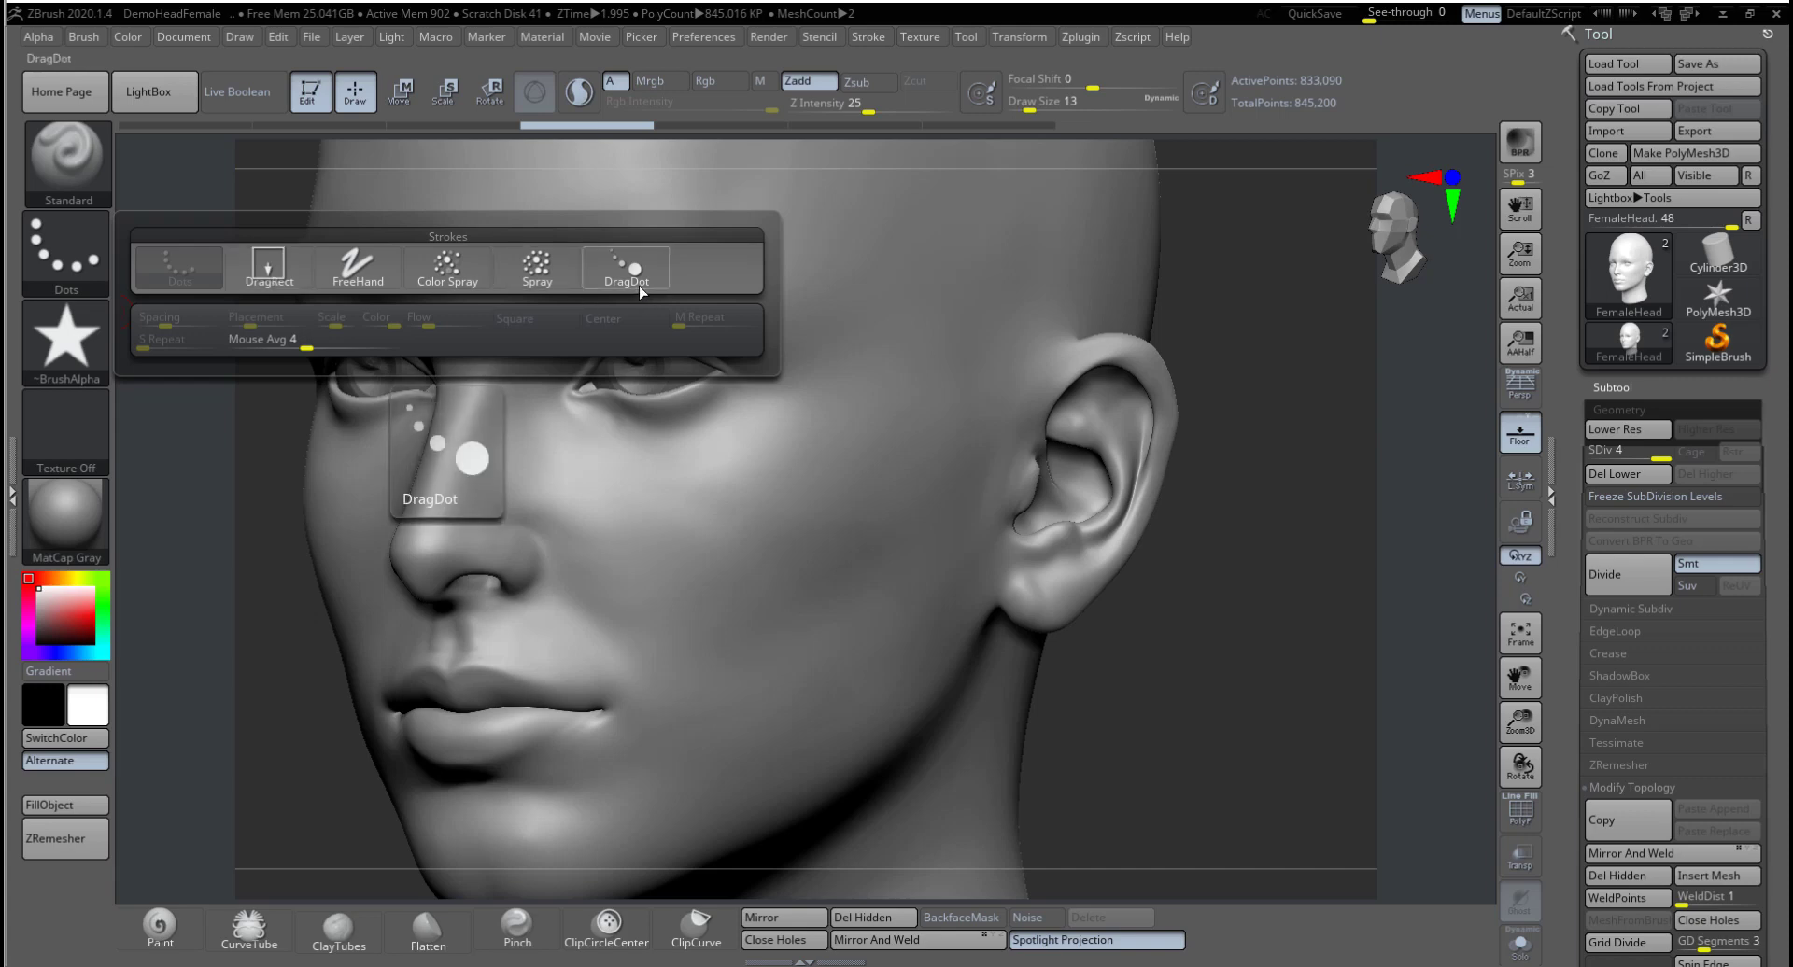
pyautogui.click(260, 267)
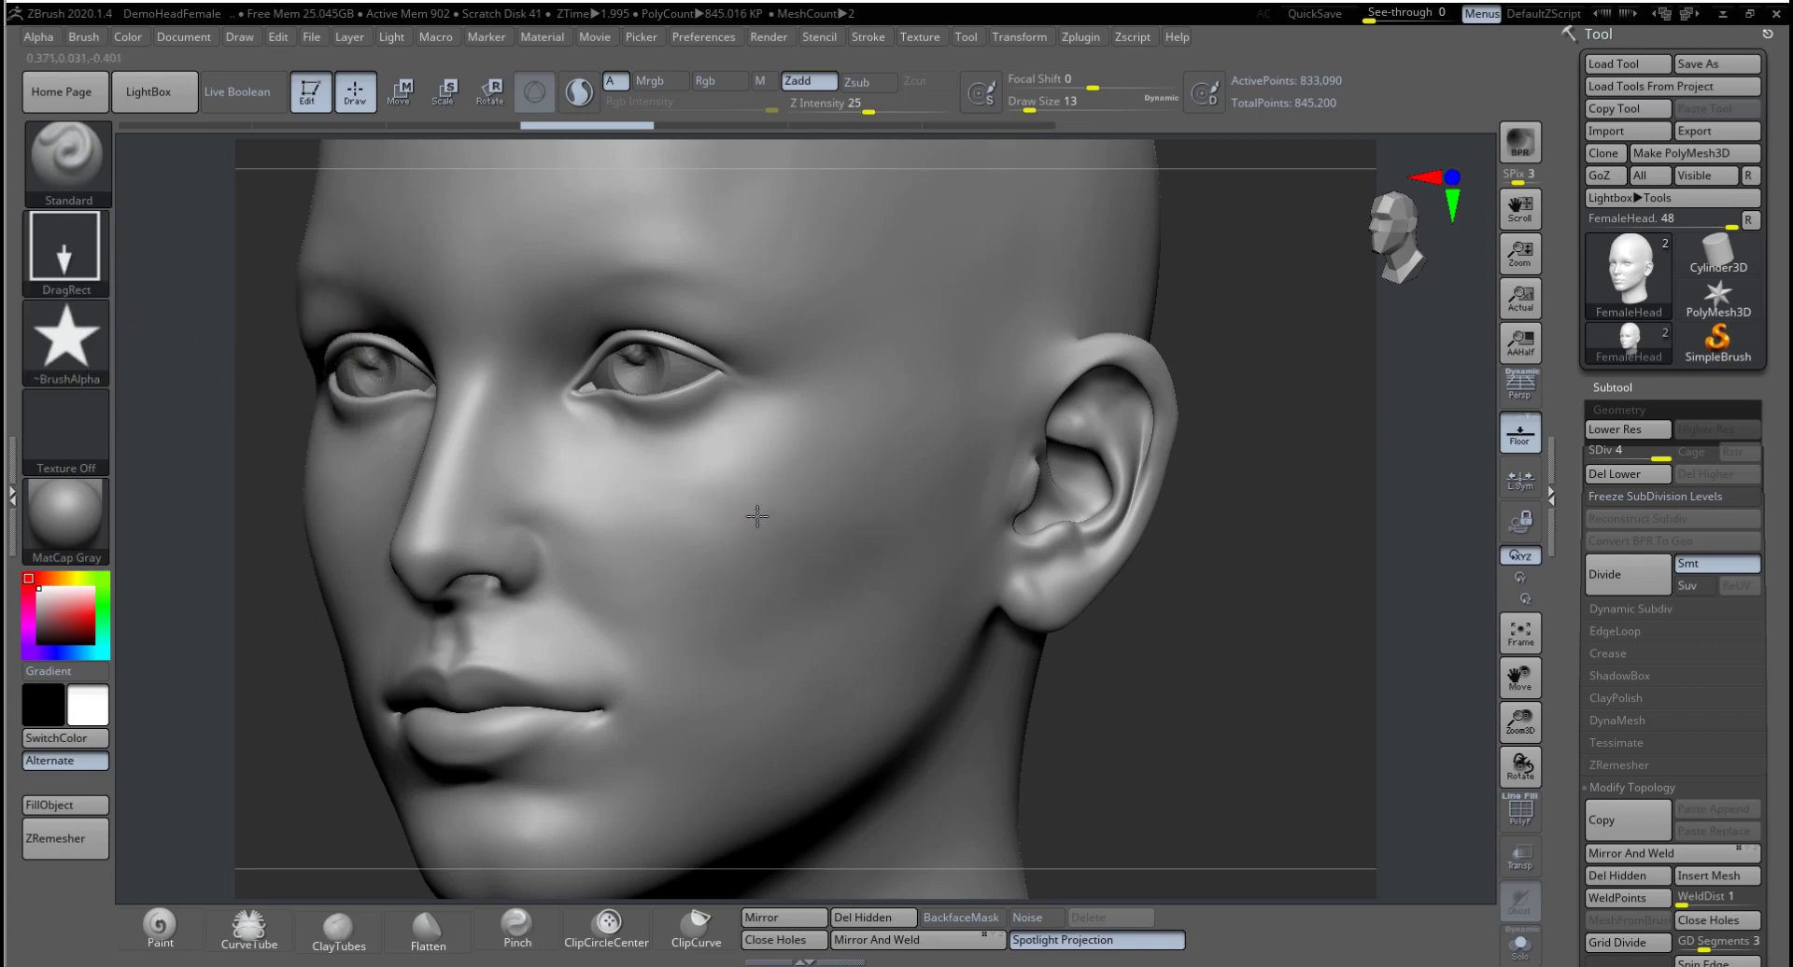
pyautogui.moveTo(760, 548)
pyautogui.mouseDown()
pyautogui.moveTo(861, 601)
pyautogui.moveTo(803, 570)
pyautogui.mouseUp()
pyautogui.hotkey('ctrl', 'z')
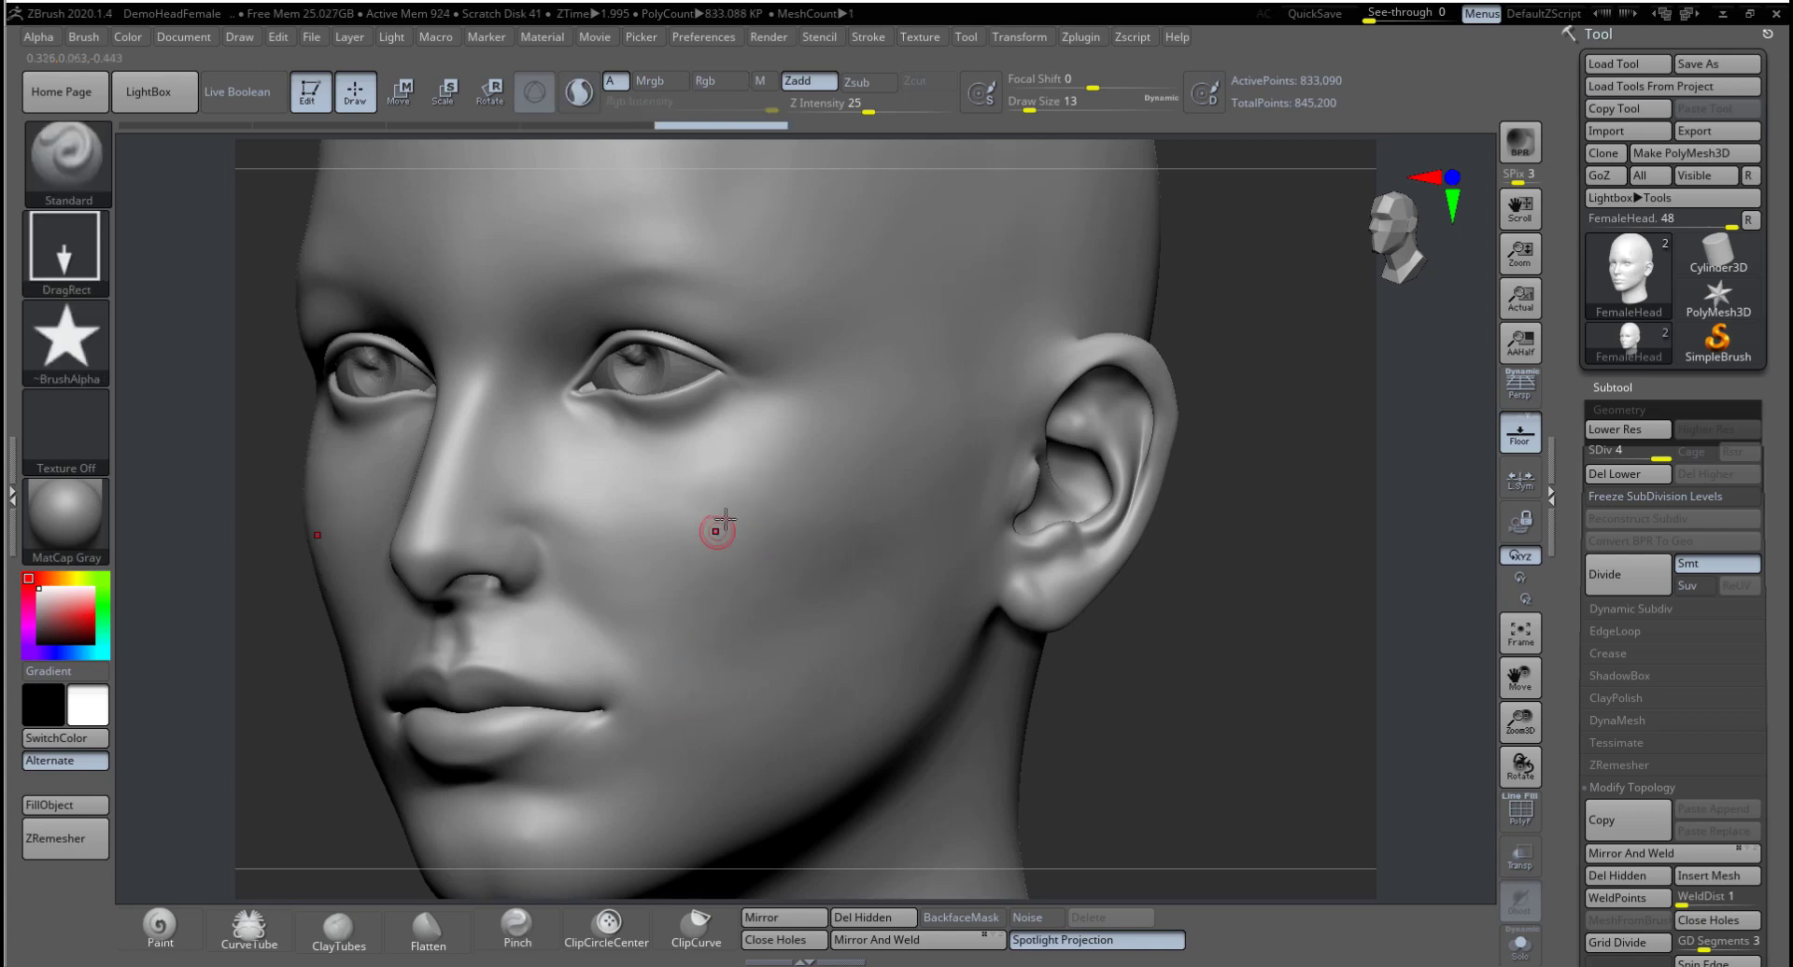
pyautogui.moveTo(784, 519); pyautogui.dragTo(809, 567)
pyautogui.hotkey('ctrl', 'z')
# Step: Change the stroke type to DragDot and test one small star on the cheek, undoing it
pyautogui.click(66, 251)
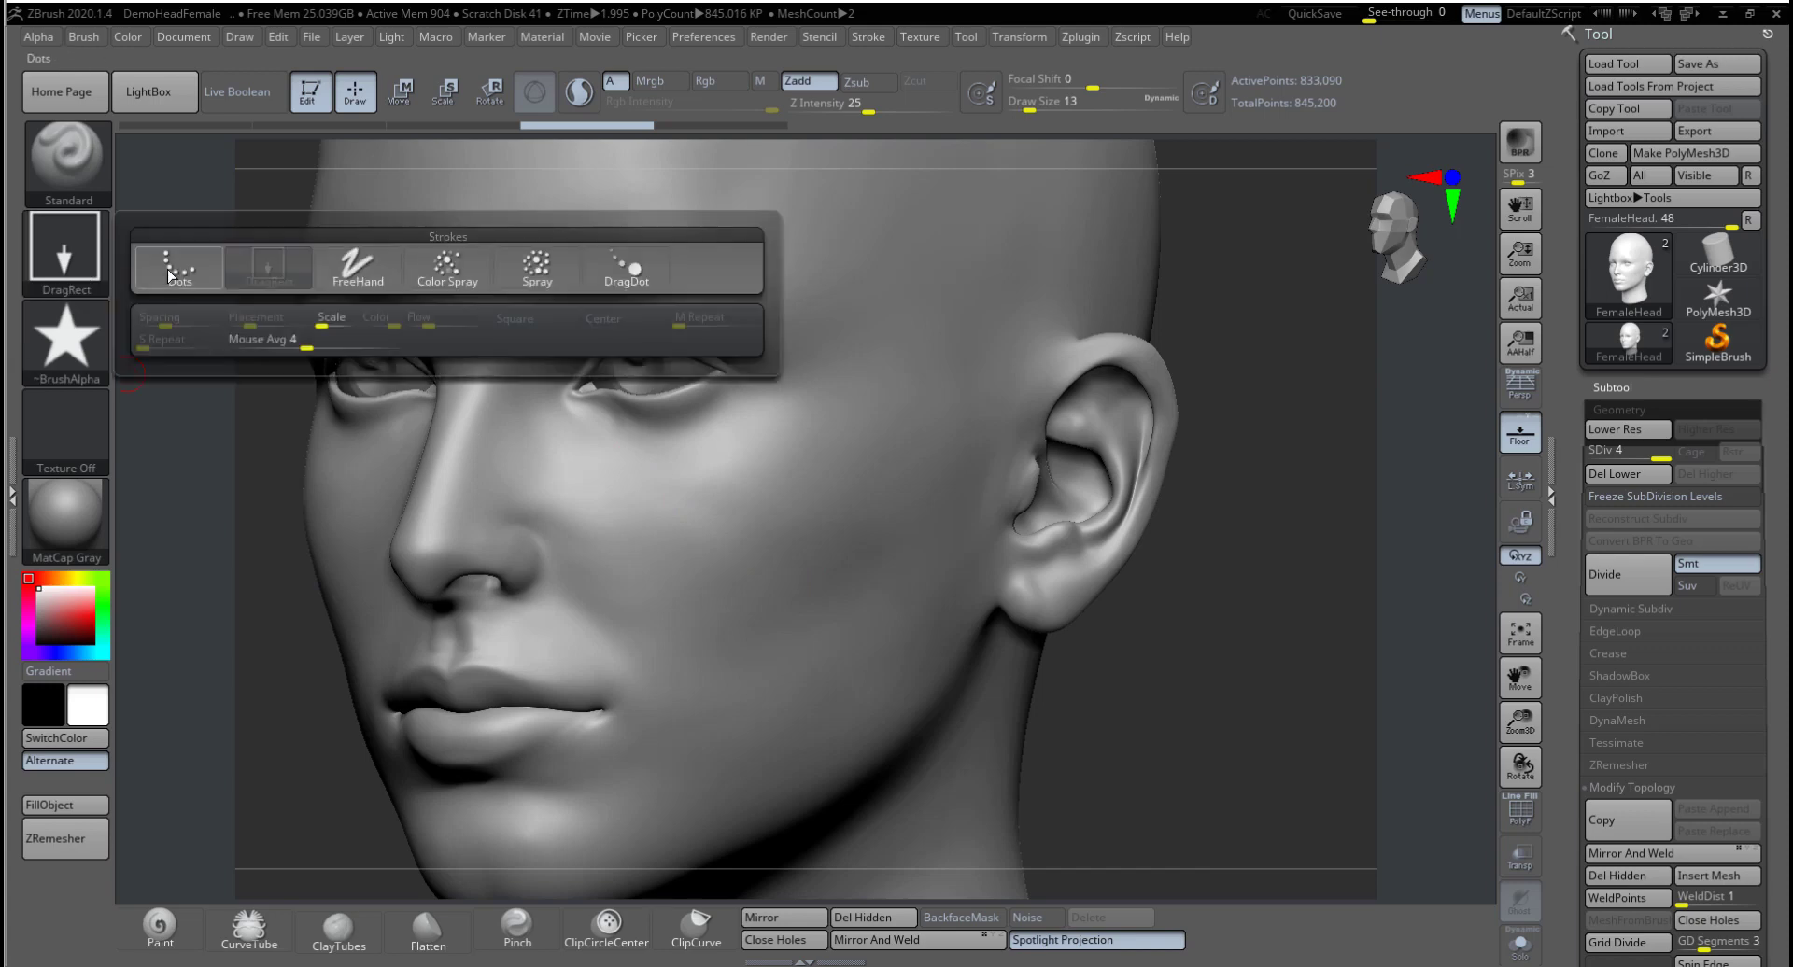
pyautogui.click(628, 271)
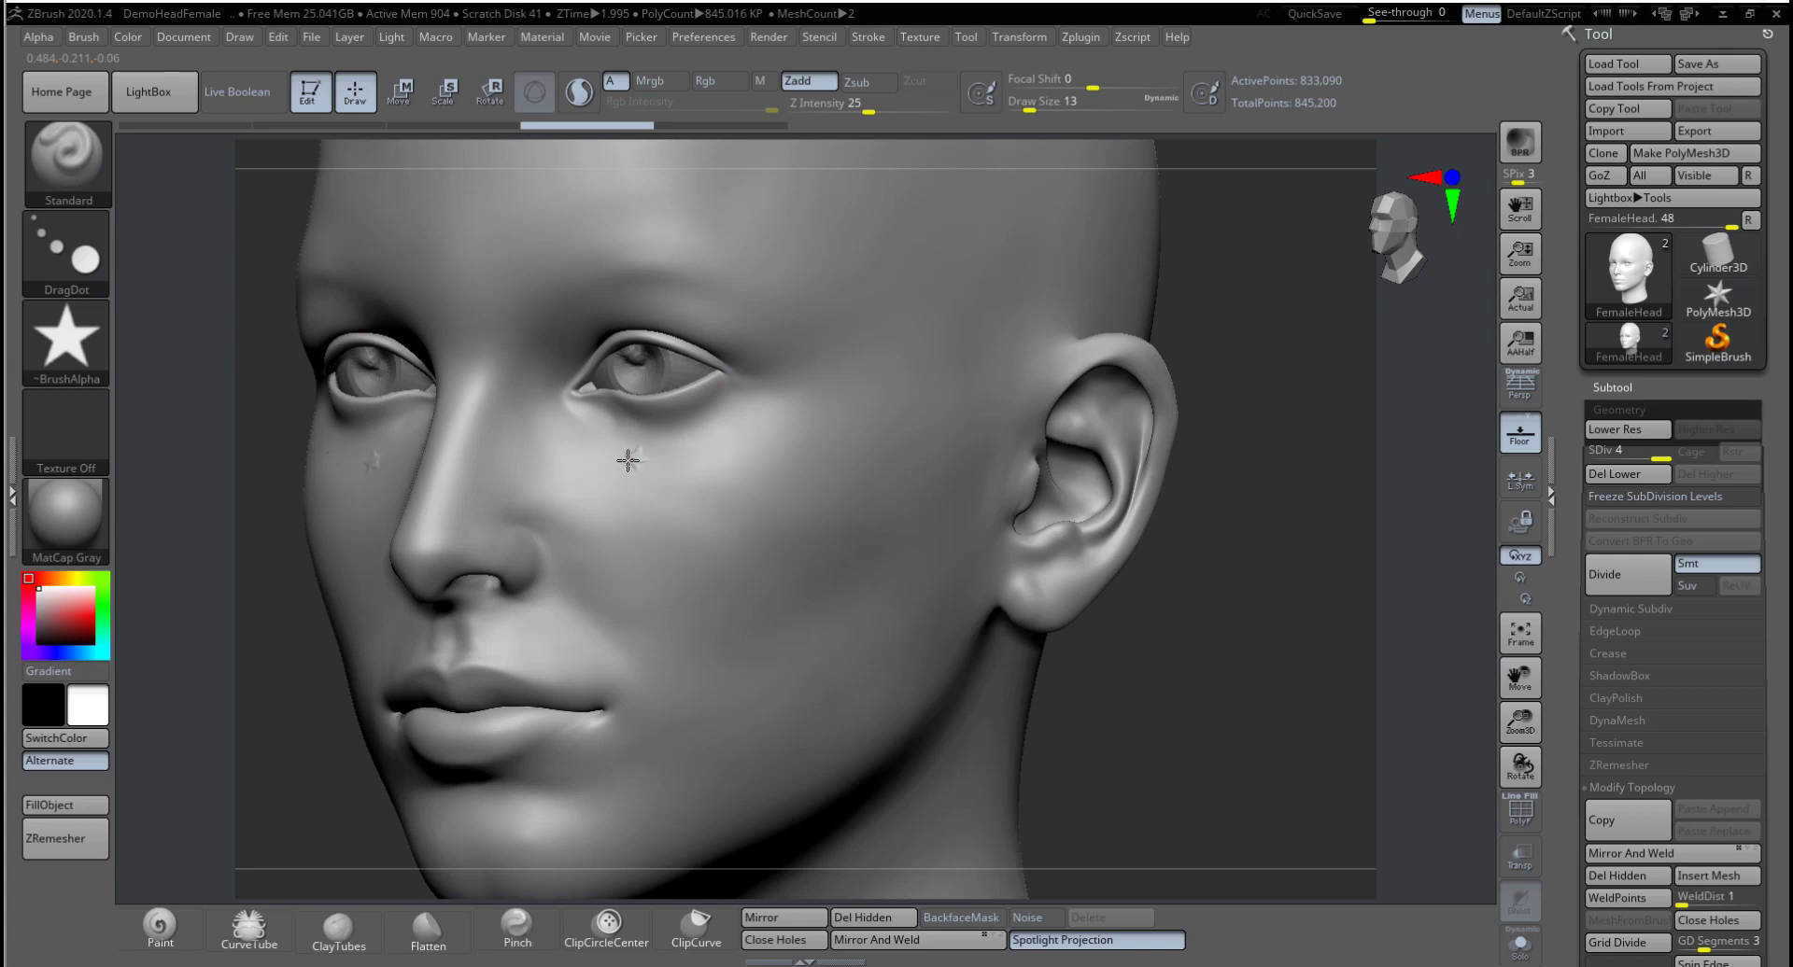
pyautogui.moveTo(758, 476)
pyautogui.mouseDown()
pyautogui.moveTo(734, 498)
pyautogui.moveTo(753, 505)
pyautogui.mouseUp()
pyautogui.hotkey('ctrl', 'z')
# Step: Place four trial stars from the cheek up to the temple at draw size 68, and undo them all
pyautogui.press('space')
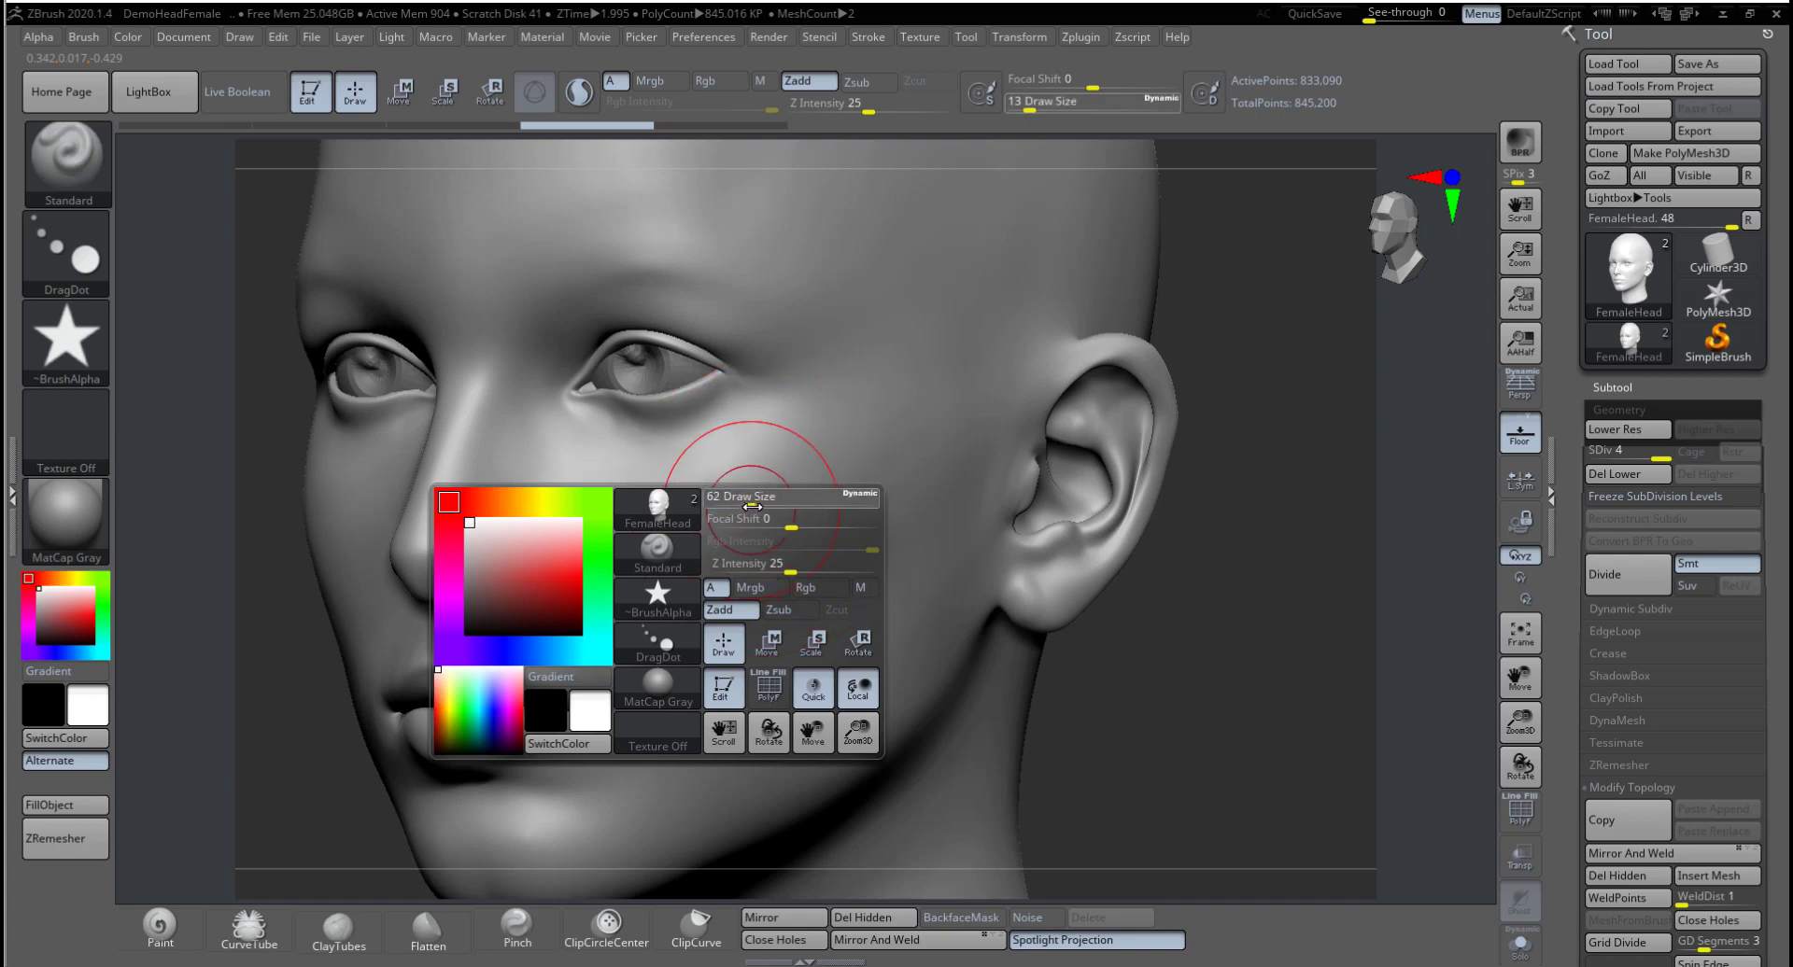
pyautogui.moveTo(888, 361)
pyautogui.mouseDown()
pyautogui.moveTo(806, 493)
pyautogui.moveTo(712, 534)
pyautogui.mouseUp()
pyautogui.moveTo(853, 412); pyautogui.dragTo(835, 456)
pyautogui.moveTo(917, 342); pyautogui.dragTo(901, 373)
pyautogui.moveTo(834, 288)
pyautogui.mouseDown()
pyautogui.moveTo(818, 273)
pyautogui.moveTo(840, 278)
pyautogui.mouseUp()
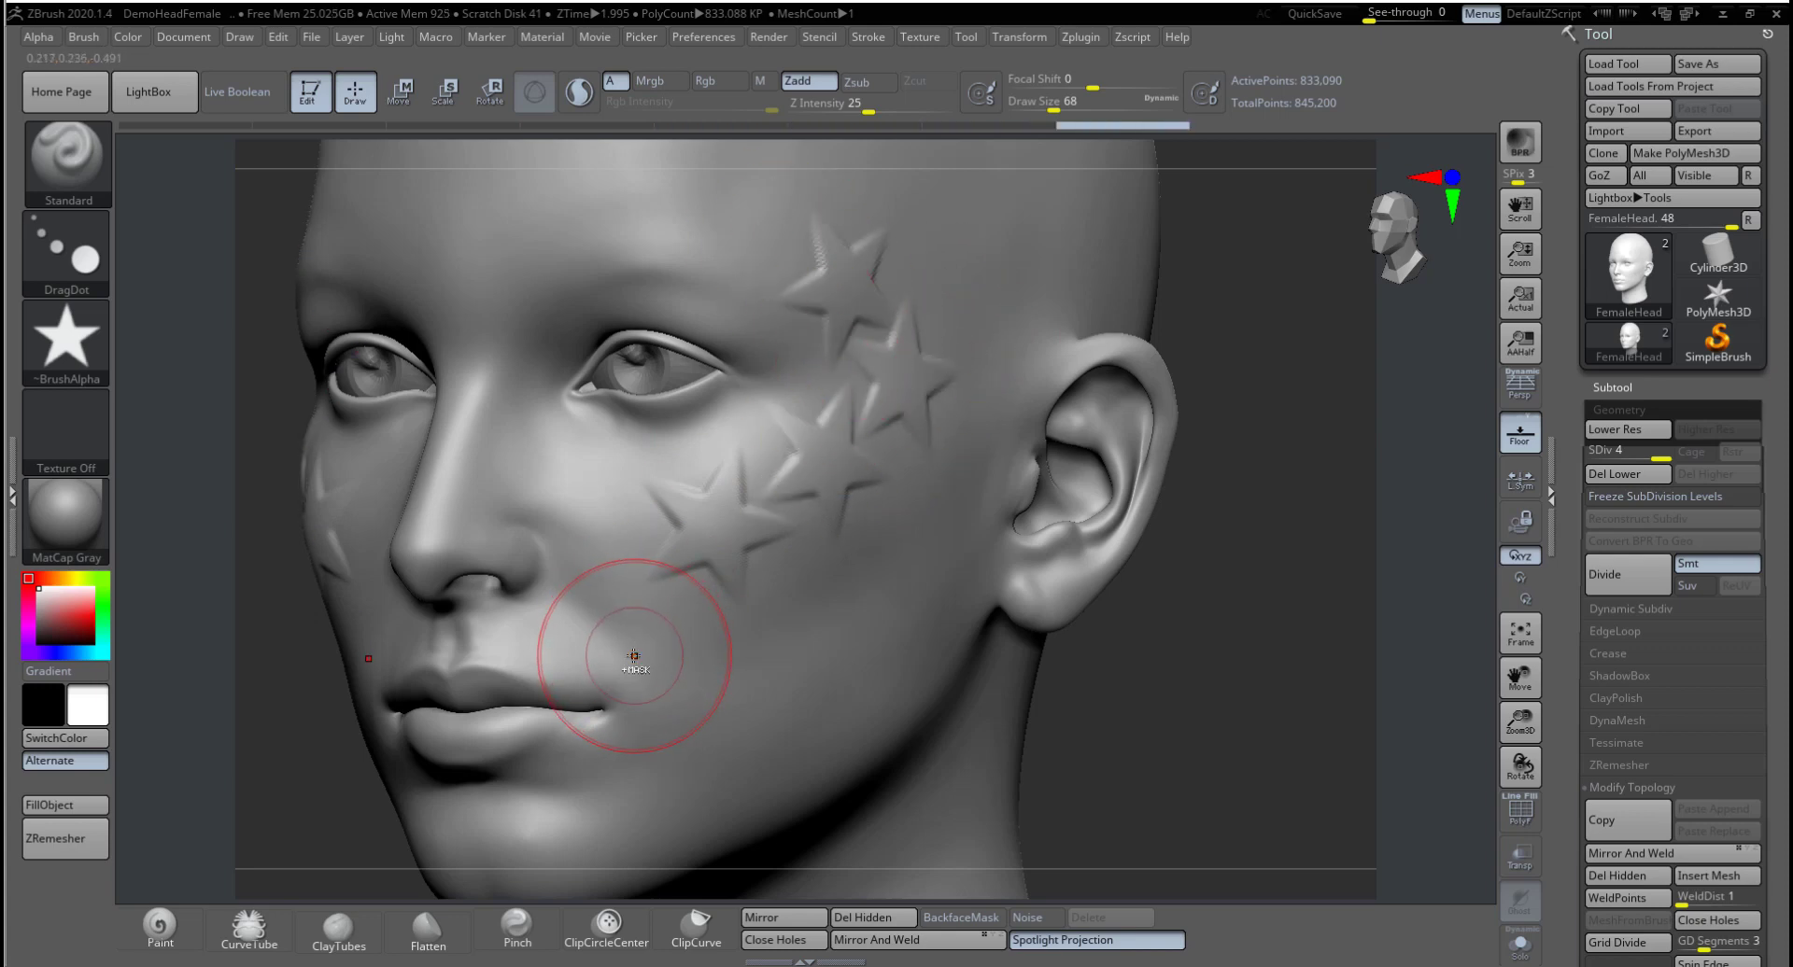
pyautogui.hotkey('ctrl', 'z')
pyautogui.hotkey('ctrl', 'z')
pyautogui.hotkey('ctrl', 'z')
pyautogui.hotkey('ctrl', 'z')
pyautogui.hotkey('ctrl', 'z')
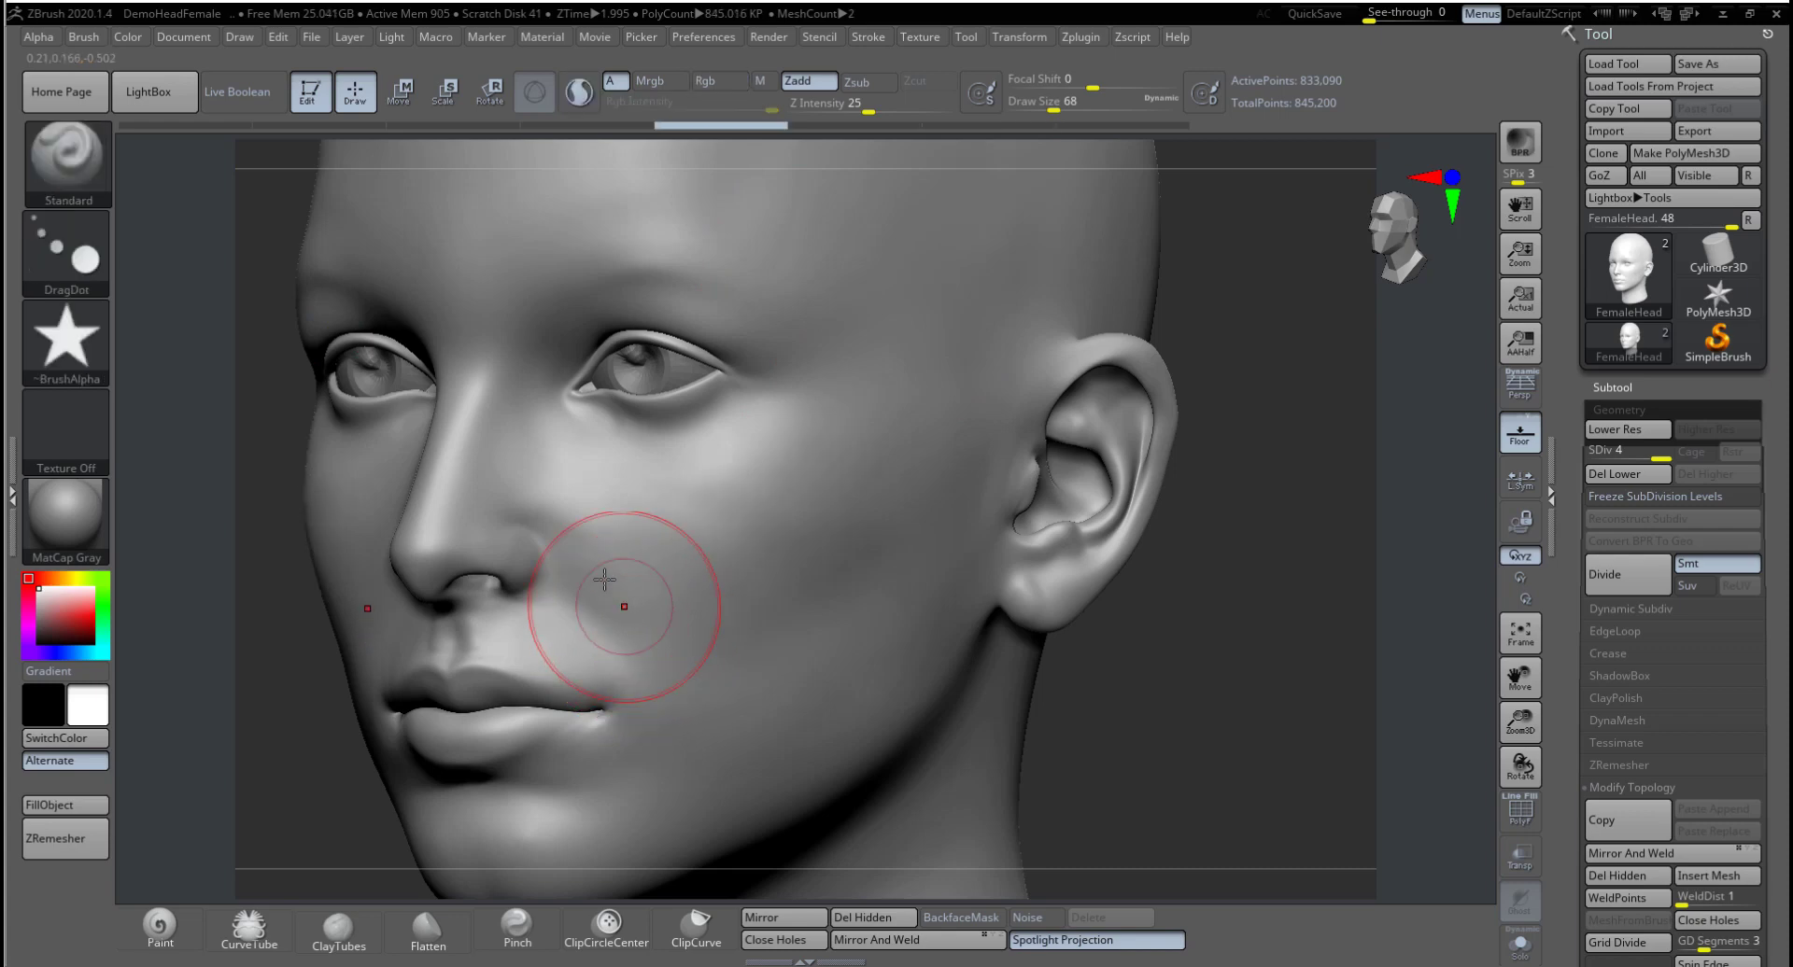
# Step: Switch the stroke type to DragRect and stretch two star stamps from the cheek up to the outer eye corner
pyautogui.click(104, 280)
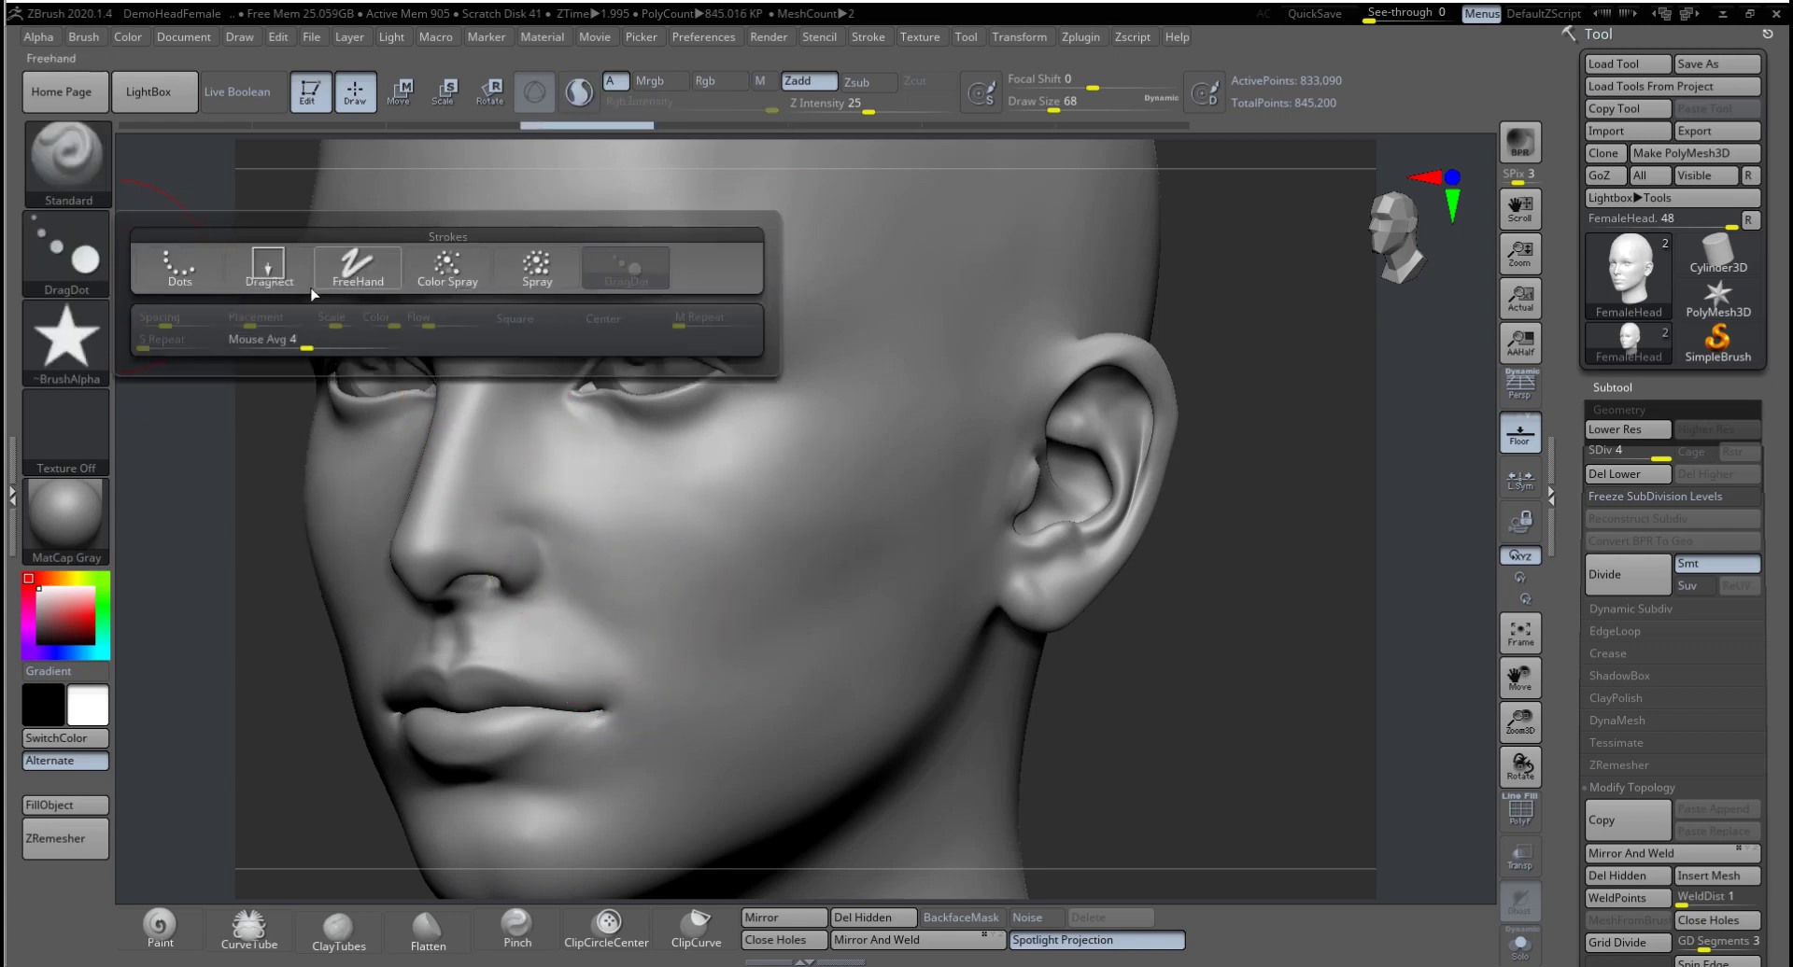
pyautogui.click(270, 272)
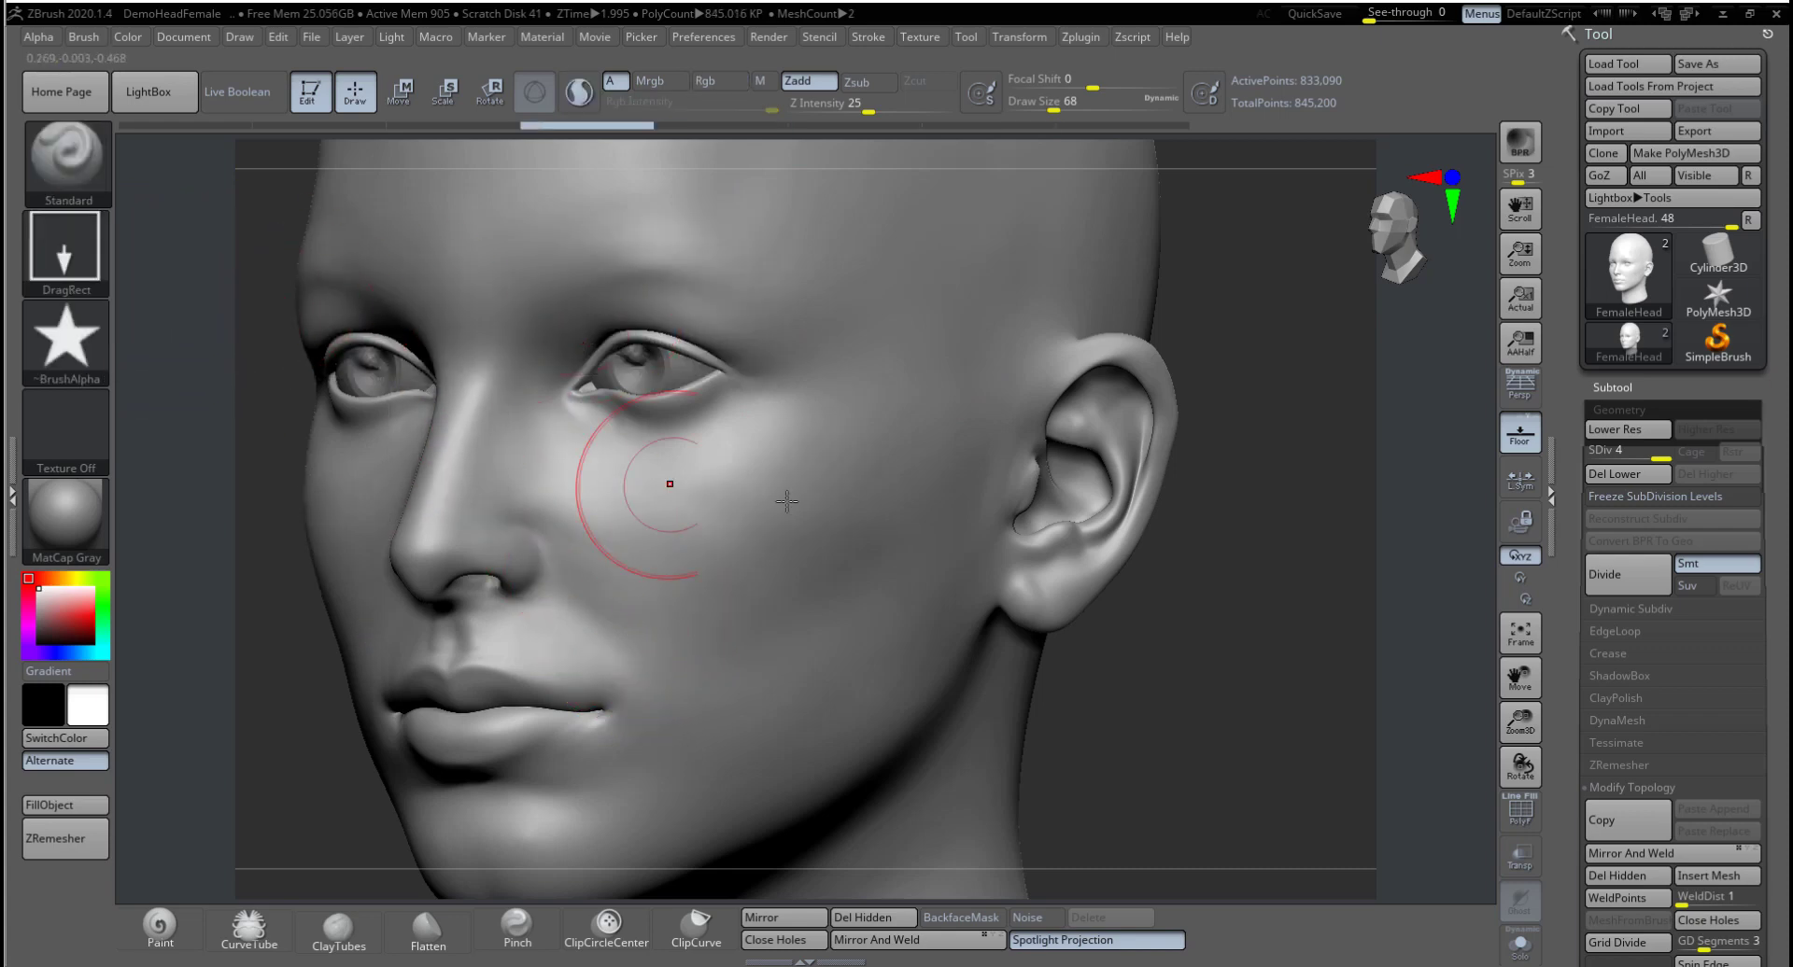
pyautogui.moveTo(737, 524)
pyautogui.mouseDown()
pyautogui.moveTo(747, 572)
pyautogui.moveTo(791, 589)
pyautogui.mouseUp()
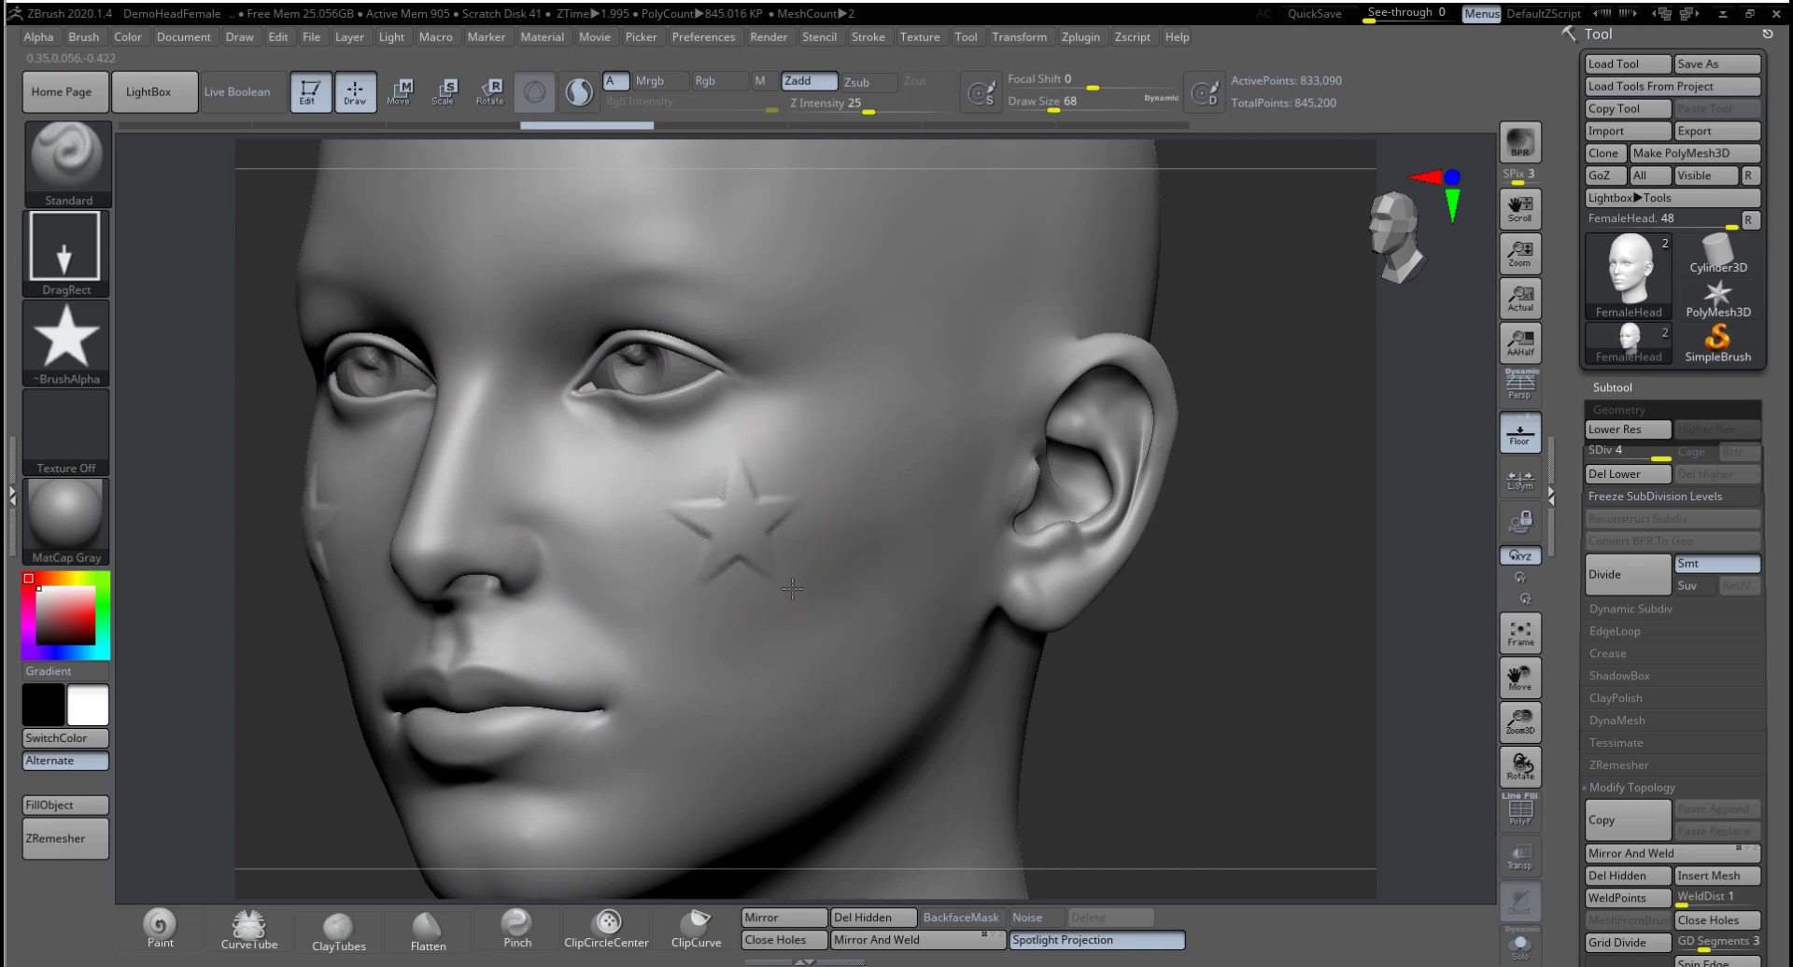
pyautogui.moveTo(836, 422); pyautogui.dragTo(852, 509)
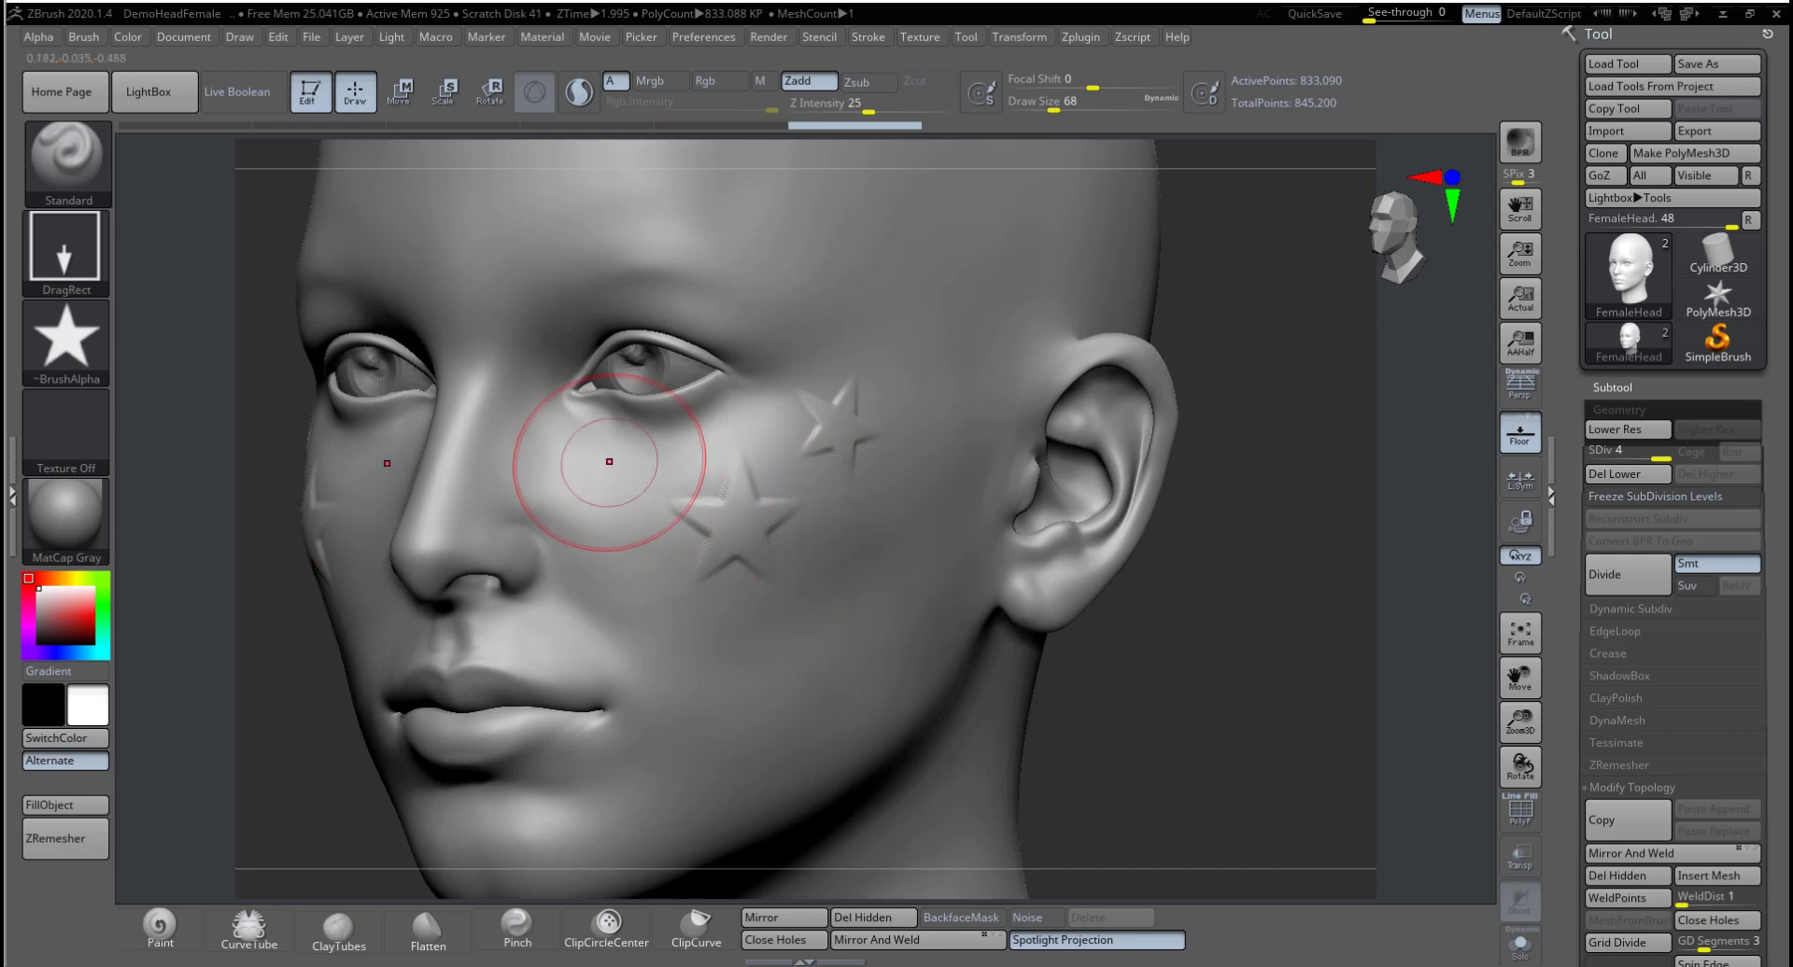
# Step: Change the stroke type to DragDot and place one trial star on the temple, undoing it
pyautogui.click(65, 250)
pyautogui.click(612, 273)
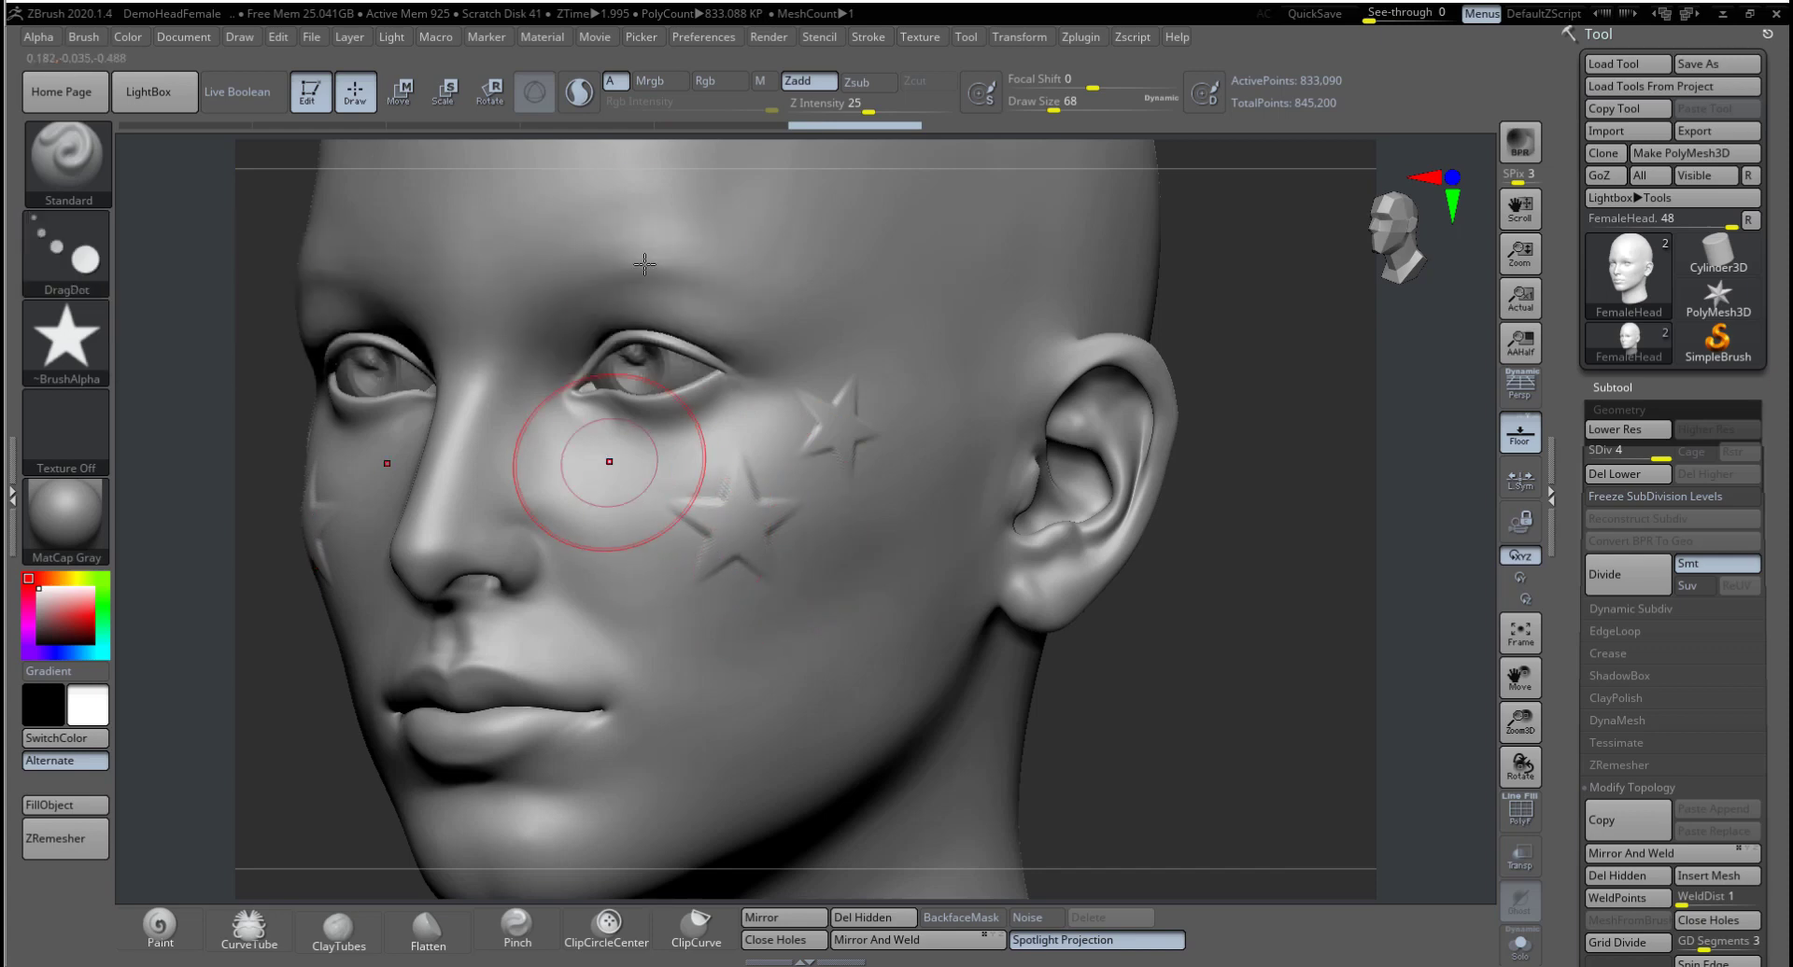
pyautogui.moveTo(947, 268); pyautogui.dragTo(936, 337)
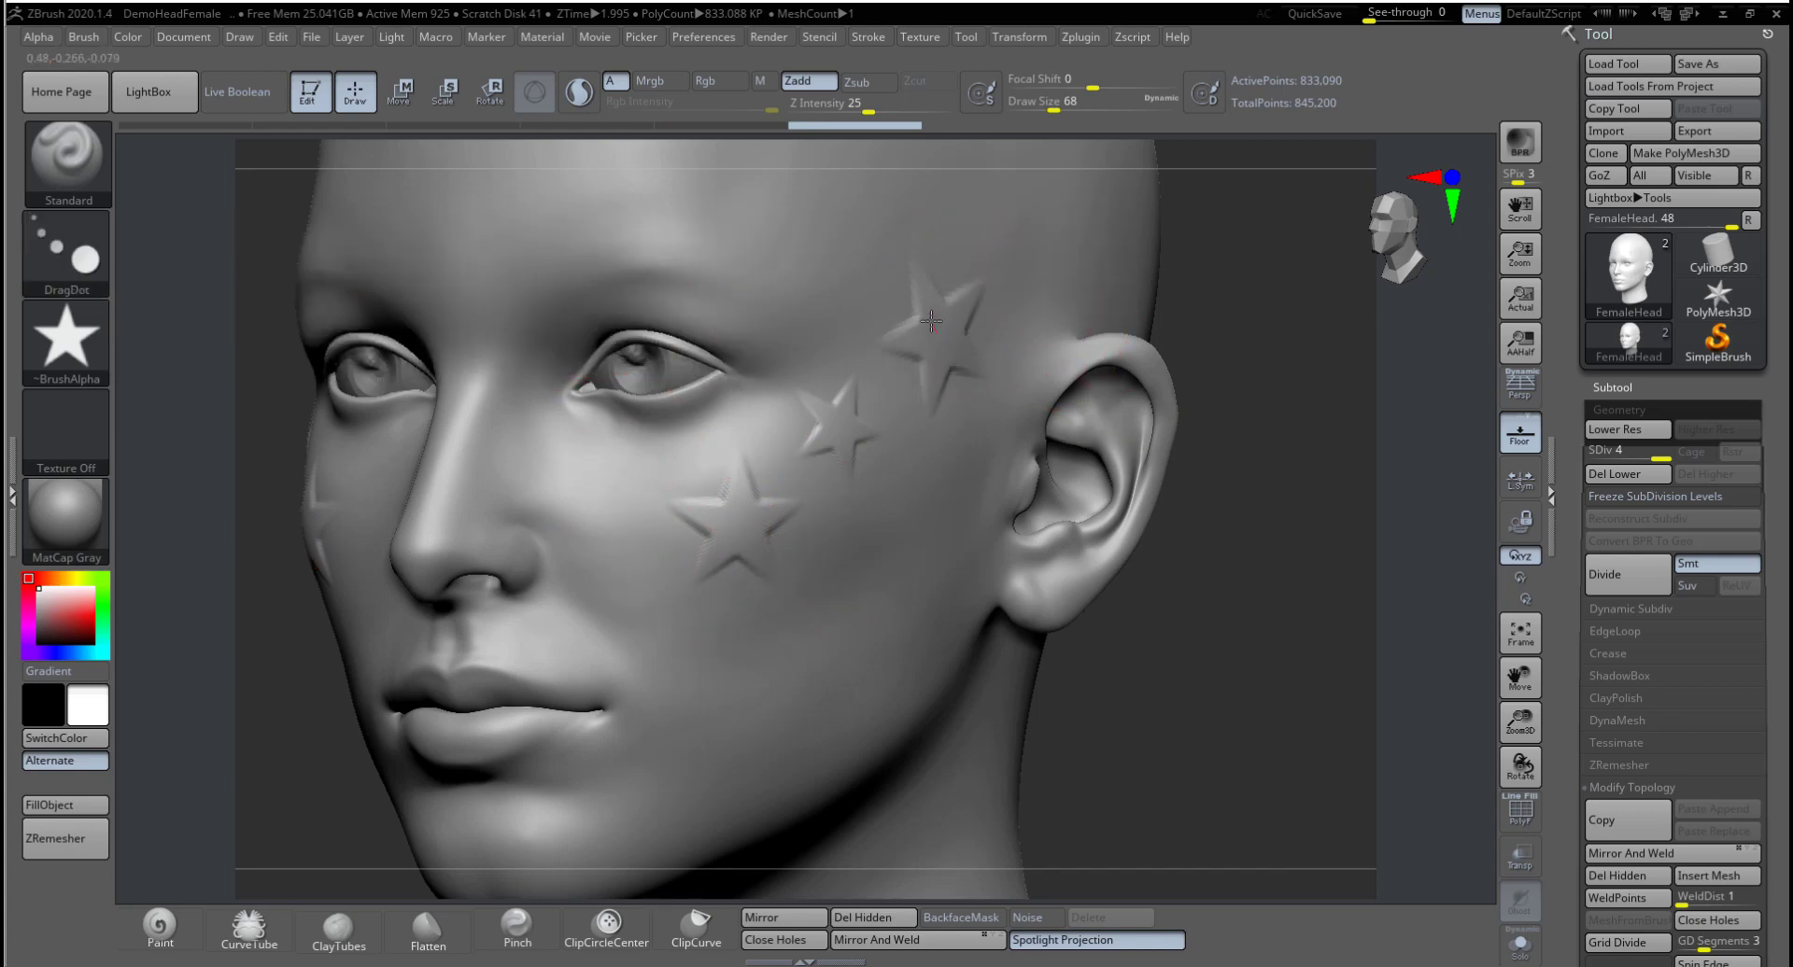
pyautogui.hotkey('ctrl', 'z')
# Step: Set the draw size to 17 and place a curved row of small stars down the temple
pyautogui.press('space')
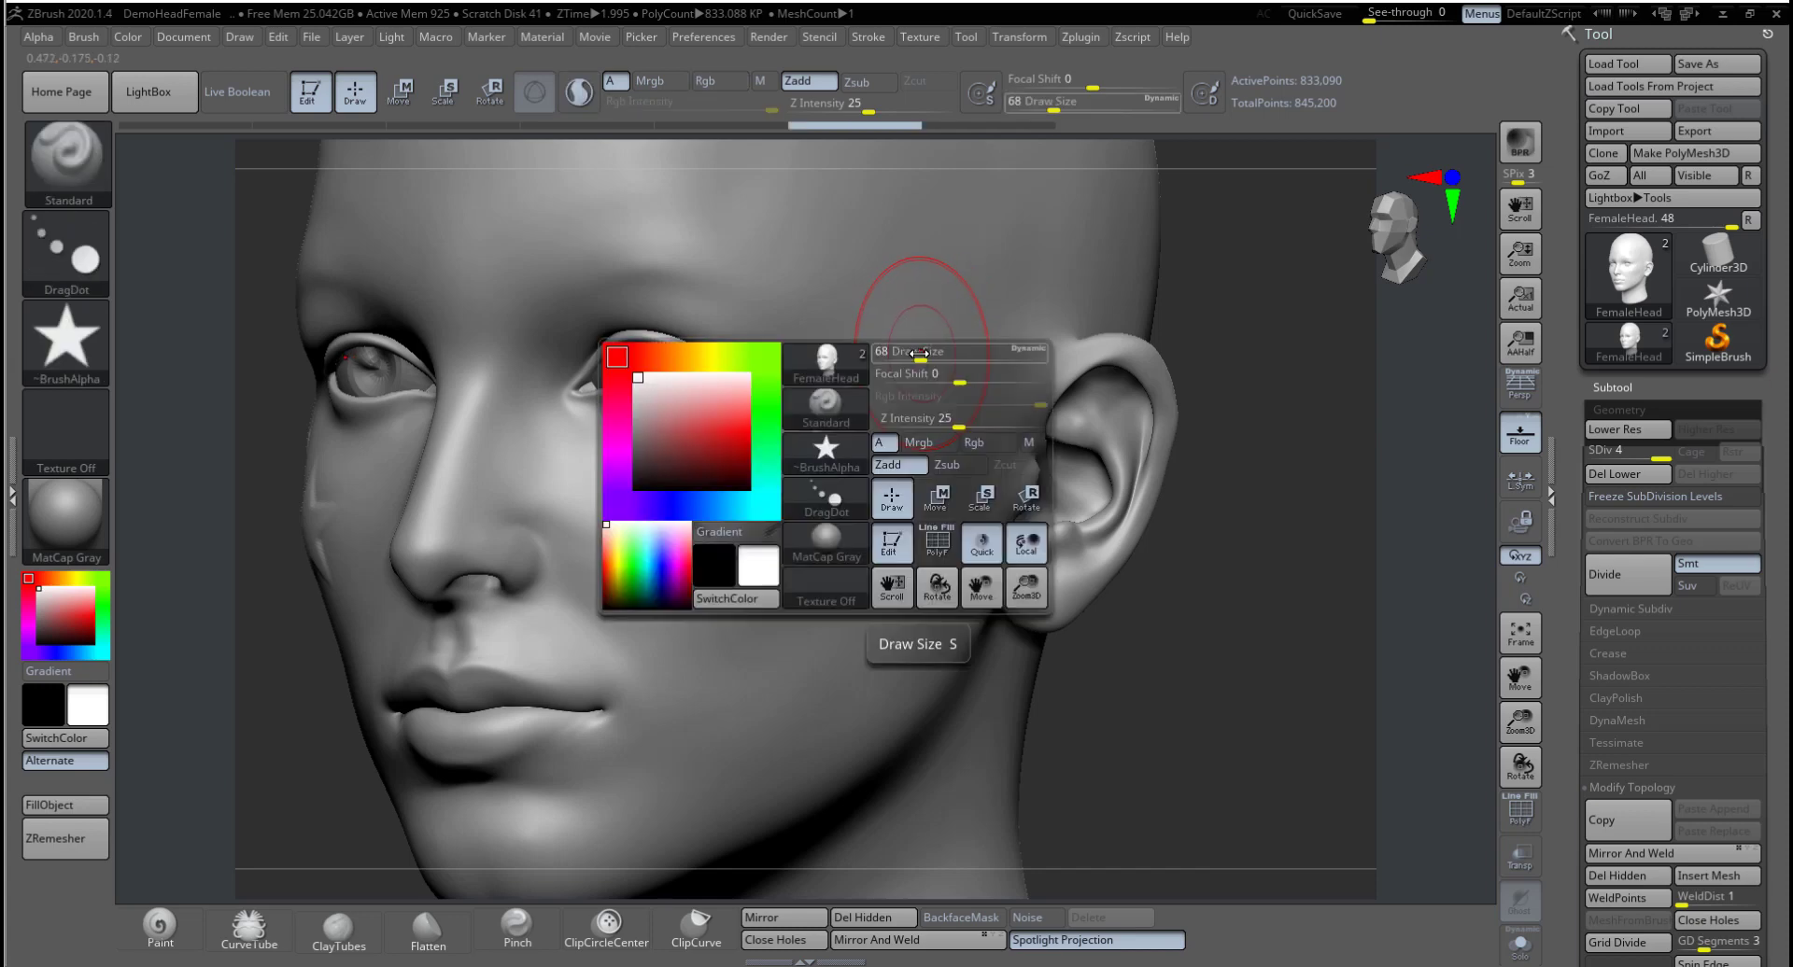
pyautogui.moveTo(917, 353); pyautogui.dragTo(909, 356)
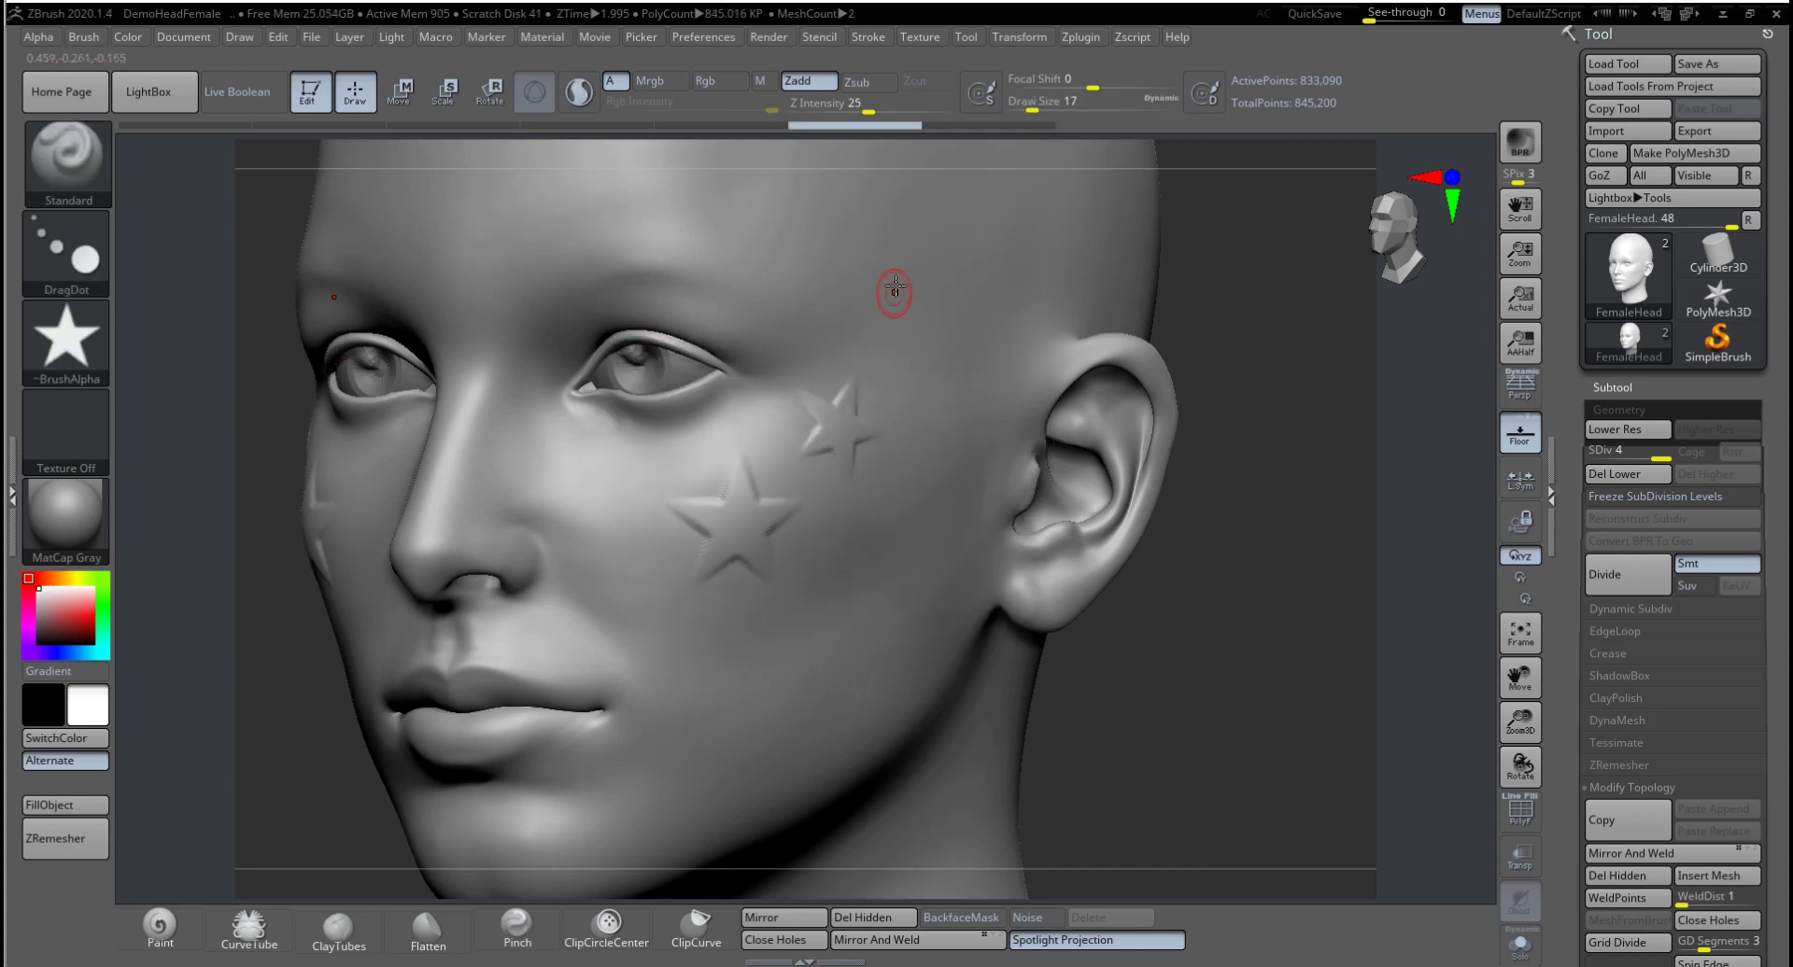
pyautogui.moveTo(859, 325)
pyautogui.mouseDown()
pyautogui.moveTo(930, 378)
pyautogui.moveTo(939, 428)
pyautogui.mouseUp()
# Step: Return to the DragRect stroke type and stretch stars of varying sizes across the cheek
pyautogui.click(98, 275)
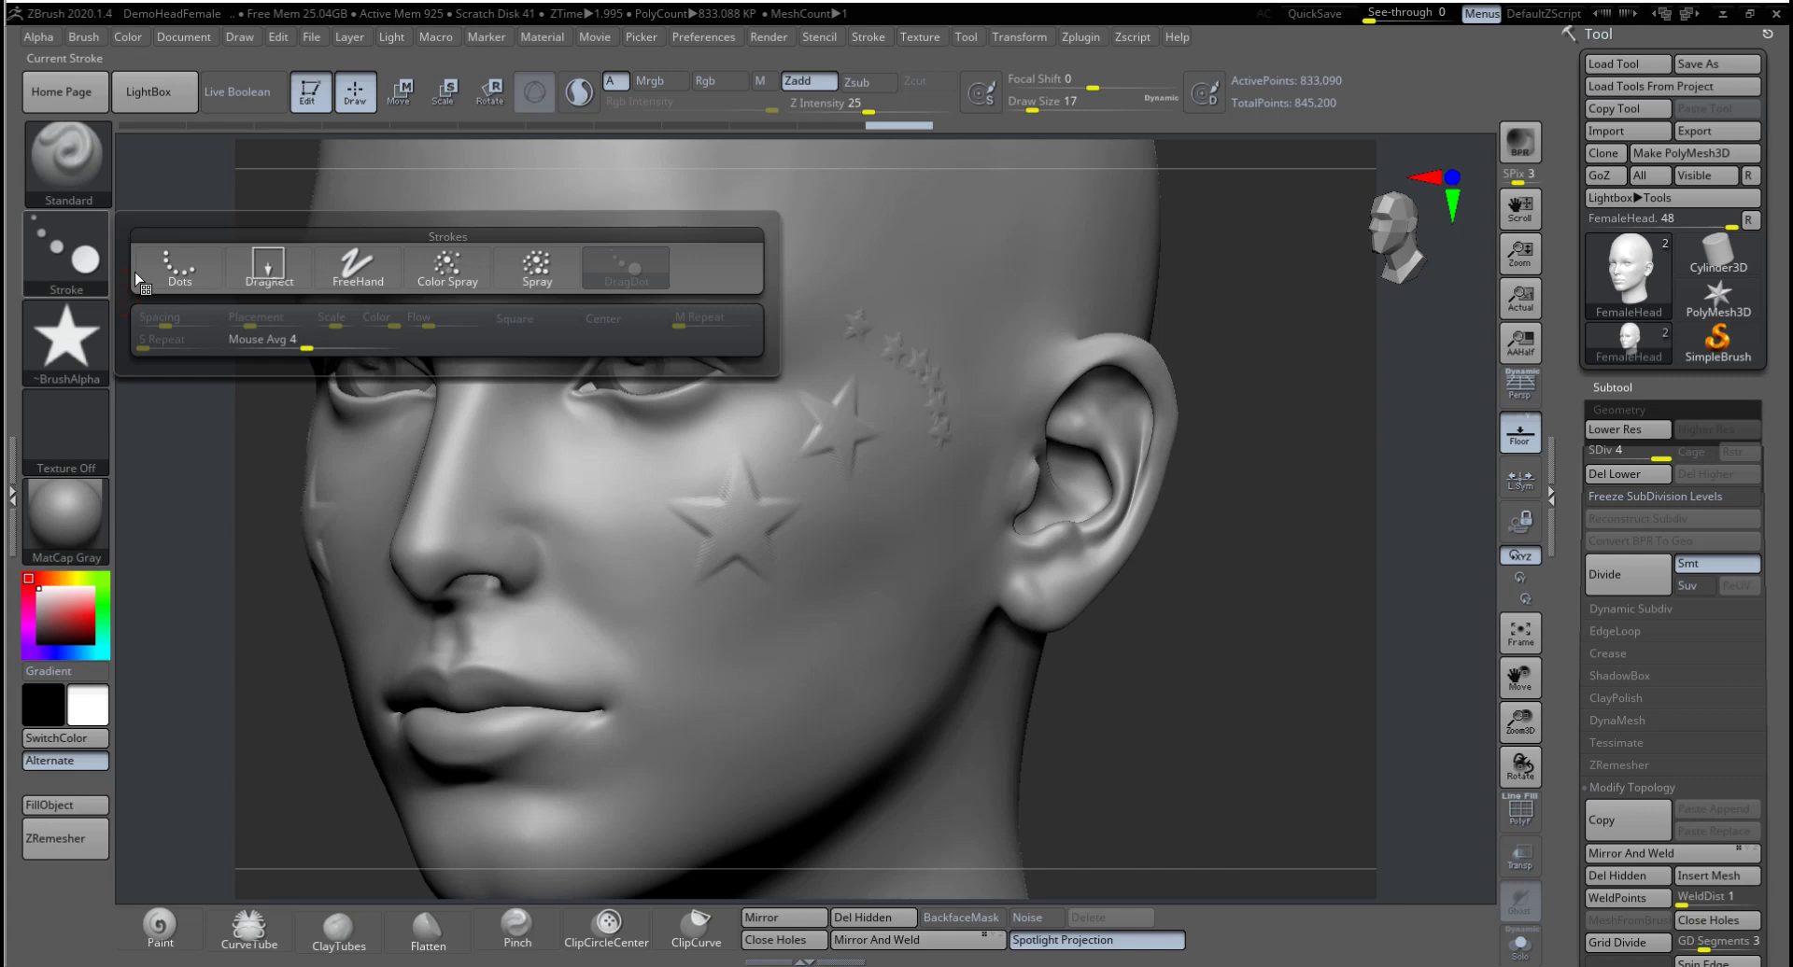
pyautogui.click(254, 271)
pyautogui.moveTo(826, 626); pyautogui.dragTo(707, 692)
pyautogui.moveTo(628, 594); pyautogui.dragTo(635, 626)
pyautogui.moveTo(618, 509); pyautogui.dragTo(619, 528)
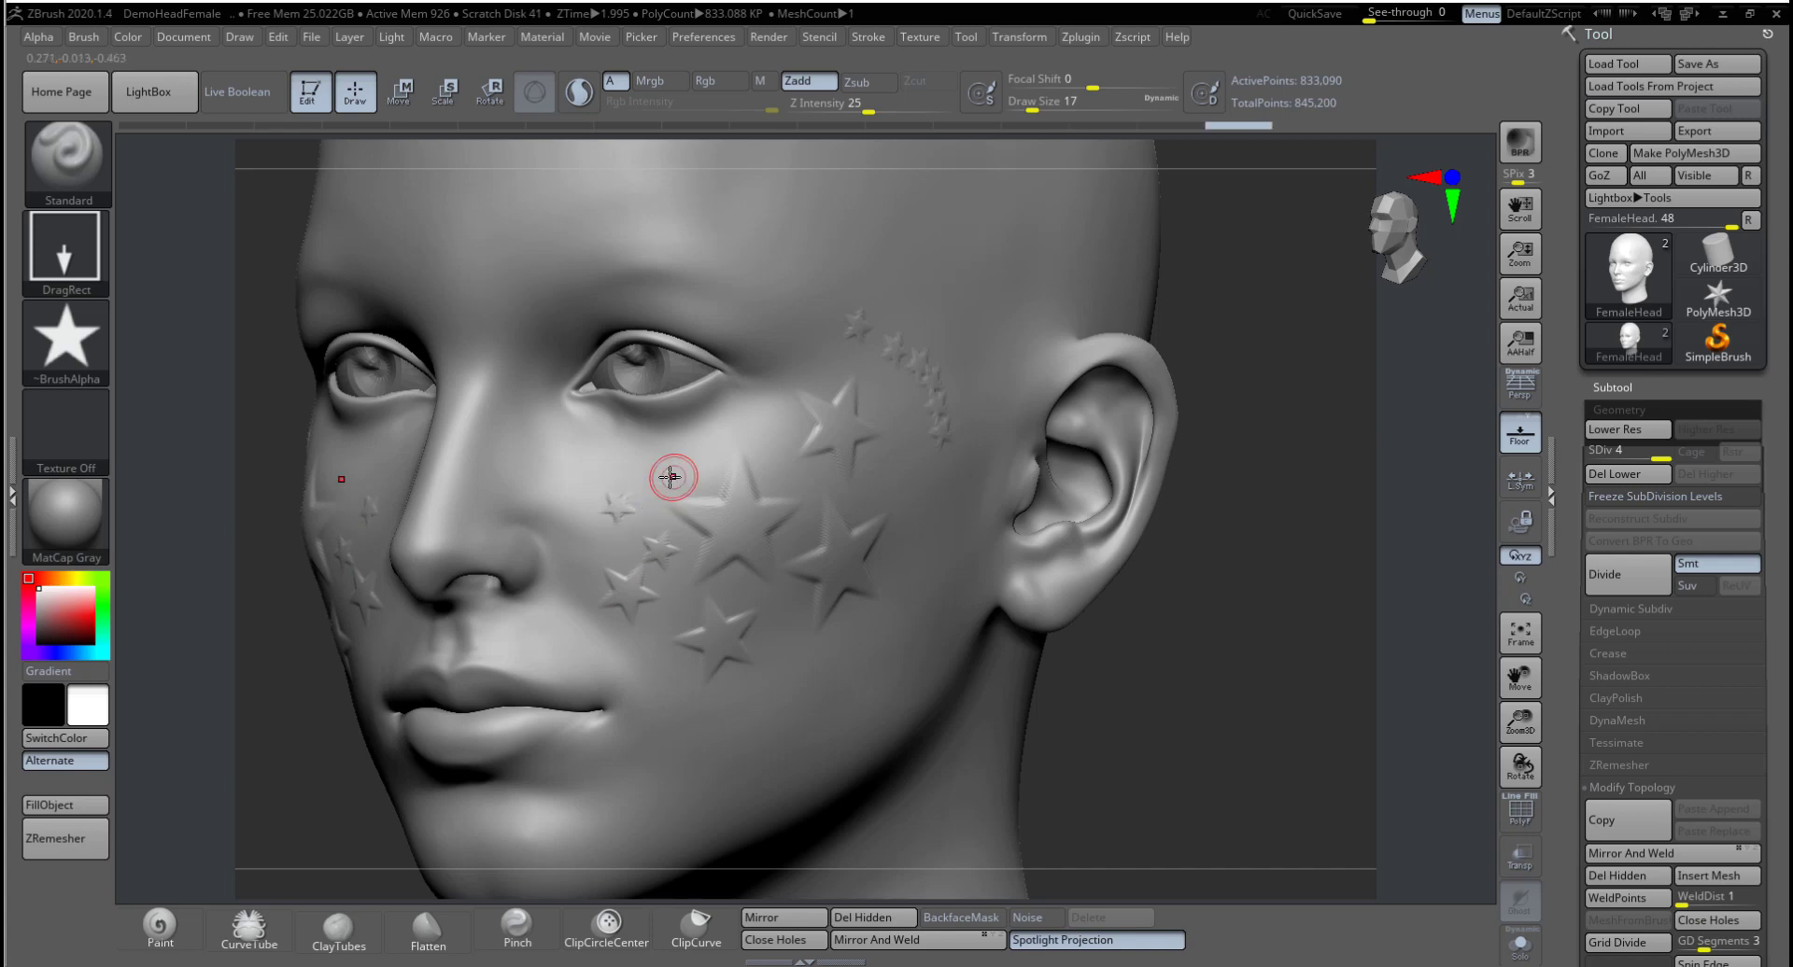
pyautogui.moveTo(754, 481); pyautogui.dragTo(787, 493)
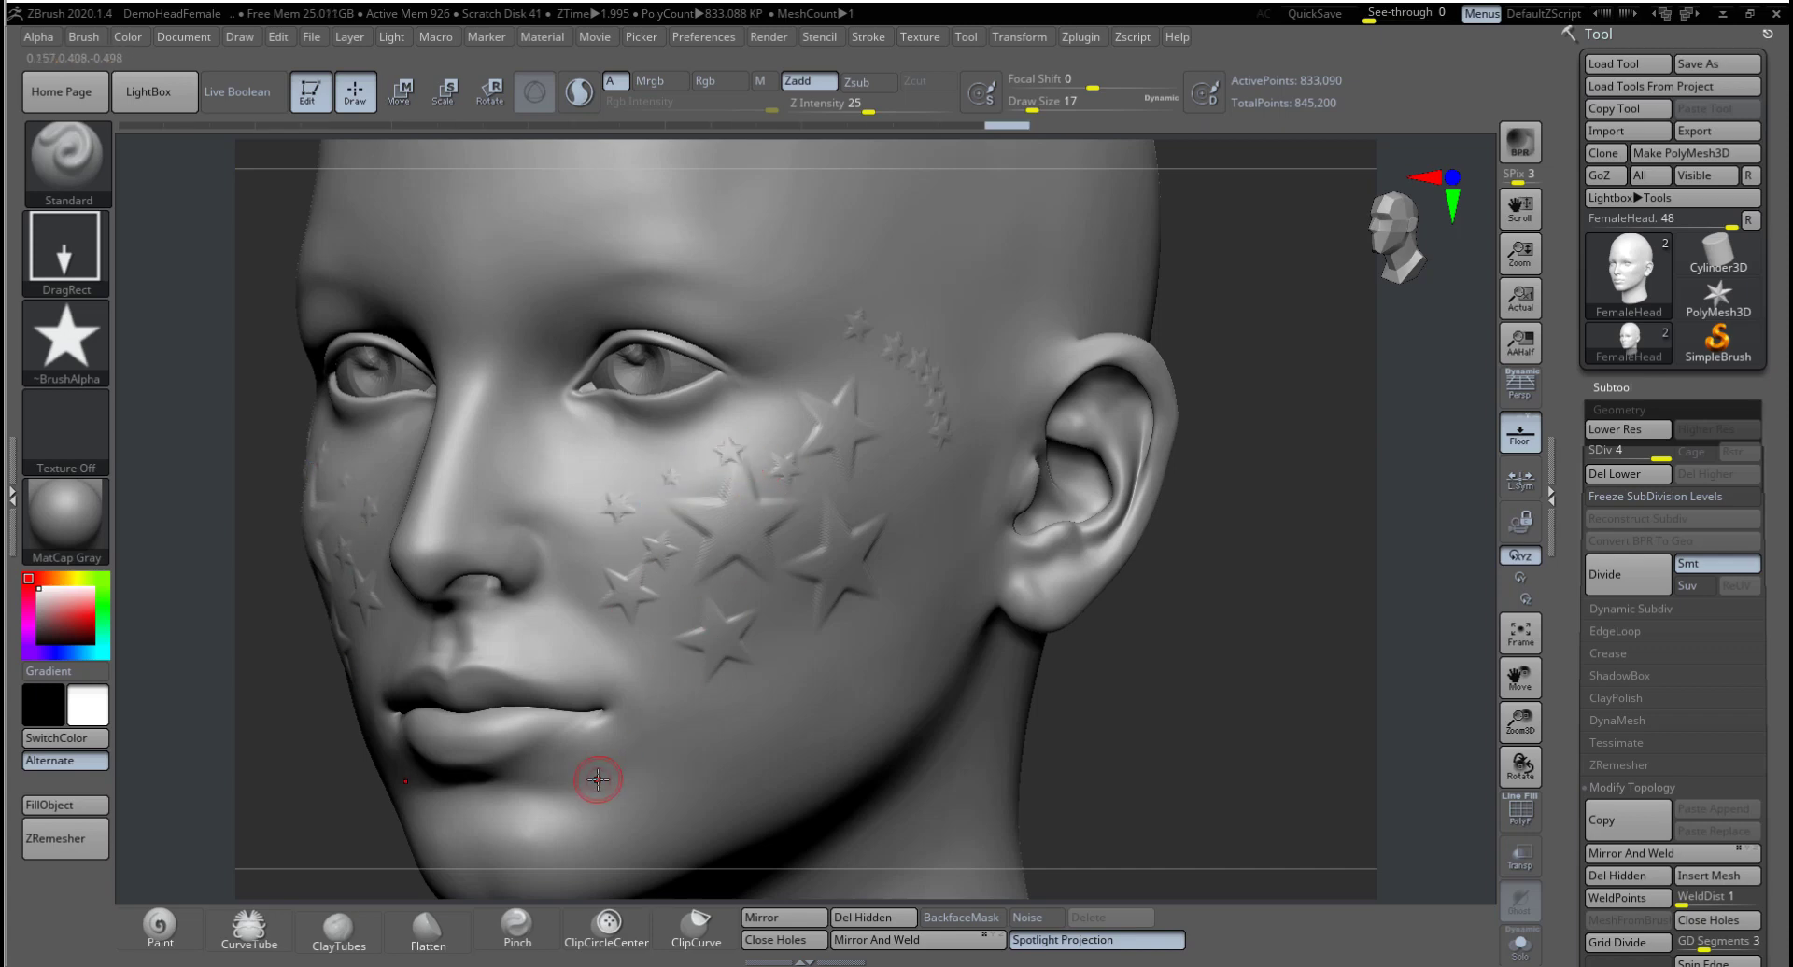
# Step: Step back through the undo history to the clean head at subdivision level 4, before any stars
pyautogui.moveTo(1224, 632); pyautogui.dragTo(876, 540)
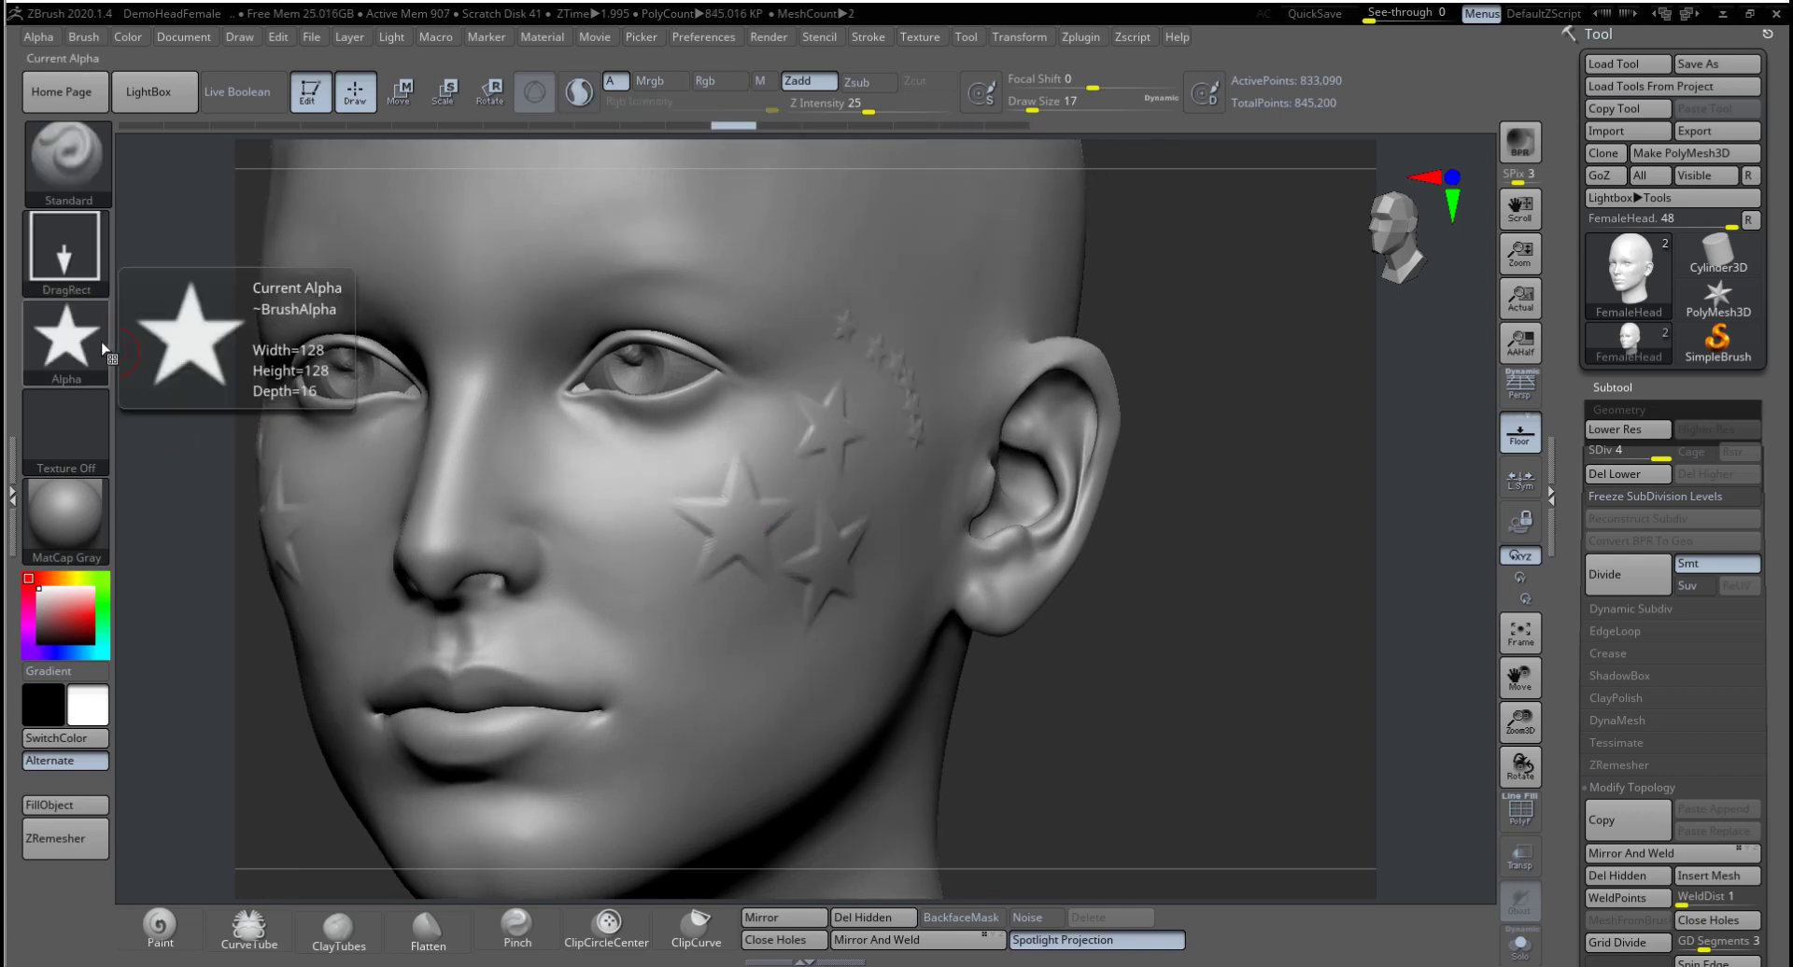
pyautogui.press('ctrl')
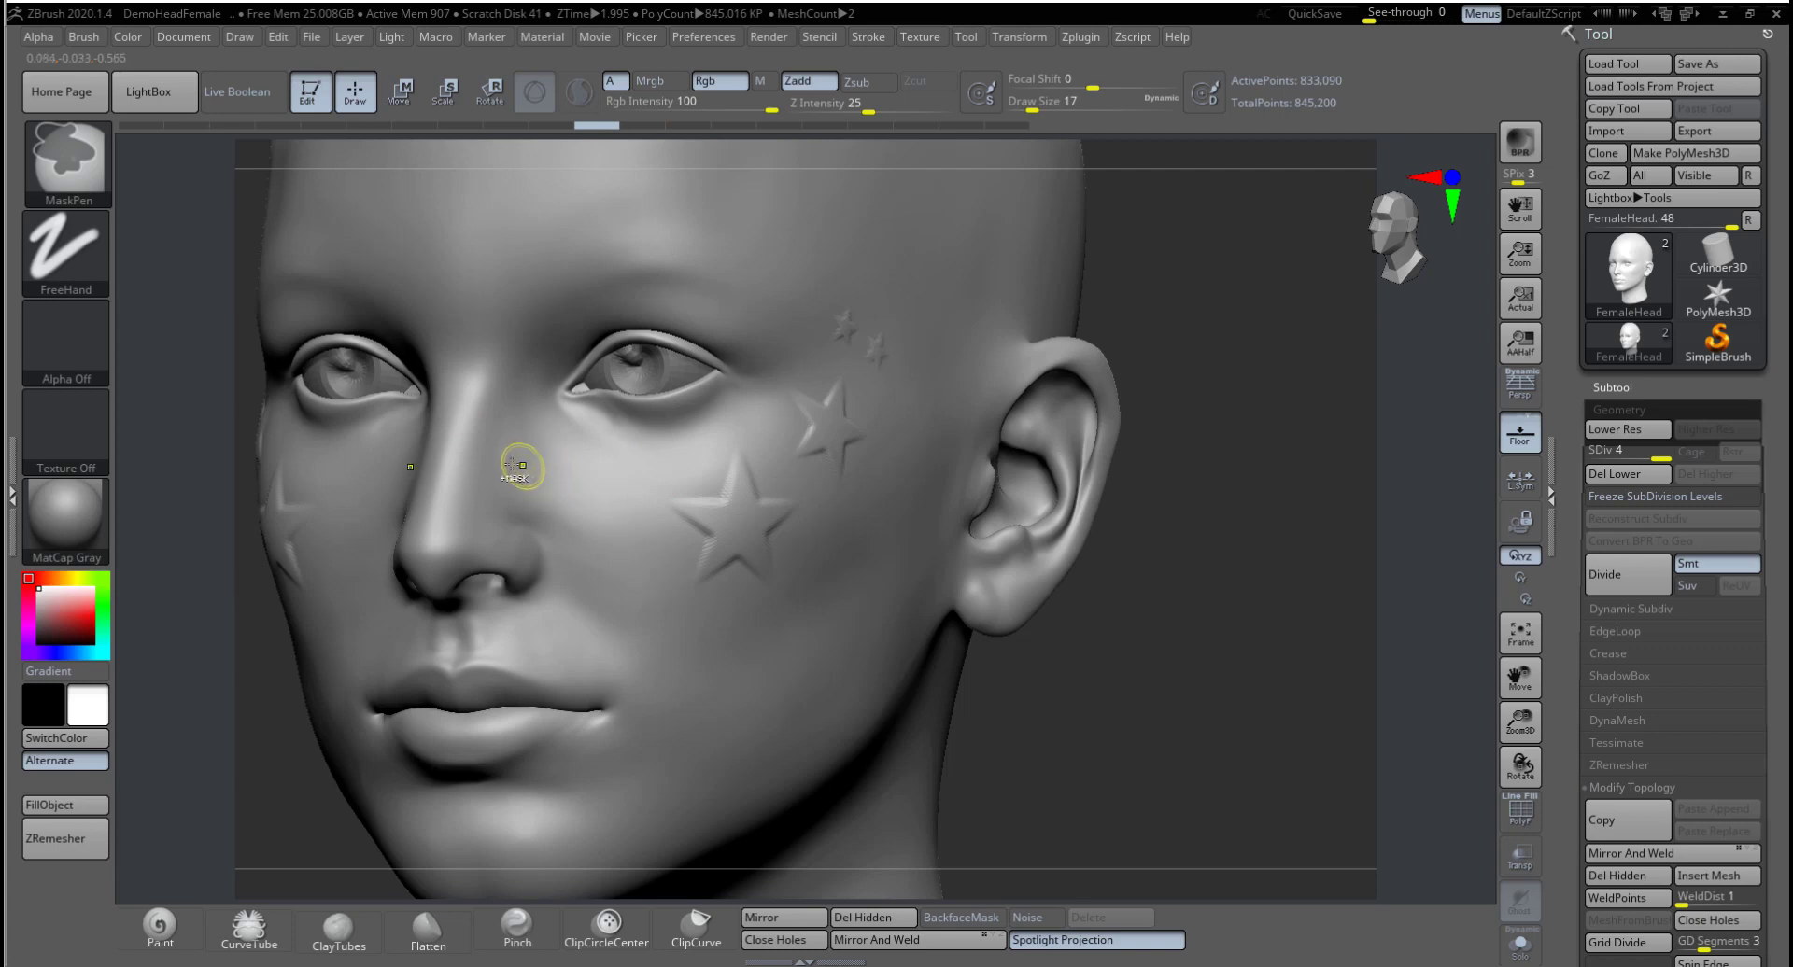
pyautogui.click(195, 126)
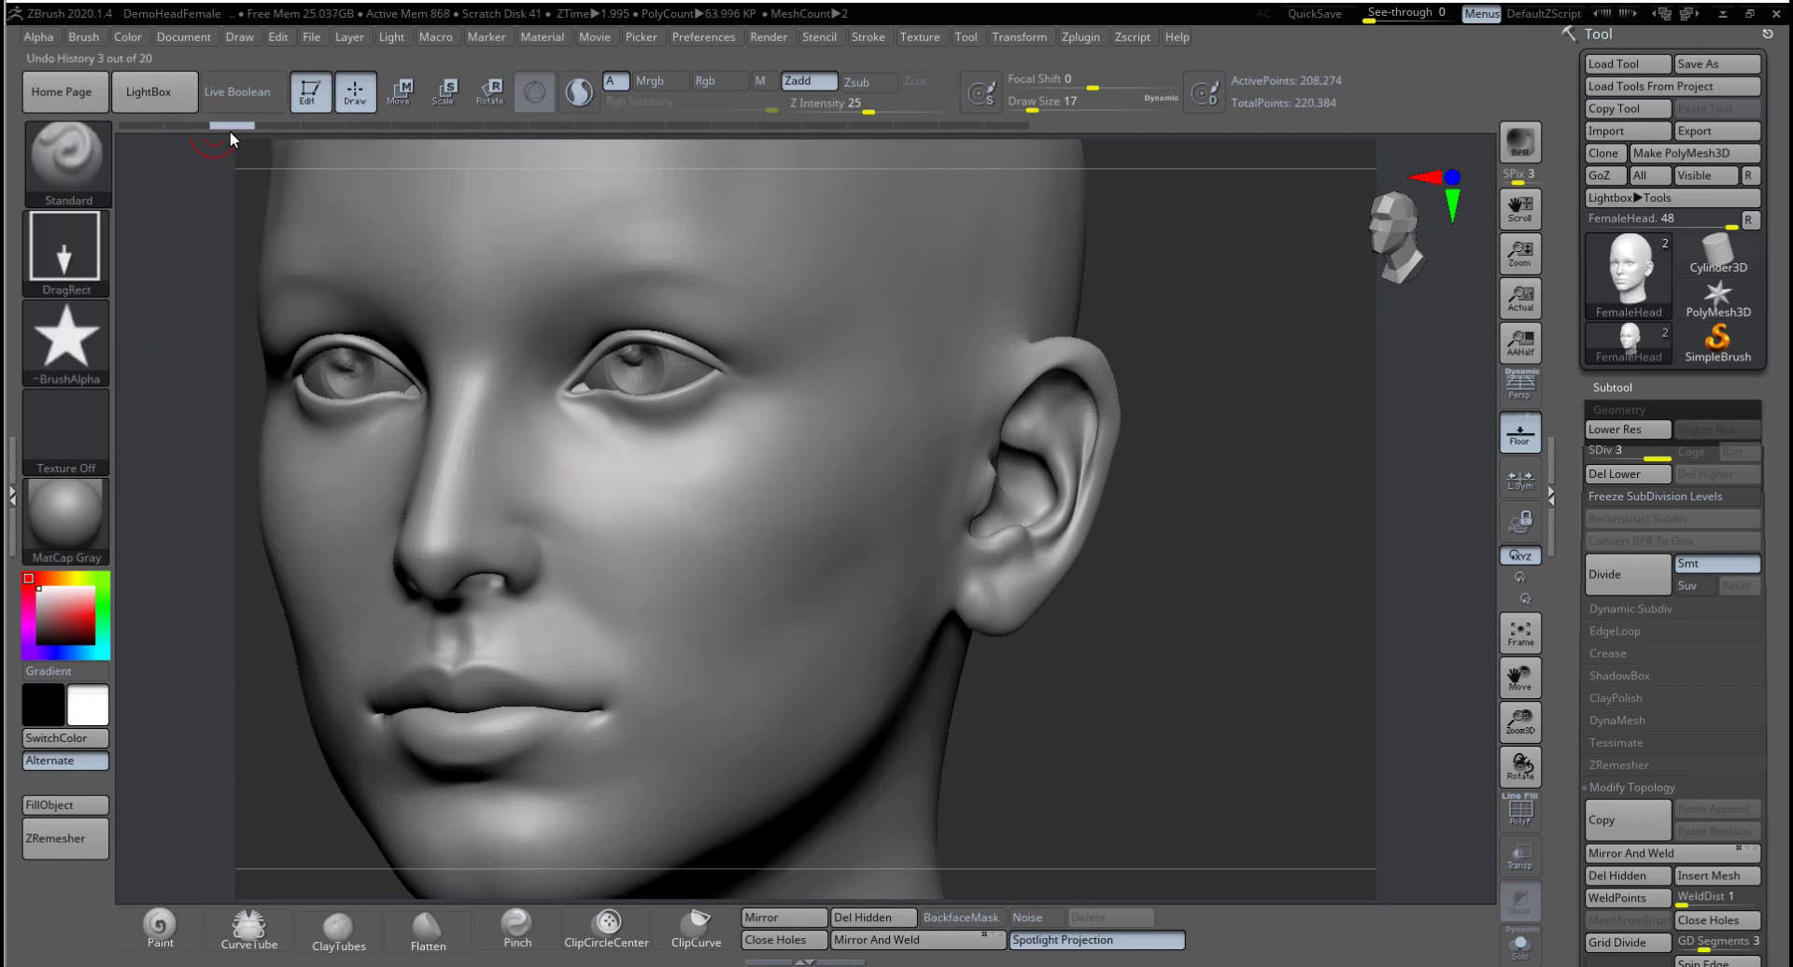
pyautogui.click(277, 127)
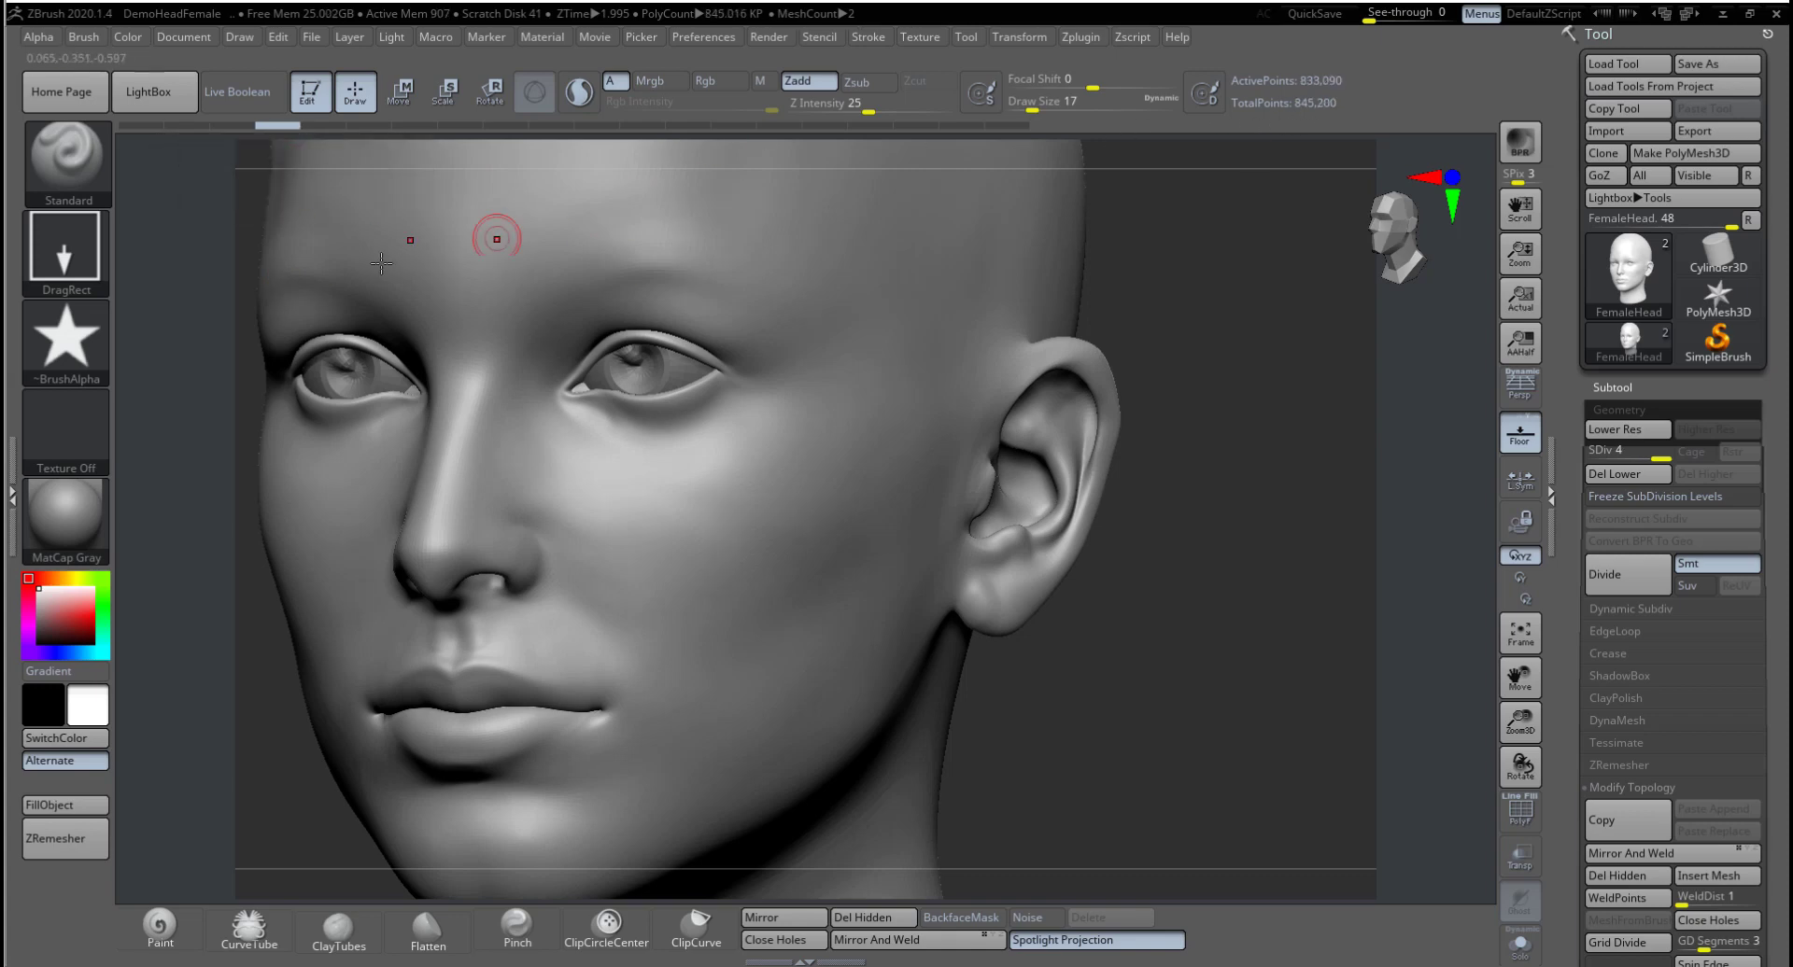
pyautogui.click(49, 355)
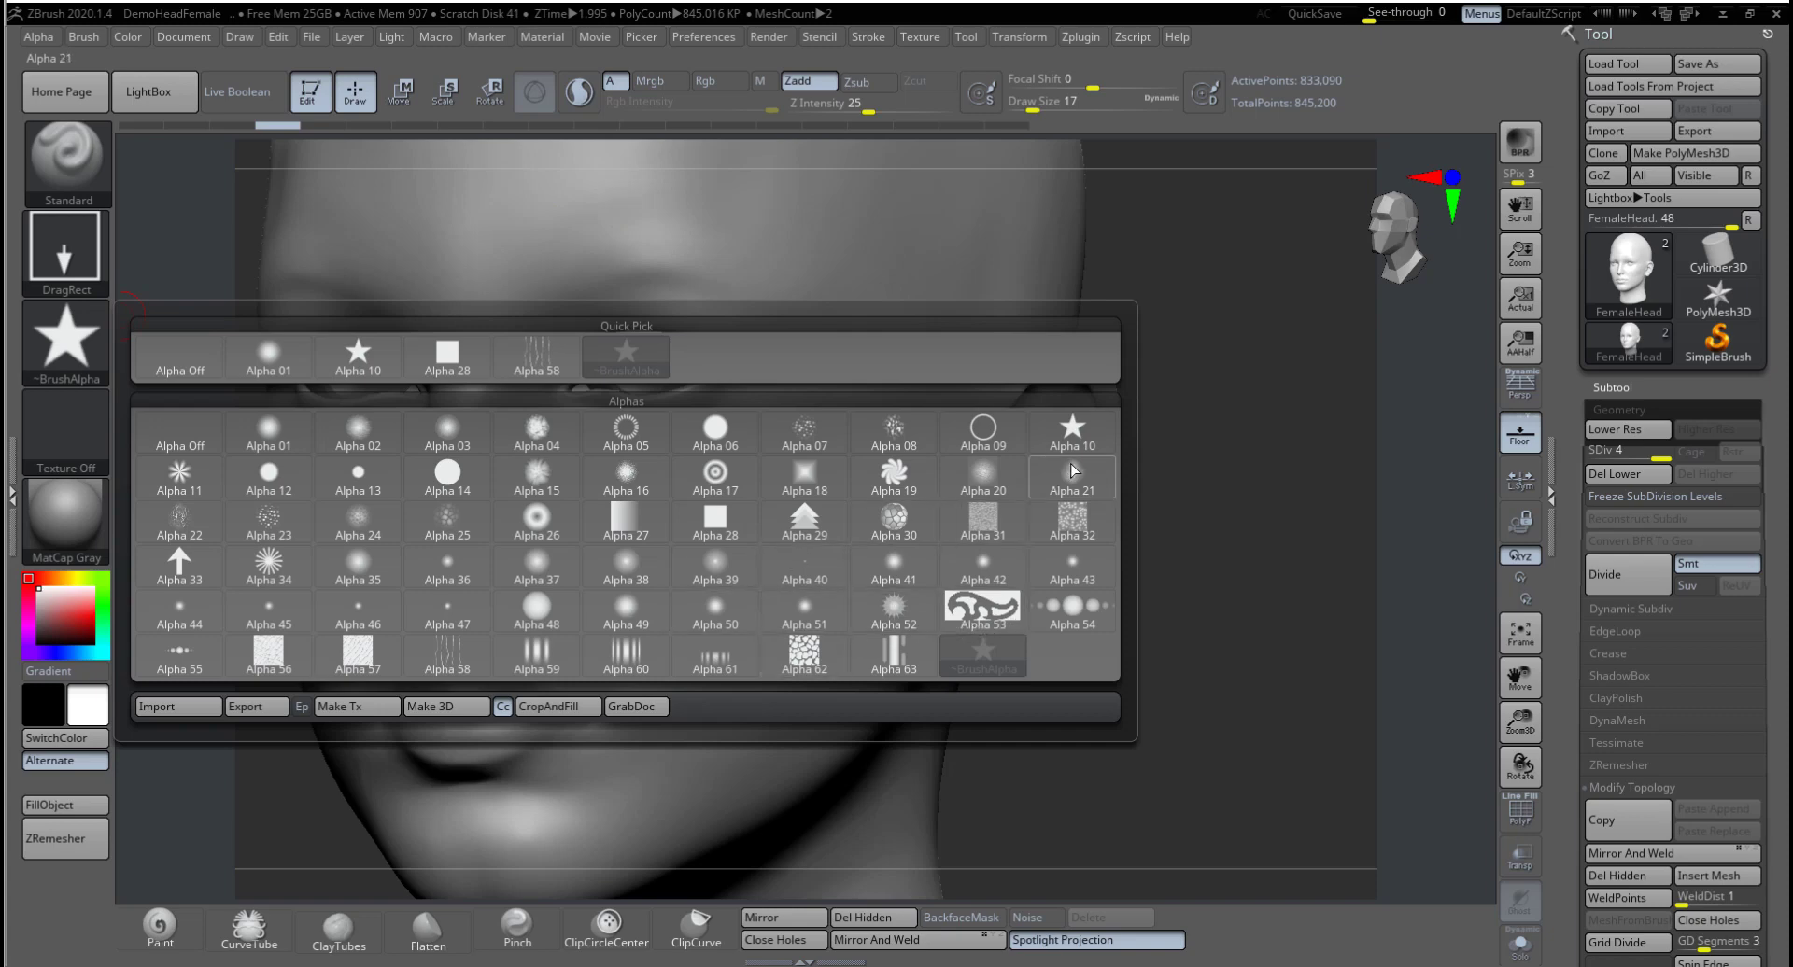
pyautogui.moveTo(791, 438)
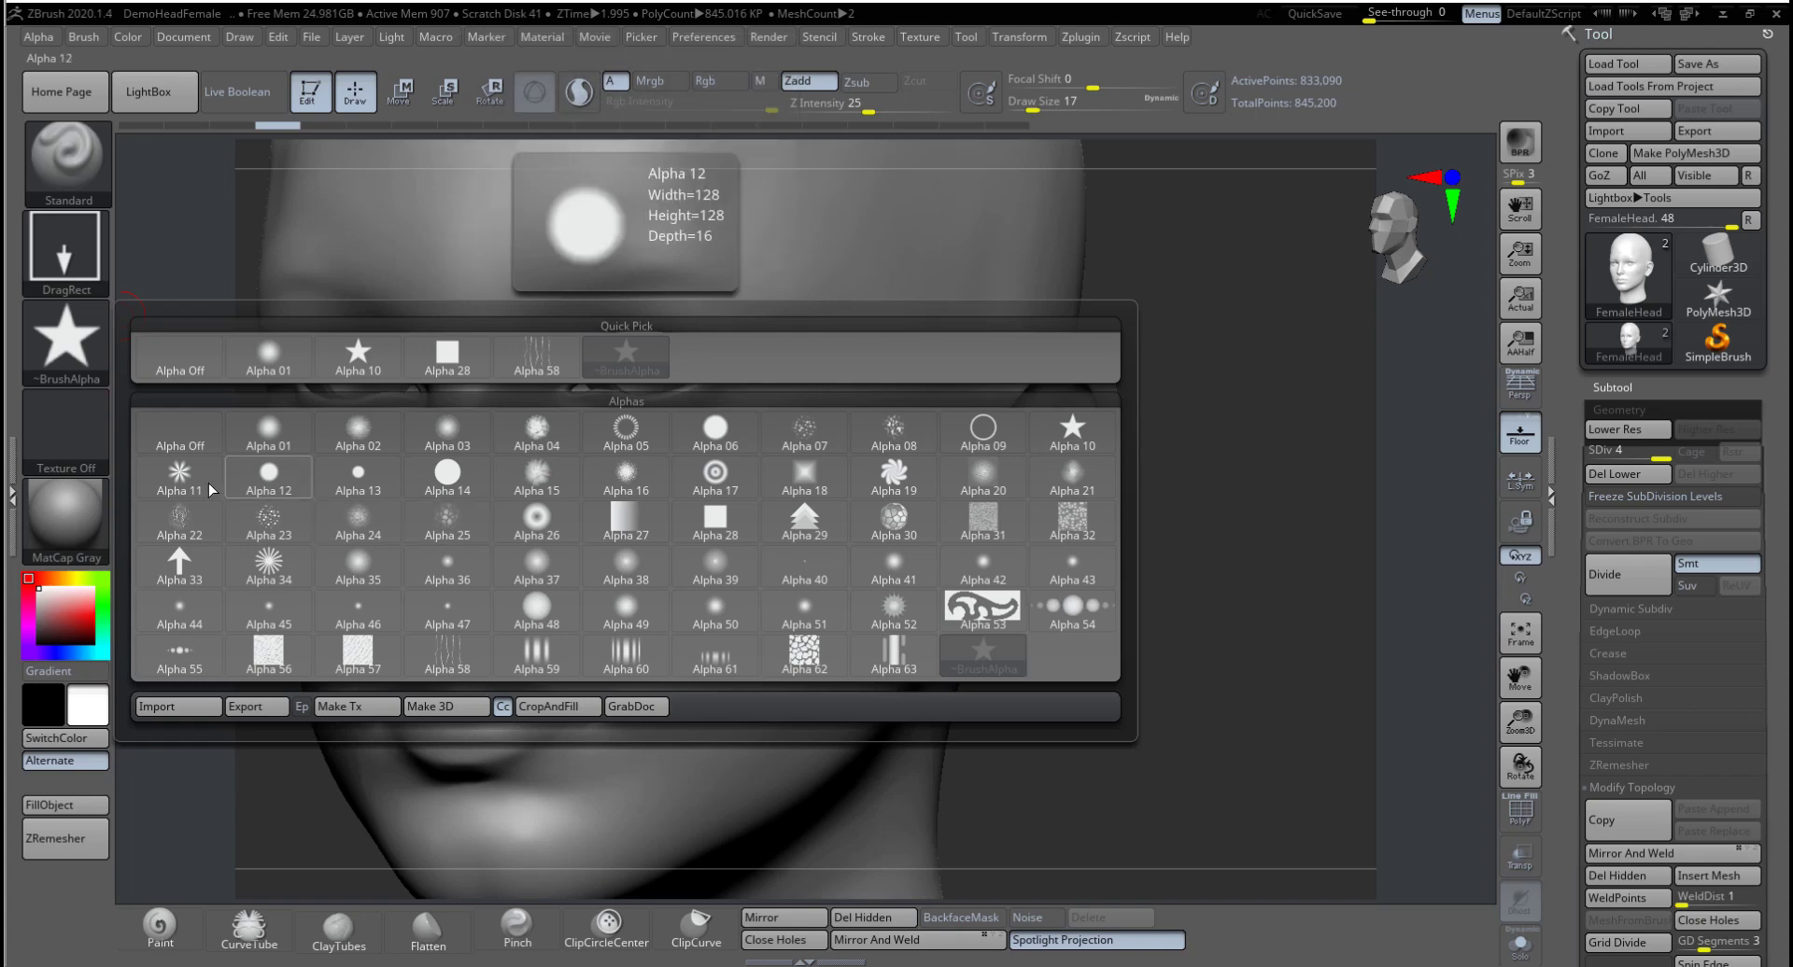
pyautogui.click(201, 614)
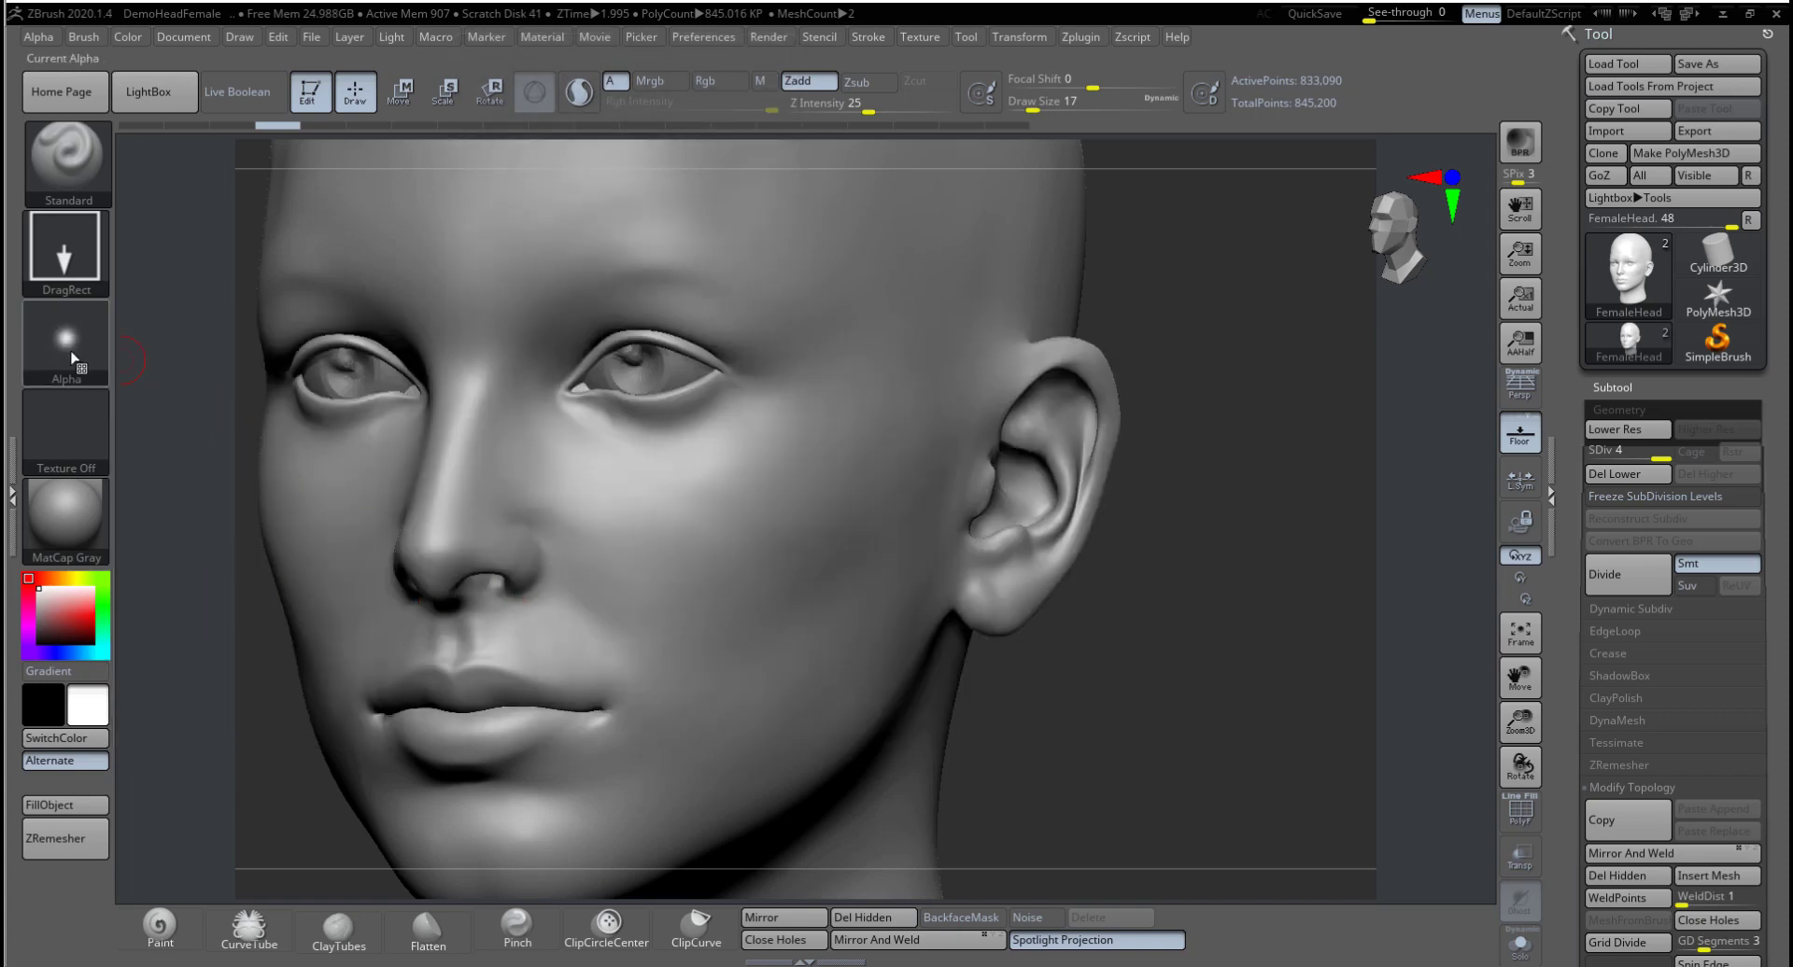
# Step: Assign Alpha 08 to the Standard brush and test it with a DragRect stamp on the cheek, undoing it
pyautogui.click(66, 343)
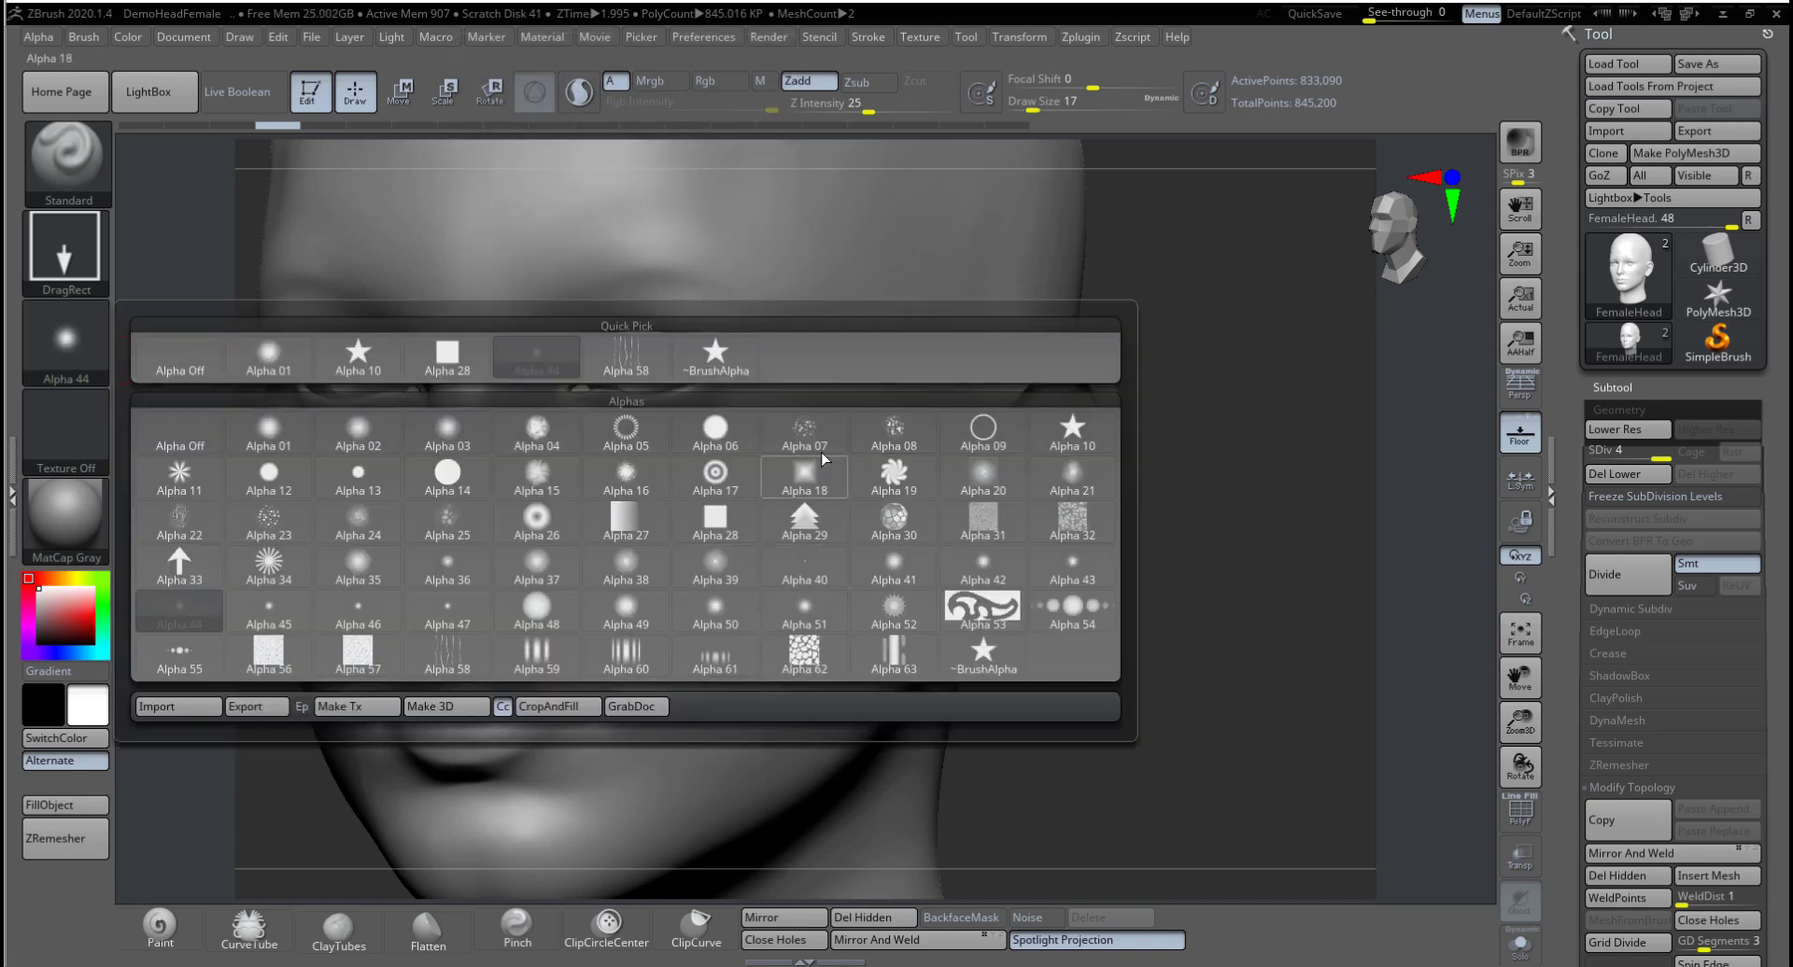
pyautogui.click(893, 440)
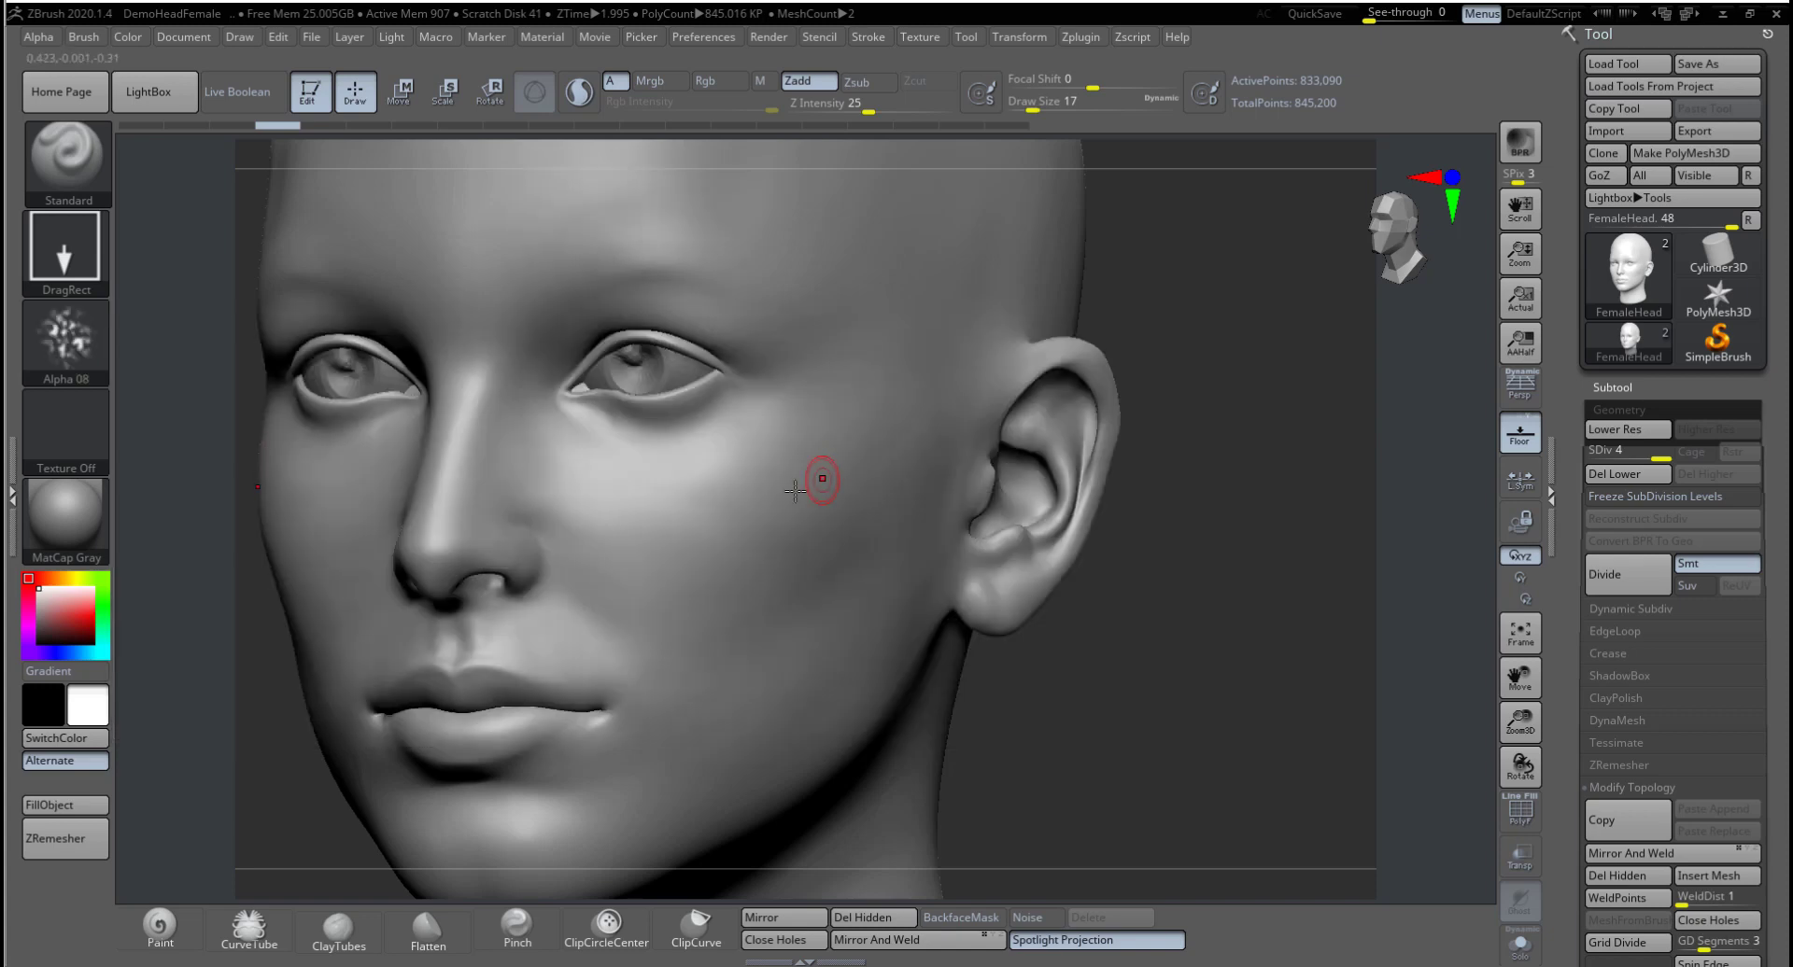
pyautogui.moveTo(729, 499); pyautogui.dragTo(744, 711)
pyautogui.keyDown('alt'); pyautogui.moveTo(1215, 633); pyautogui.dragTo(980, 612); pyautogui.keyUp('alt')
pyautogui.hotkey('ctrl', 'z')
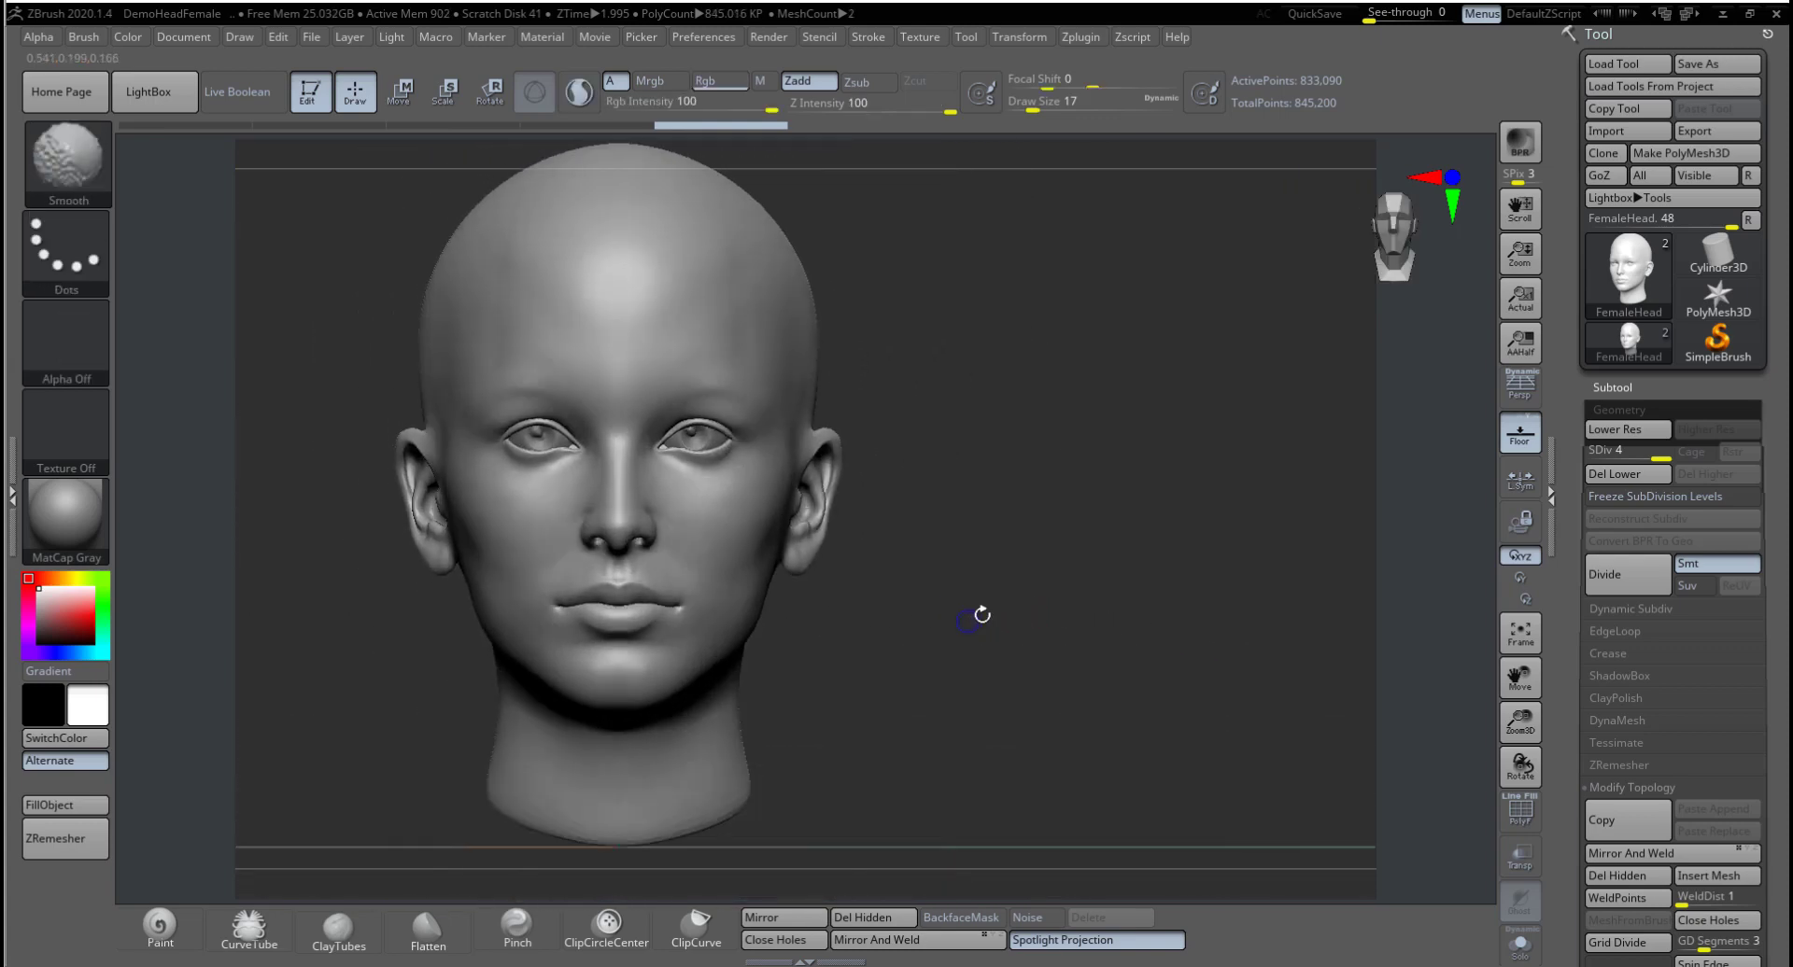
pyautogui.press('f')
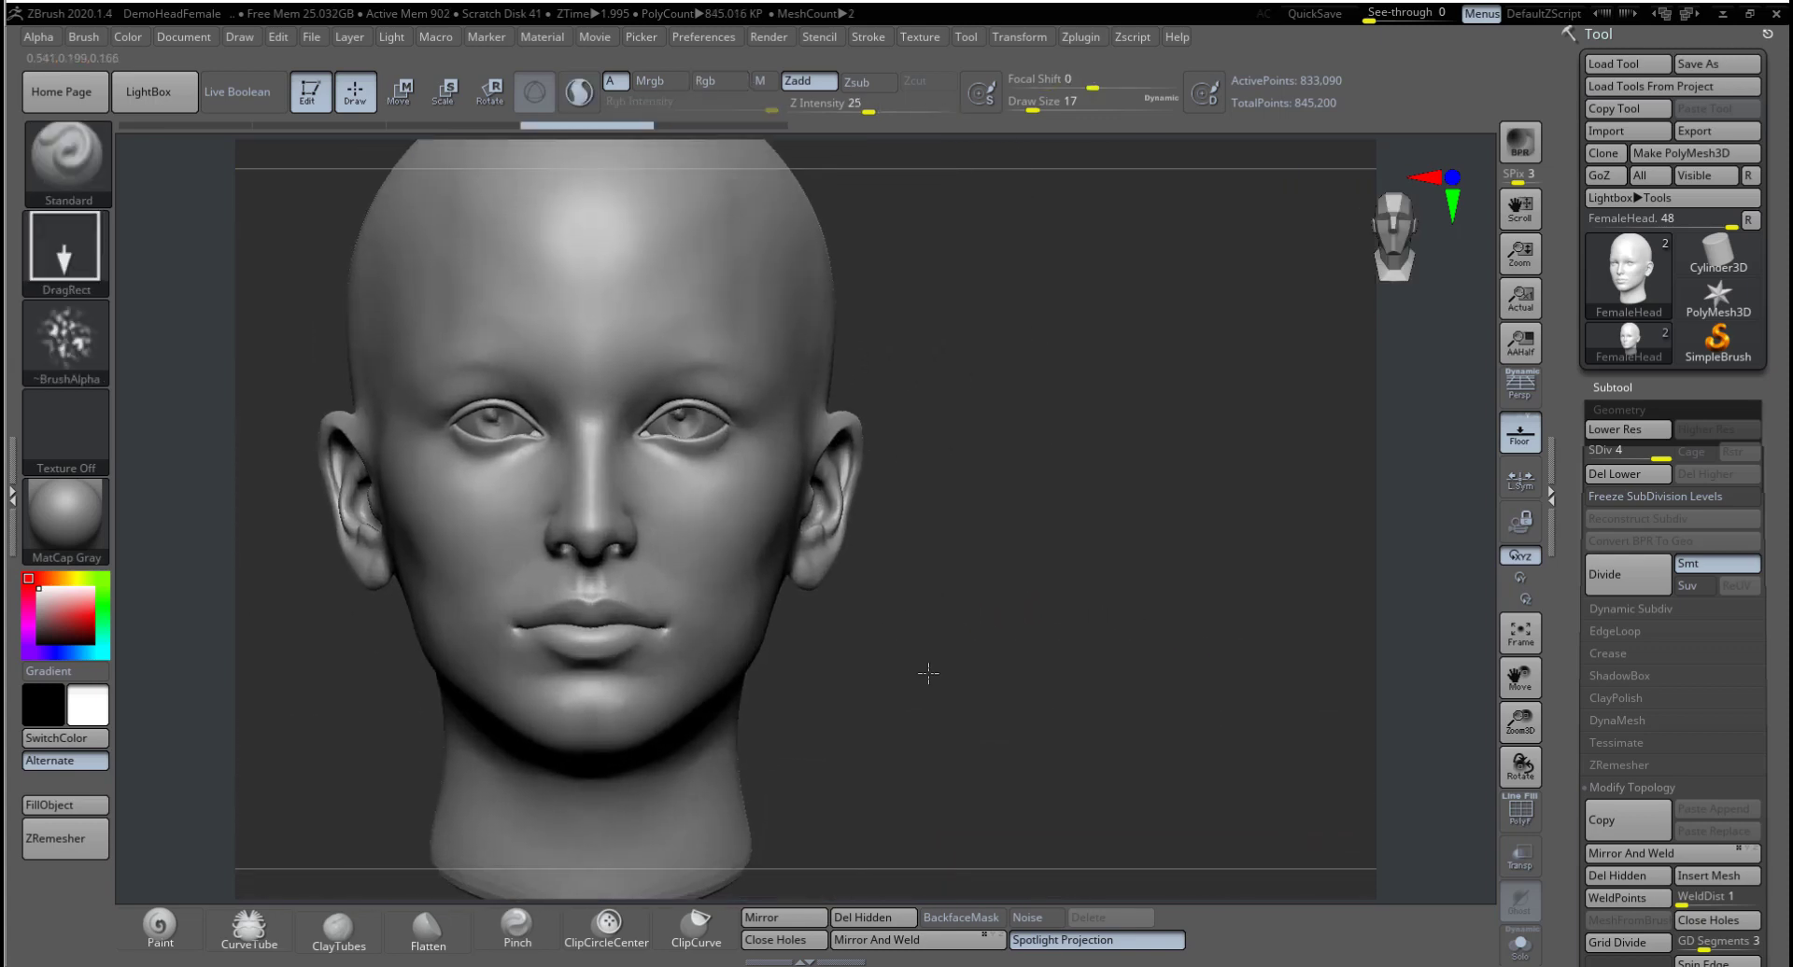
# Step: Assign Alpha 23 to the Standard brush and stretch trial patches on the cheek and forehead, undoing them
pyautogui.click(68, 340)
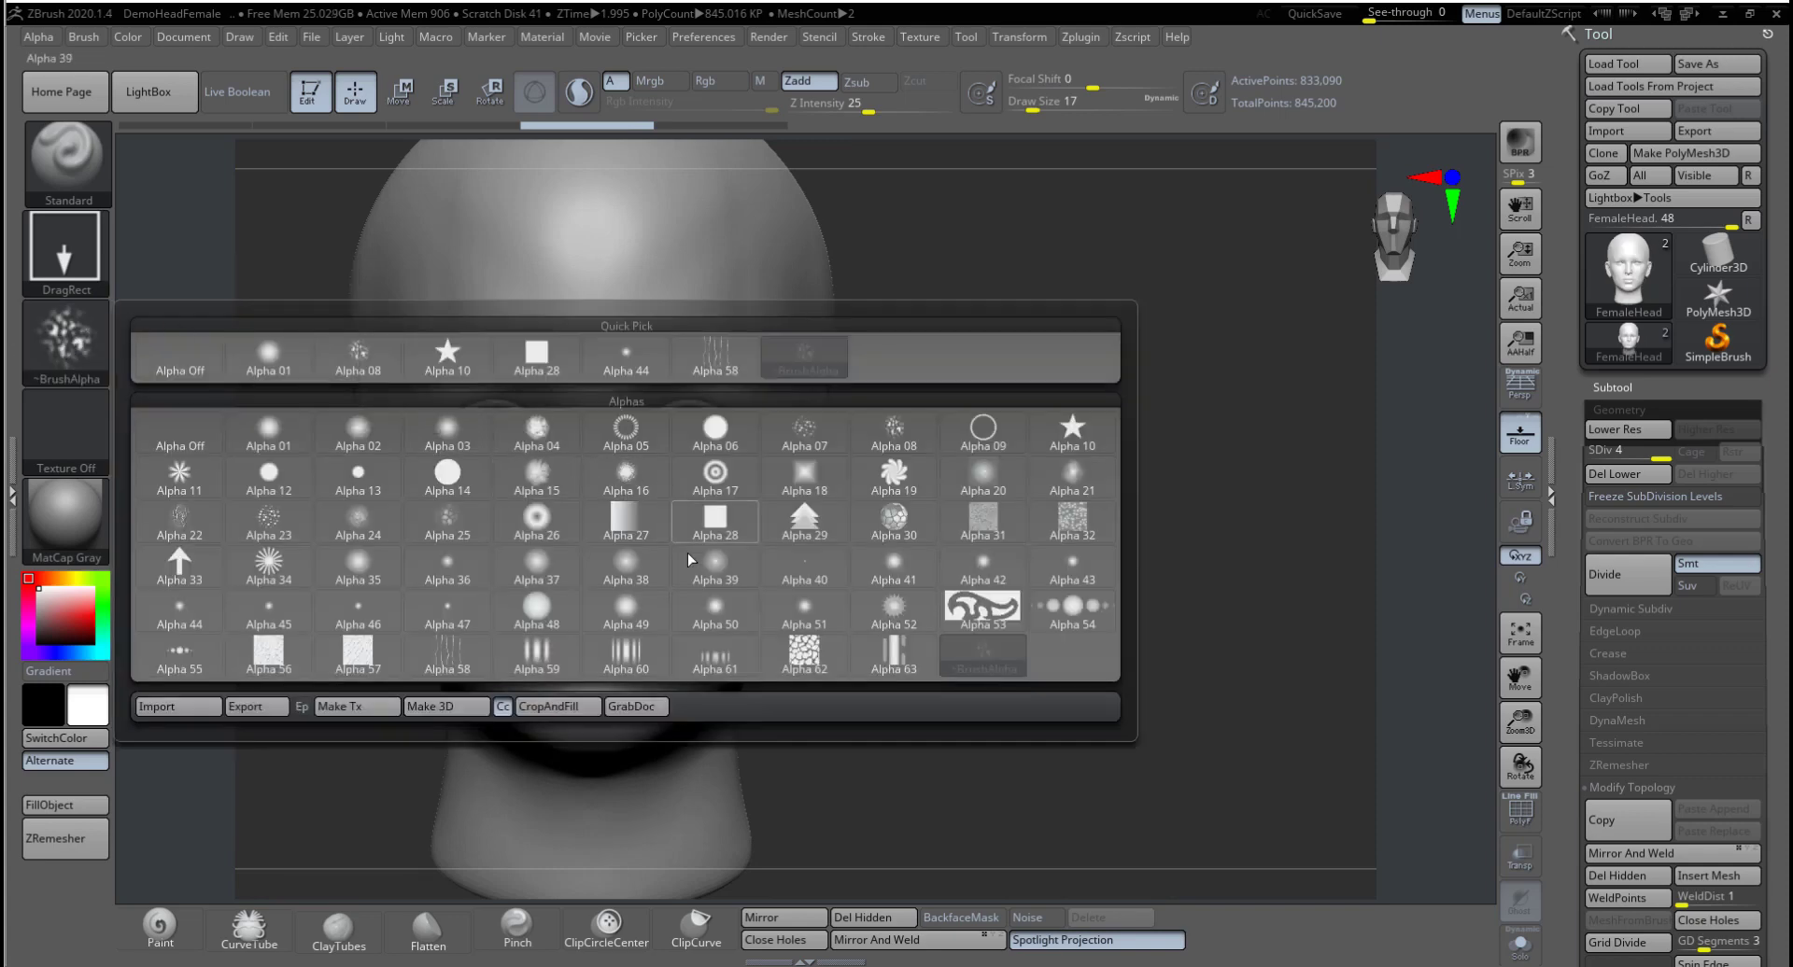
pyautogui.moveTo(452, 657)
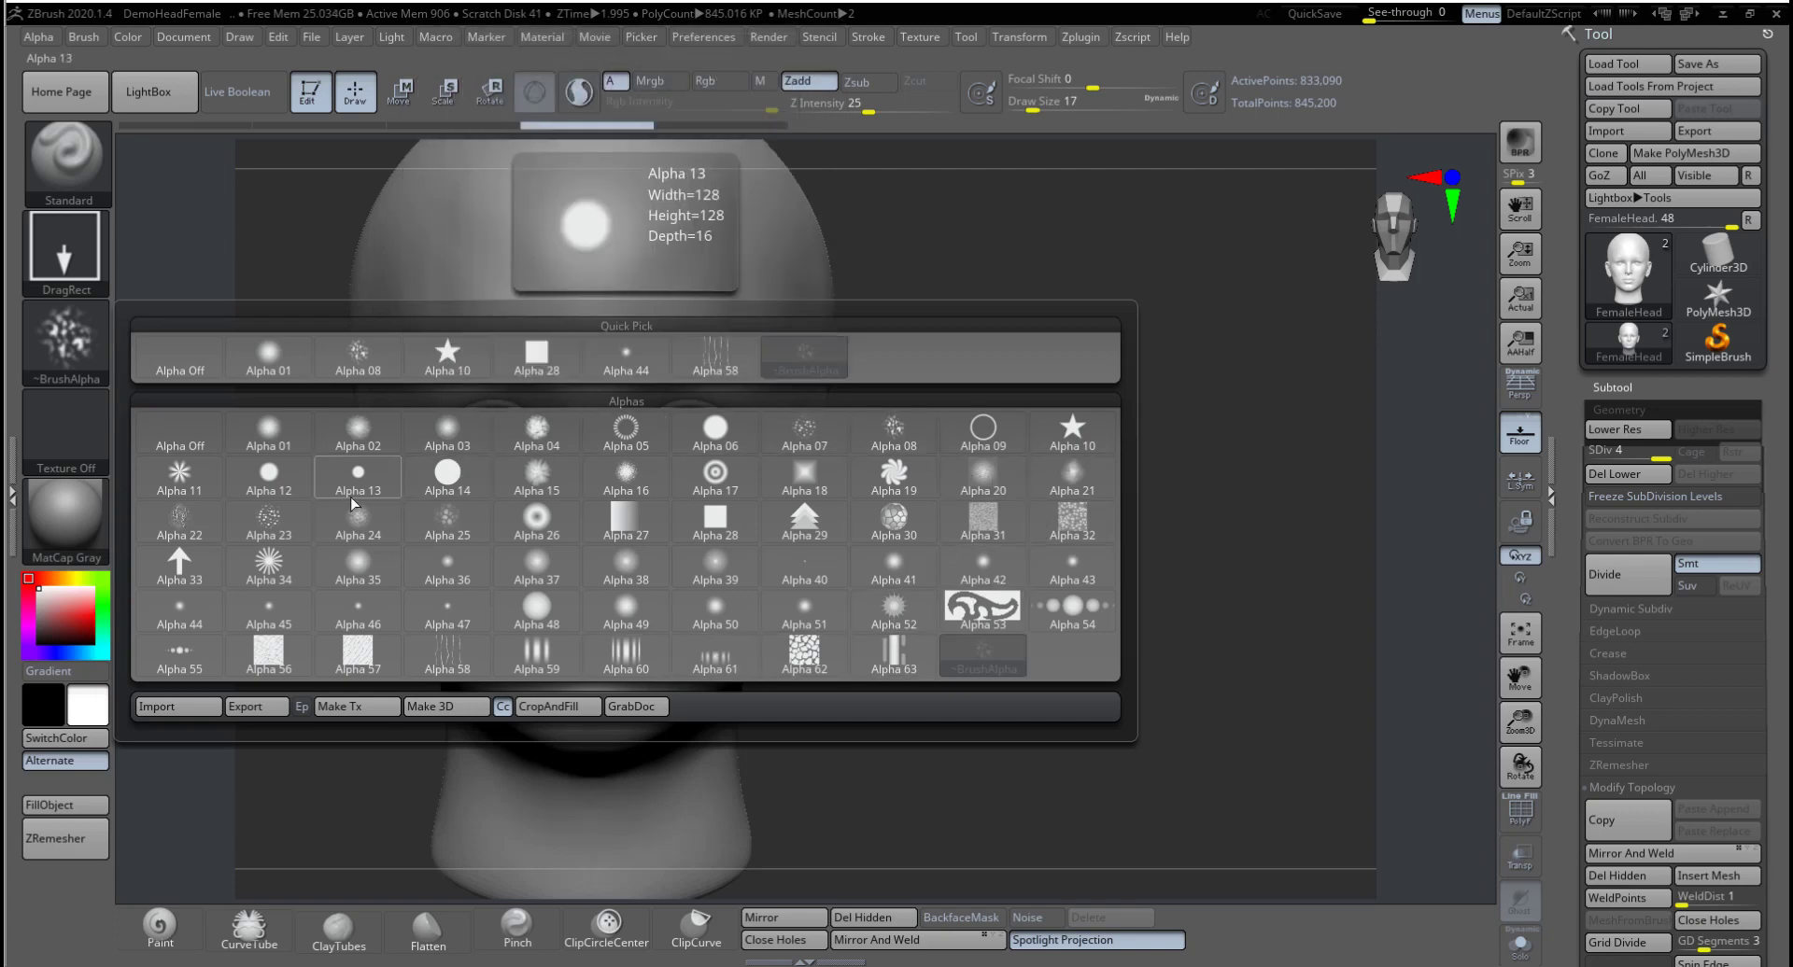
pyautogui.click(257, 537)
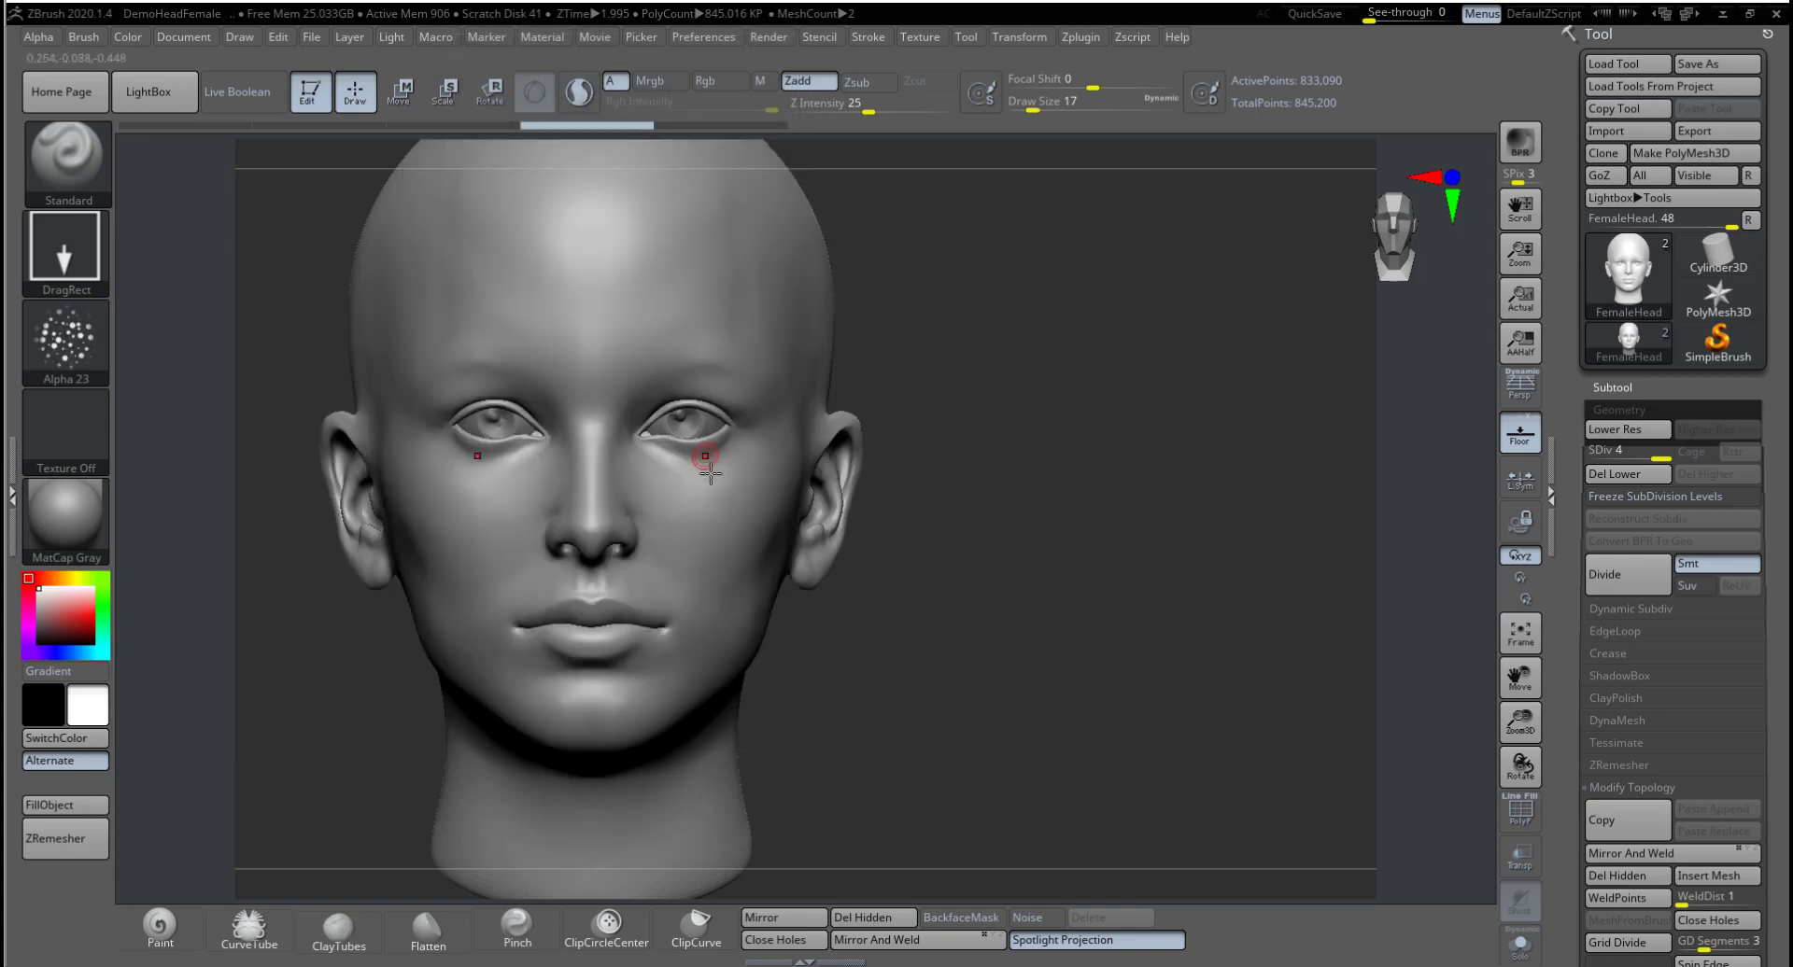
pyautogui.moveTo(723, 585); pyautogui.dragTo(700, 573)
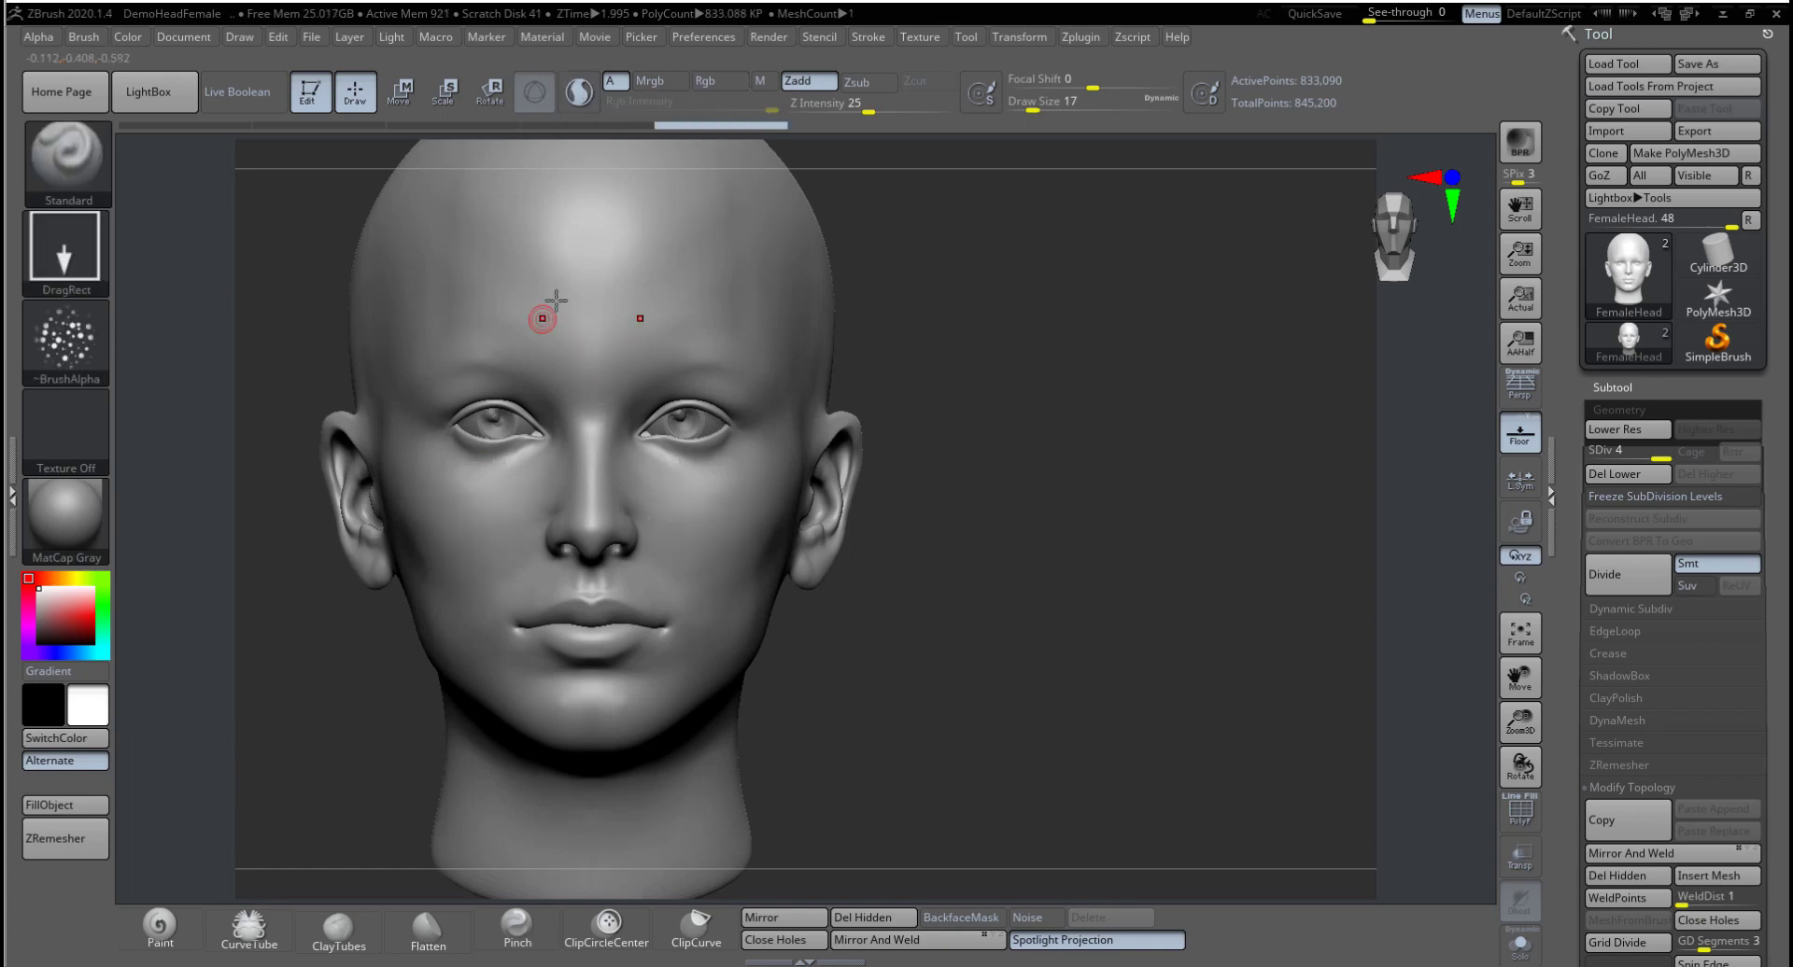
pyautogui.moveTo(592, 295); pyautogui.dragTo(573, 393)
pyautogui.hotkey('ctrl', 'z')
# Step: Stamp the Alpha 23 bump pattern over the forehead, temples and upper forehead with DragRect
pyautogui.moveTo(492, 298)
pyautogui.mouseDown()
pyautogui.moveTo(581, 334)
pyautogui.moveTo(581, 433)
pyautogui.mouseUp()
pyautogui.moveTo(789, 319); pyautogui.dragTo(746, 302)
pyautogui.moveTo(569, 198); pyautogui.dragTo(541, 248)
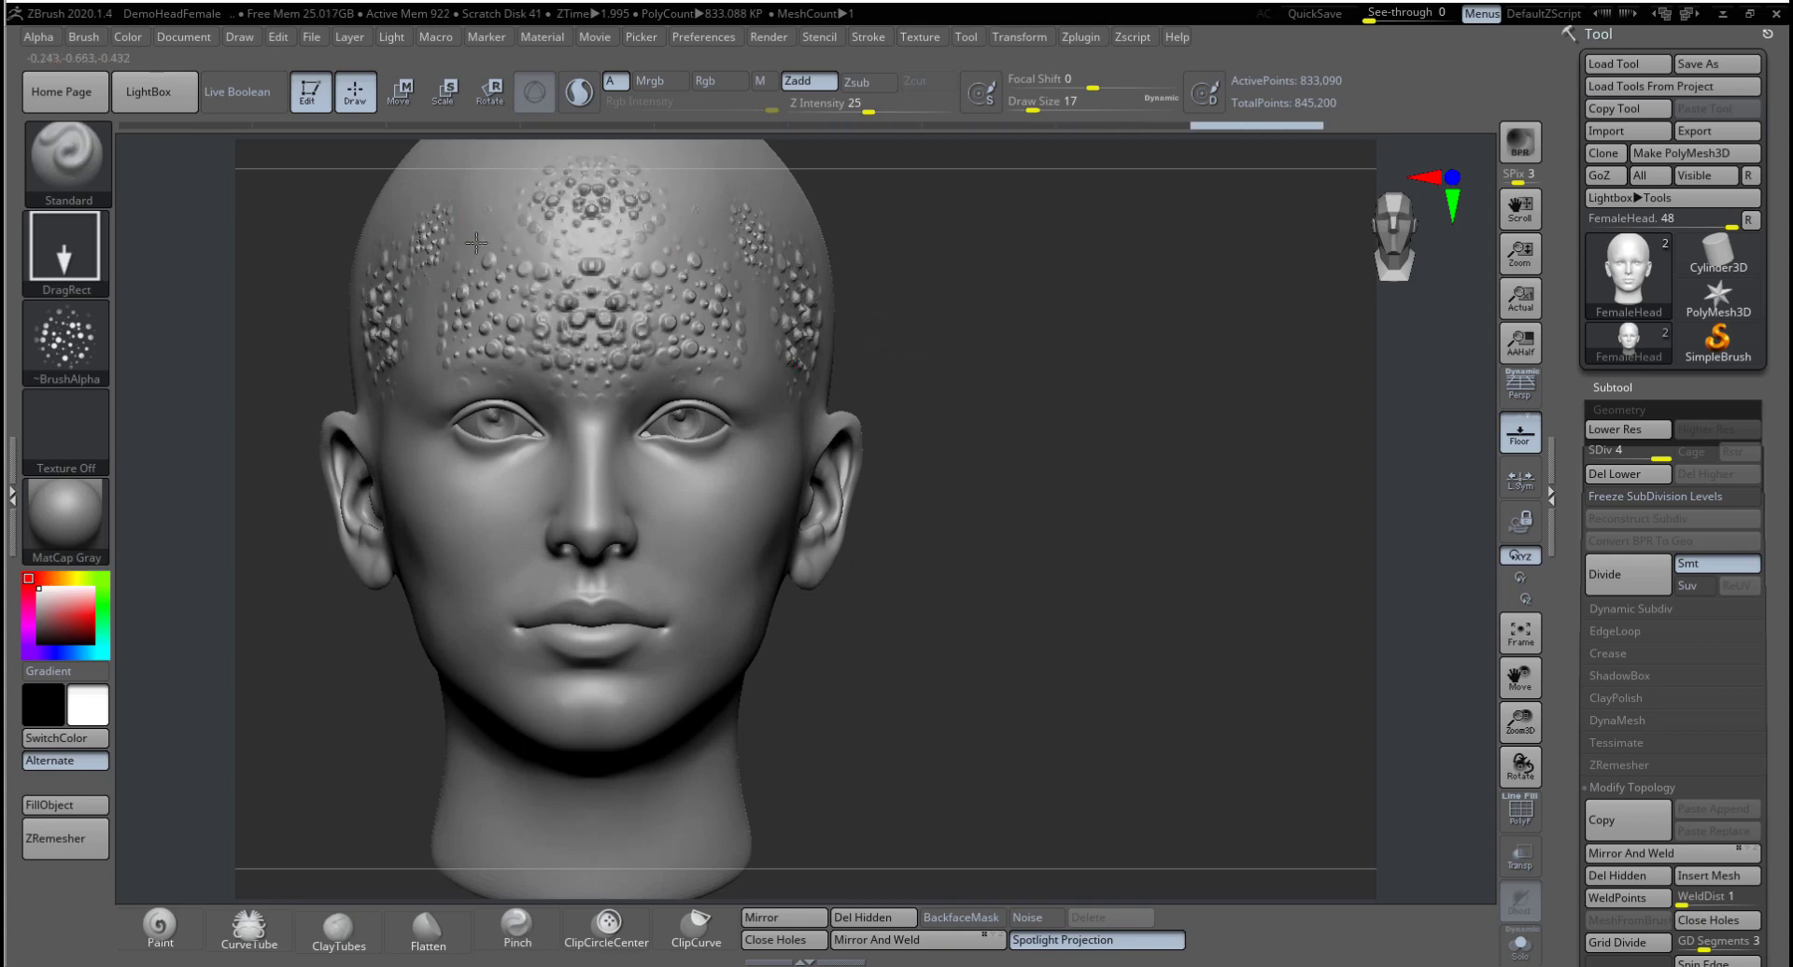
# Step: Undo all the Alpha 23 bump stamps on the head
pyautogui.hotkey('ctrl', 'z')
pyautogui.hotkey('ctrl', 'z')
pyautogui.hotkey('ctrl', 'z')
pyautogui.hotkey('ctrl', 'z')
pyautogui.hotkey('ctrl', 'z')
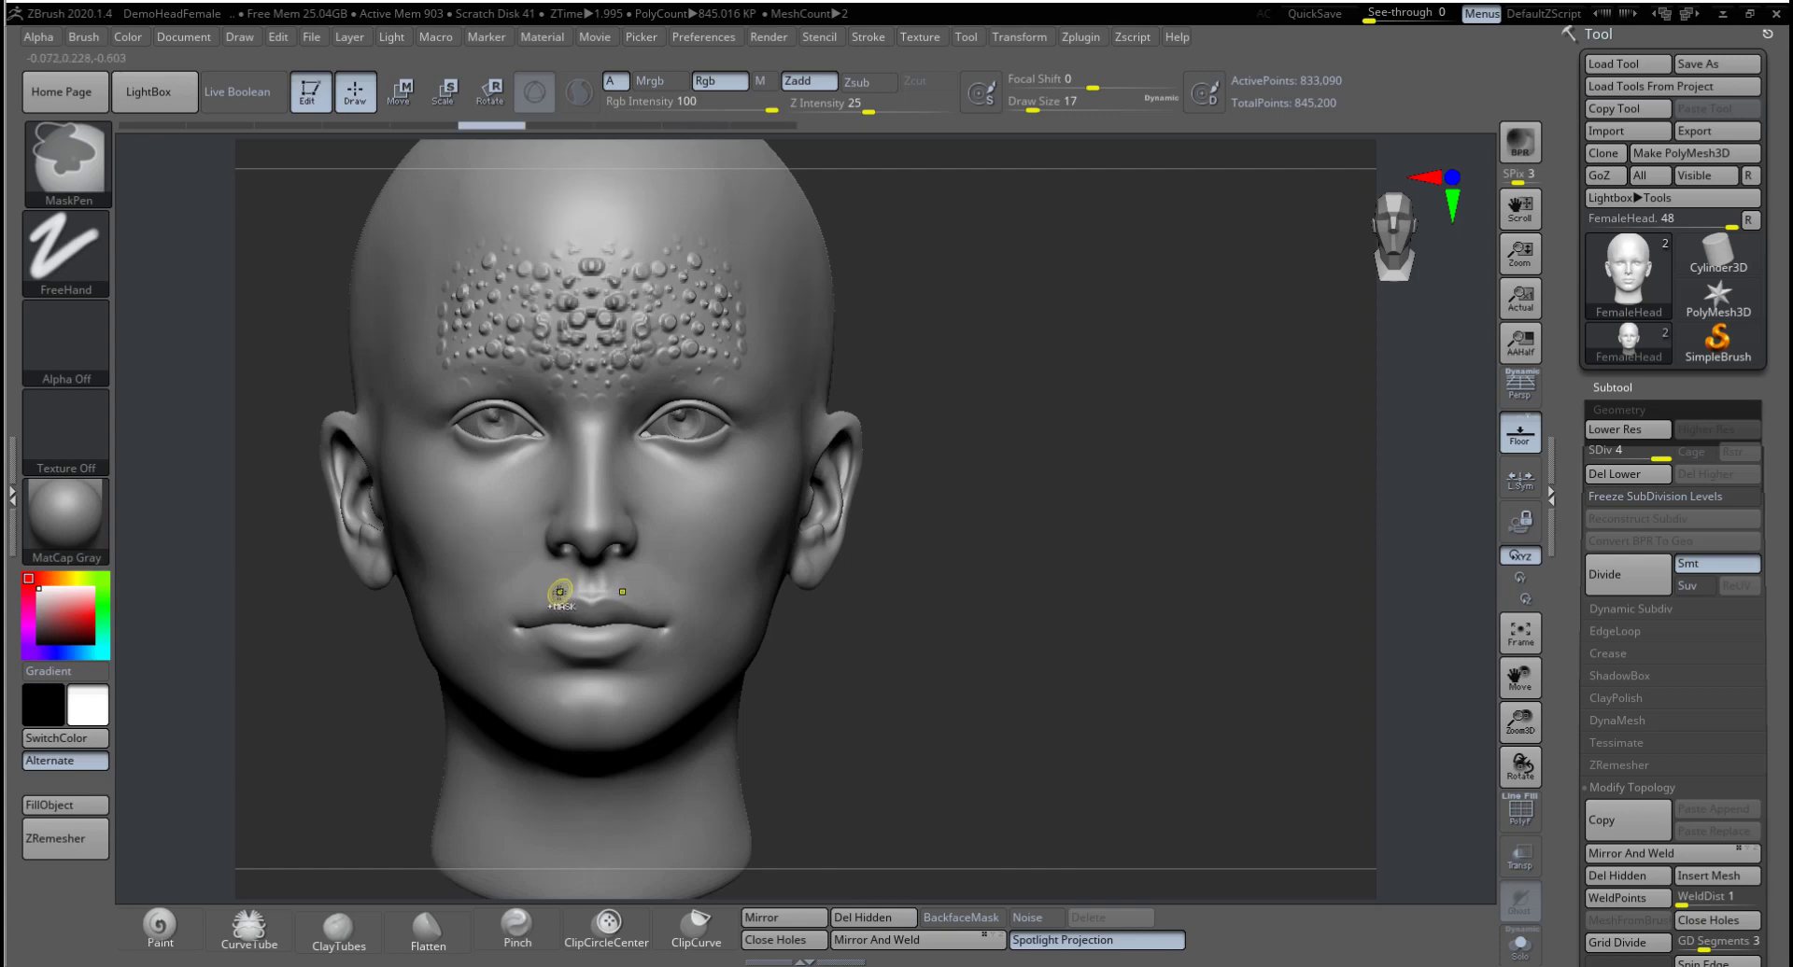
pyautogui.hotkey('ctrl', 'z')
pyautogui.hotkey('ctrl', 'z')
pyautogui.hotkey('ctrl', 'z')
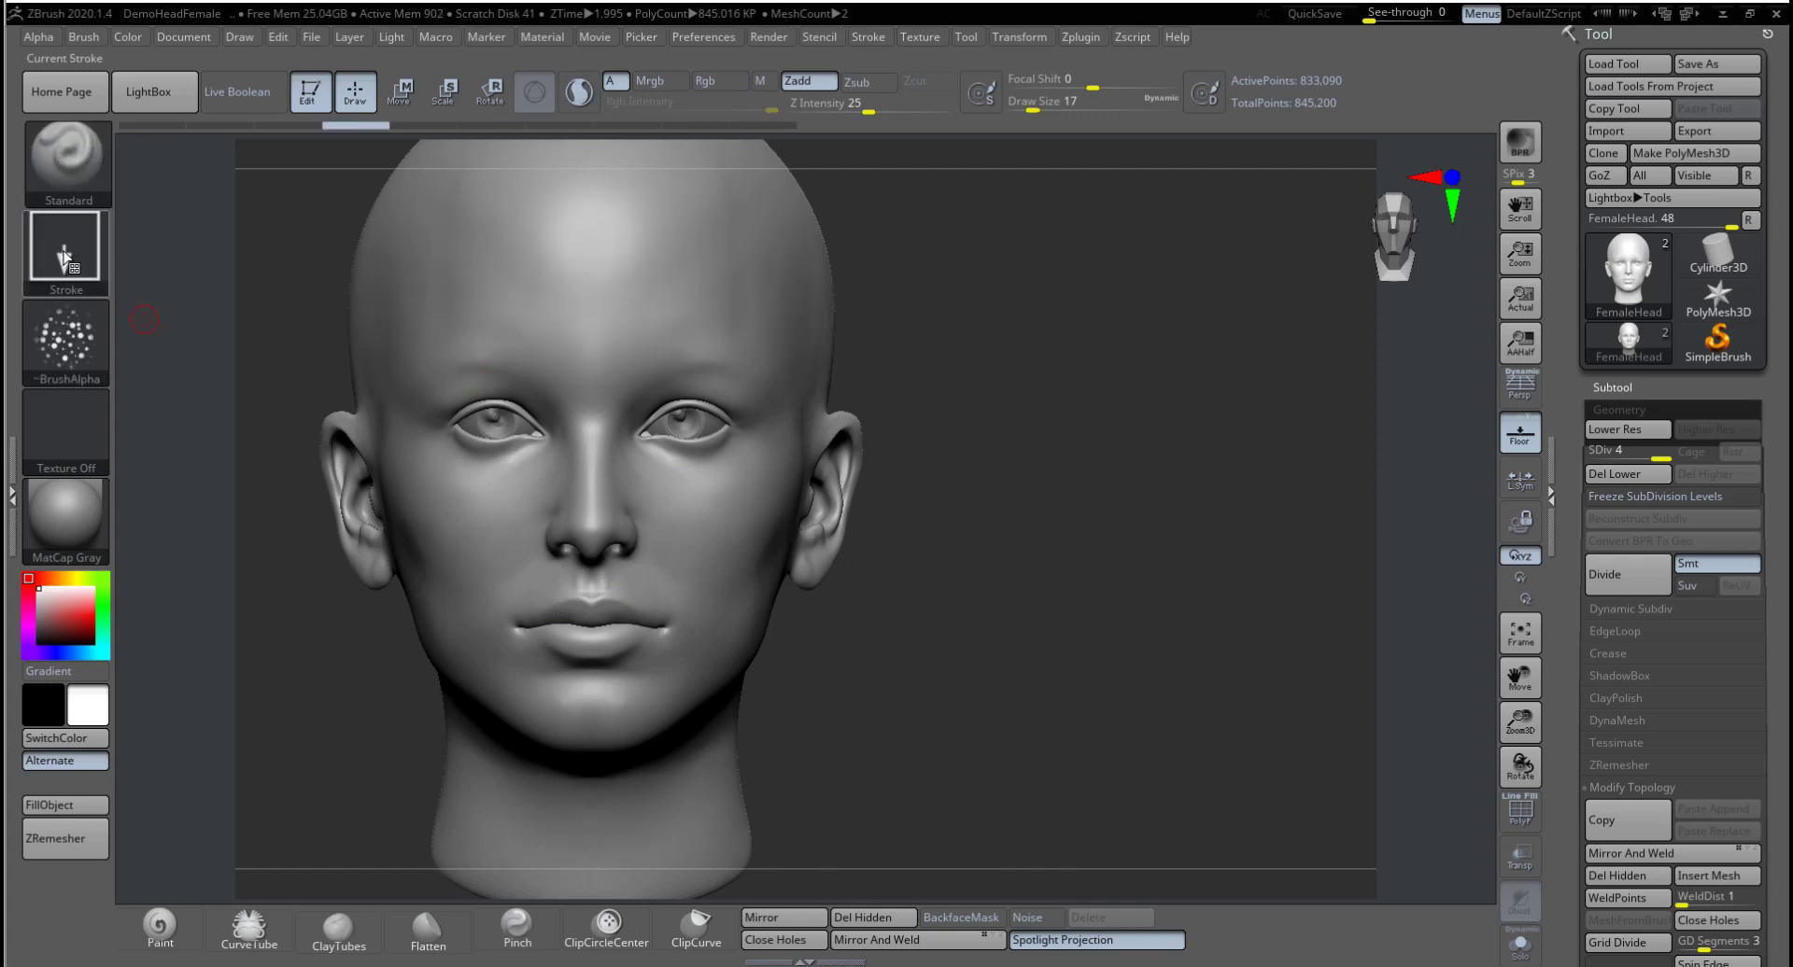
# Step: Set the Standard brush's stroke type to Dots and turn its alpha off
pyautogui.click(65, 248)
pyautogui.click(177, 279)
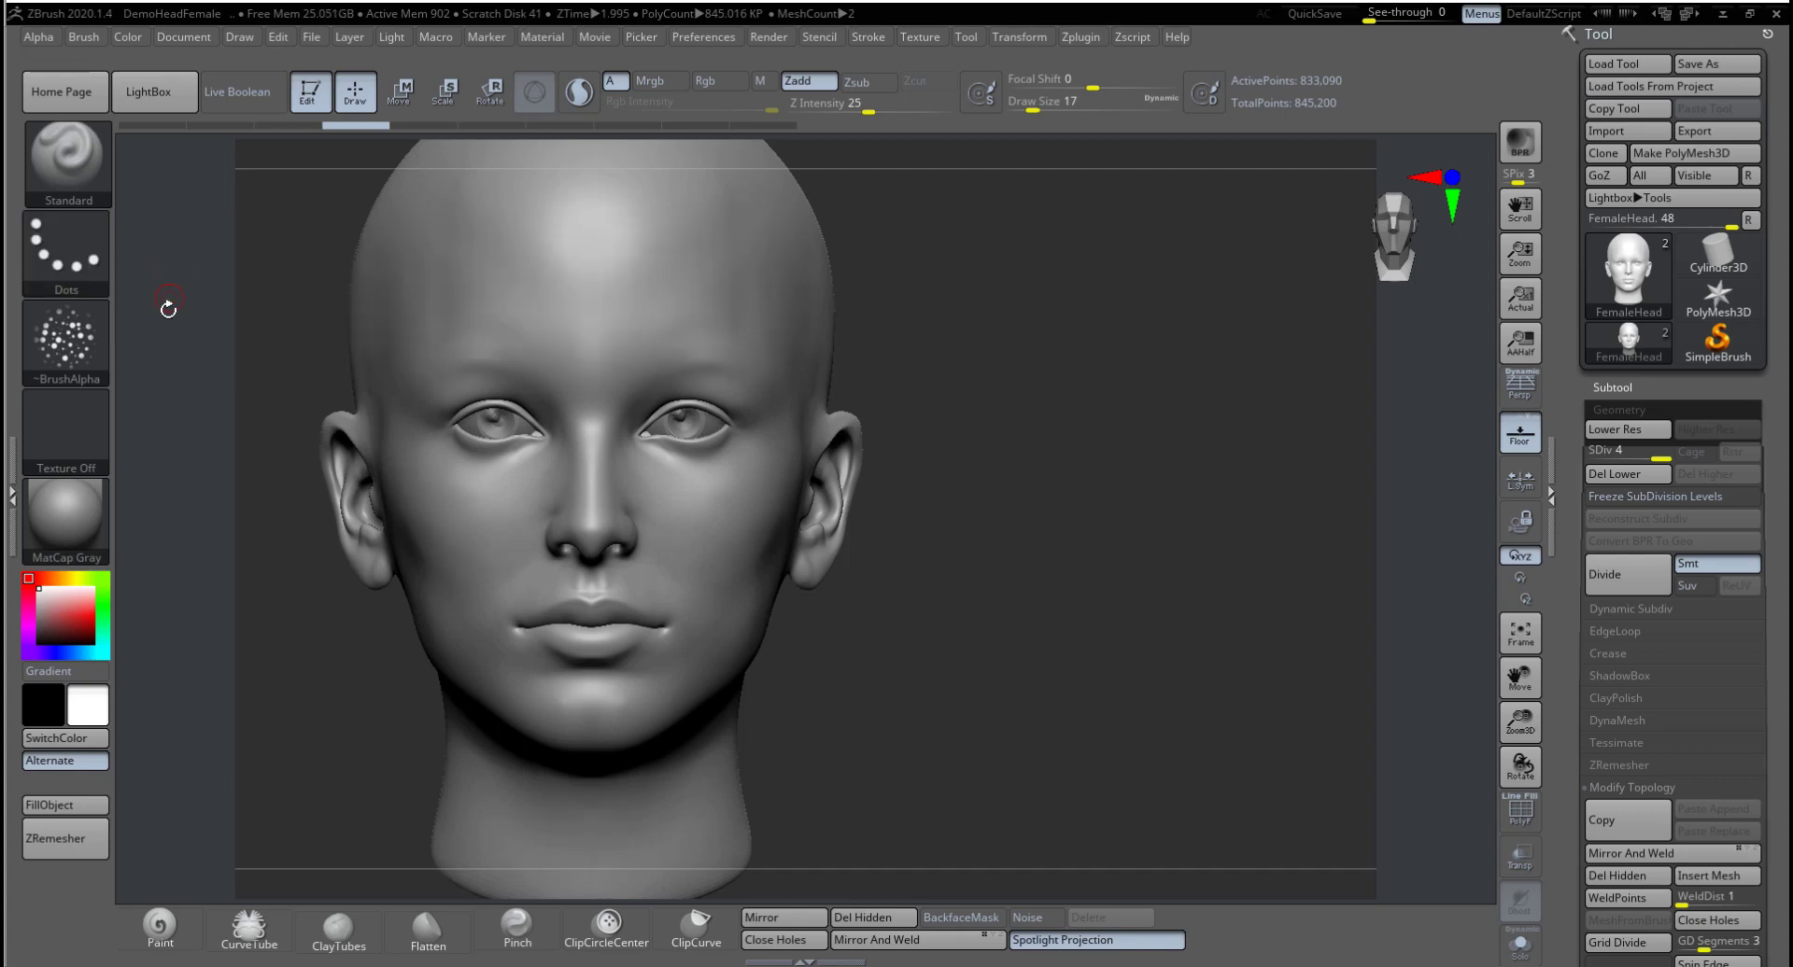
pyautogui.click(93, 371)
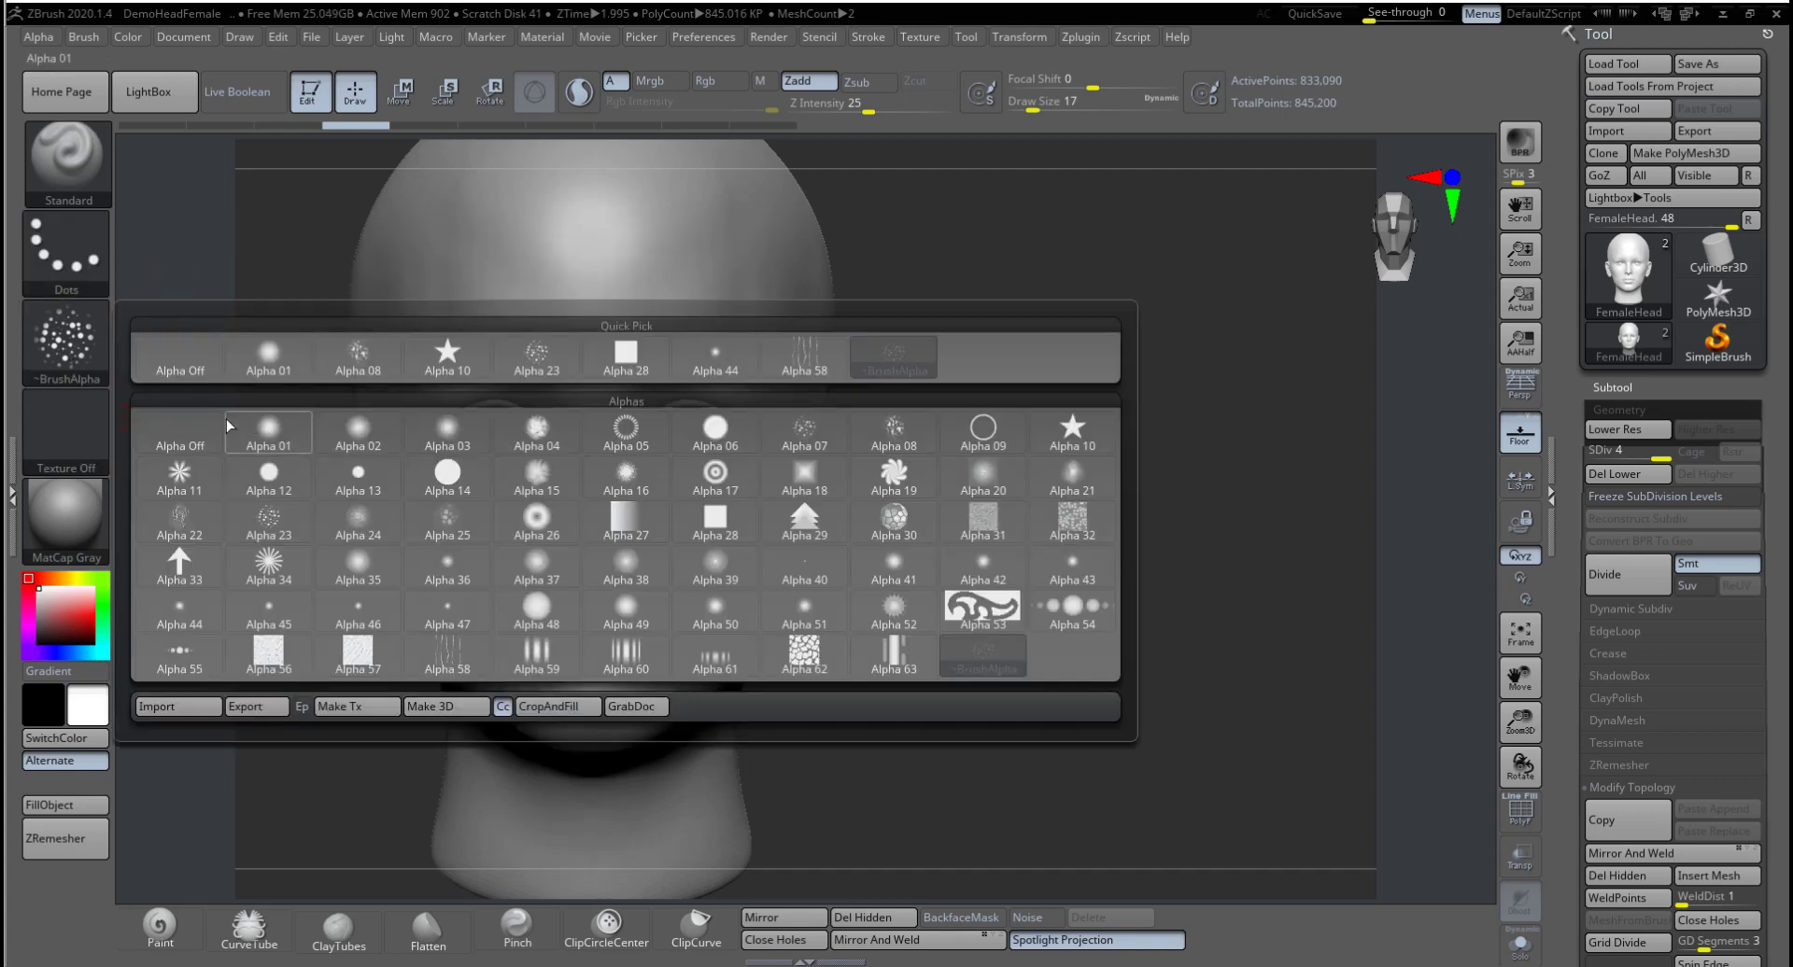
pyautogui.click(180, 370)
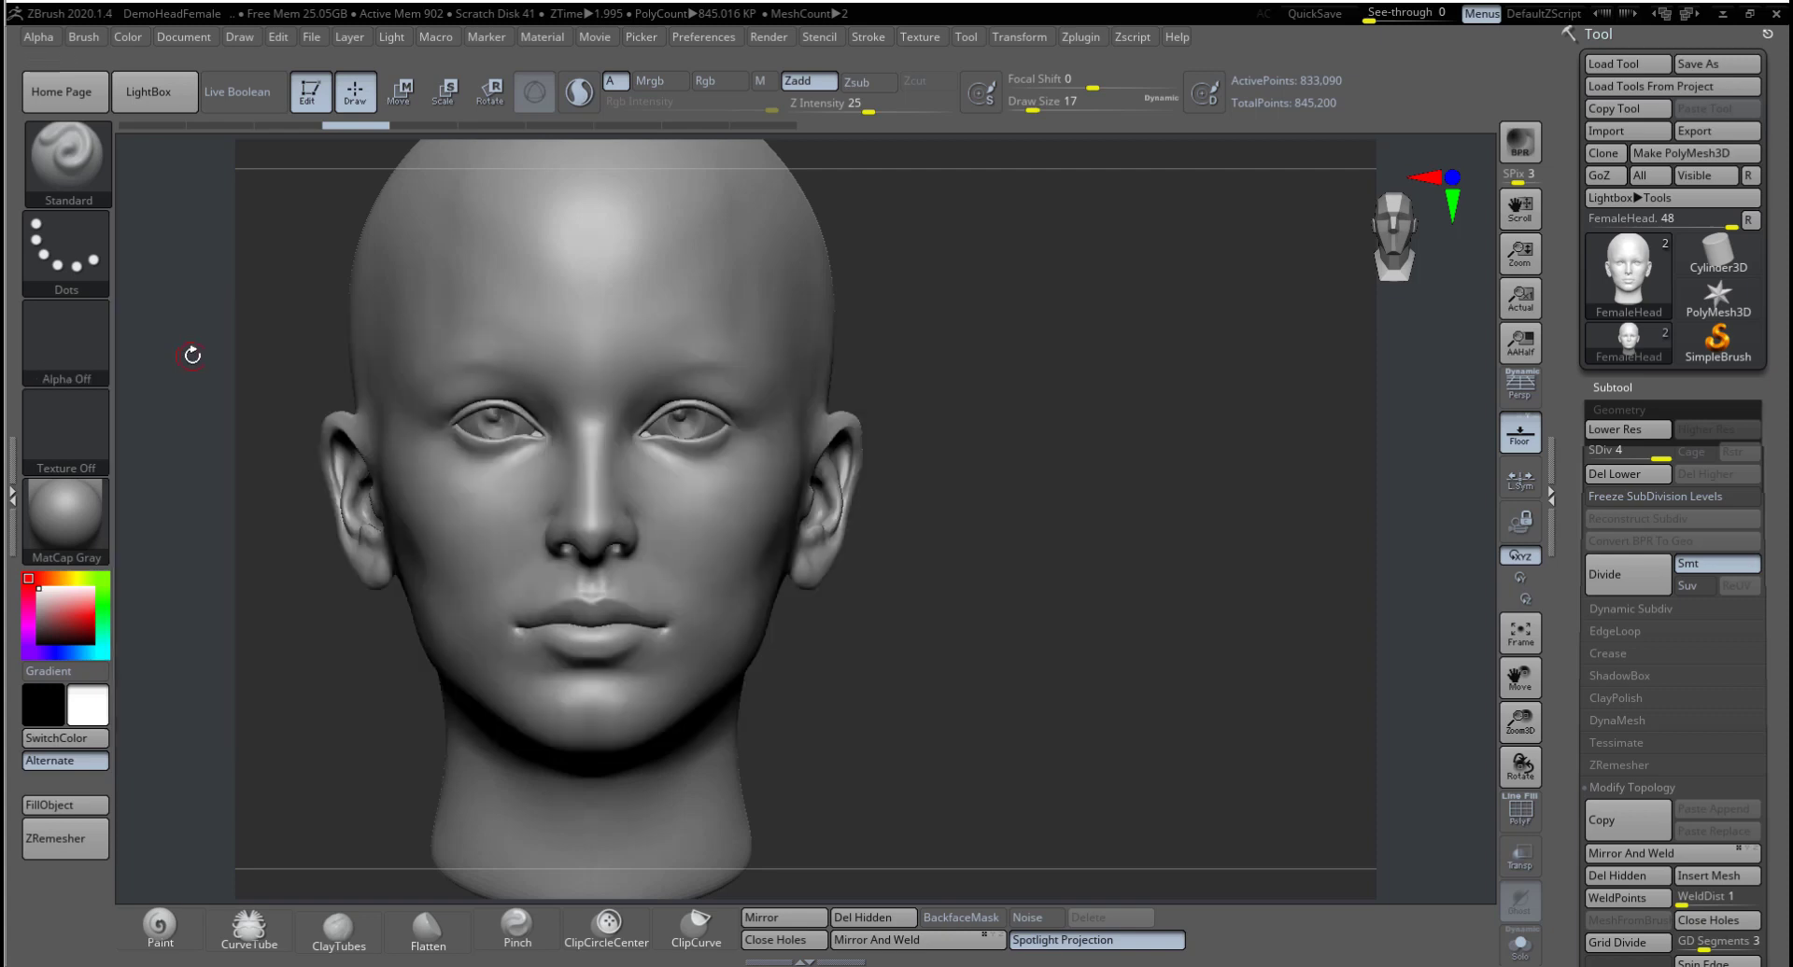
# Step: Try a Dots stroke without an alpha on the temple in three-quarter view, and undo it
pyautogui.keyDown('alt'); pyautogui.moveTo(958, 396); pyautogui.dragTo(921, 467); pyautogui.keyUp('alt')
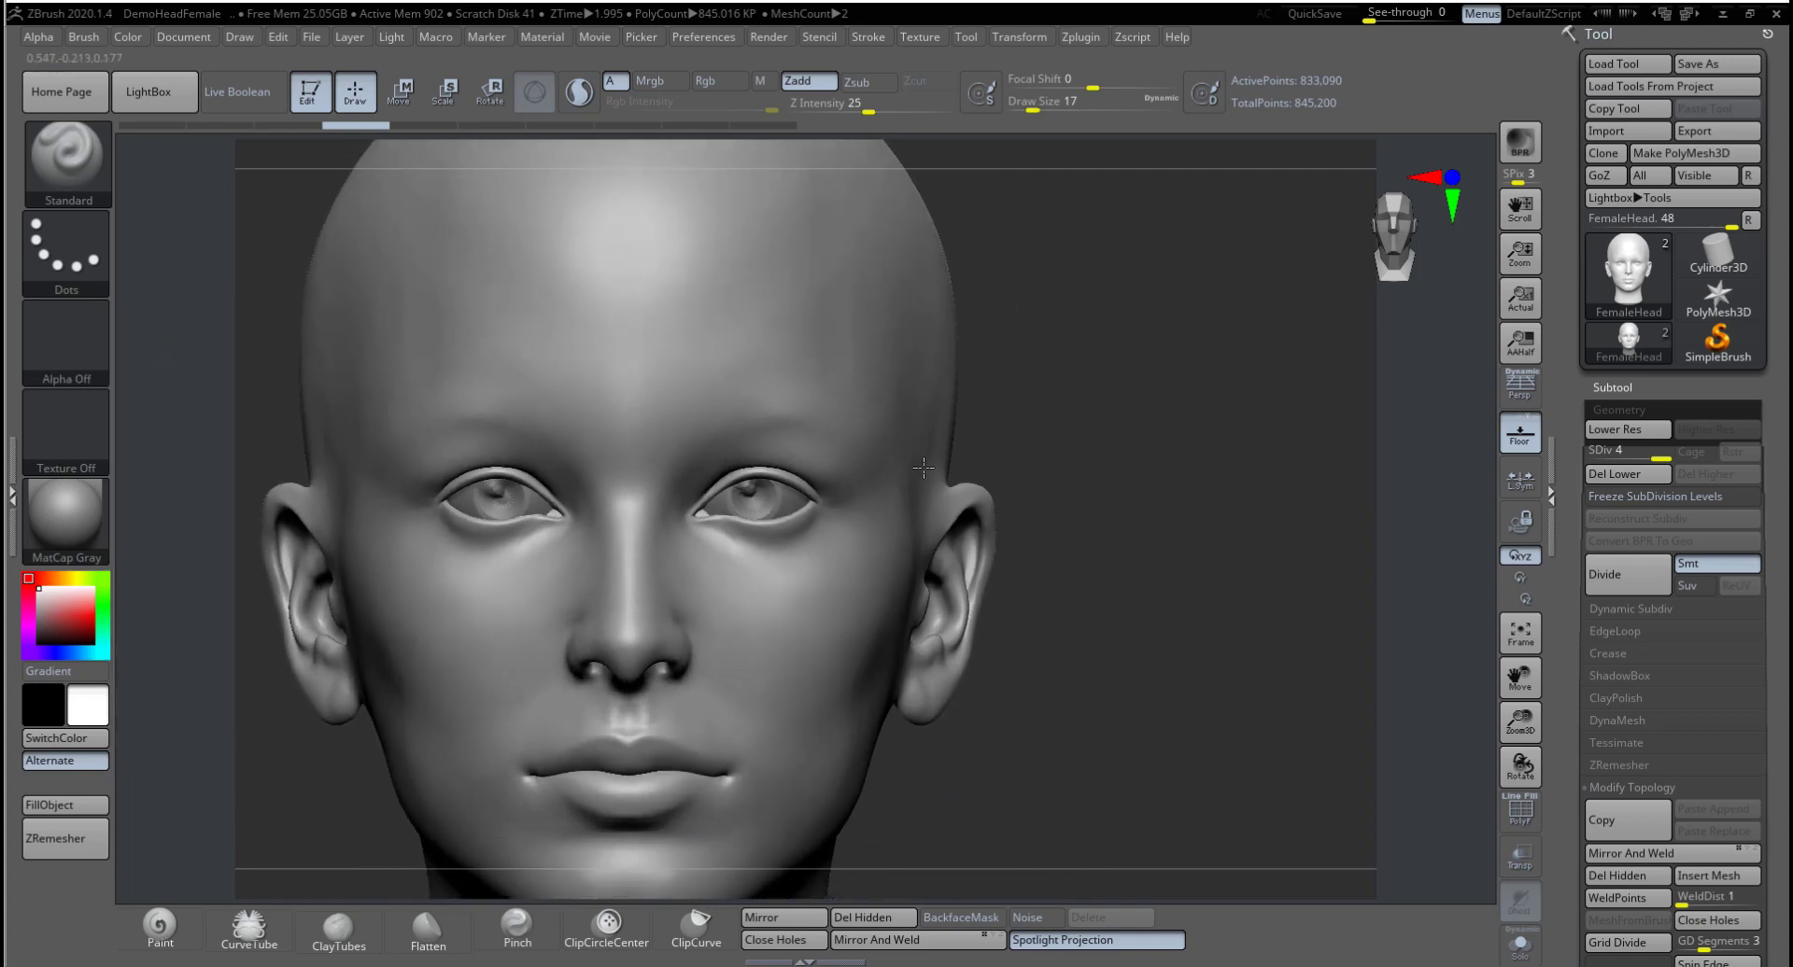
pyautogui.moveTo(1100, 437)
pyautogui.mouseDown()
pyautogui.moveTo(881, 351)
pyautogui.moveTo(841, 451)
pyautogui.mouseUp()
pyautogui.hotkey('ctrl', 'z')
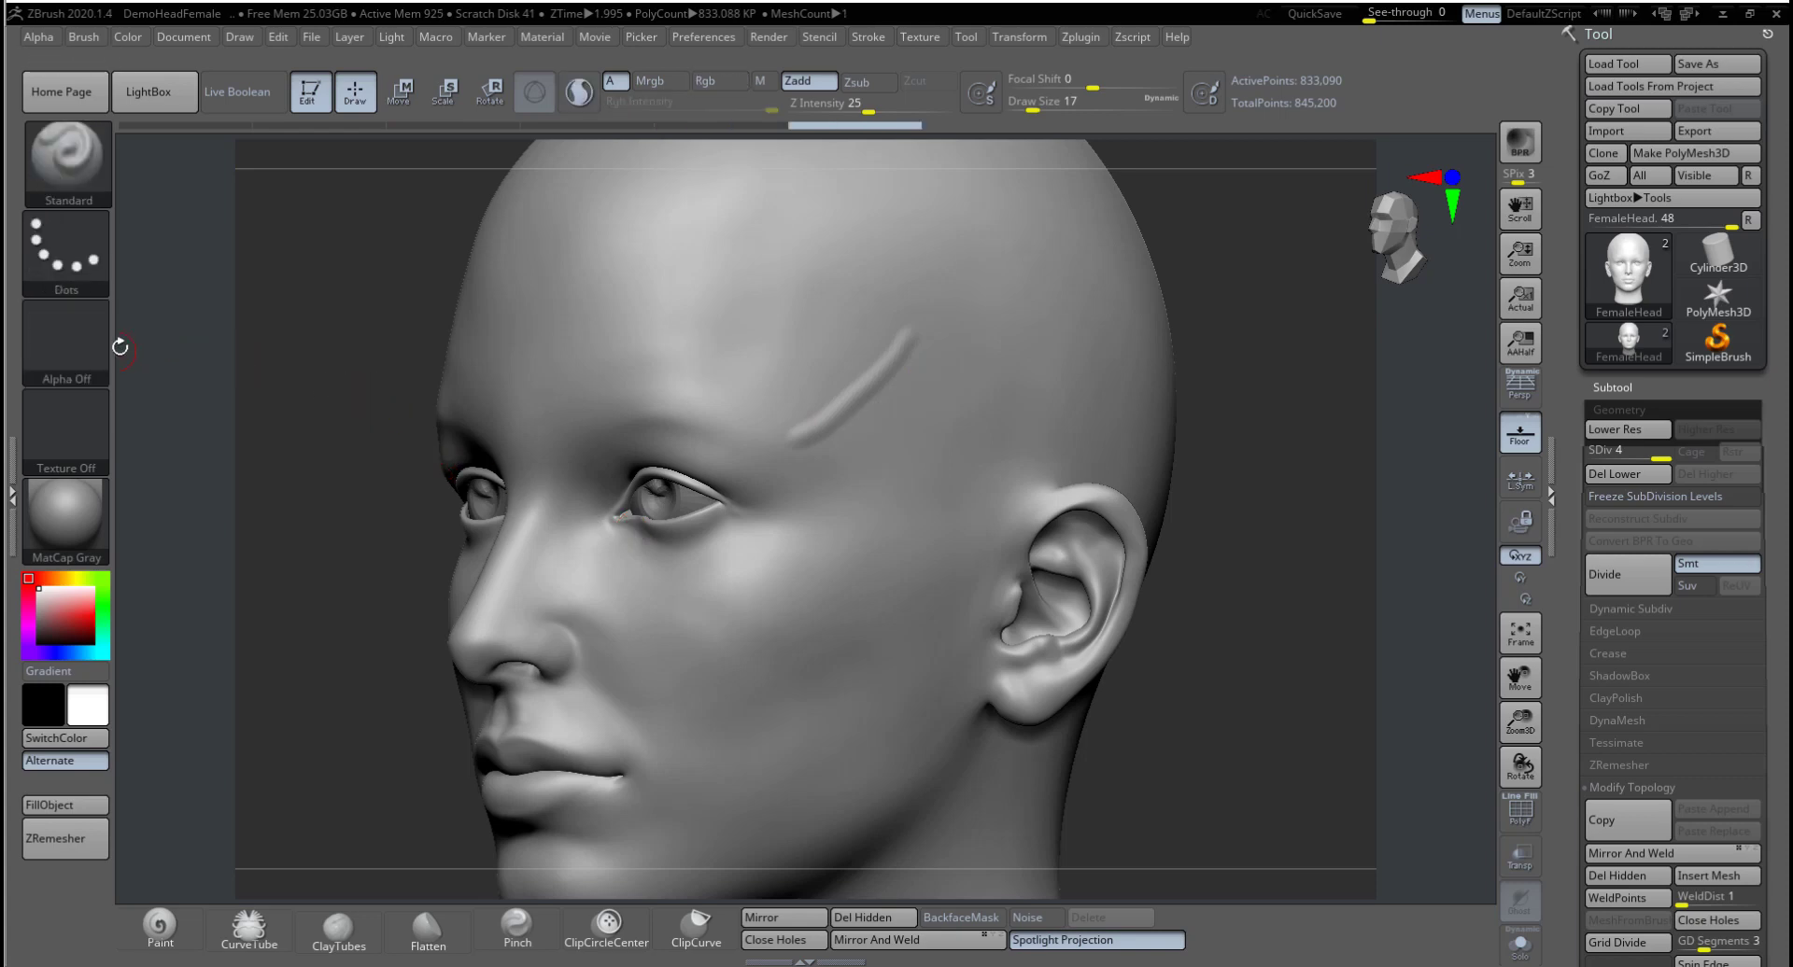
pyautogui.hotkey('ctrl', 'z')
# Step: Assign Alpha 39 as the Standard brush's alpha
pyautogui.click(98, 360)
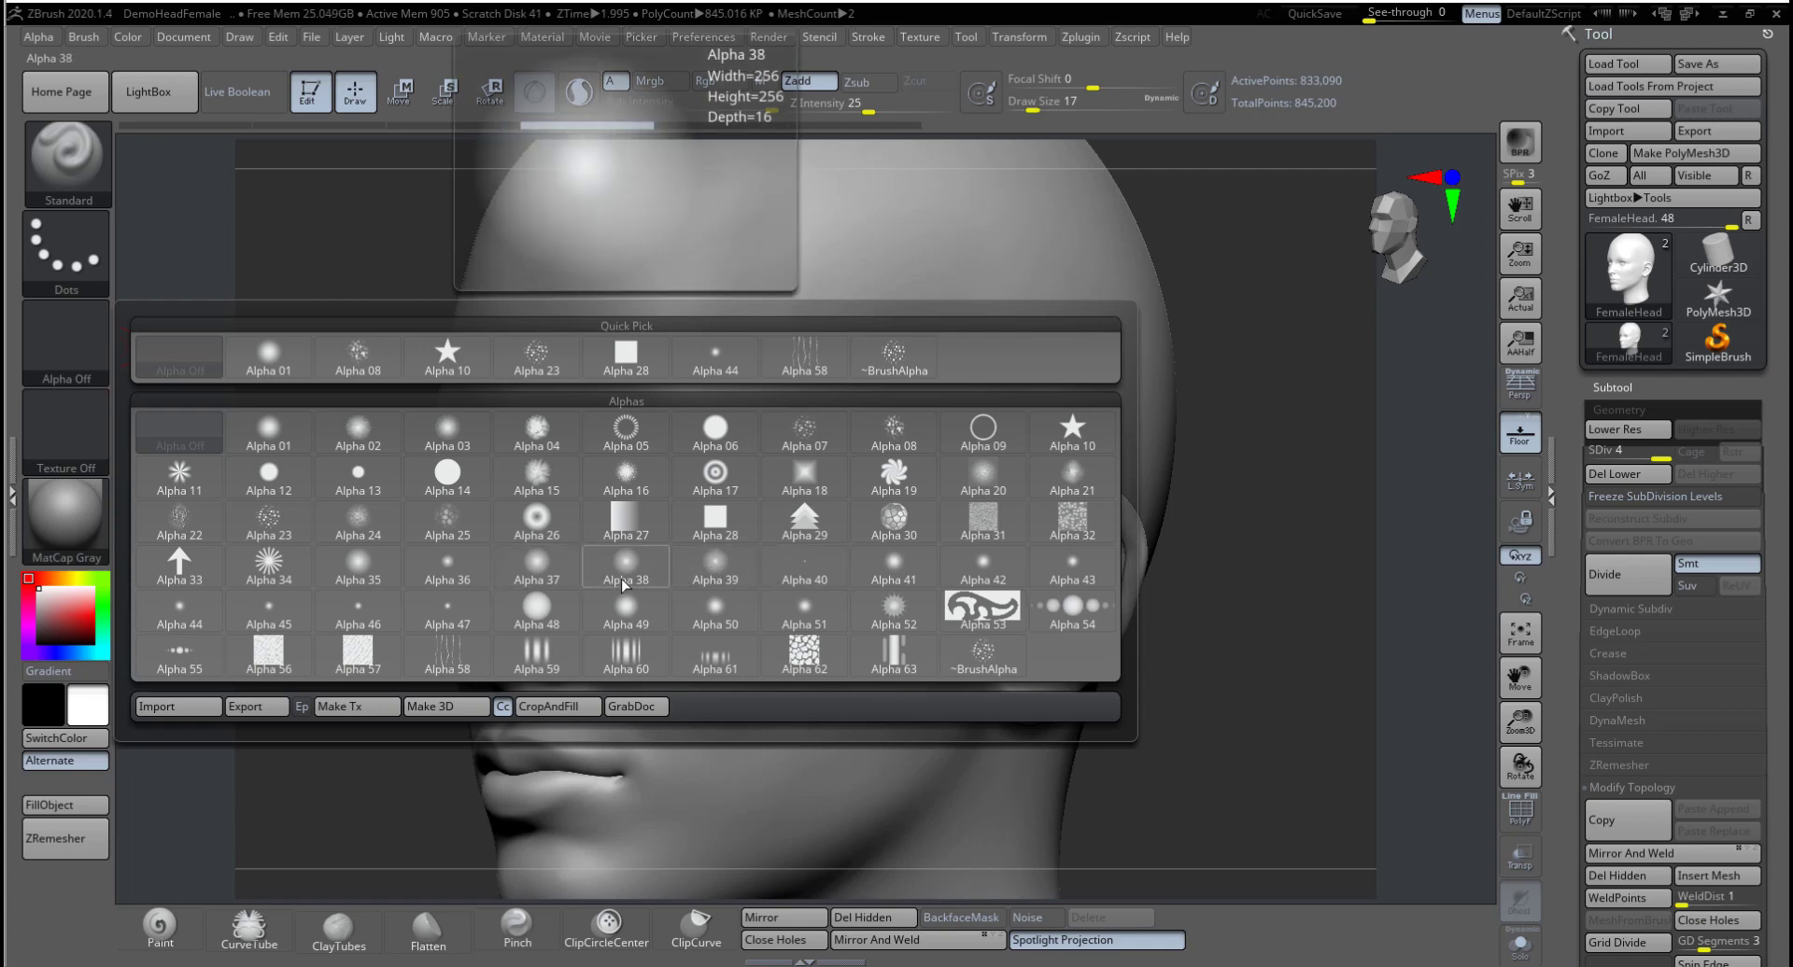
pyautogui.click(716, 579)
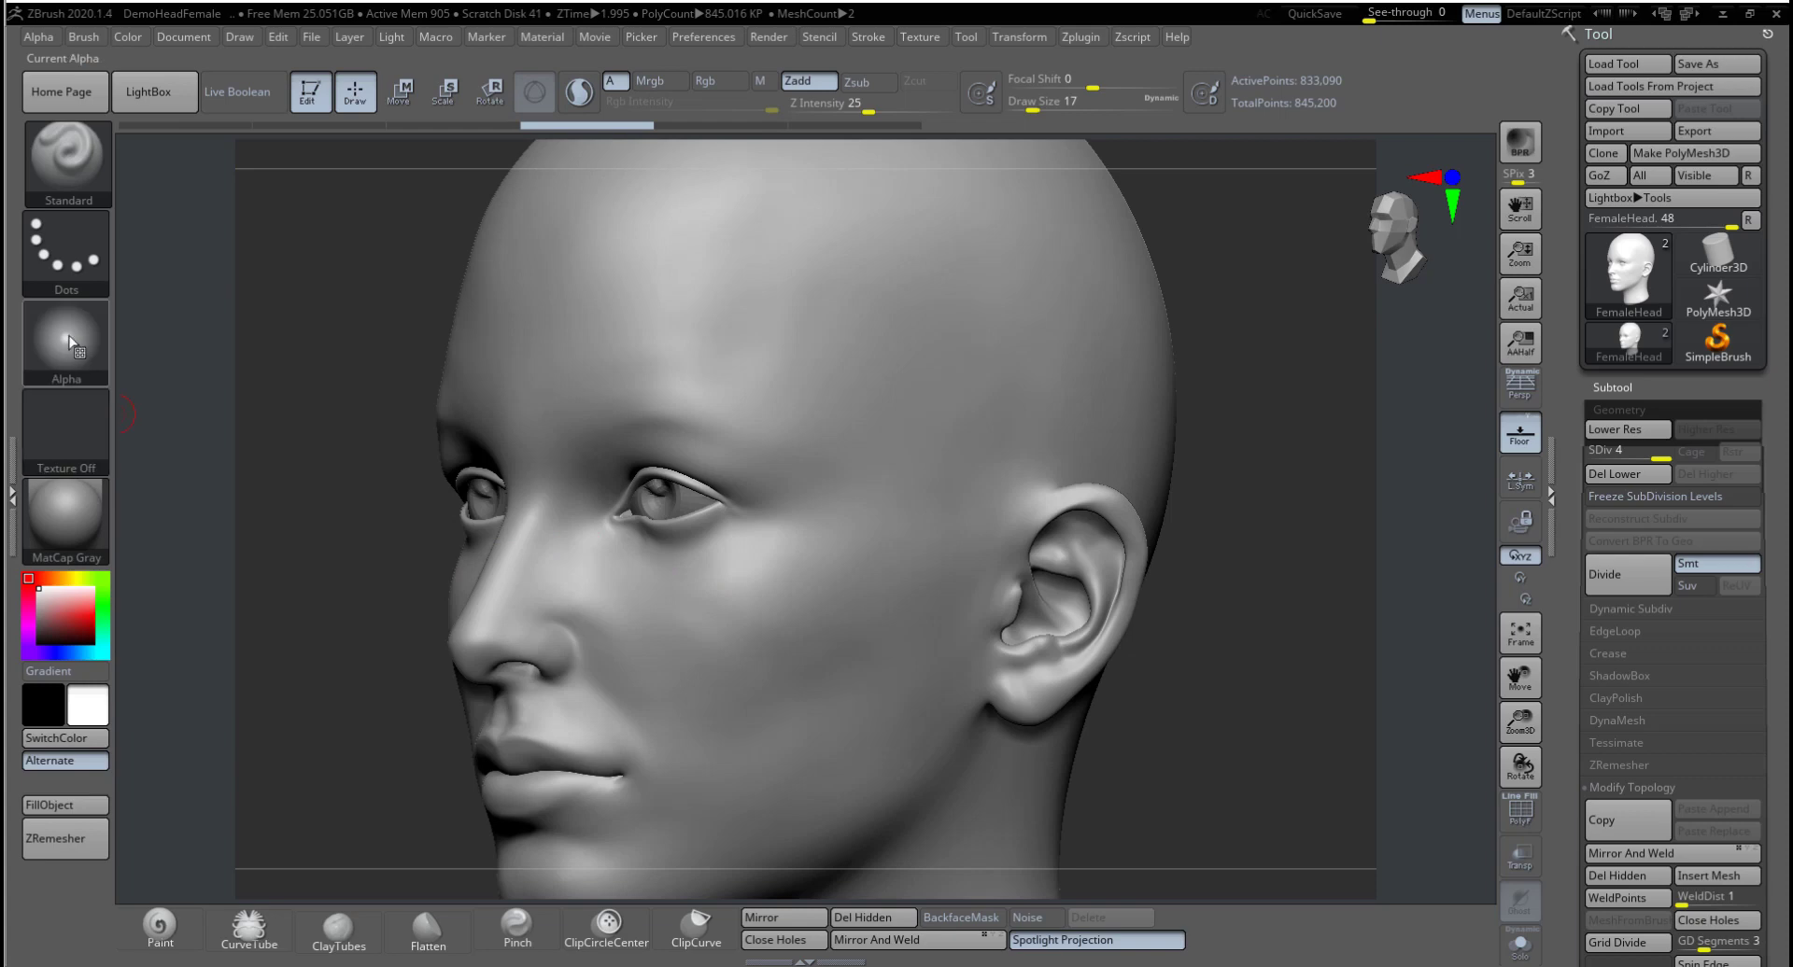
pyautogui.moveTo(92, 347)
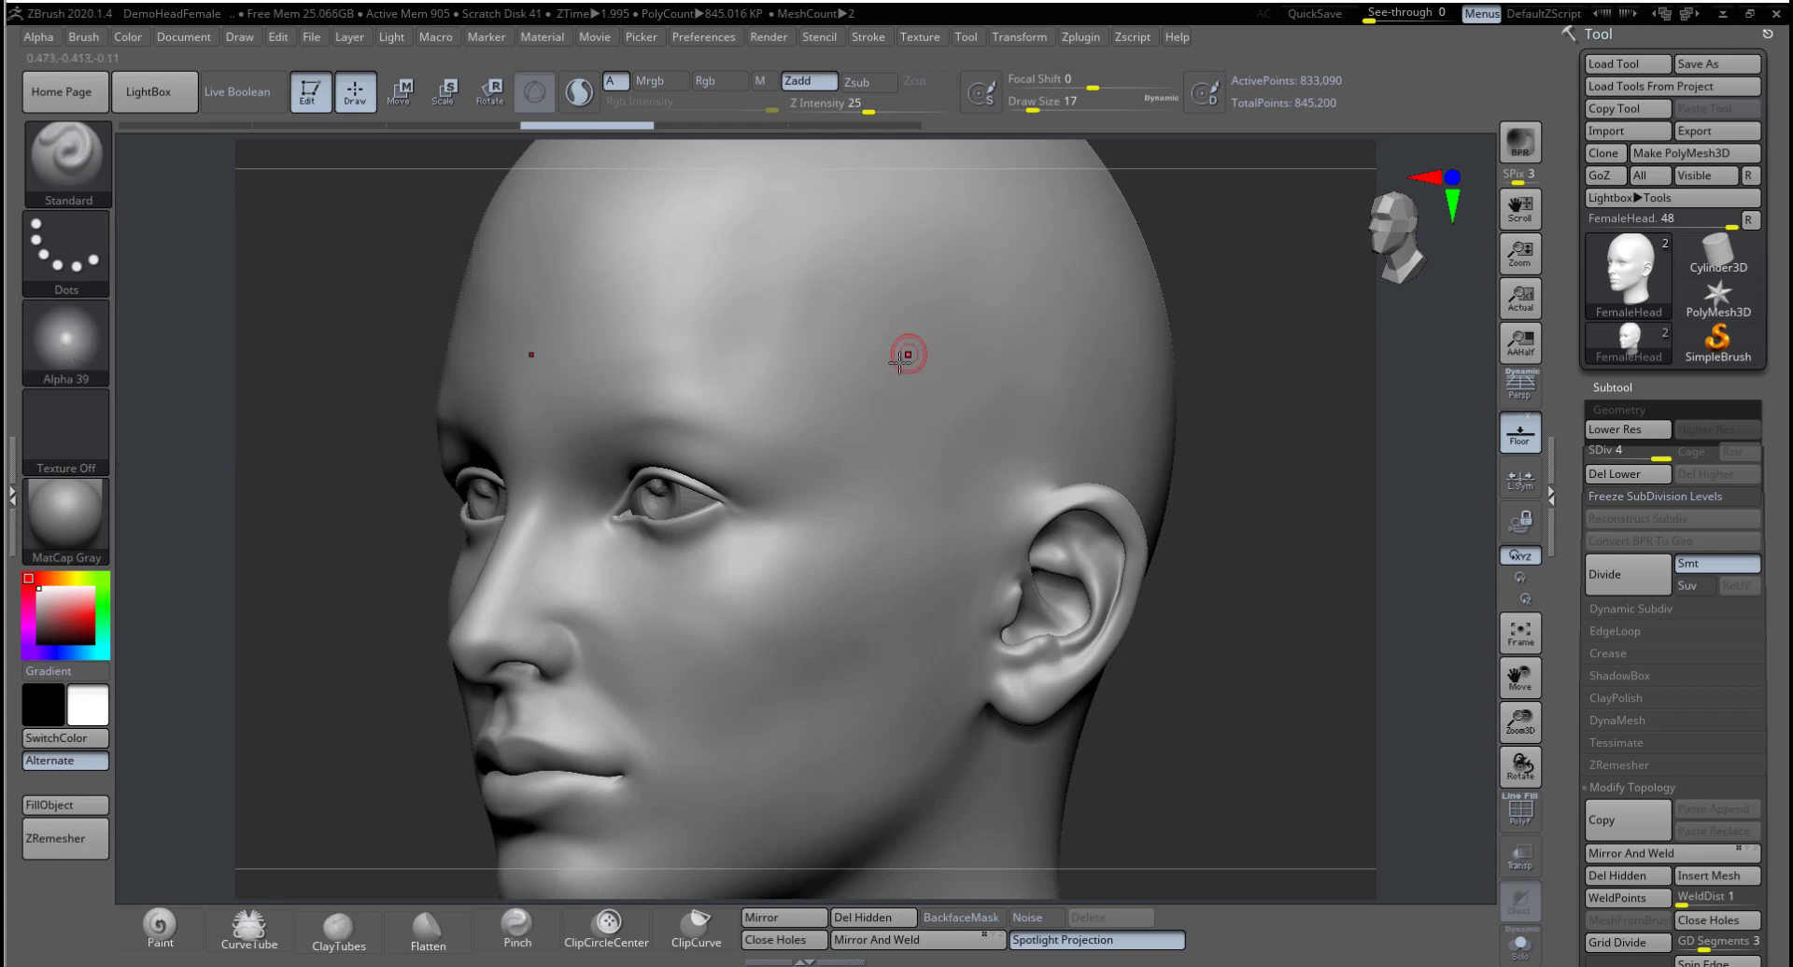
# Step: Try a Dots stroke at draw size 77 from the temple down to the cheek, and undo it
pyautogui.press('space')
pyautogui.moveTo(845, 371); pyautogui.dragTo(874, 359)
pyautogui.moveTo(815, 431)
pyautogui.mouseDown()
pyautogui.moveTo(791, 577)
pyautogui.moveTo(694, 639)
pyautogui.mouseUp()
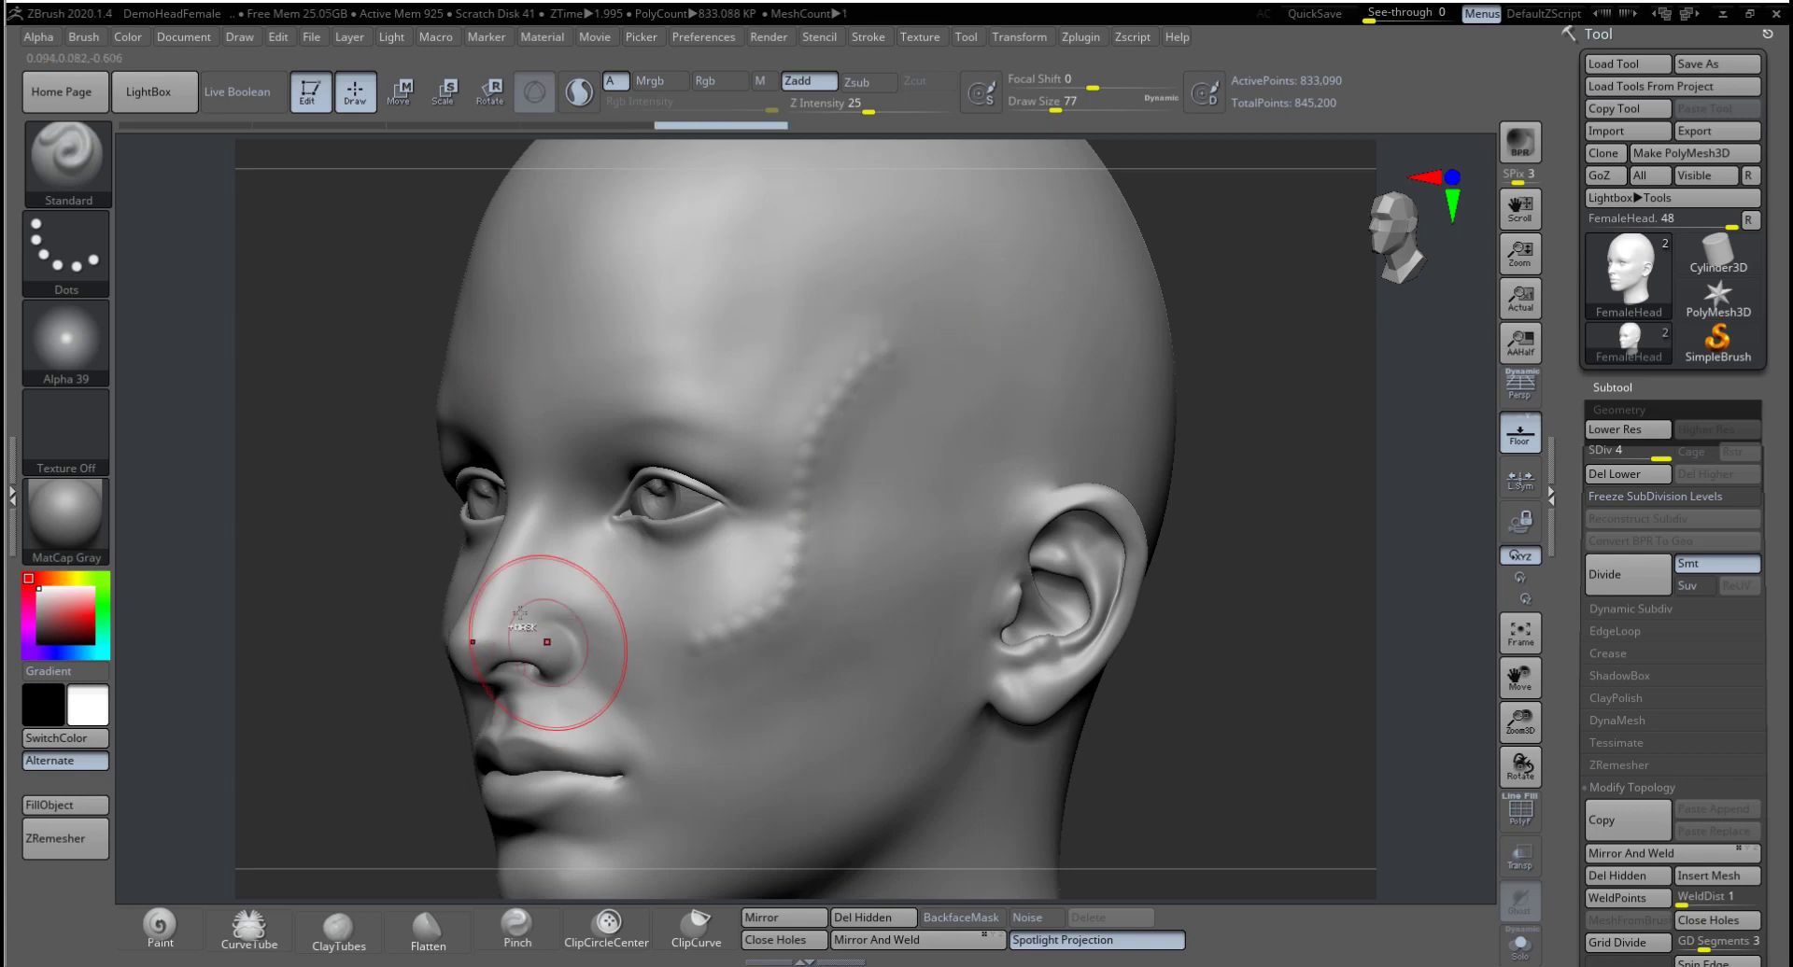
pyautogui.hotkey('ctrl', 'z')
# Step: Switch the stroke type to FreeHand at draw size 25 and draw a ridge curving from the temple to the cheekbone
pyautogui.click(69, 283)
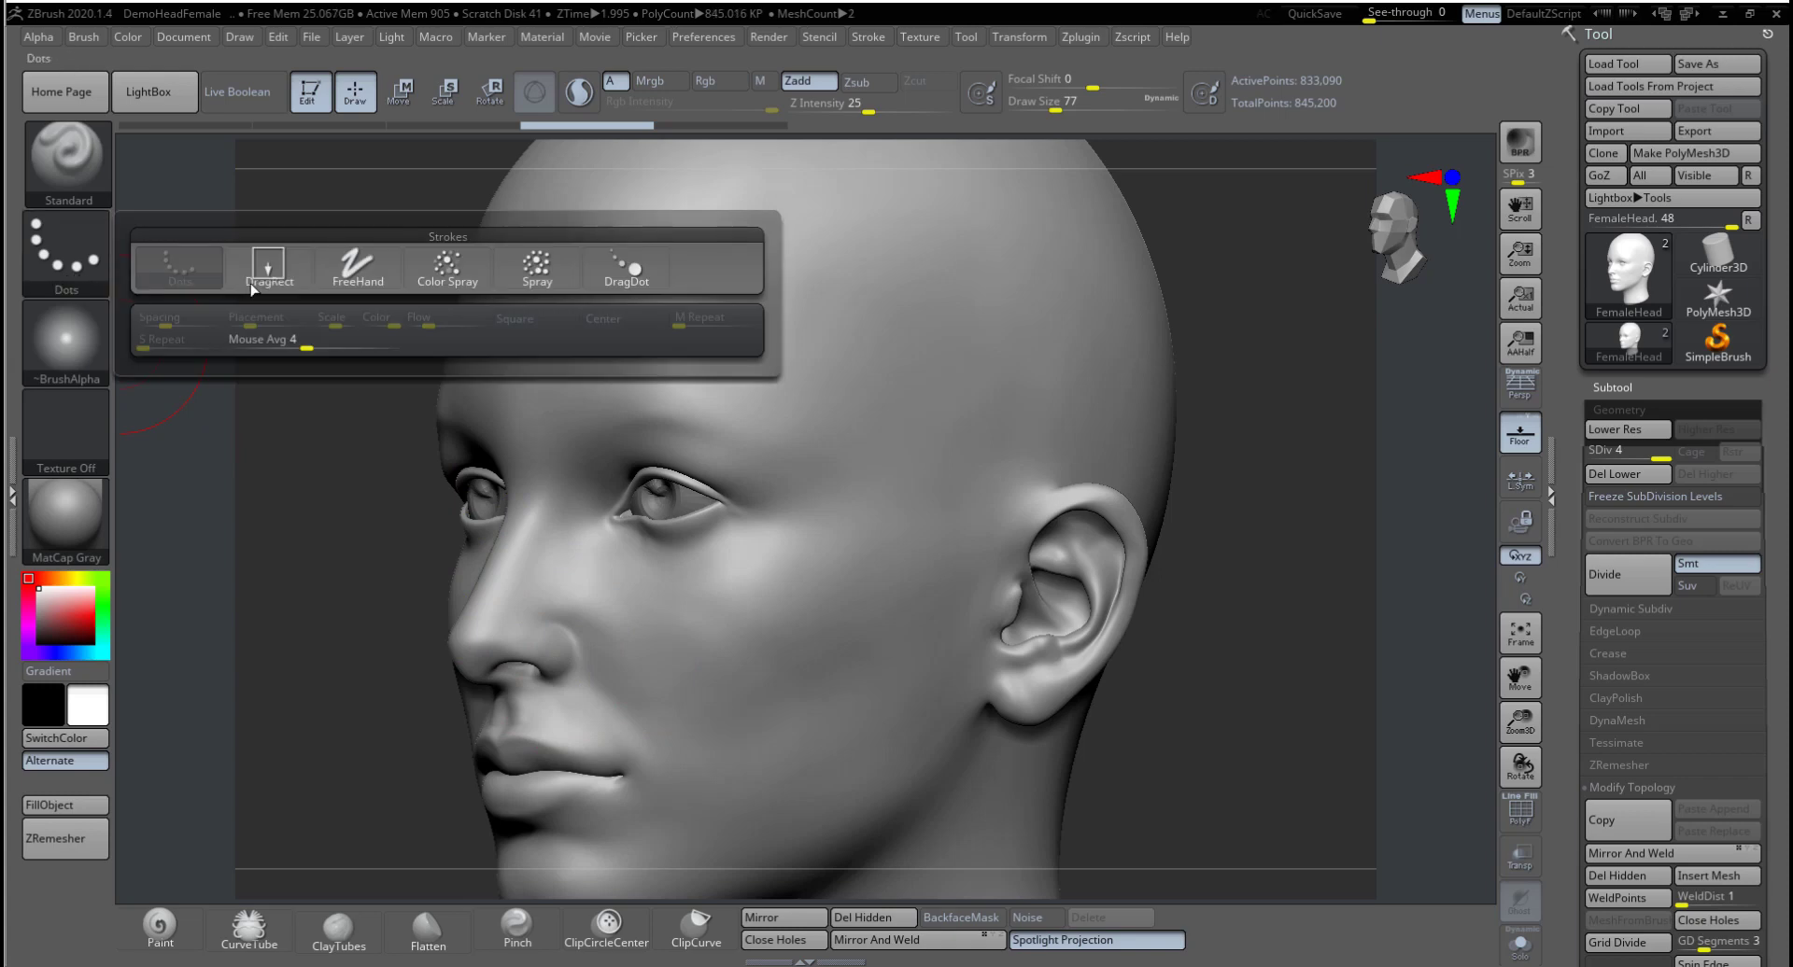
pyautogui.click(378, 279)
pyautogui.moveTo(943, 322); pyautogui.dragTo(820, 457)
pyautogui.hotkey('ctrl', 'z')
pyautogui.press('space')
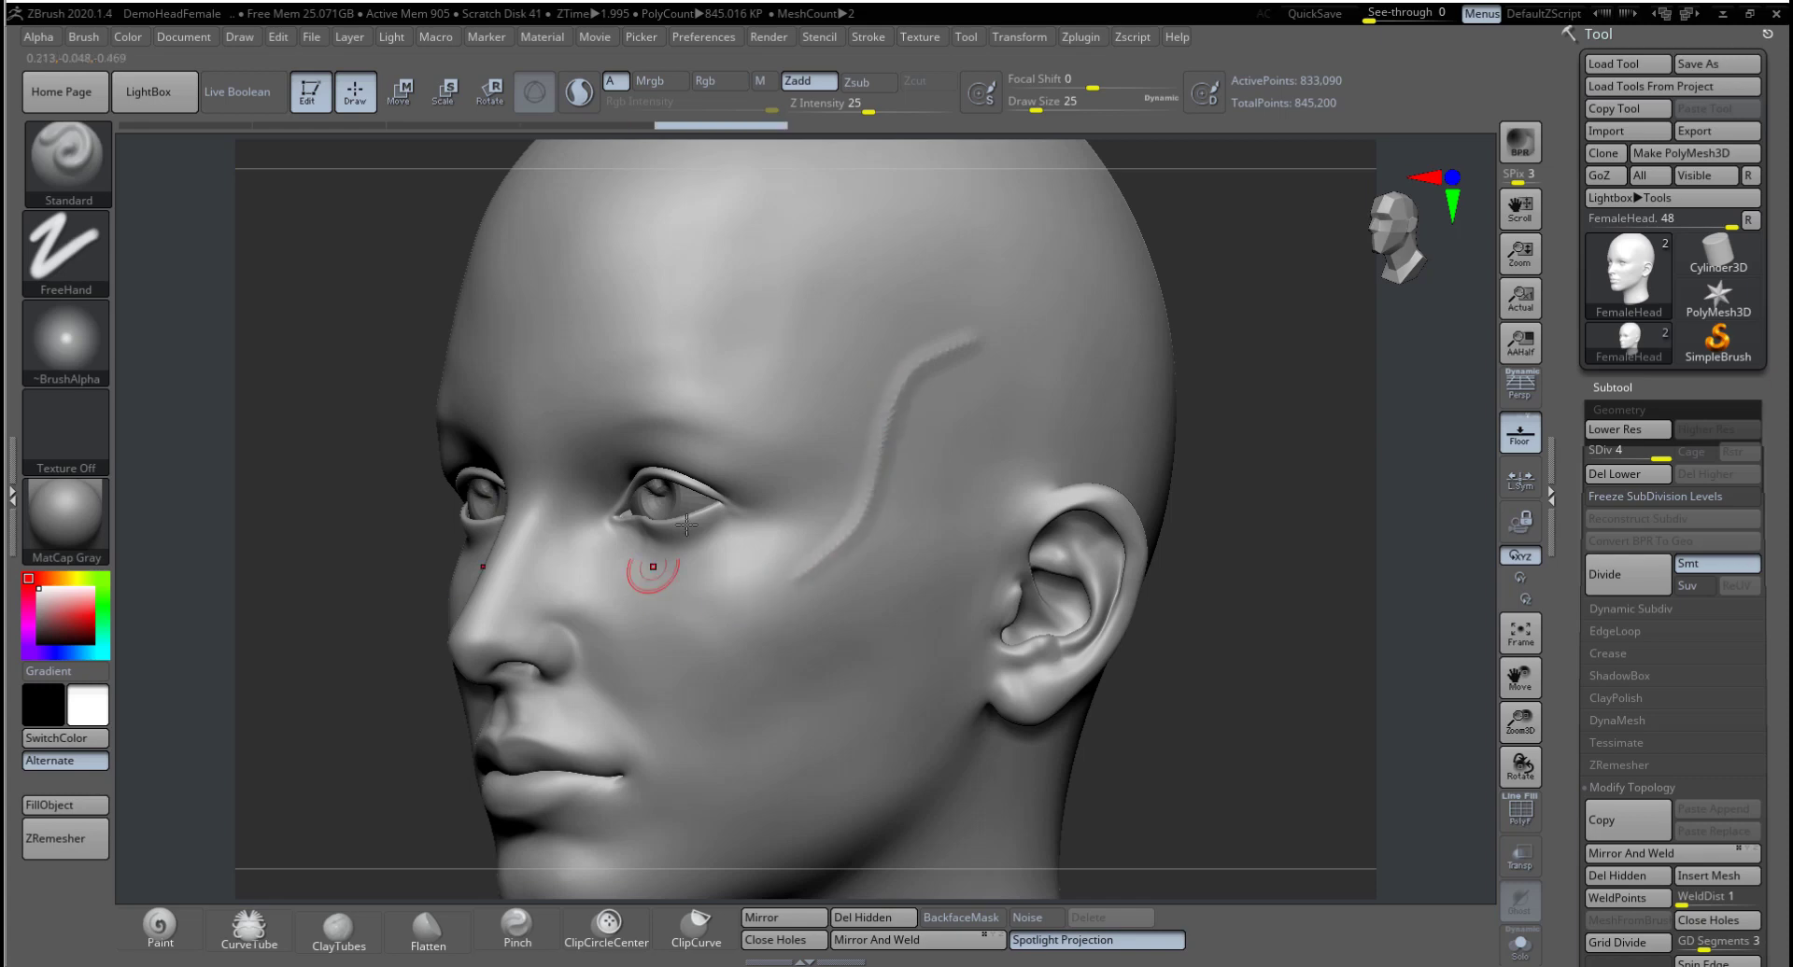
pyautogui.hotkey('ctrl', 'z')
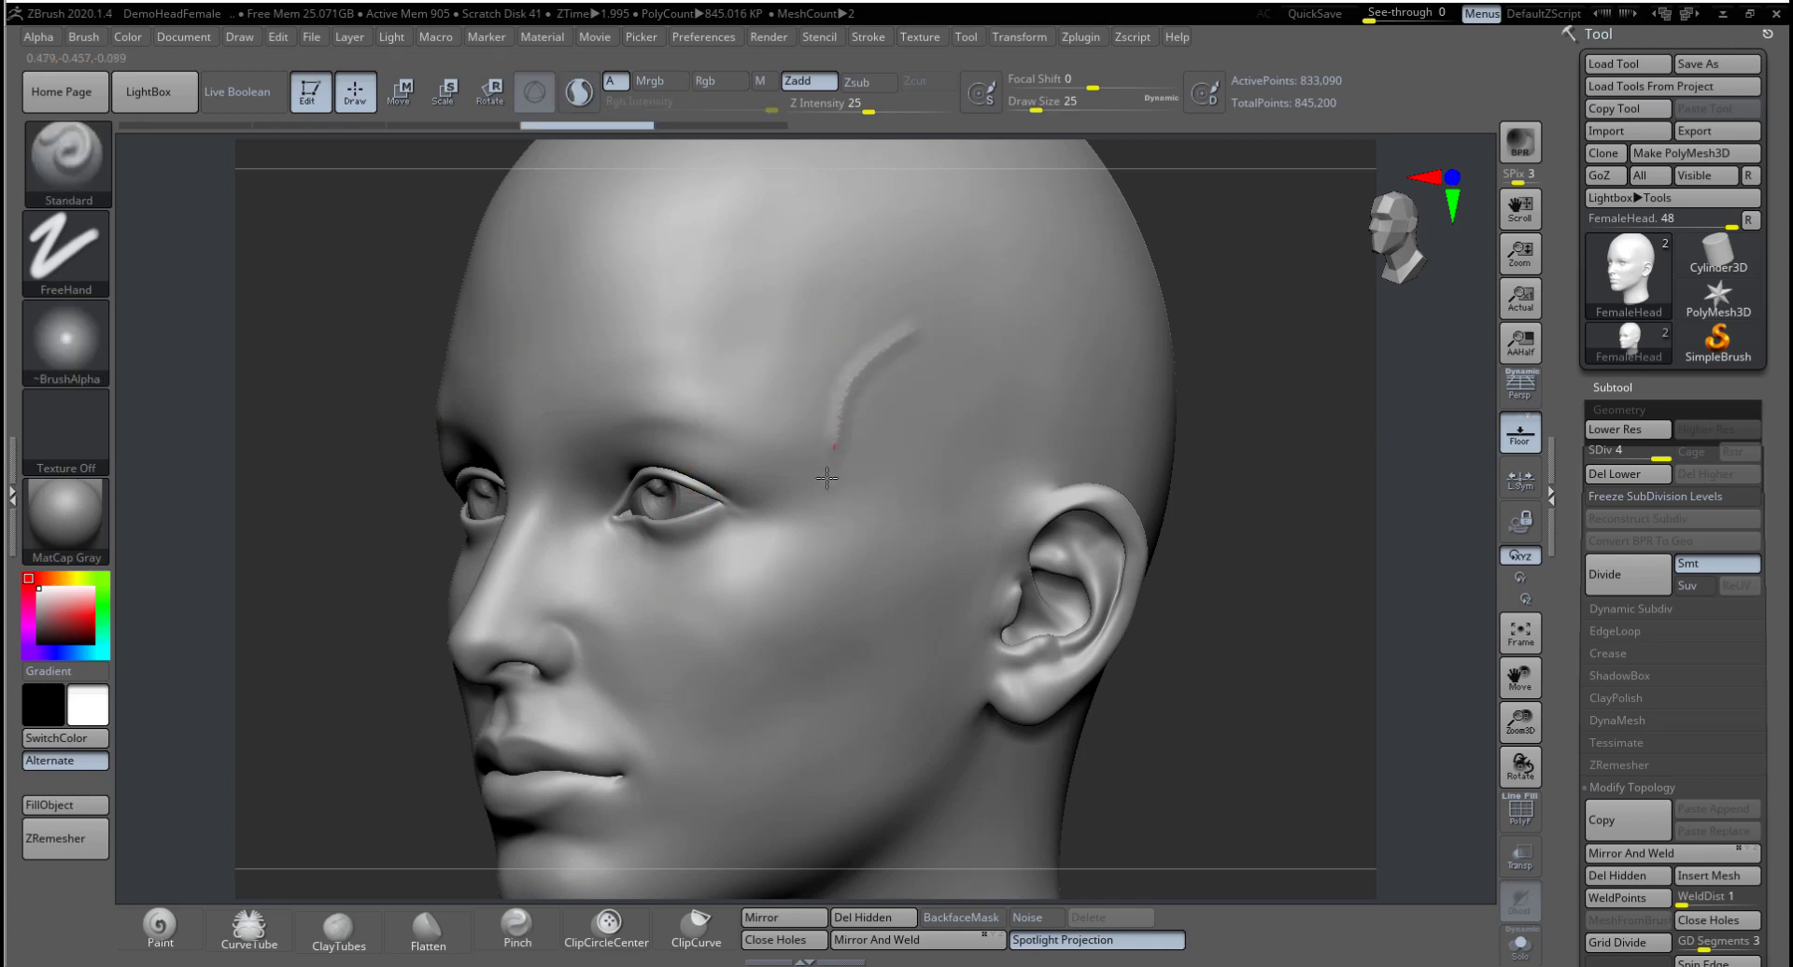
pyautogui.moveTo(826, 478); pyautogui.dragTo(727, 583)
# Step: Try smoothing the ridge beside the eye, and undo the smoothing
pyautogui.moveTo(924, 337)
pyautogui.keyDown('shift'); pyautogui.mouseDown()
pyautogui.moveTo(834, 388)
pyautogui.moveTo(831, 416)
pyautogui.mouseUp(); pyautogui.keyUp('shift')
pyautogui.keyDown('shift'); pyautogui.moveTo(894, 345); pyautogui.dragTo(833, 440); pyautogui.keyUp('shift')
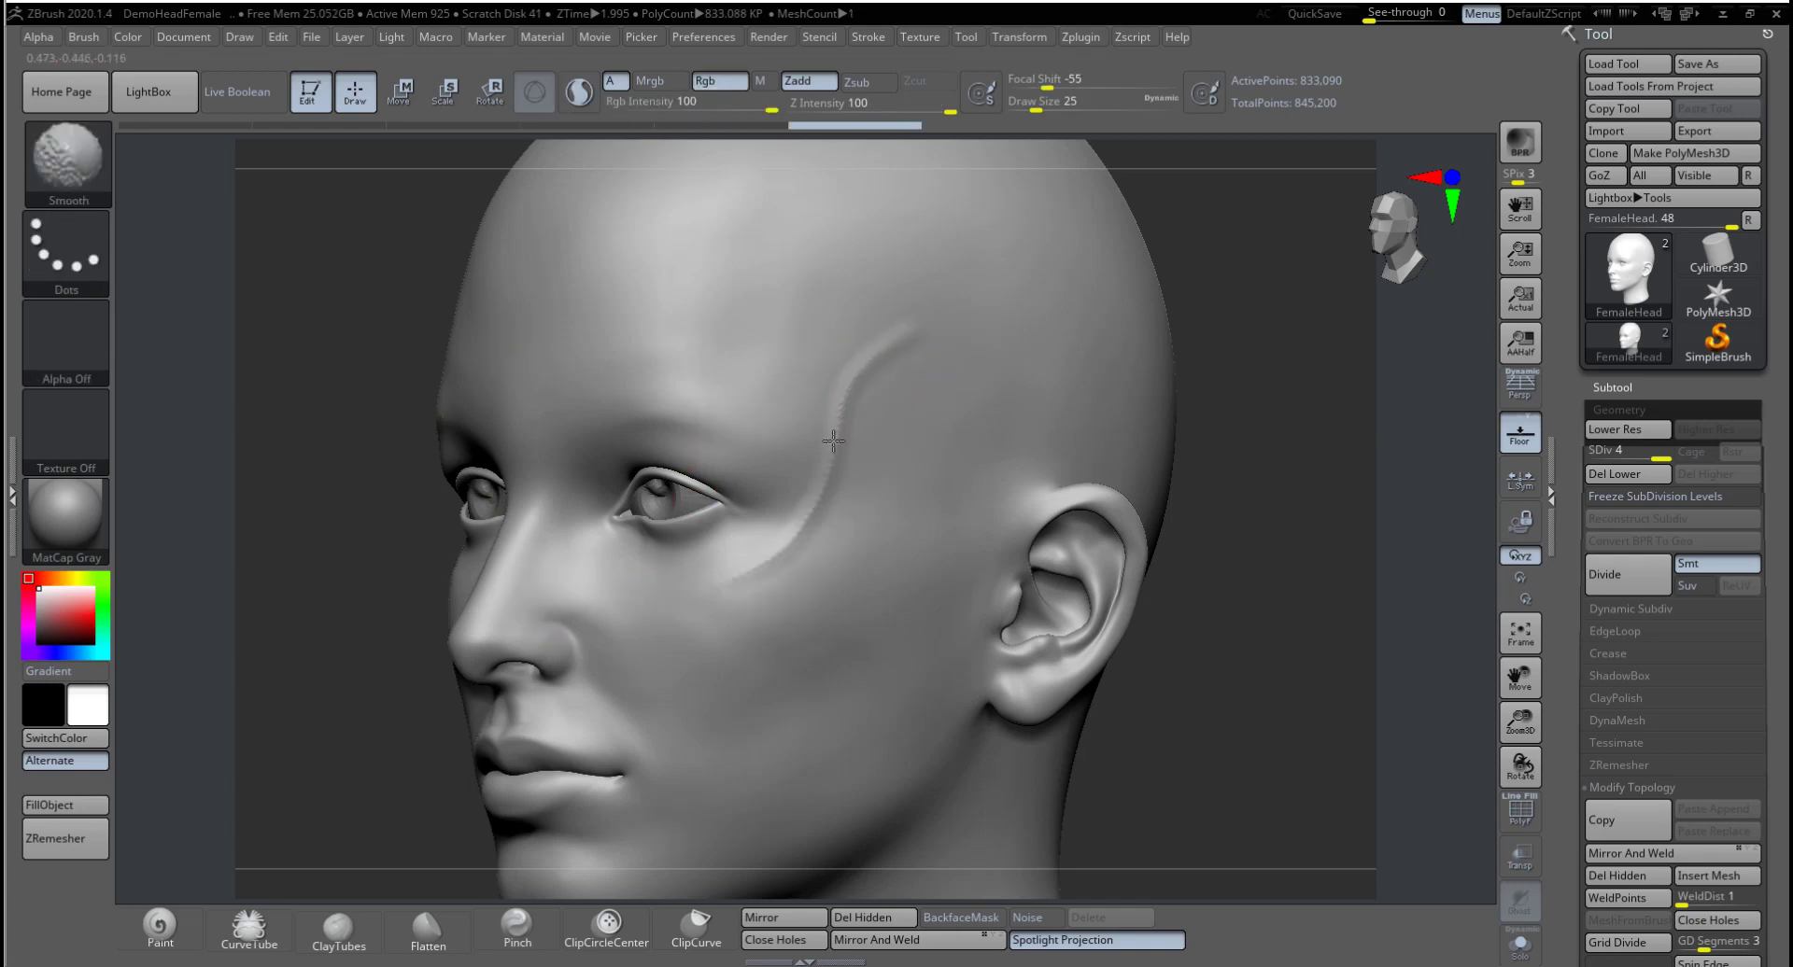
pyautogui.keyDown('shift'); pyautogui.moveTo(813, 500); pyautogui.dragTo(733, 578); pyautogui.keyUp('shift')
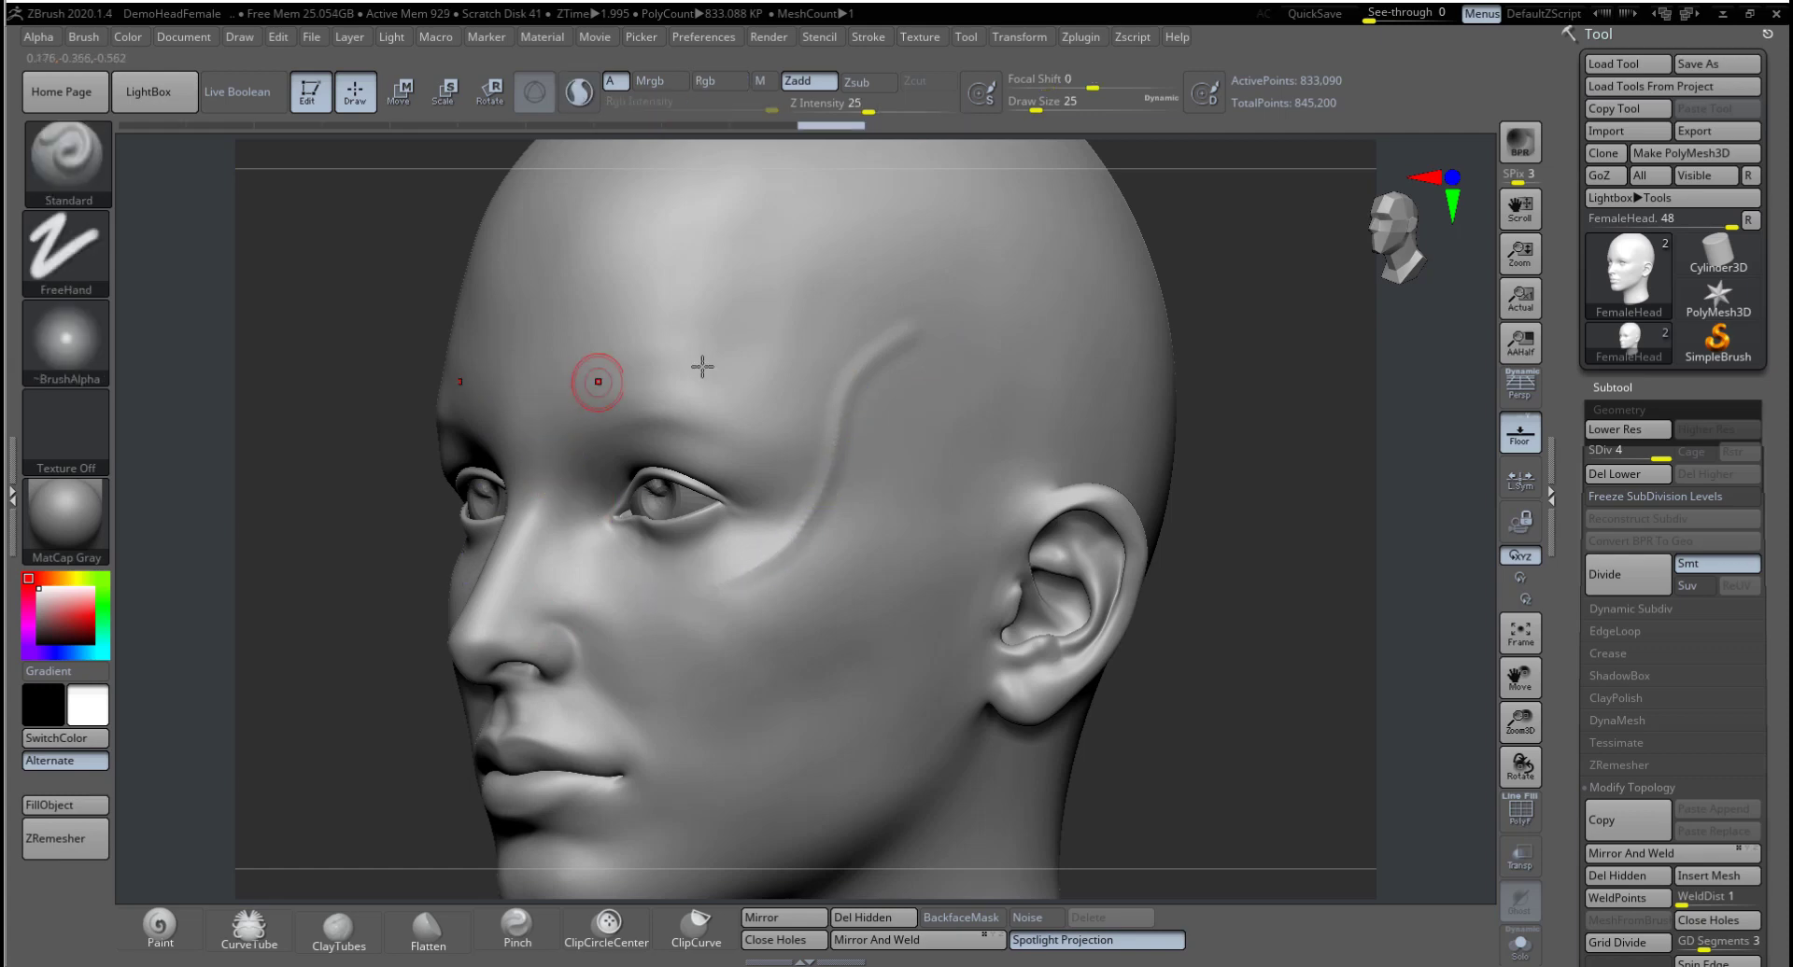
pyautogui.press('ctrl')
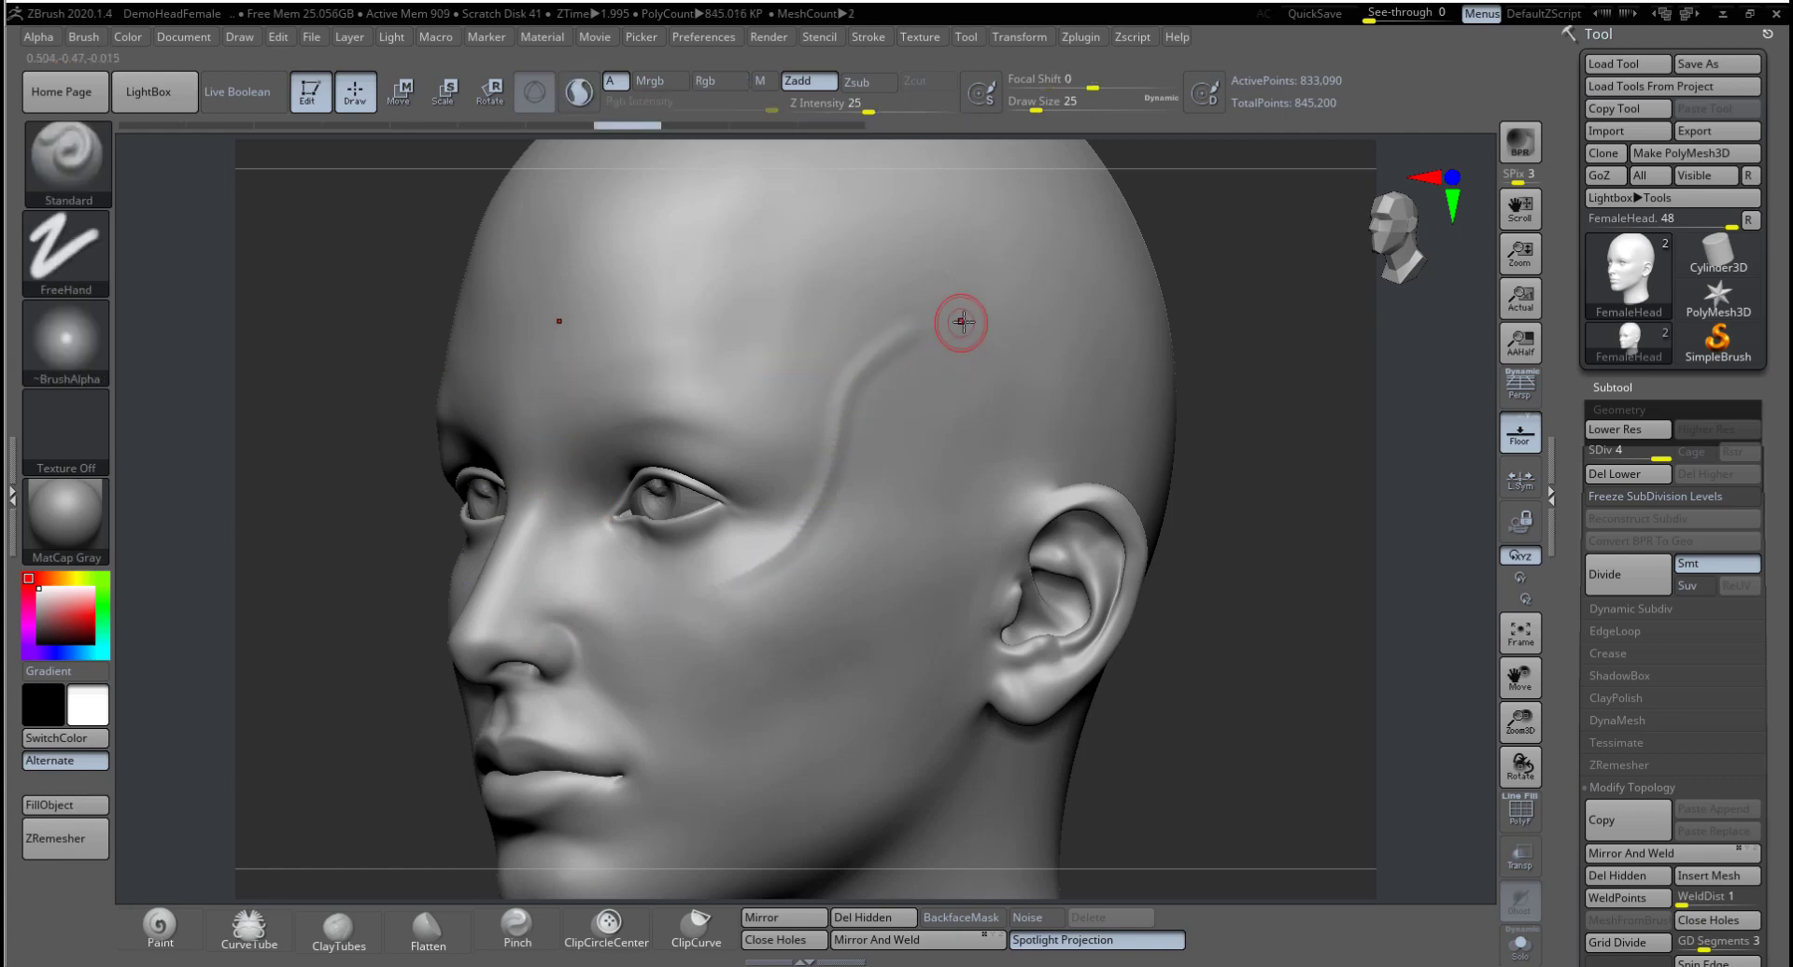
pyautogui.press('ctrl')
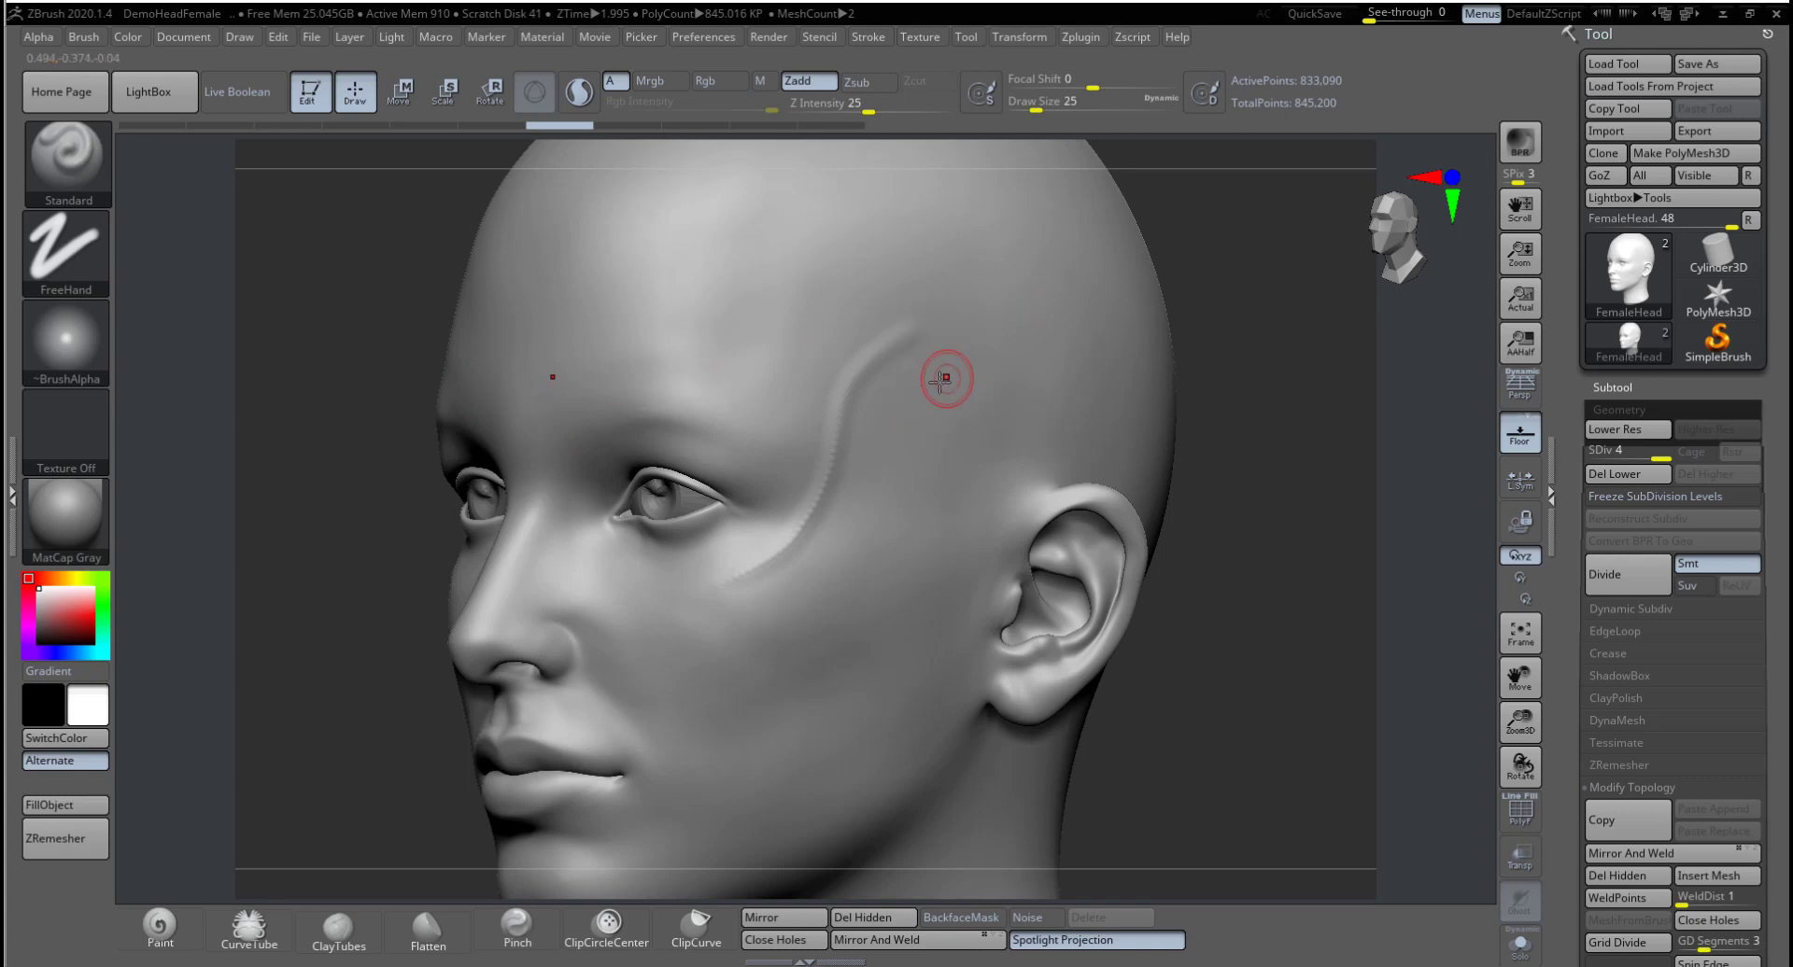
# Step: Draw FreeHand ridges across the temple and forehead, changing the alpha to Alpha 37 for the central forehead ones
pyautogui.moveTo(682, 371); pyautogui.dragTo(902, 324)
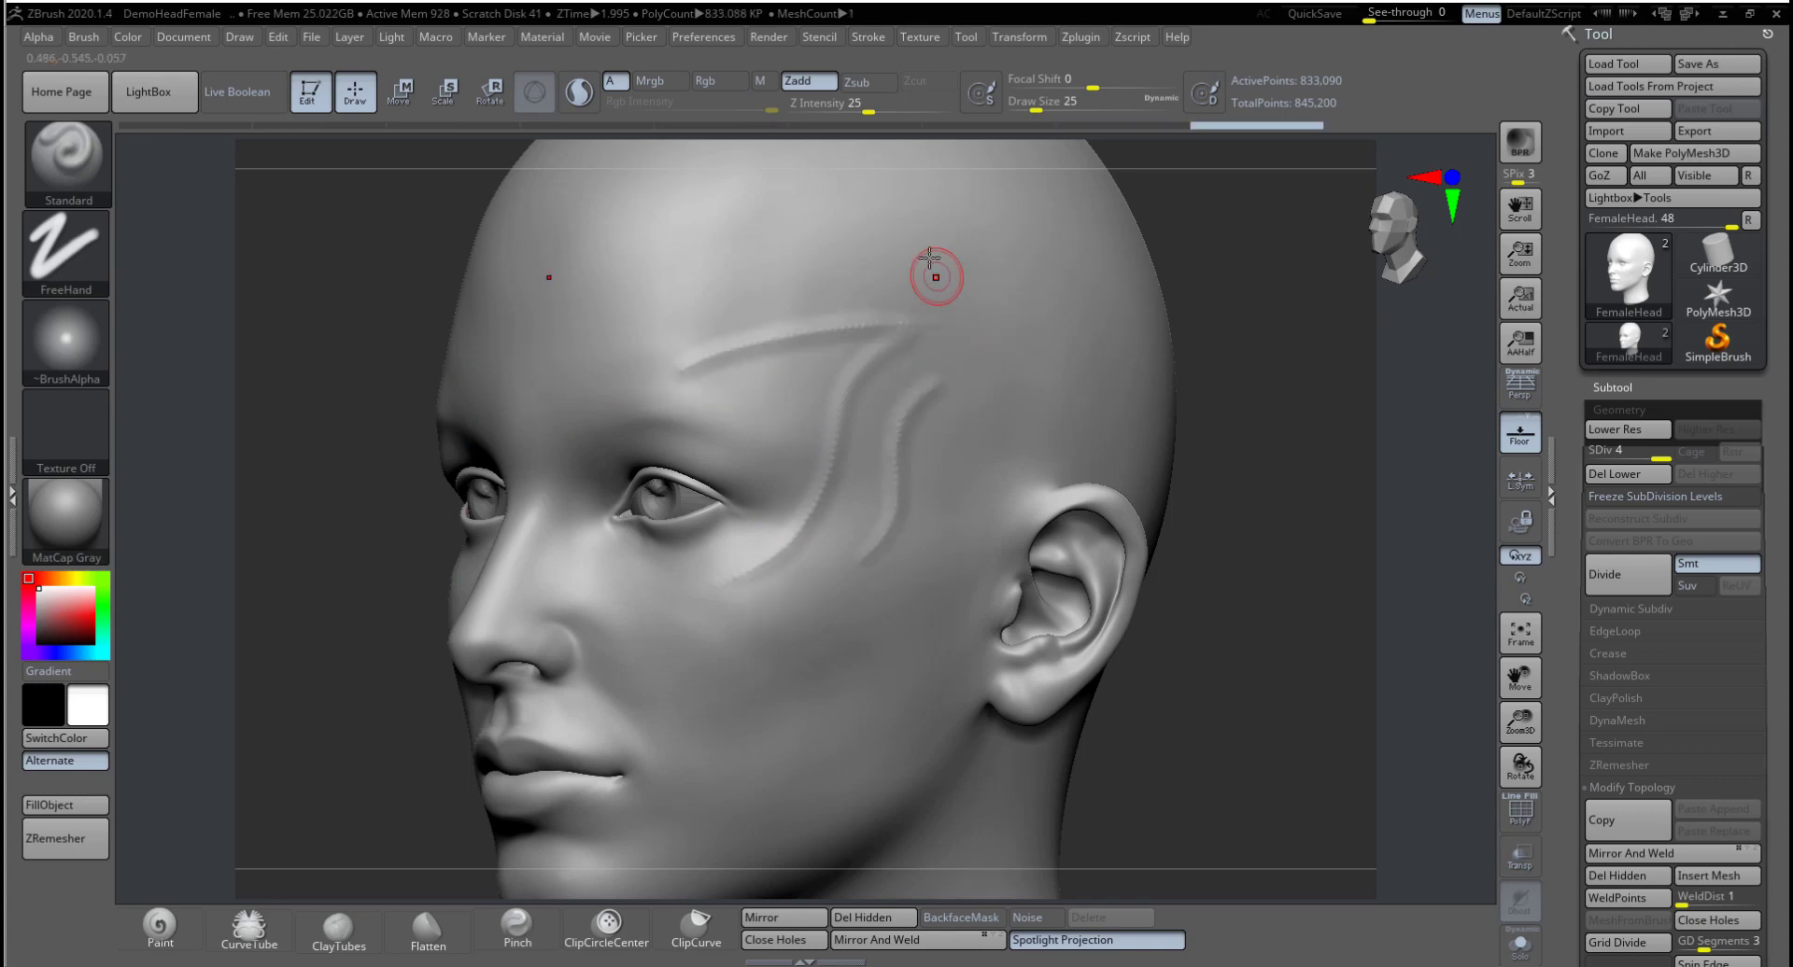
pyautogui.moveTo(922, 260); pyautogui.dragTo(641, 319)
pyautogui.click(84, 338)
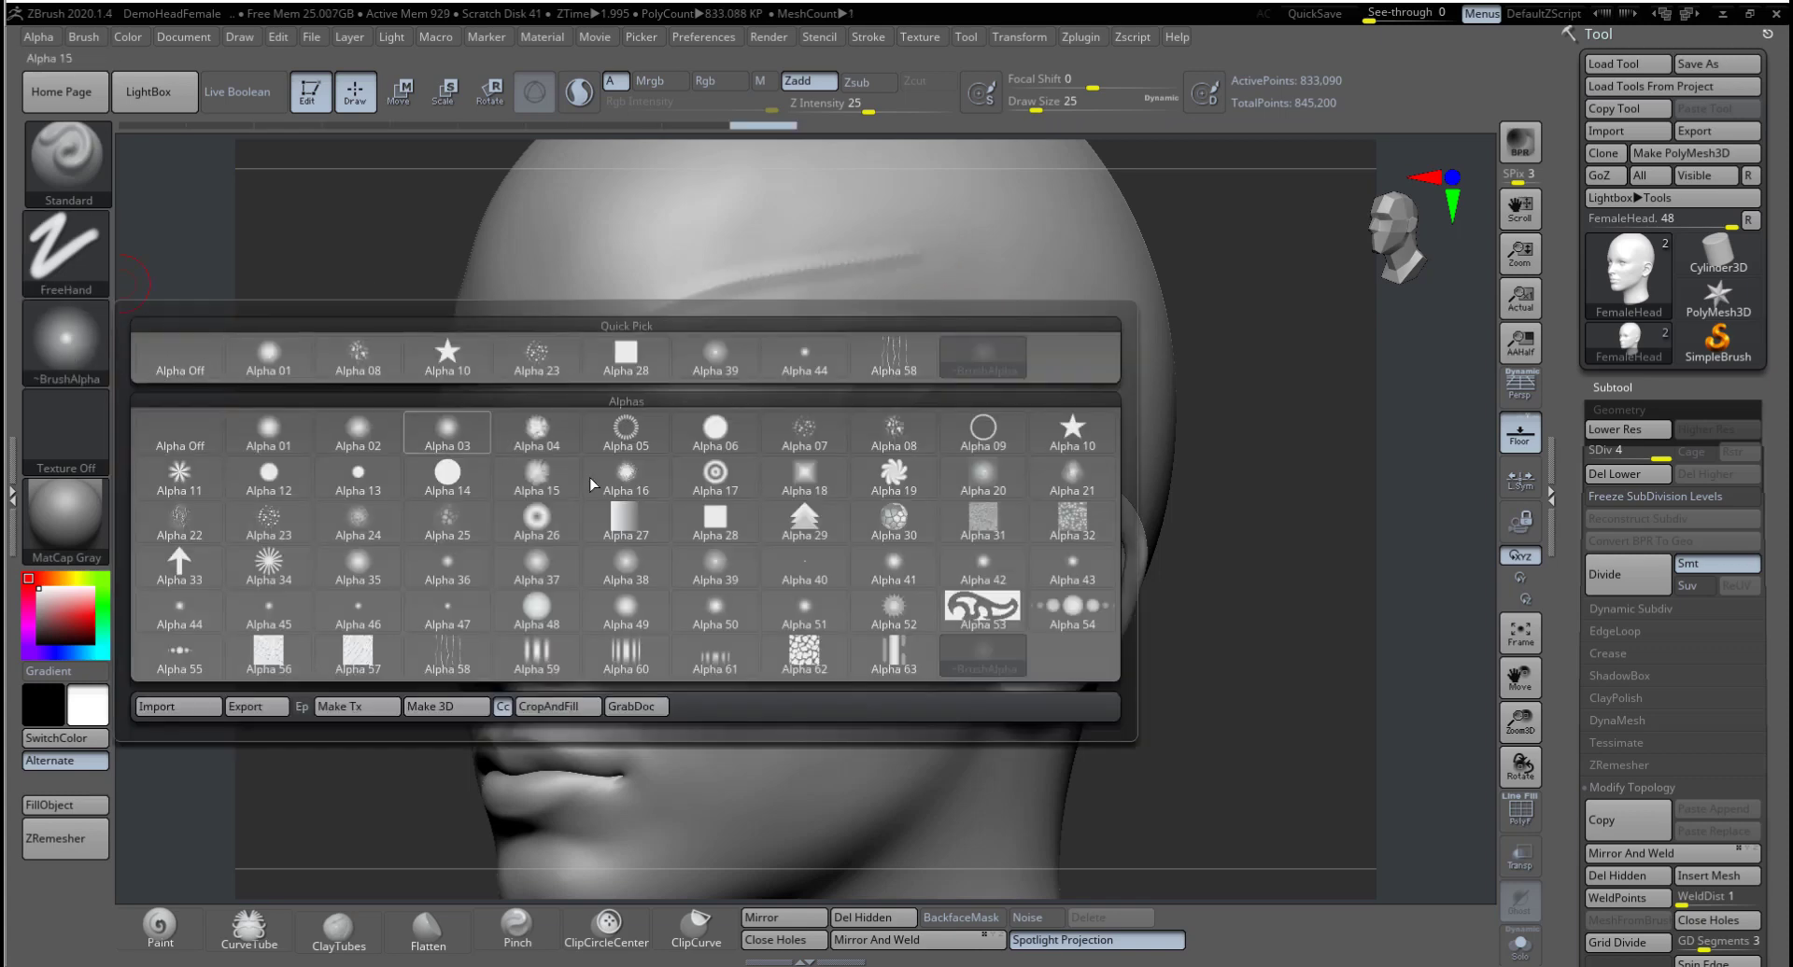
pyautogui.click(537, 575)
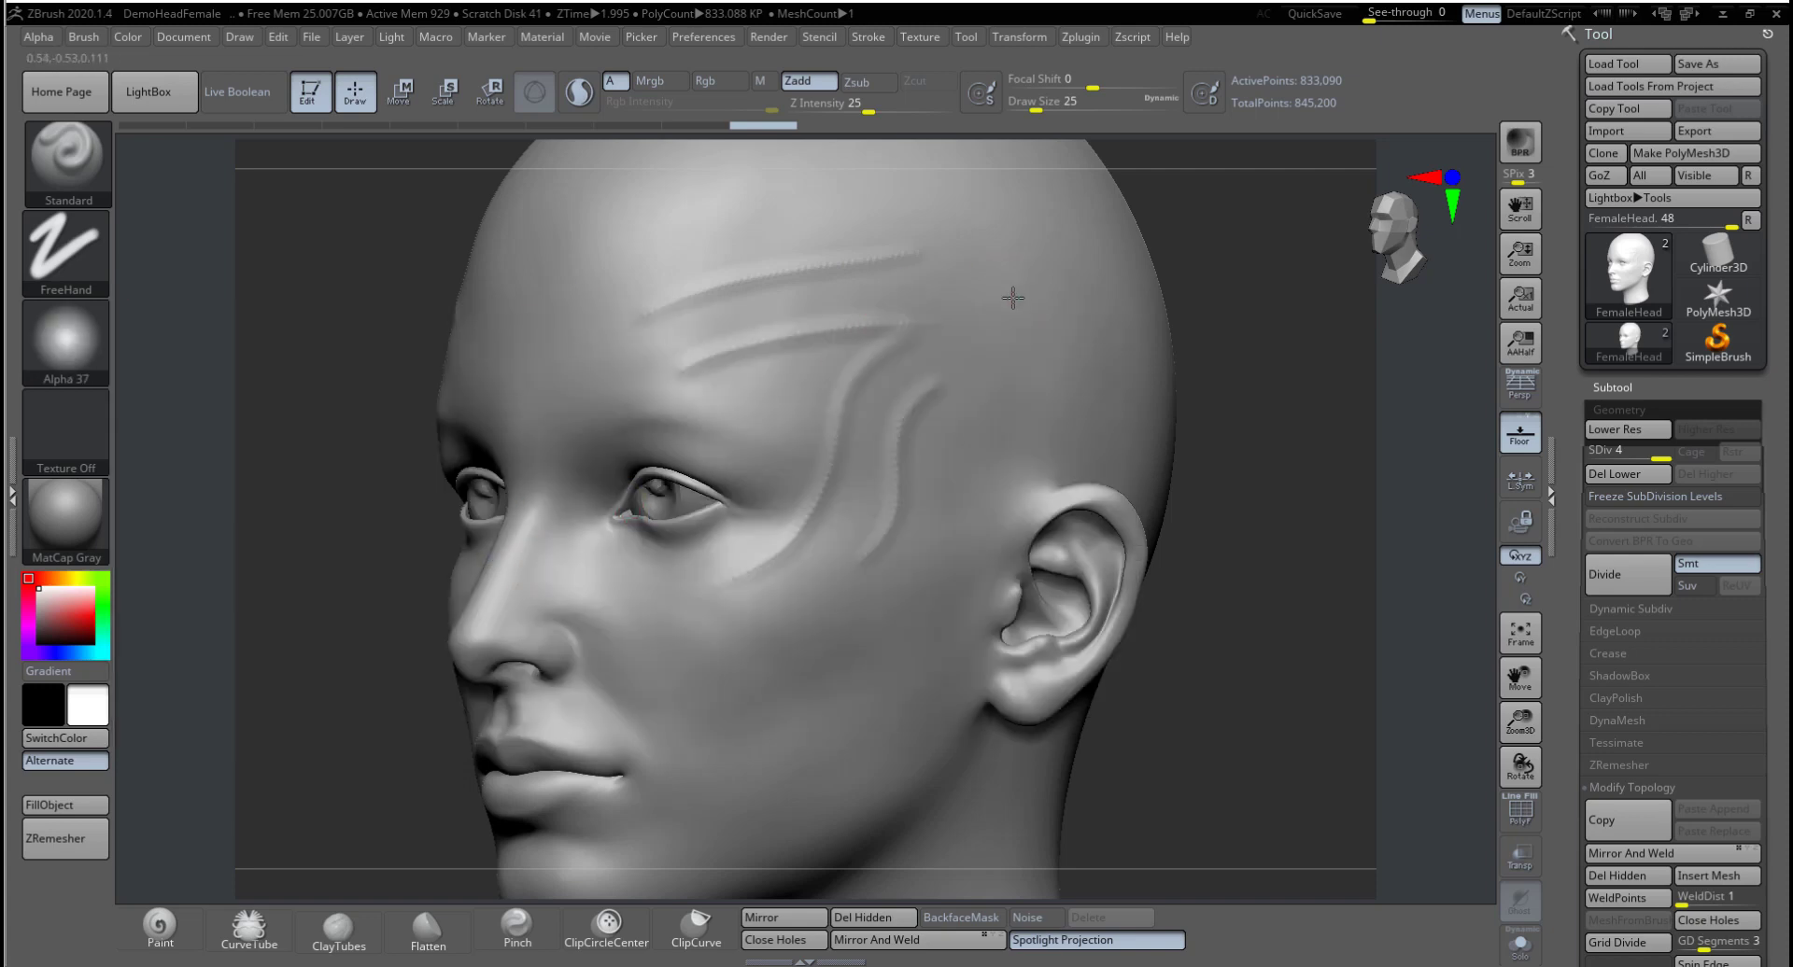
pyautogui.moveTo(714, 242)
pyautogui.mouseDown()
pyautogui.moveTo(596, 297)
pyautogui.moveTo(557, 378)
pyautogui.mouseUp()
pyautogui.moveTo(1200, 298); pyautogui.dragTo(1293, 298)
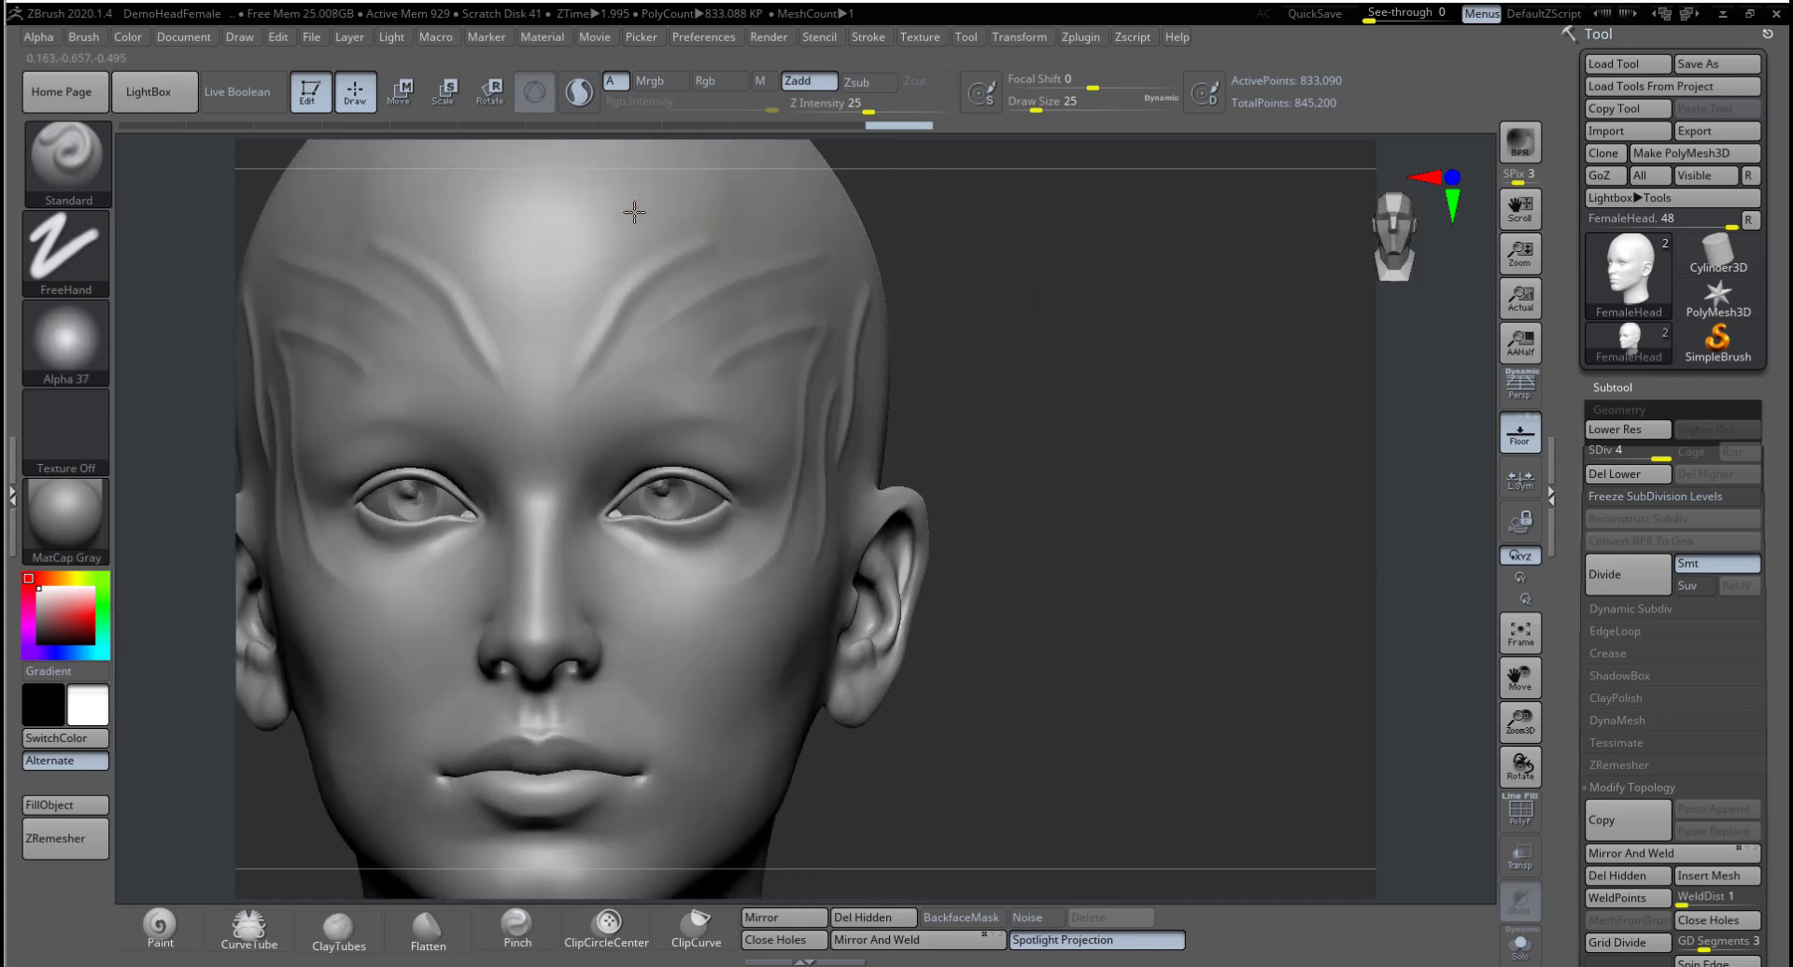
pyautogui.moveTo(632, 213); pyautogui.dragTo(530, 325)
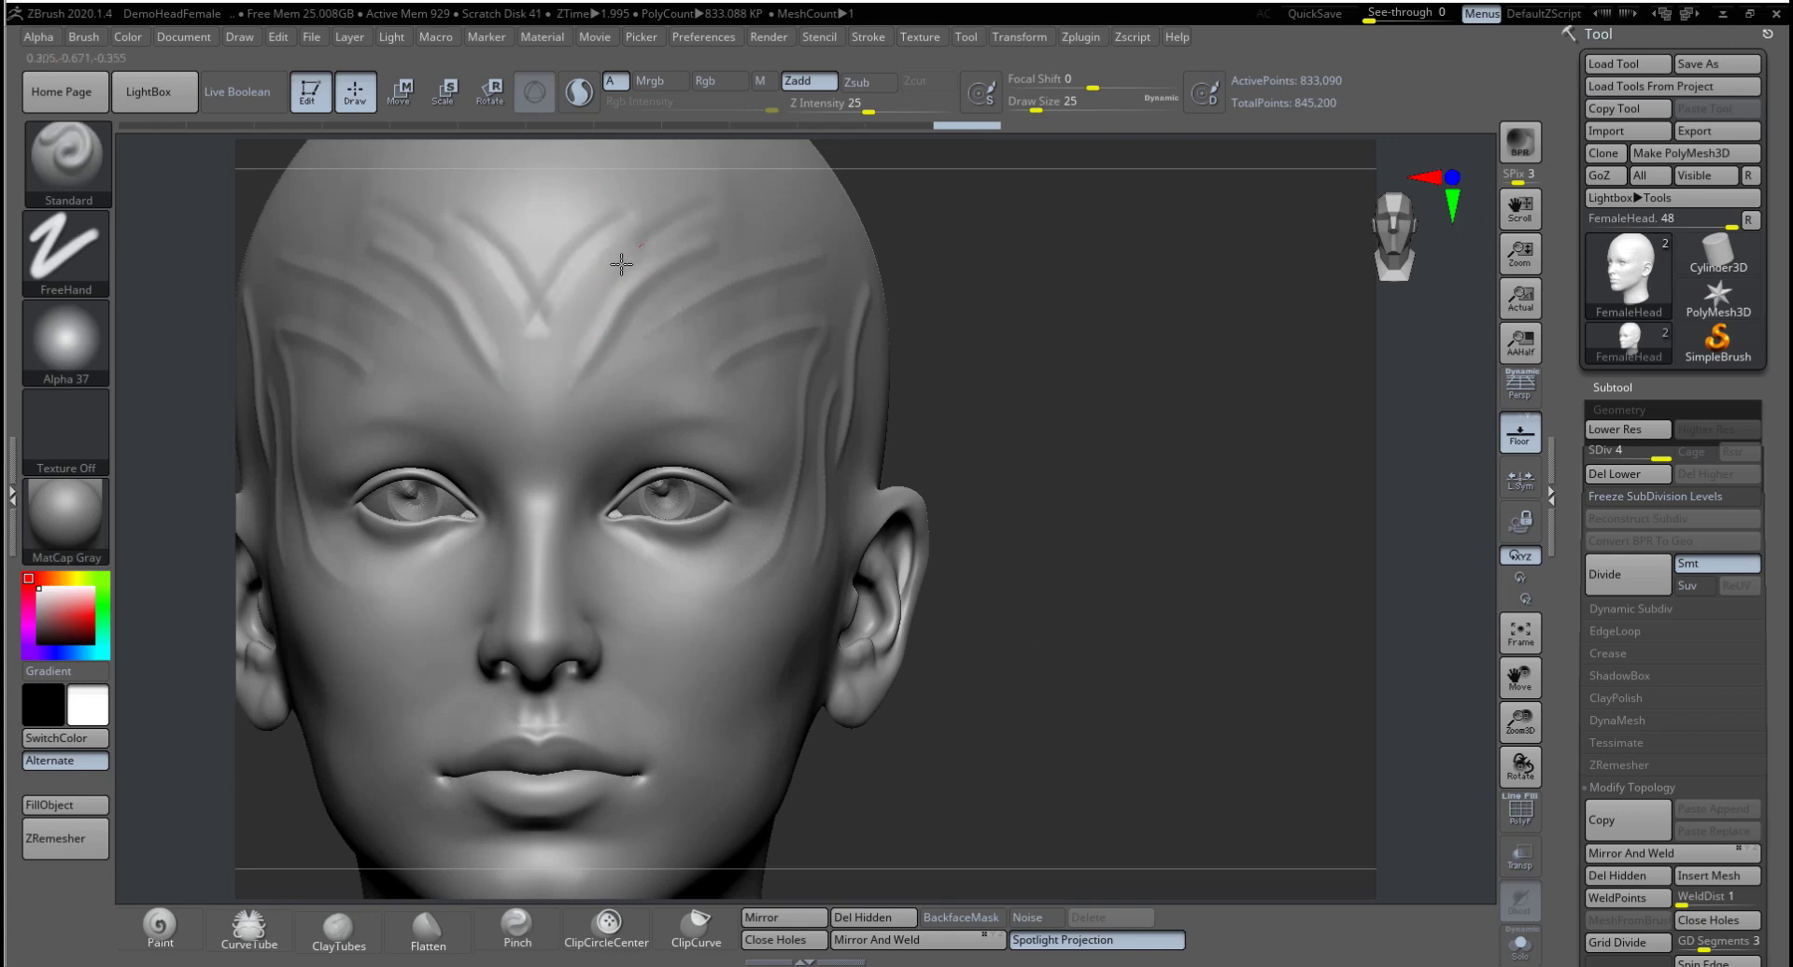
pyautogui.moveTo(621, 264); pyautogui.dragTo(586, 304)
pyautogui.moveTo(1008, 233); pyautogui.dragTo(815, 388)
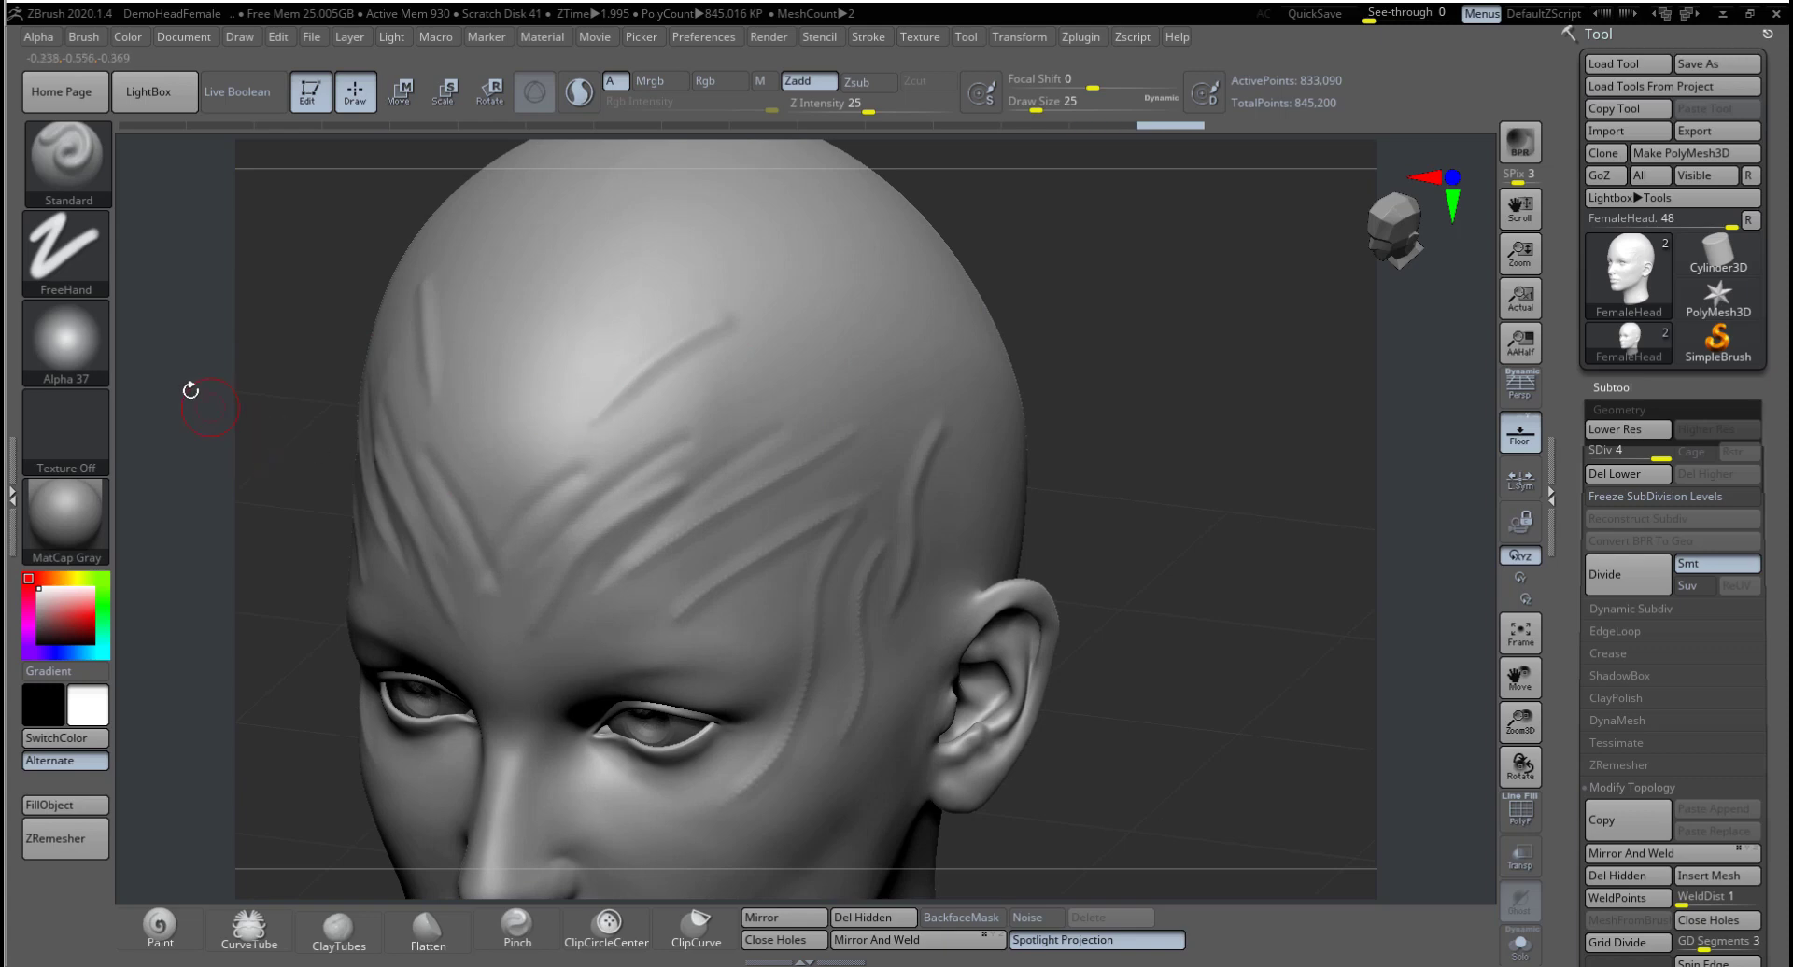
# Step: Turn the brush alpha off and draw more FreeHand ridges over the upper forehead
pyautogui.click(86, 353)
pyautogui.click(152, 345)
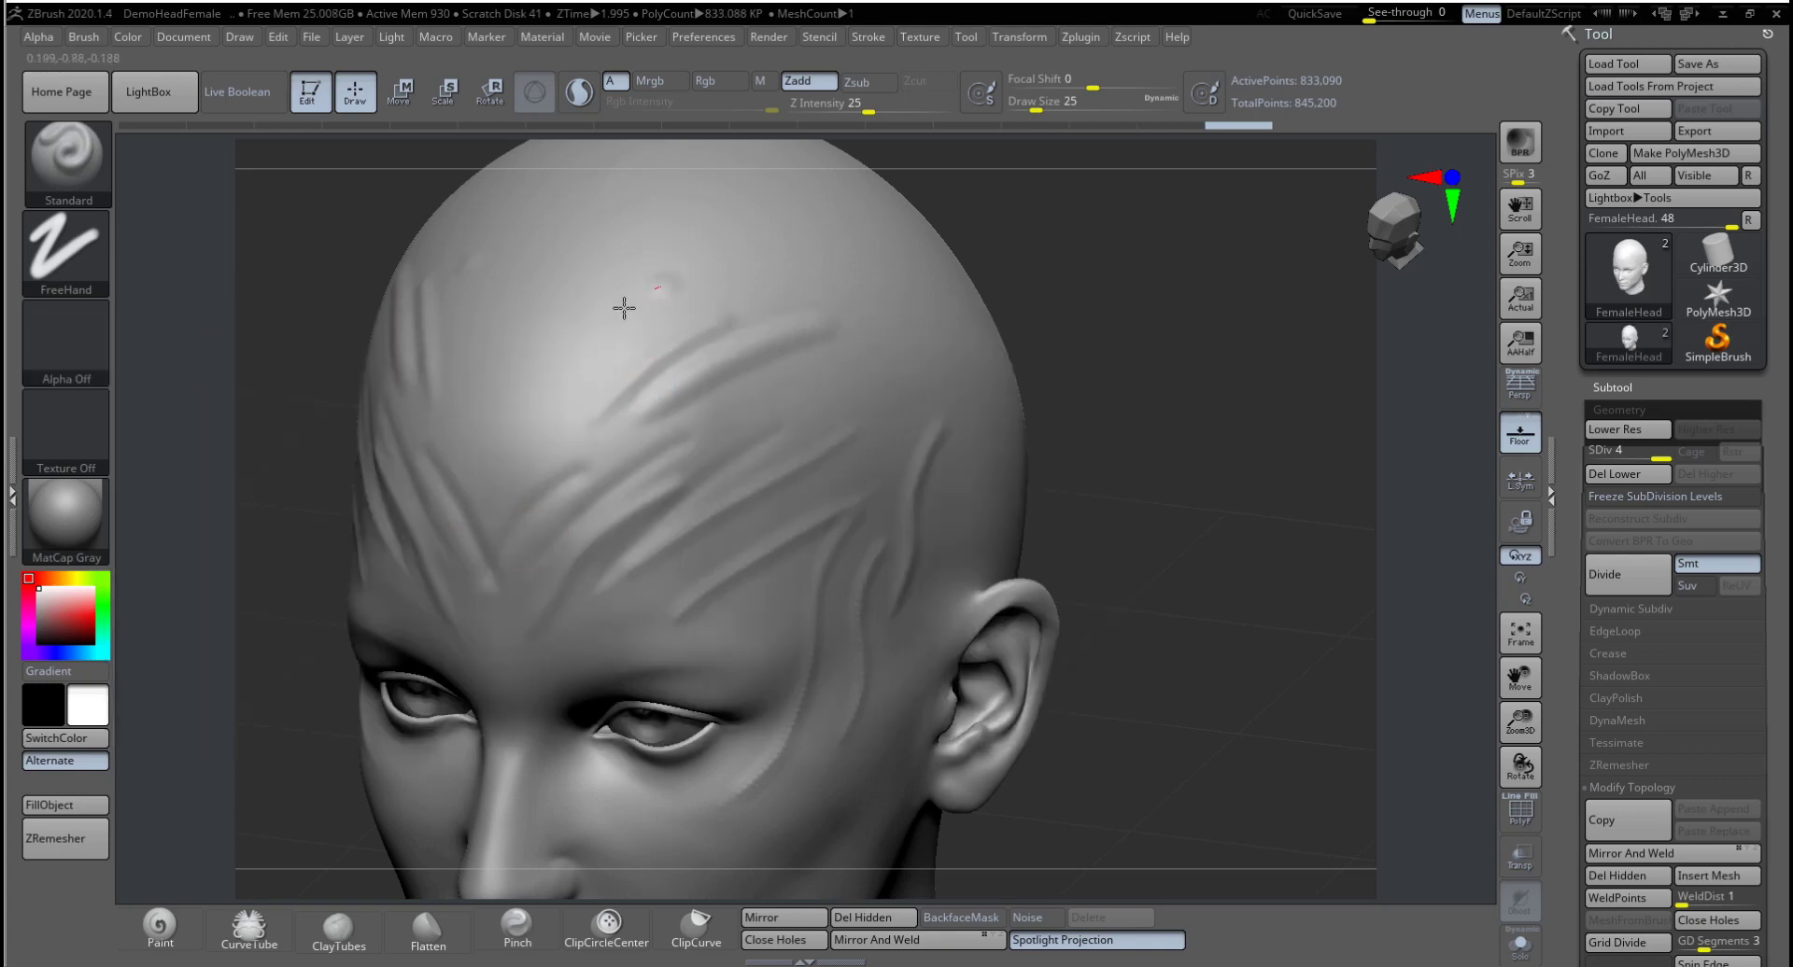
pyautogui.moveTo(1036, 317); pyautogui.dragTo(1096, 308)
pyautogui.moveTo(1196, 398); pyautogui.dragTo(1121, 320)
pyautogui.keyDown('alt'); pyautogui.moveTo(1222, 473); pyautogui.dragTo(1177, 370); pyautogui.keyUp('alt')
# Step: Smooth the ridges above the brow and sculpt further ridges above the ear
pyautogui.press('shift')
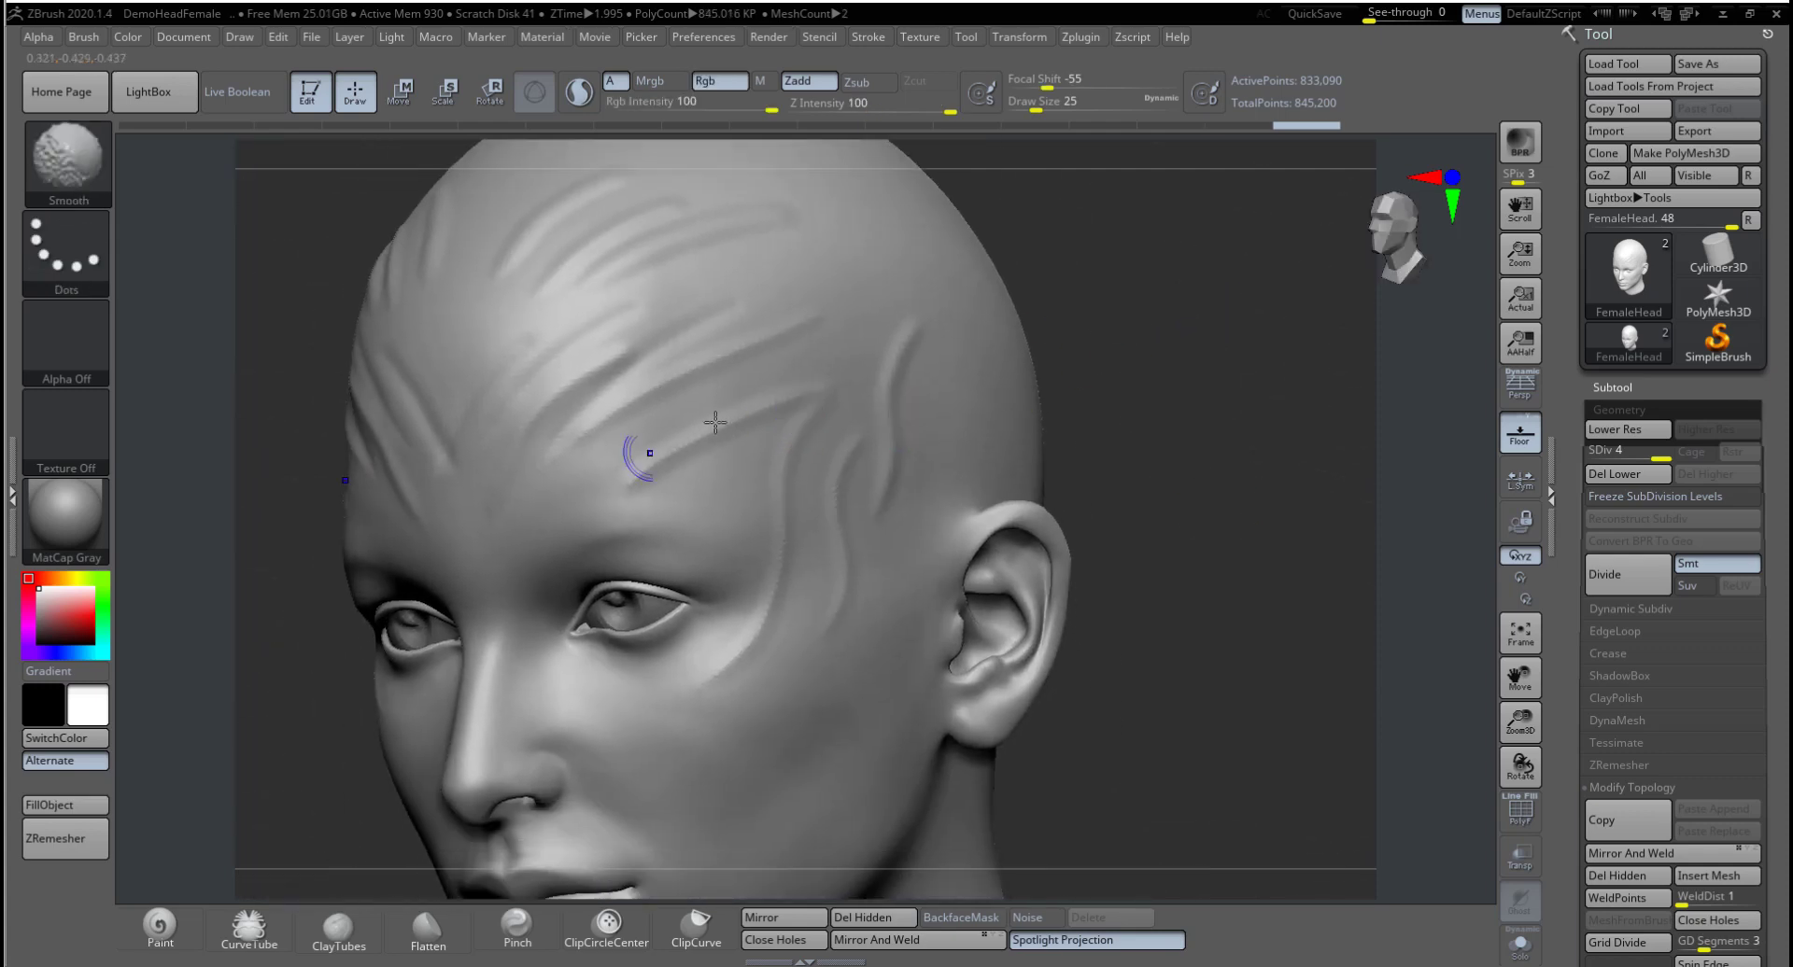
pyautogui.keyDown('shift'); pyautogui.moveTo(794, 406); pyautogui.dragTo(584, 499); pyautogui.keyUp('shift')
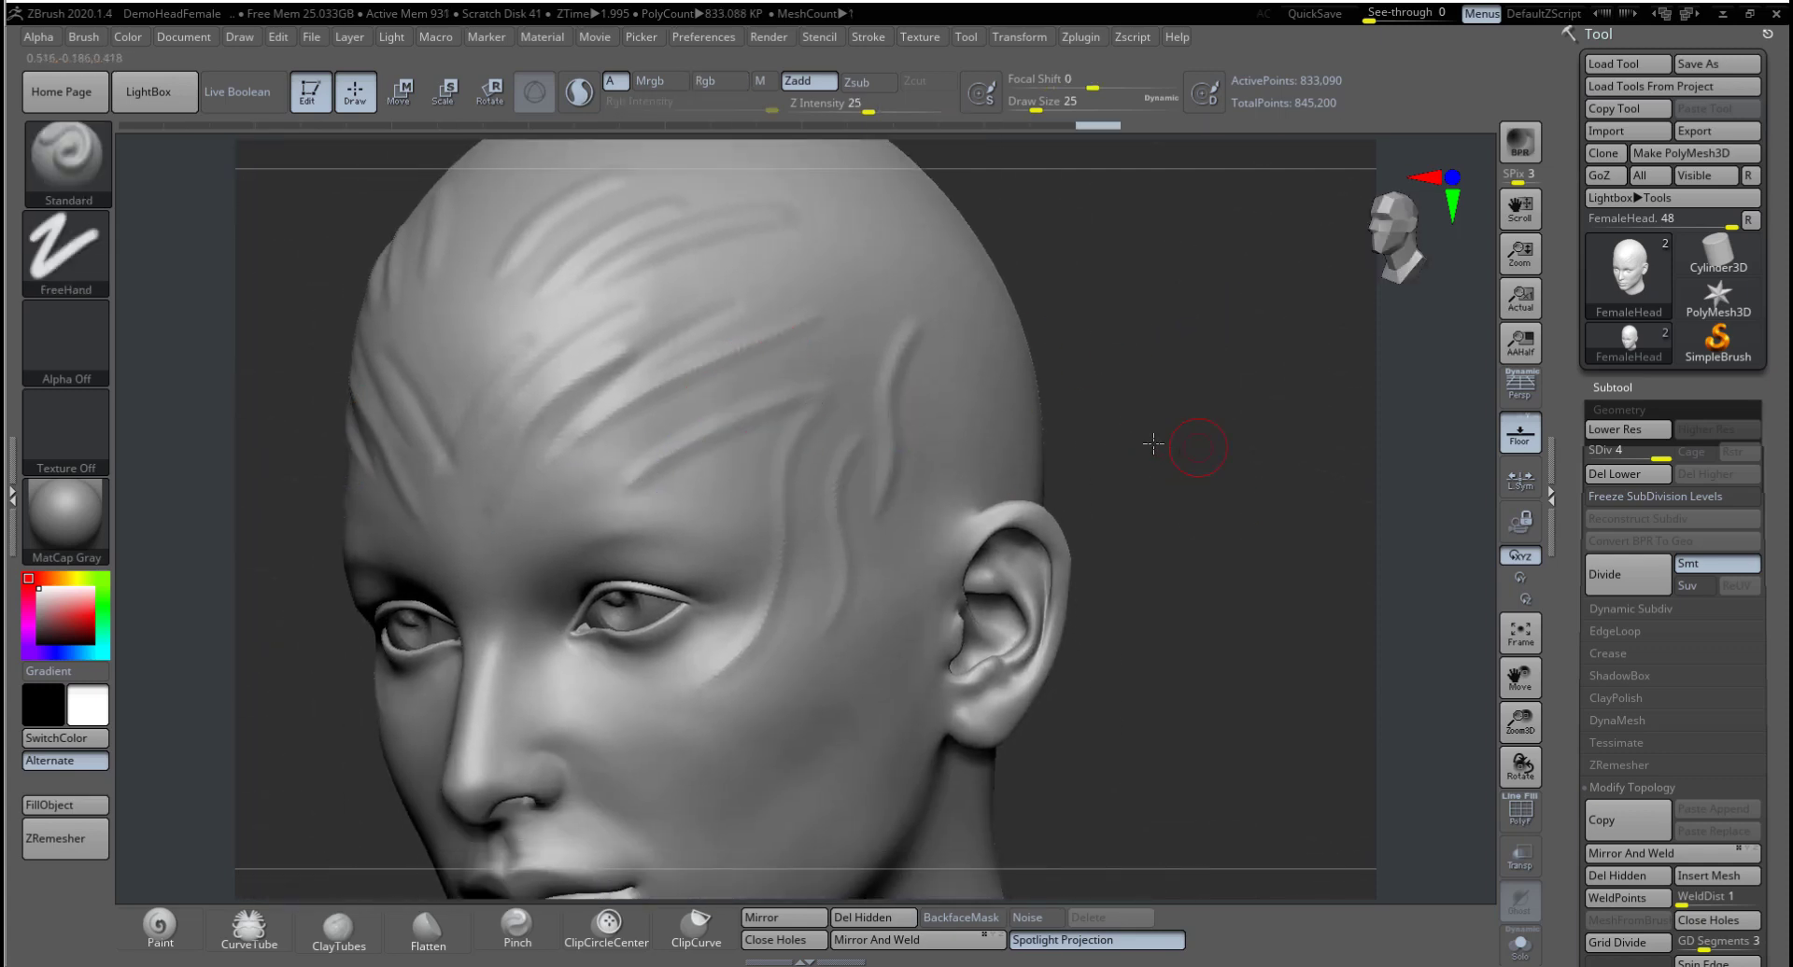
pyautogui.moveTo(1153, 445); pyautogui.dragTo(881, 552)
pyautogui.moveTo(560, 608); pyautogui.dragTo(840, 574)
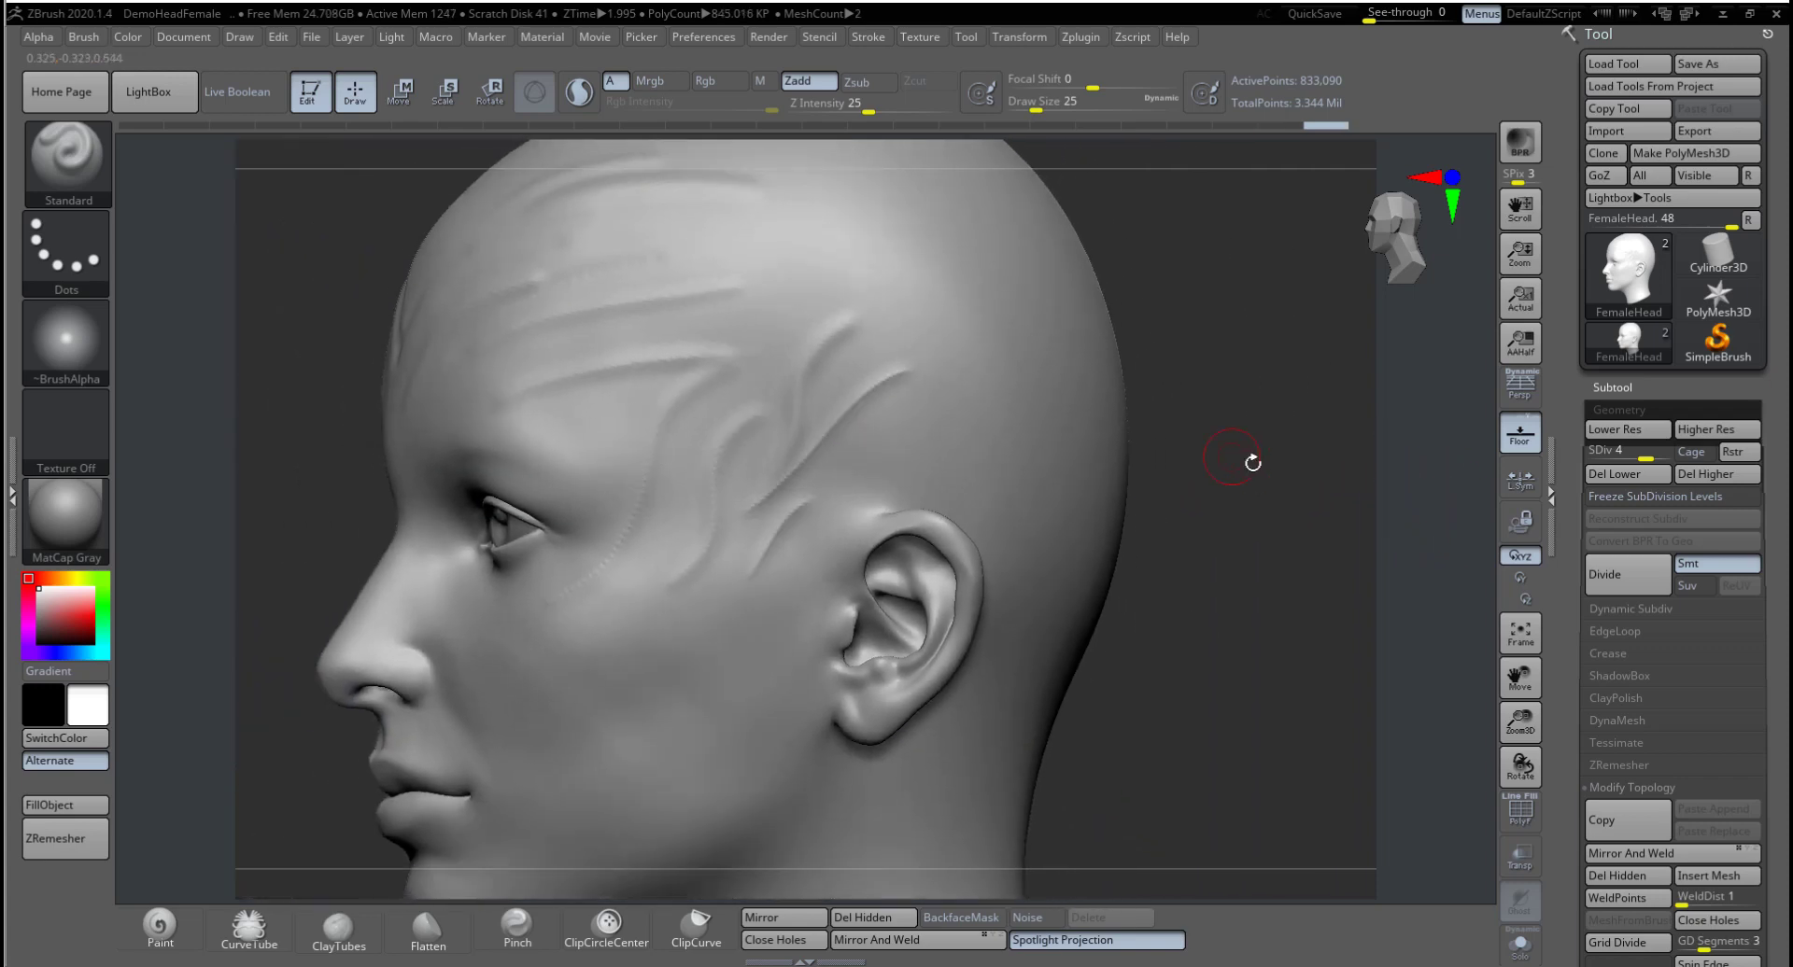
# Step: Raise the head to subdivision level 5
pyautogui.click(1715, 445)
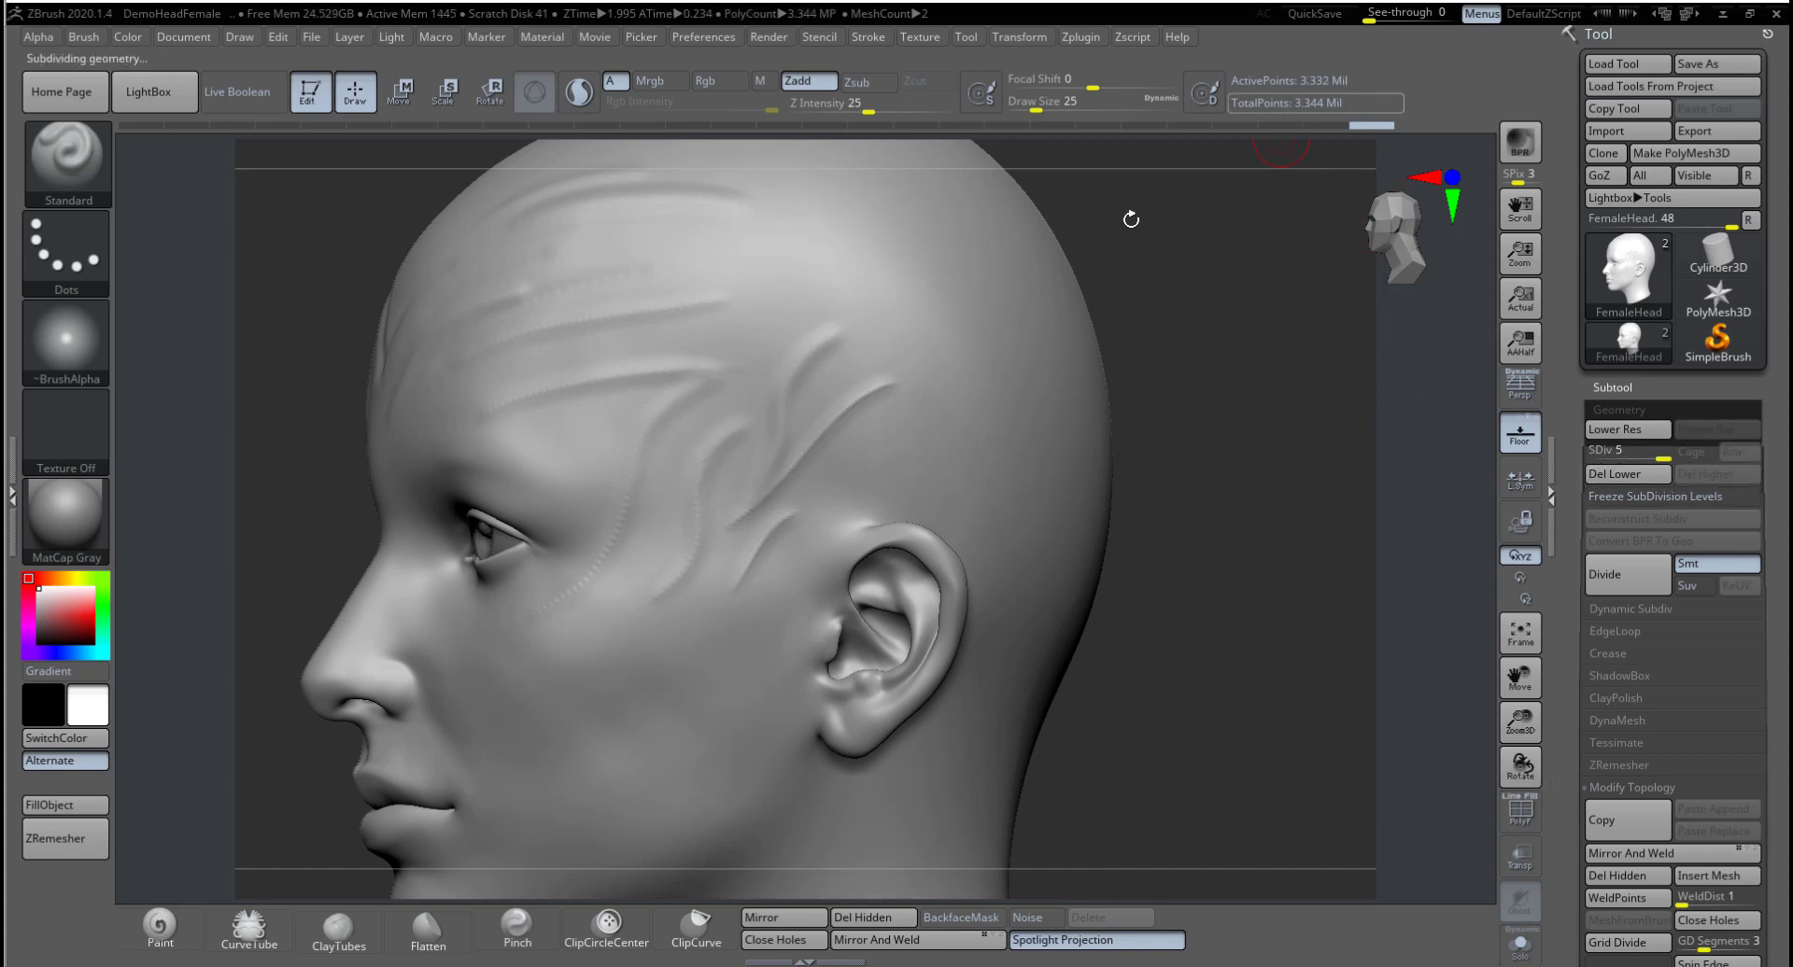
pyautogui.keyDown('alt'); pyautogui.moveTo(1237, 465); pyautogui.dragTo(1214, 568); pyautogui.keyUp('alt')
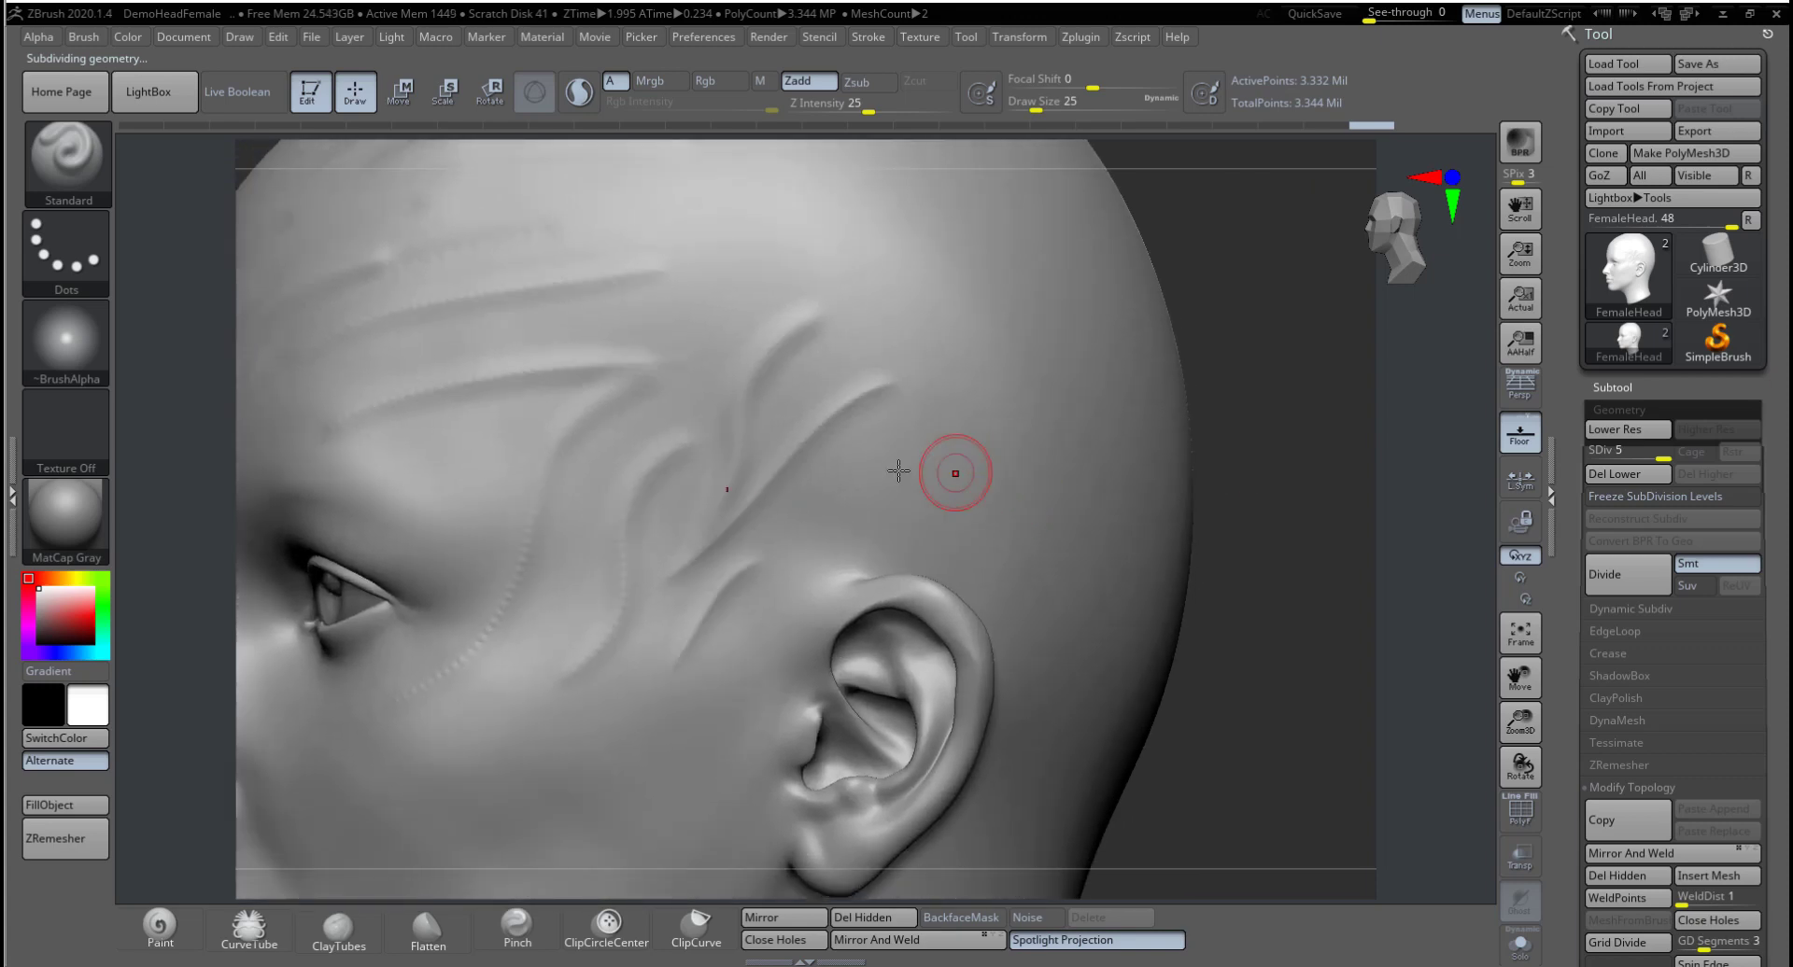
# Step: Draw long, fine Dots ridges above the ear and across the side of the skull at draw size 25
pyautogui.moveTo(990, 426); pyautogui.dragTo(887, 479)
pyautogui.moveTo(753, 593); pyautogui.dragTo(738, 607)
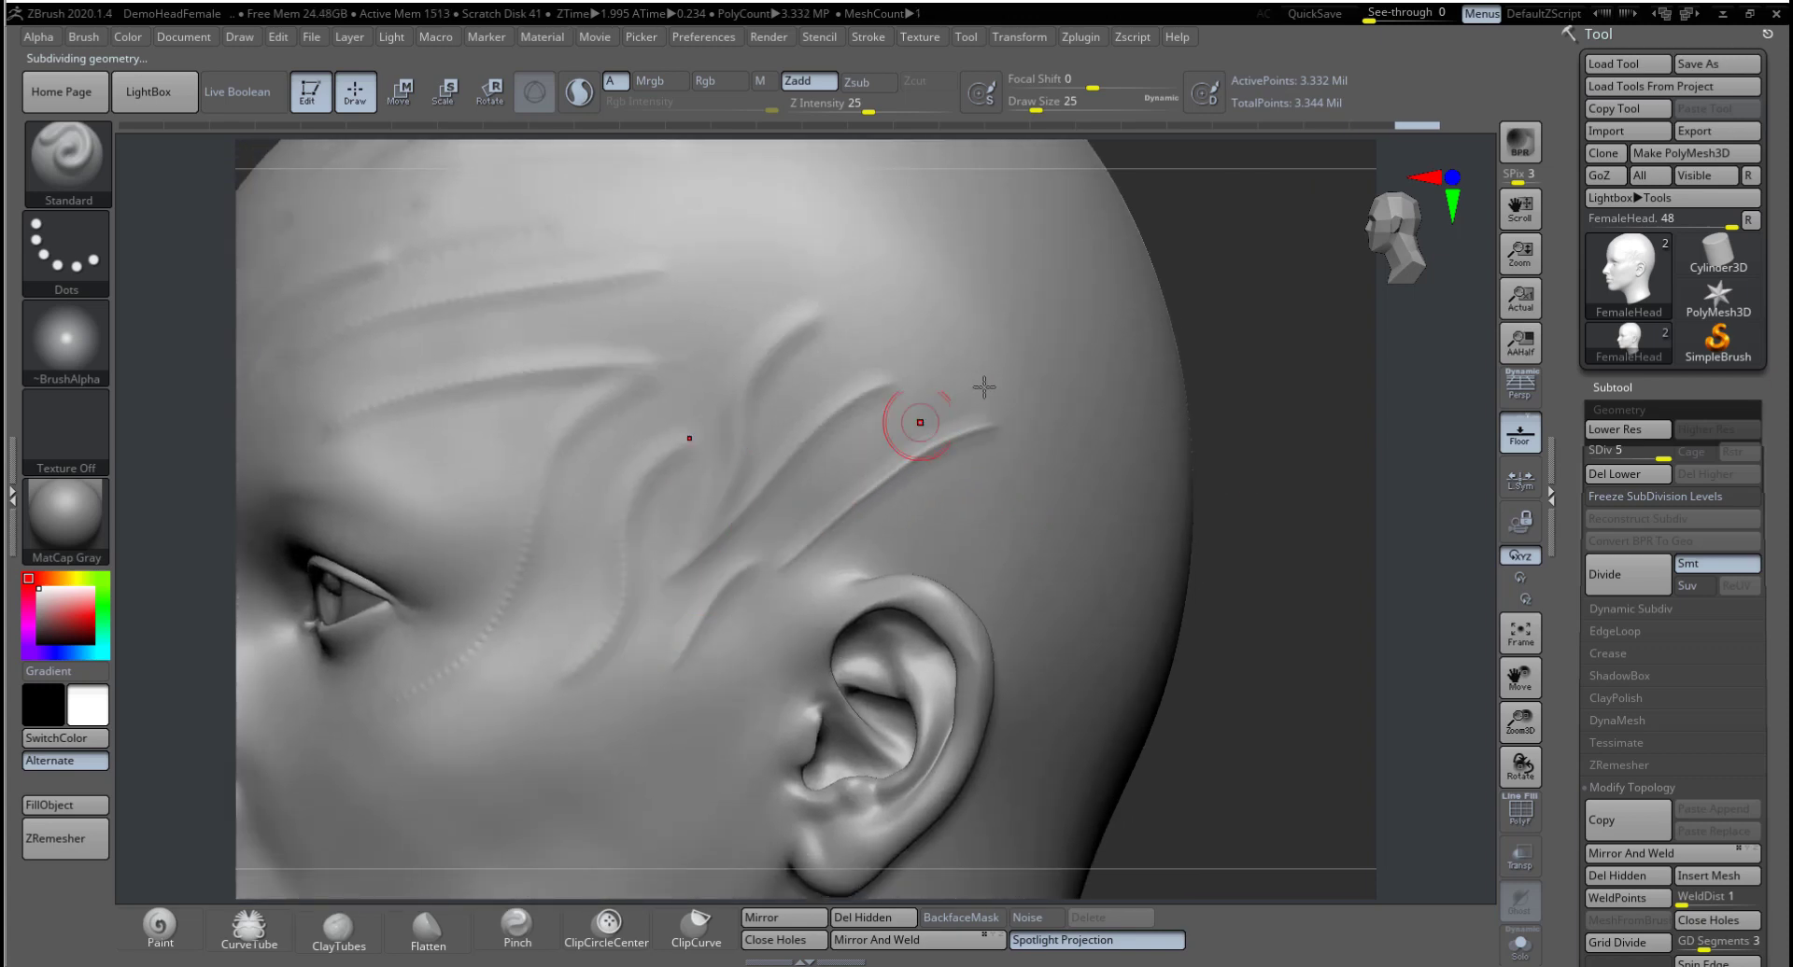
pyautogui.moveTo(1029, 355); pyautogui.dragTo(744, 526)
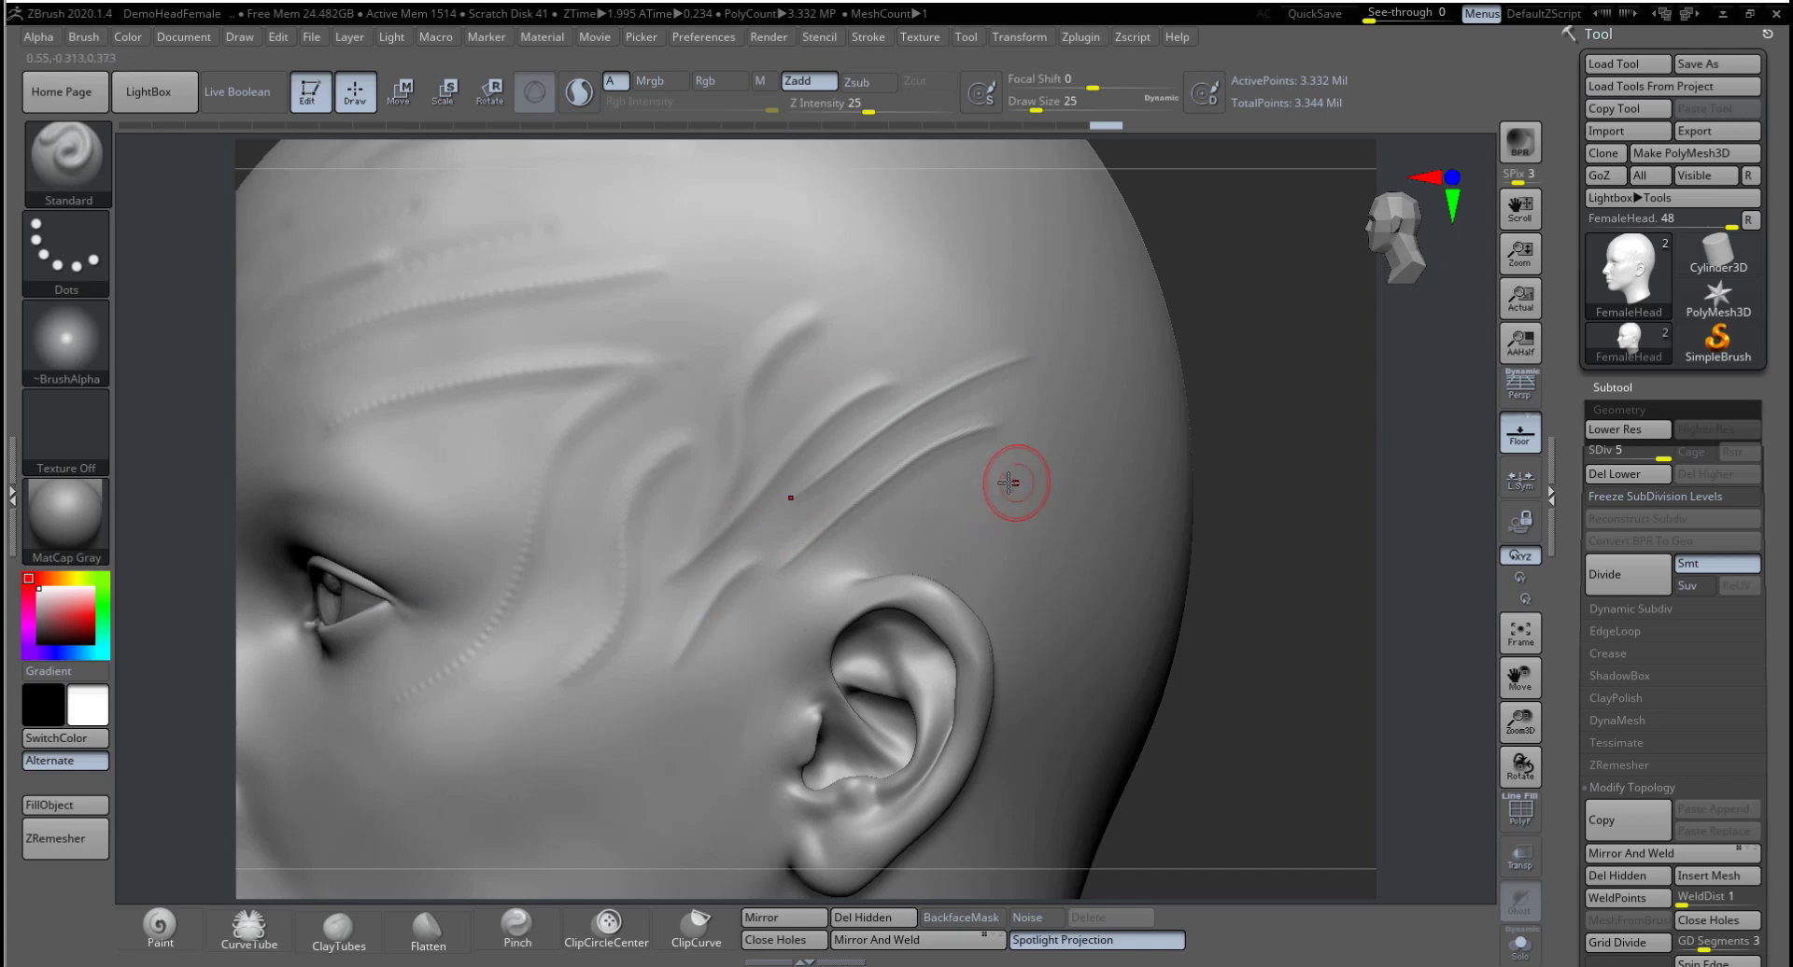
pyautogui.moveTo(1012, 480); pyautogui.dragTo(548, 640)
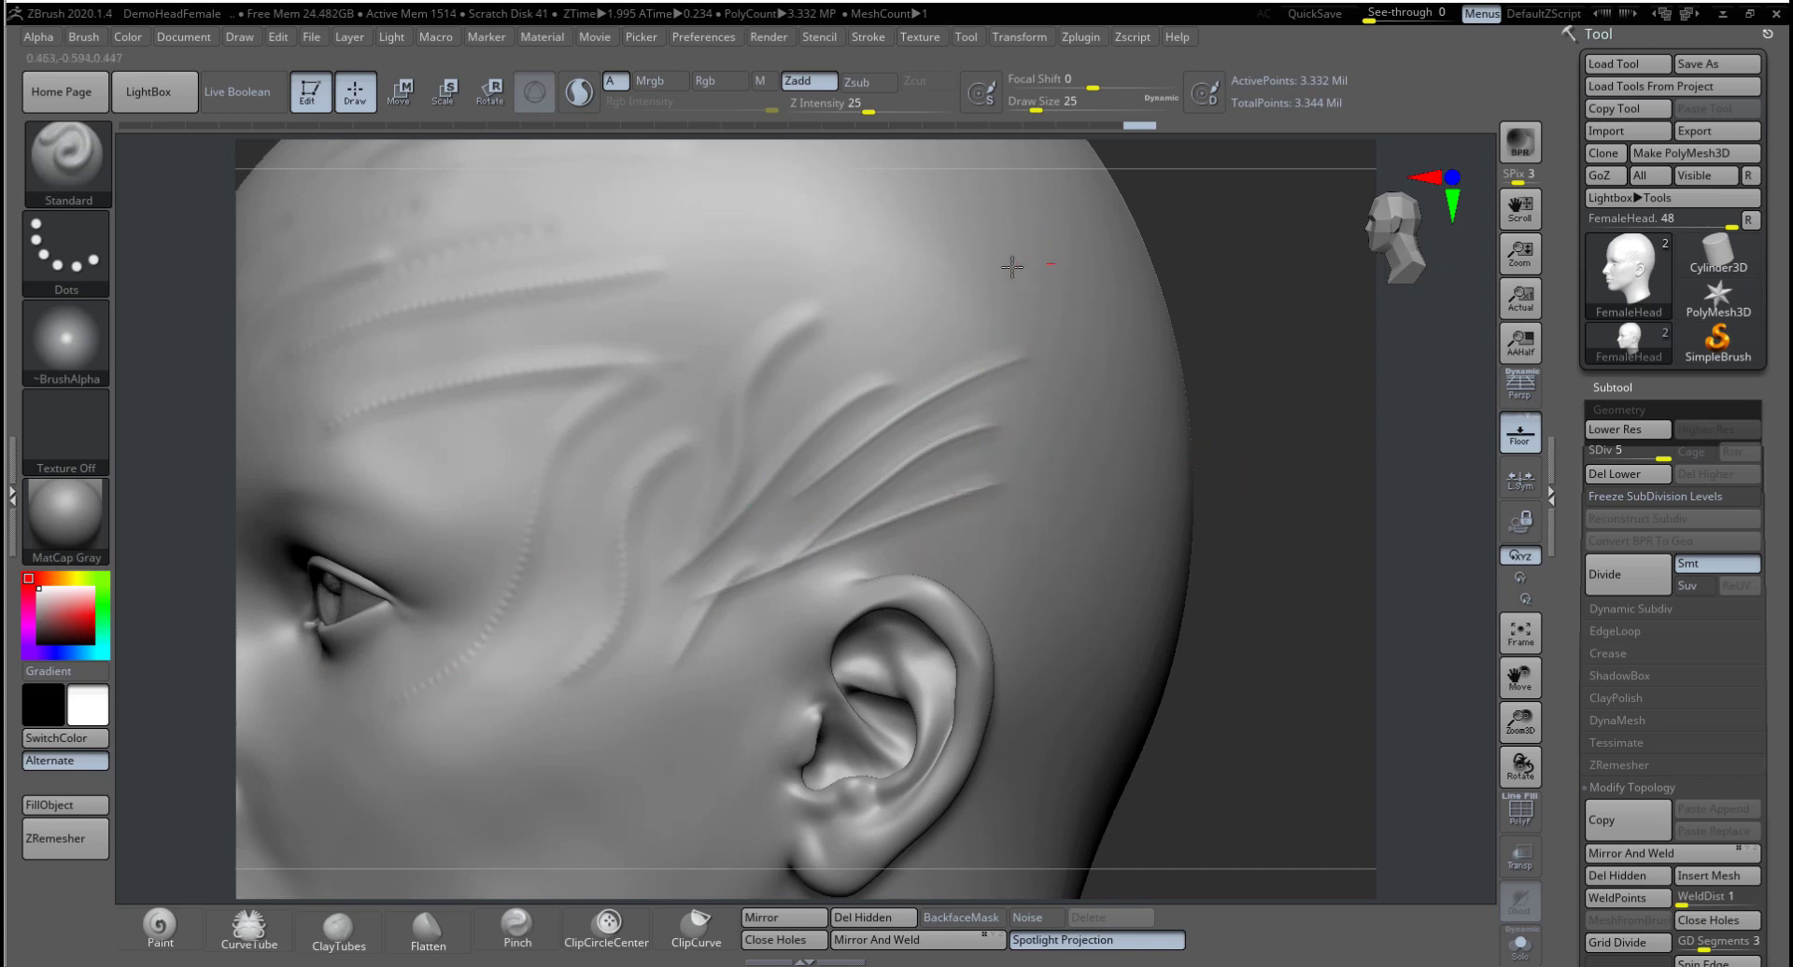
pyautogui.moveTo(1012, 268); pyautogui.dragTo(702, 335)
pyautogui.moveTo(1261, 304); pyautogui.dragTo(1276, 386)
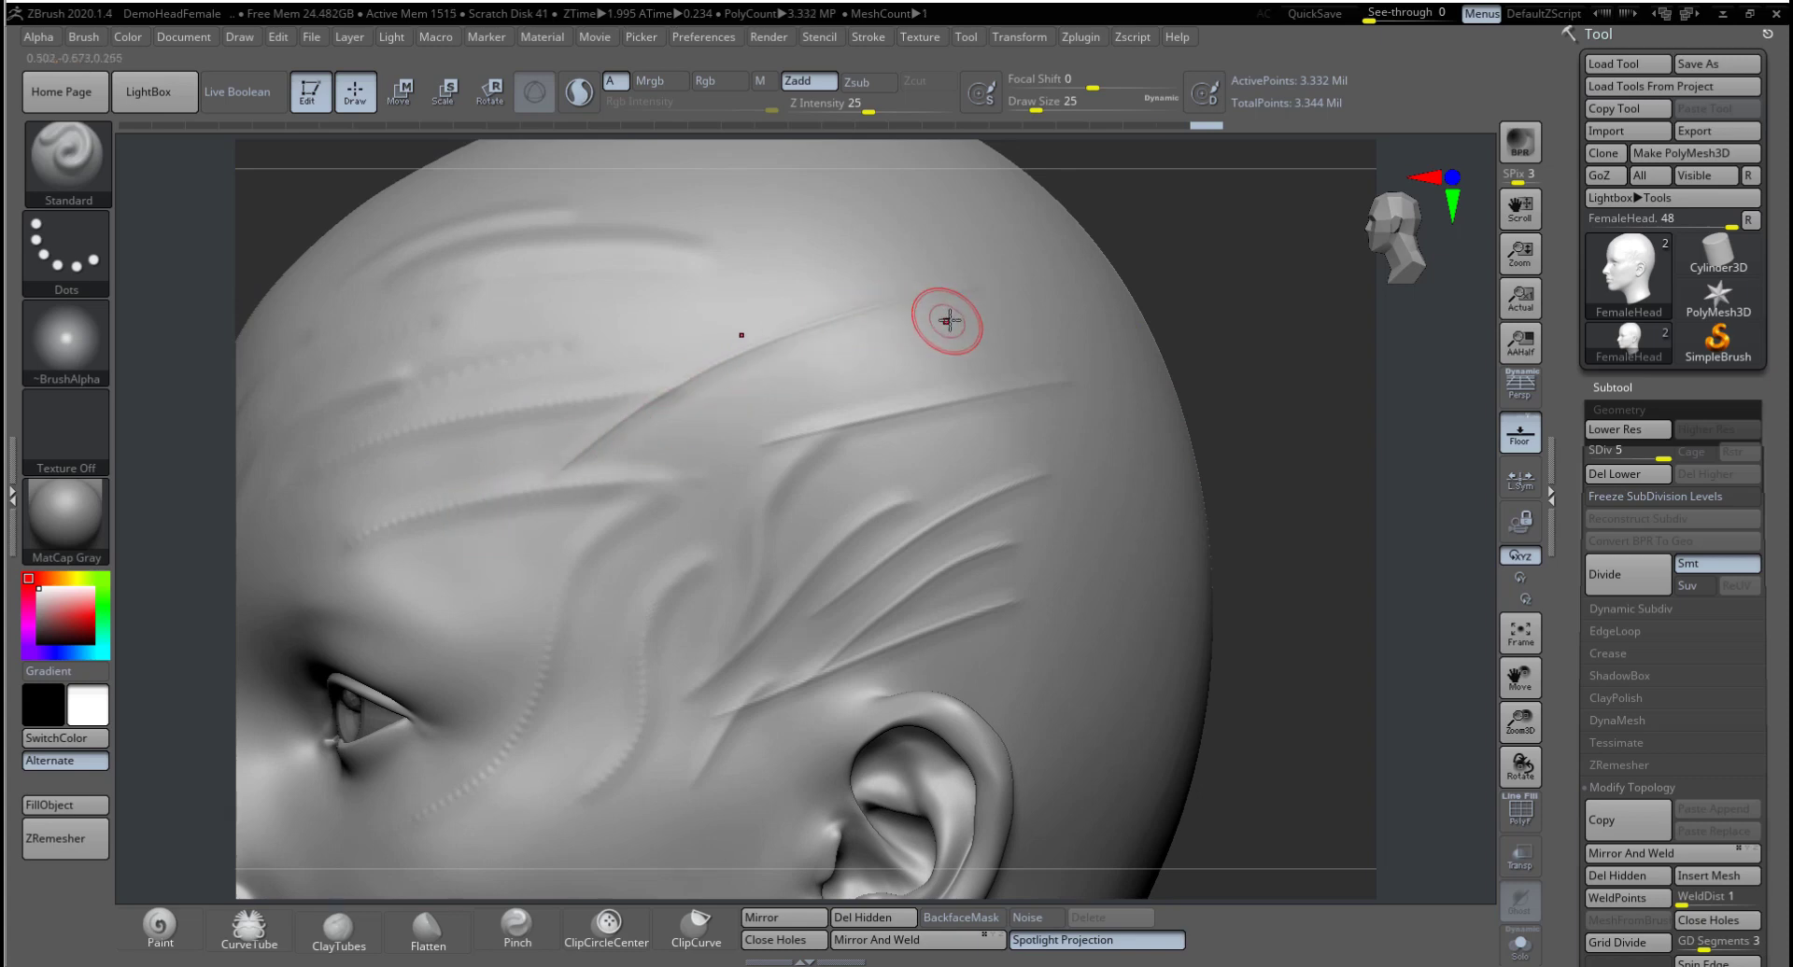
pyautogui.moveTo(741, 383); pyautogui.dragTo(1009, 250)
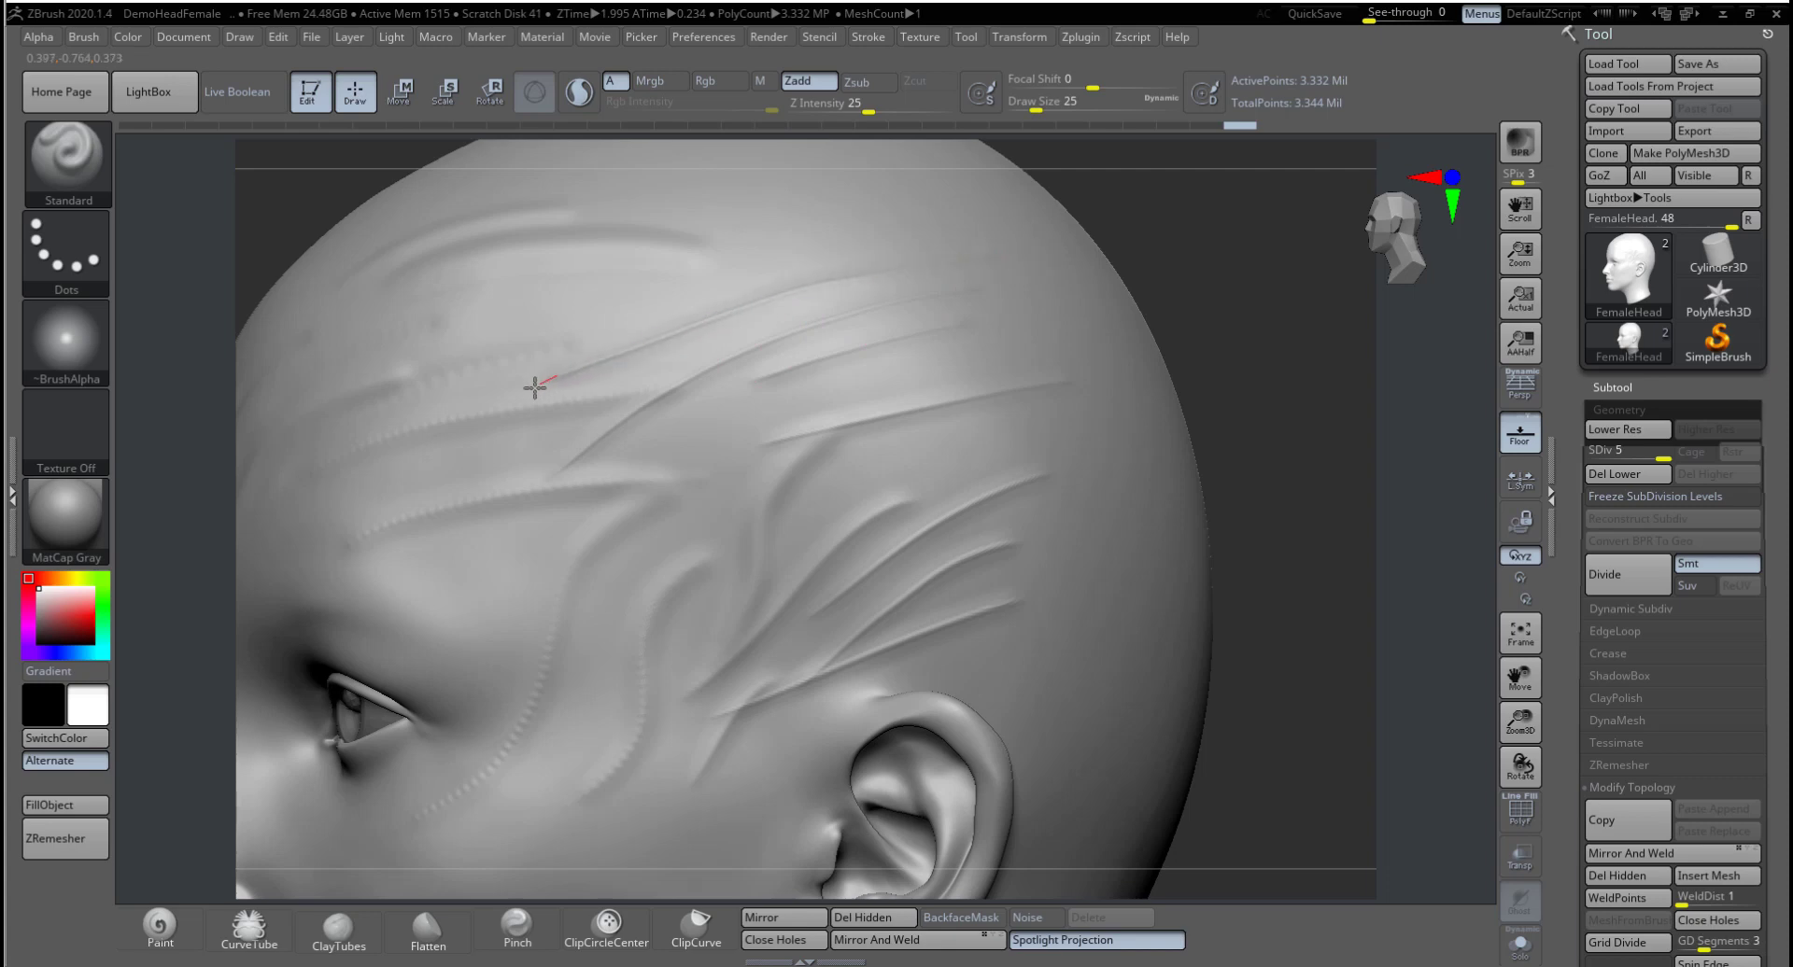
pyautogui.moveTo(980, 353)
pyautogui.mouseDown()
pyautogui.moveTo(761, 404)
pyautogui.moveTo(552, 492)
pyautogui.moveTo(488, 561)
pyautogui.mouseUp()
pyautogui.moveTo(1105, 389)
pyautogui.mouseDown()
pyautogui.moveTo(604, 532)
pyautogui.moveTo(571, 561)
pyautogui.mouseUp()
# Step: Undo all the Dots ridges drawn at subdivision level 5 on the side of the head
pyautogui.hotkey('ctrl', 'z')
pyautogui.hotkey('ctrl', 'z')
pyautogui.hotkey('ctrl', 'z')
pyautogui.hotkey('ctrl', 'z')
pyautogui.hotkey('ctrl', 'z')
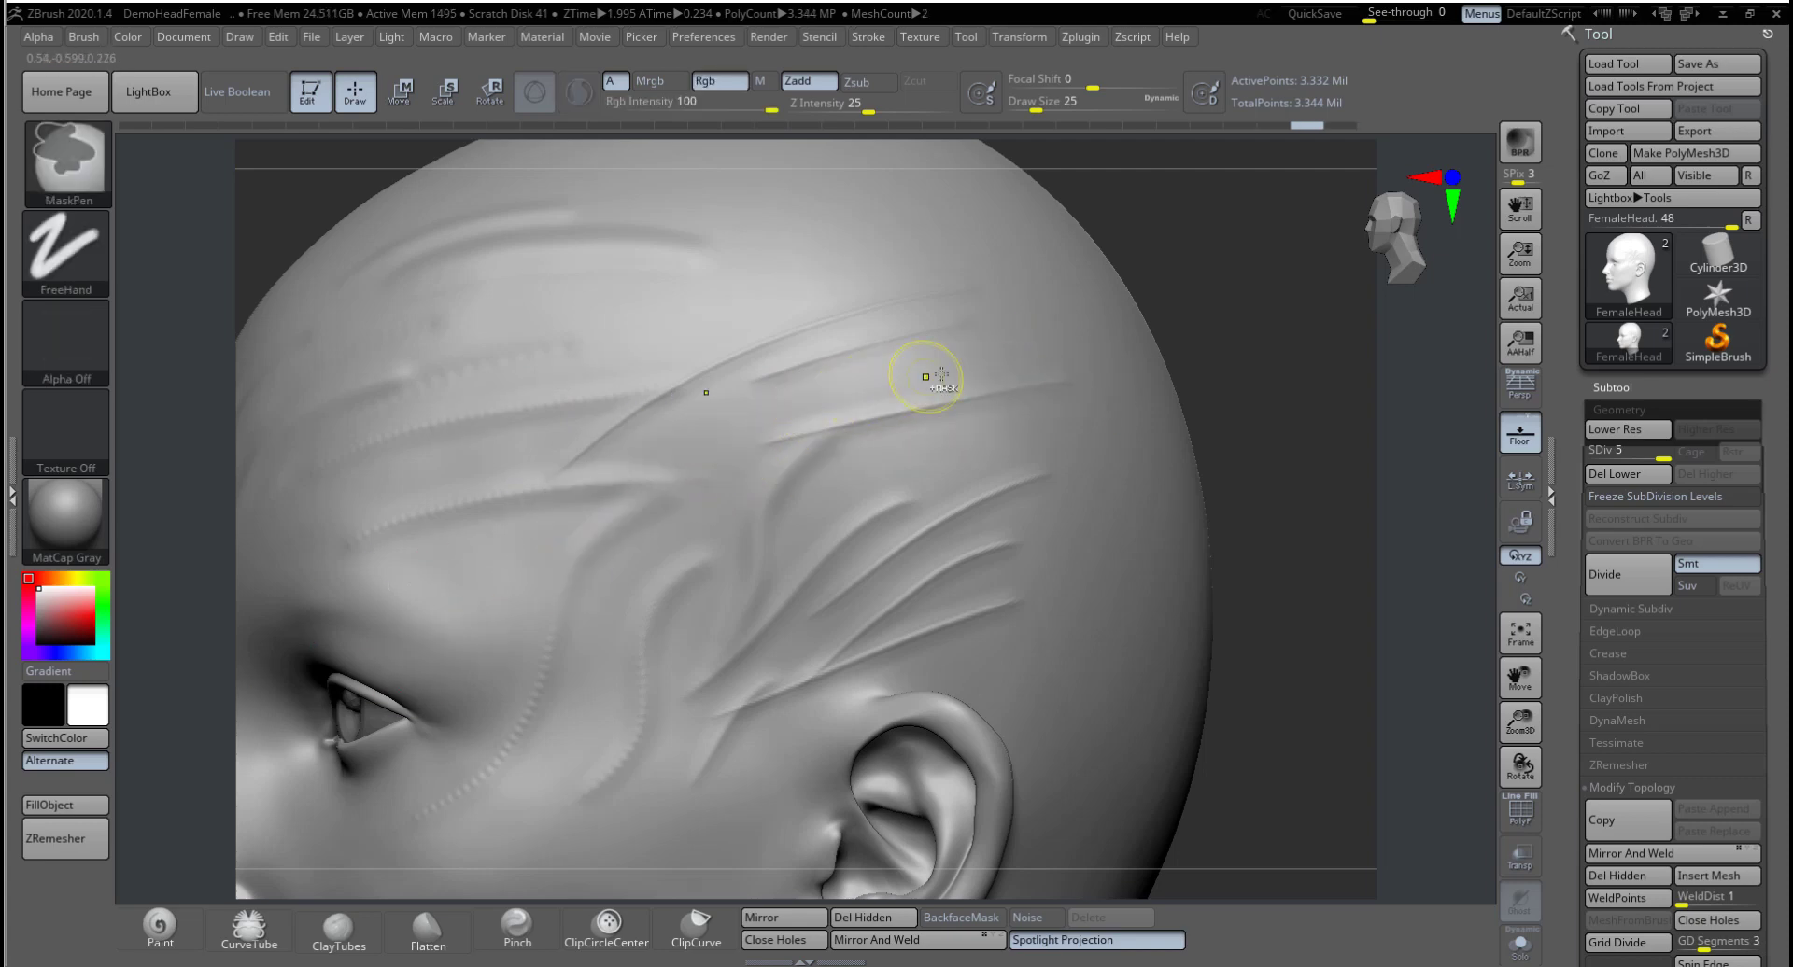
pyautogui.hotkey('ctrl', 'z')
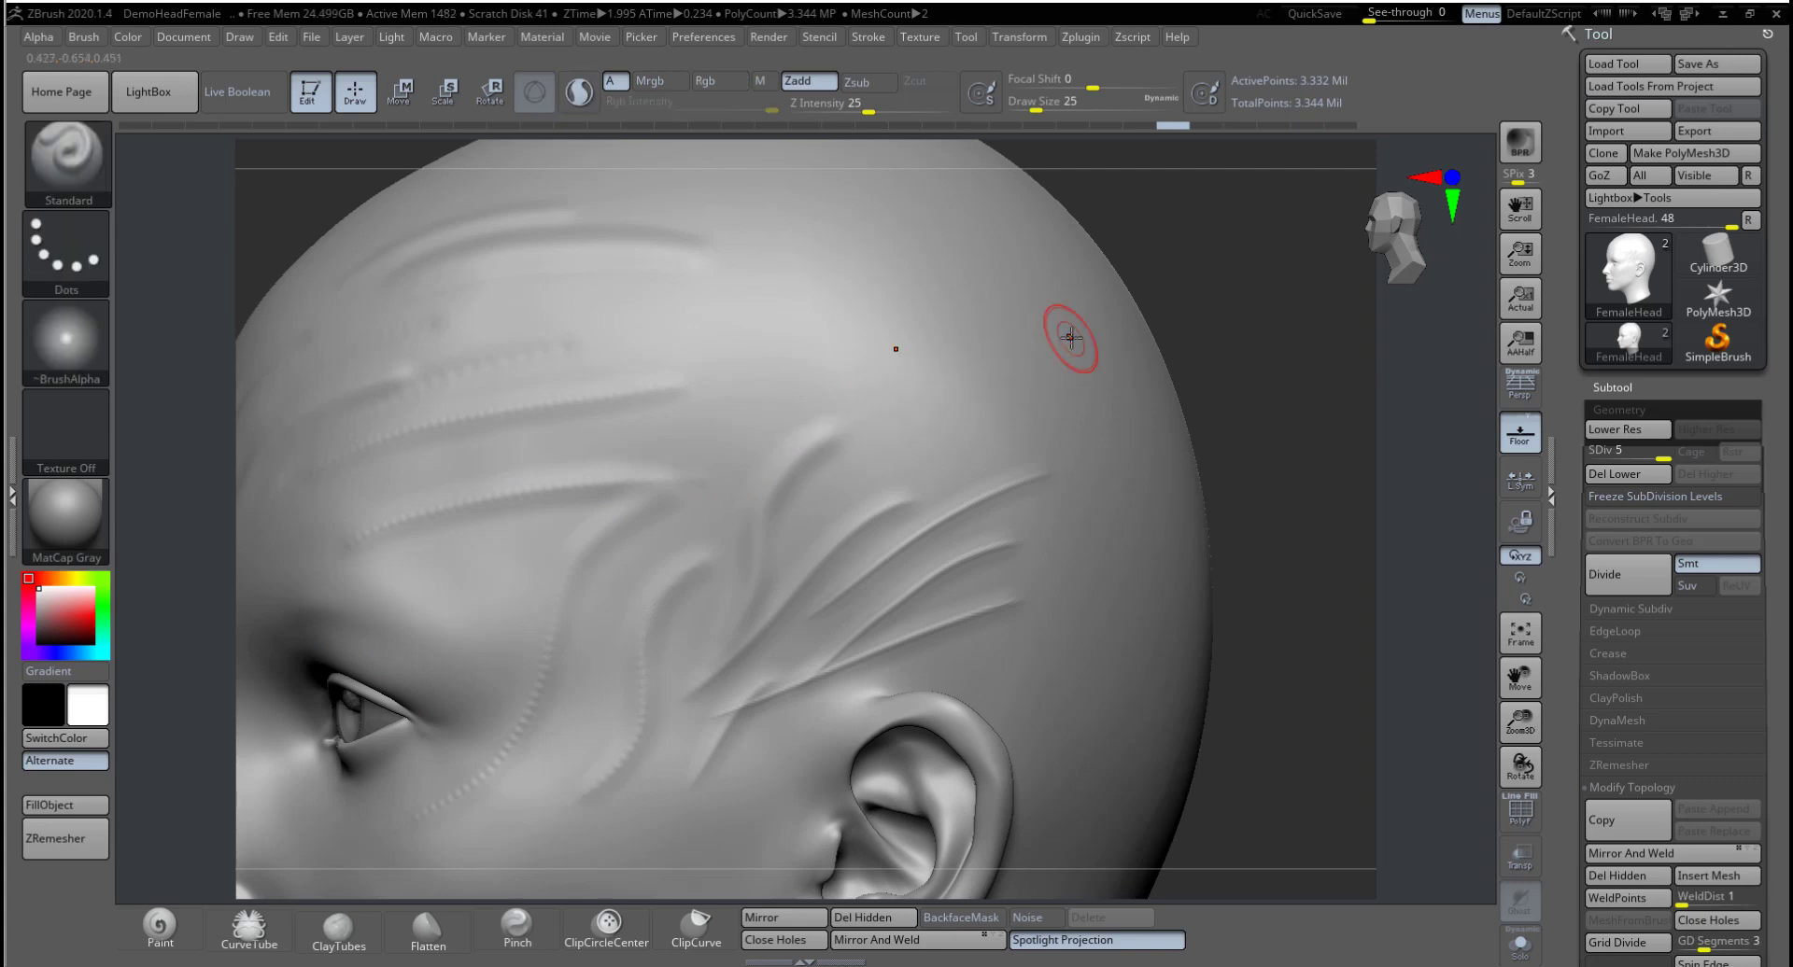
pyautogui.hotkey('ctrl', 'z')
pyautogui.hotkey('ctrl', 'z')
pyautogui.hotkey('ctrl', 'z')
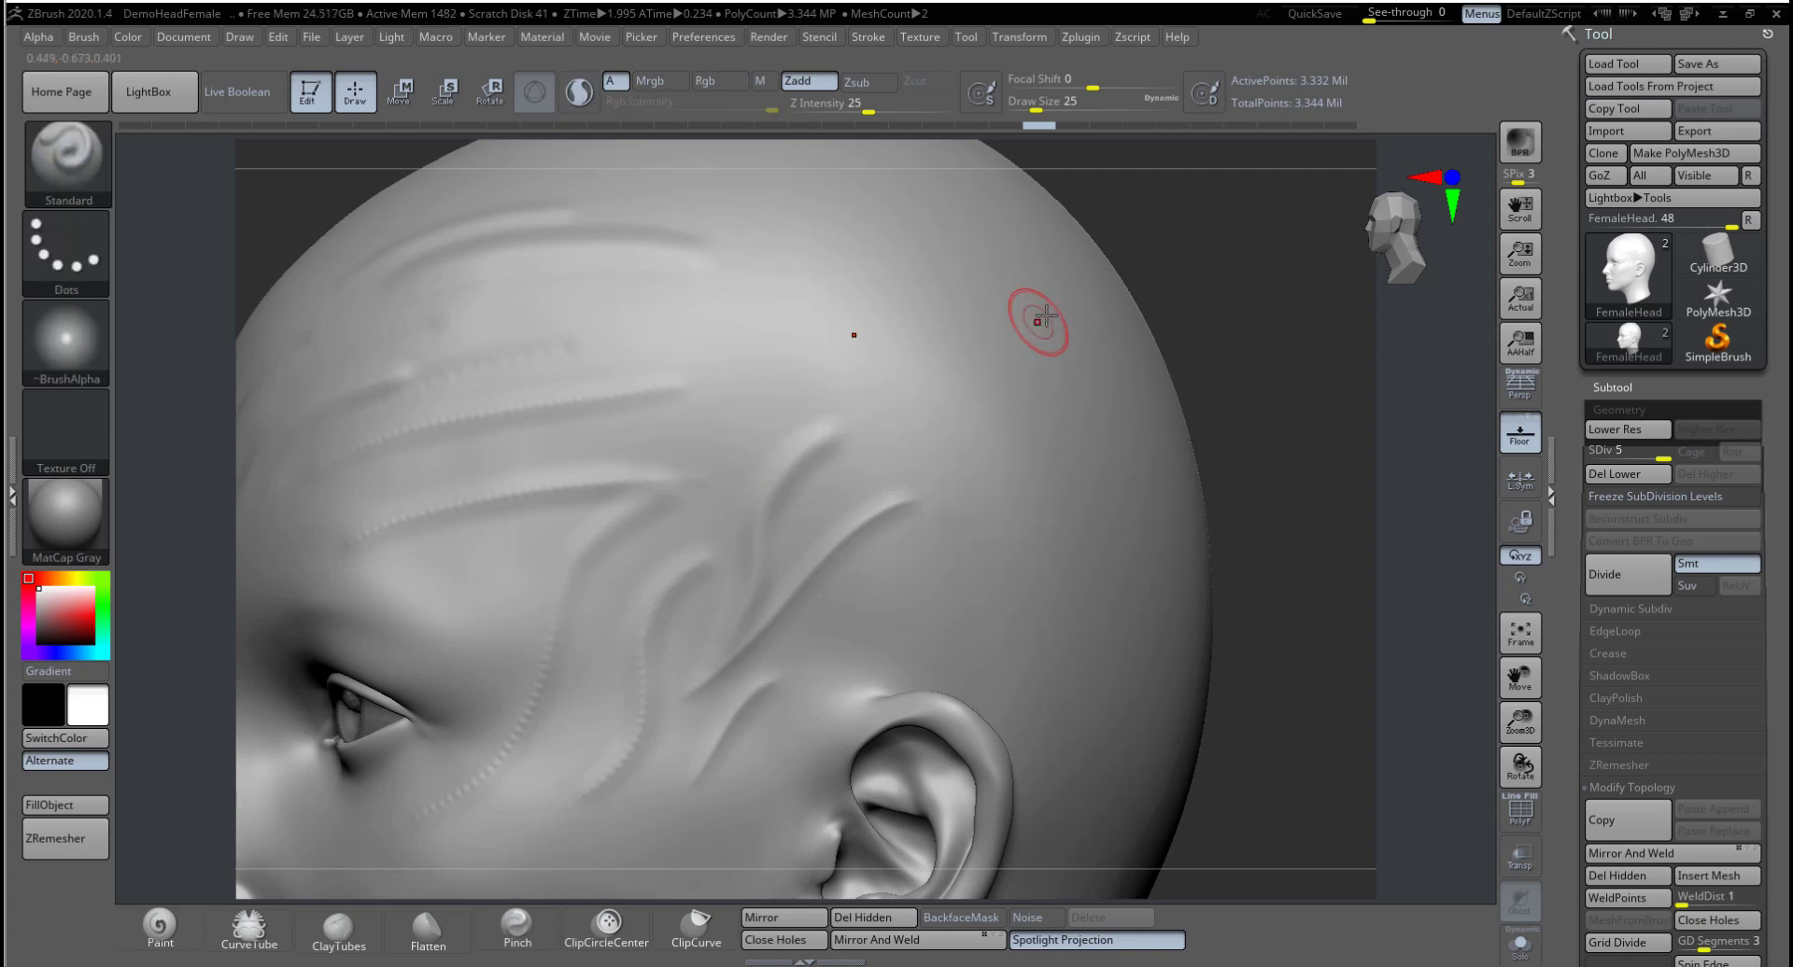
# Step: Try single long Dots strokes from the back of the skull toward the temple, undoing each one
pyautogui.moveTo(889, 328); pyautogui.dragTo(614, 414)
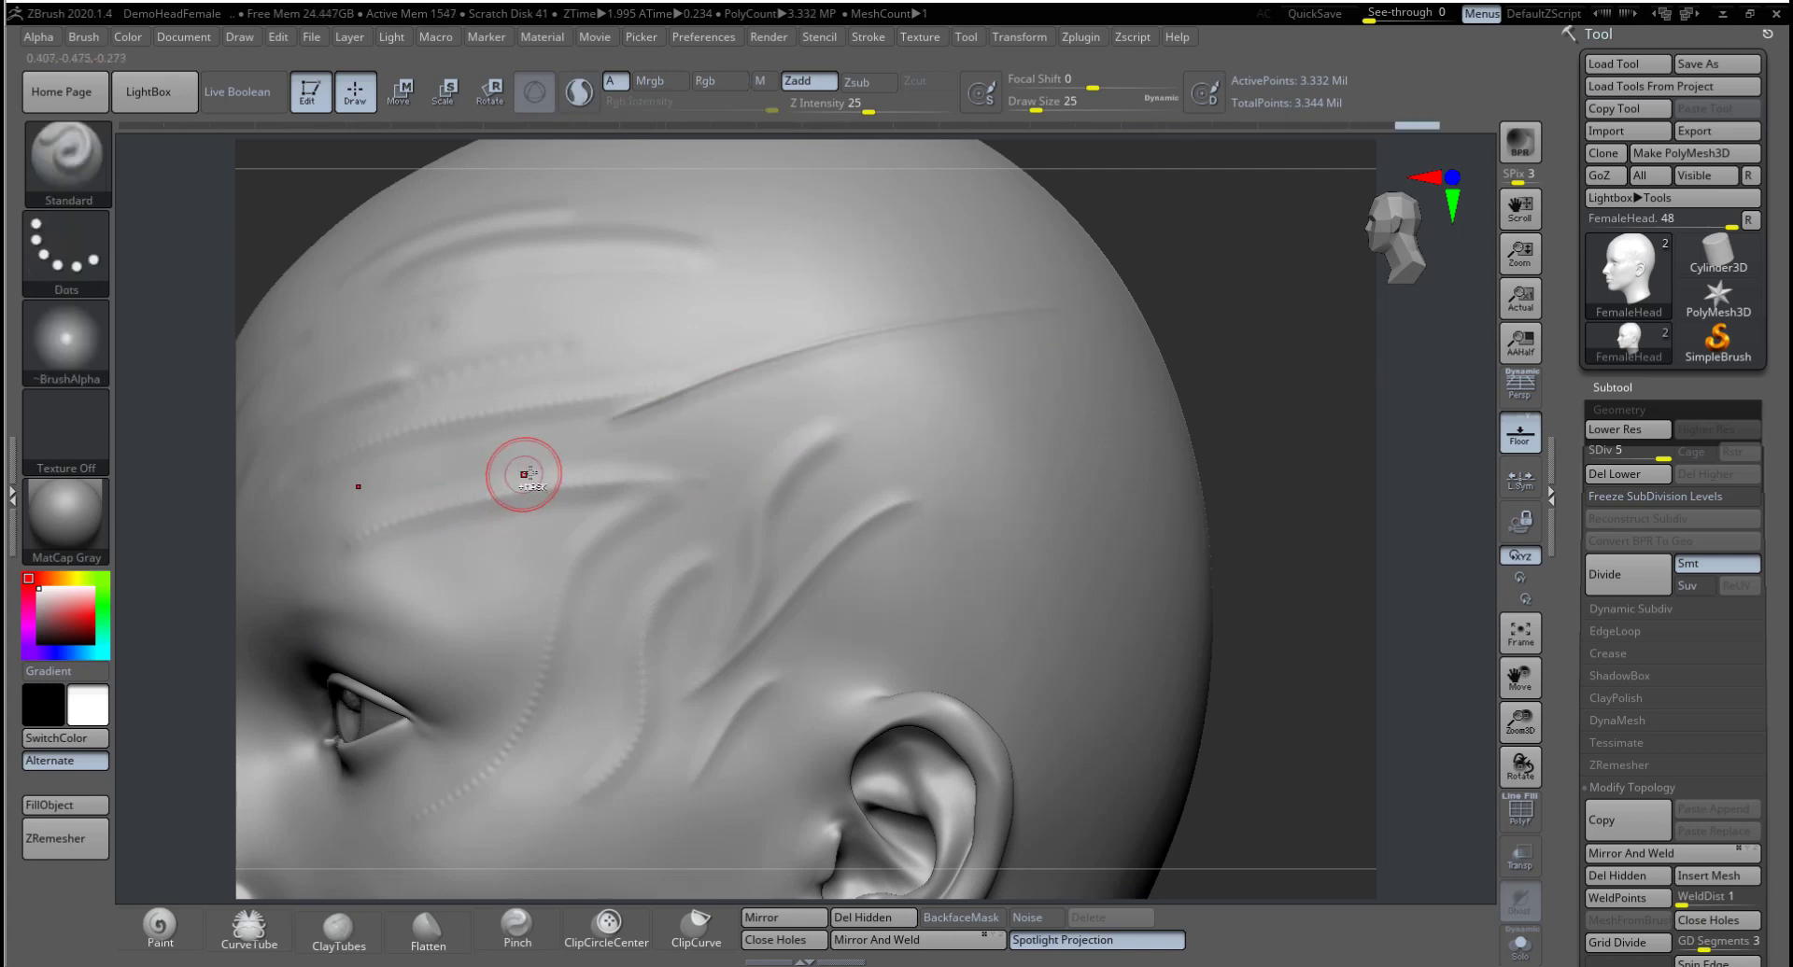
pyautogui.hotkey('ctrl', 'z')
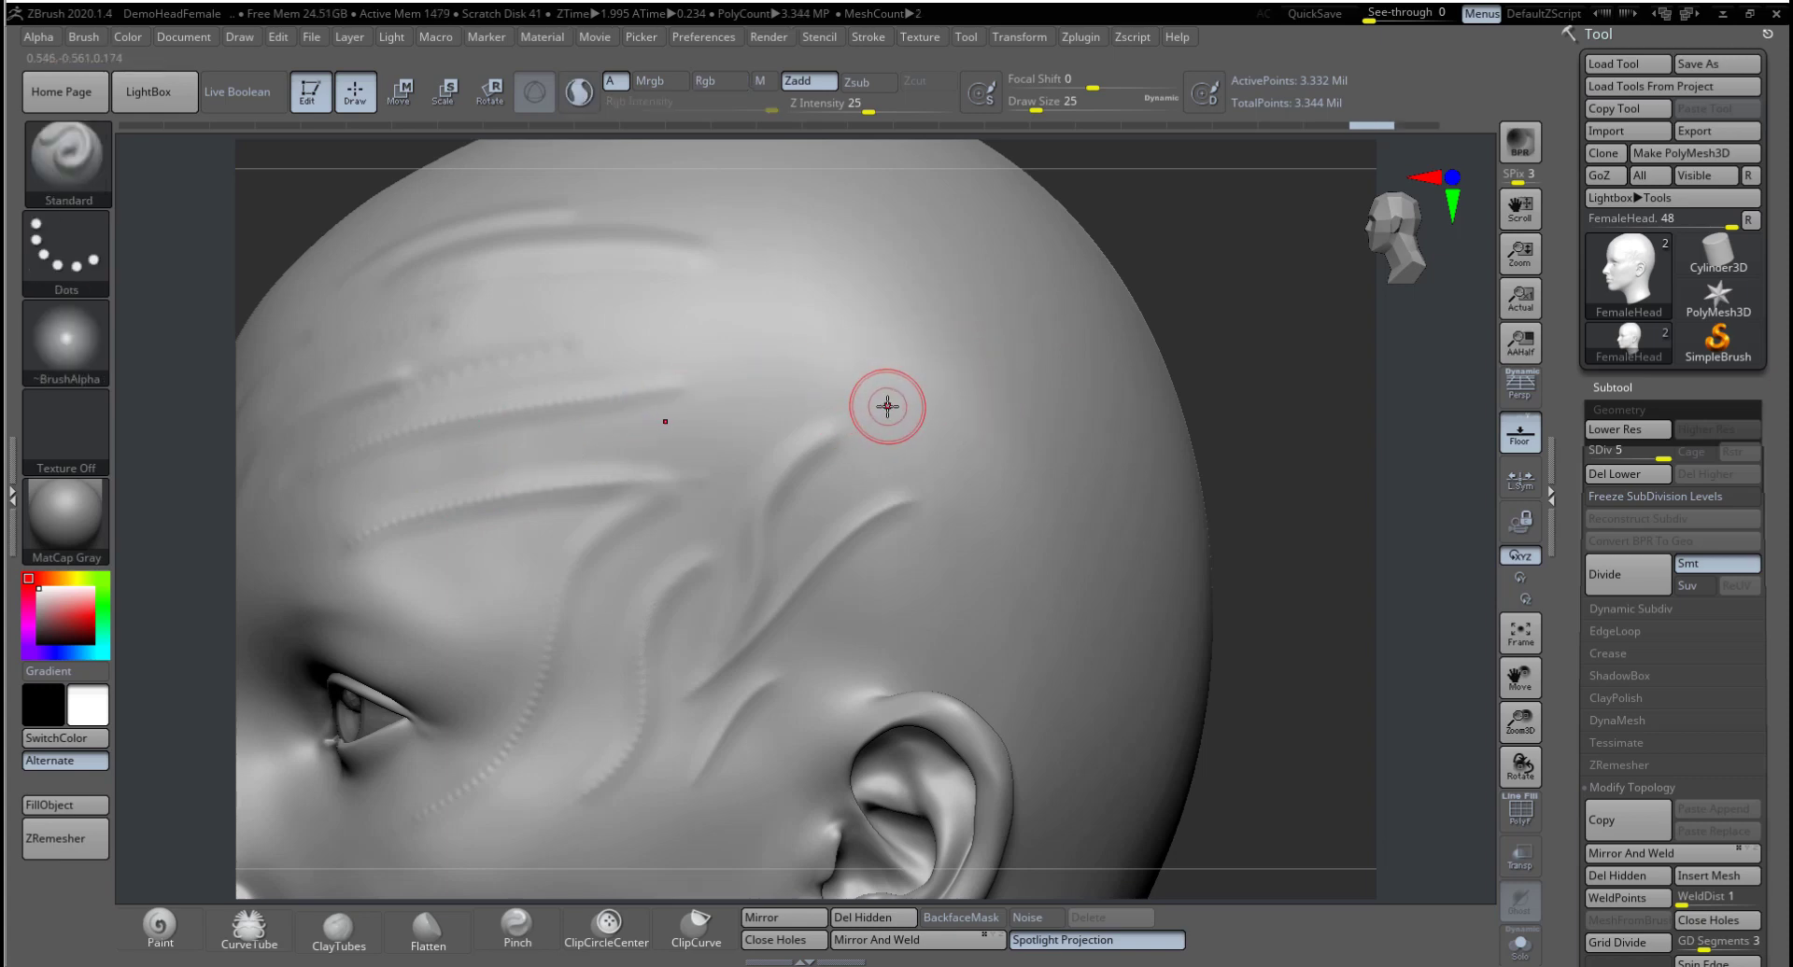
pyautogui.moveTo(892, 359)
pyautogui.mouseDown()
pyautogui.moveTo(368, 528)
pyautogui.moveTo(392, 523)
pyautogui.mouseUp()
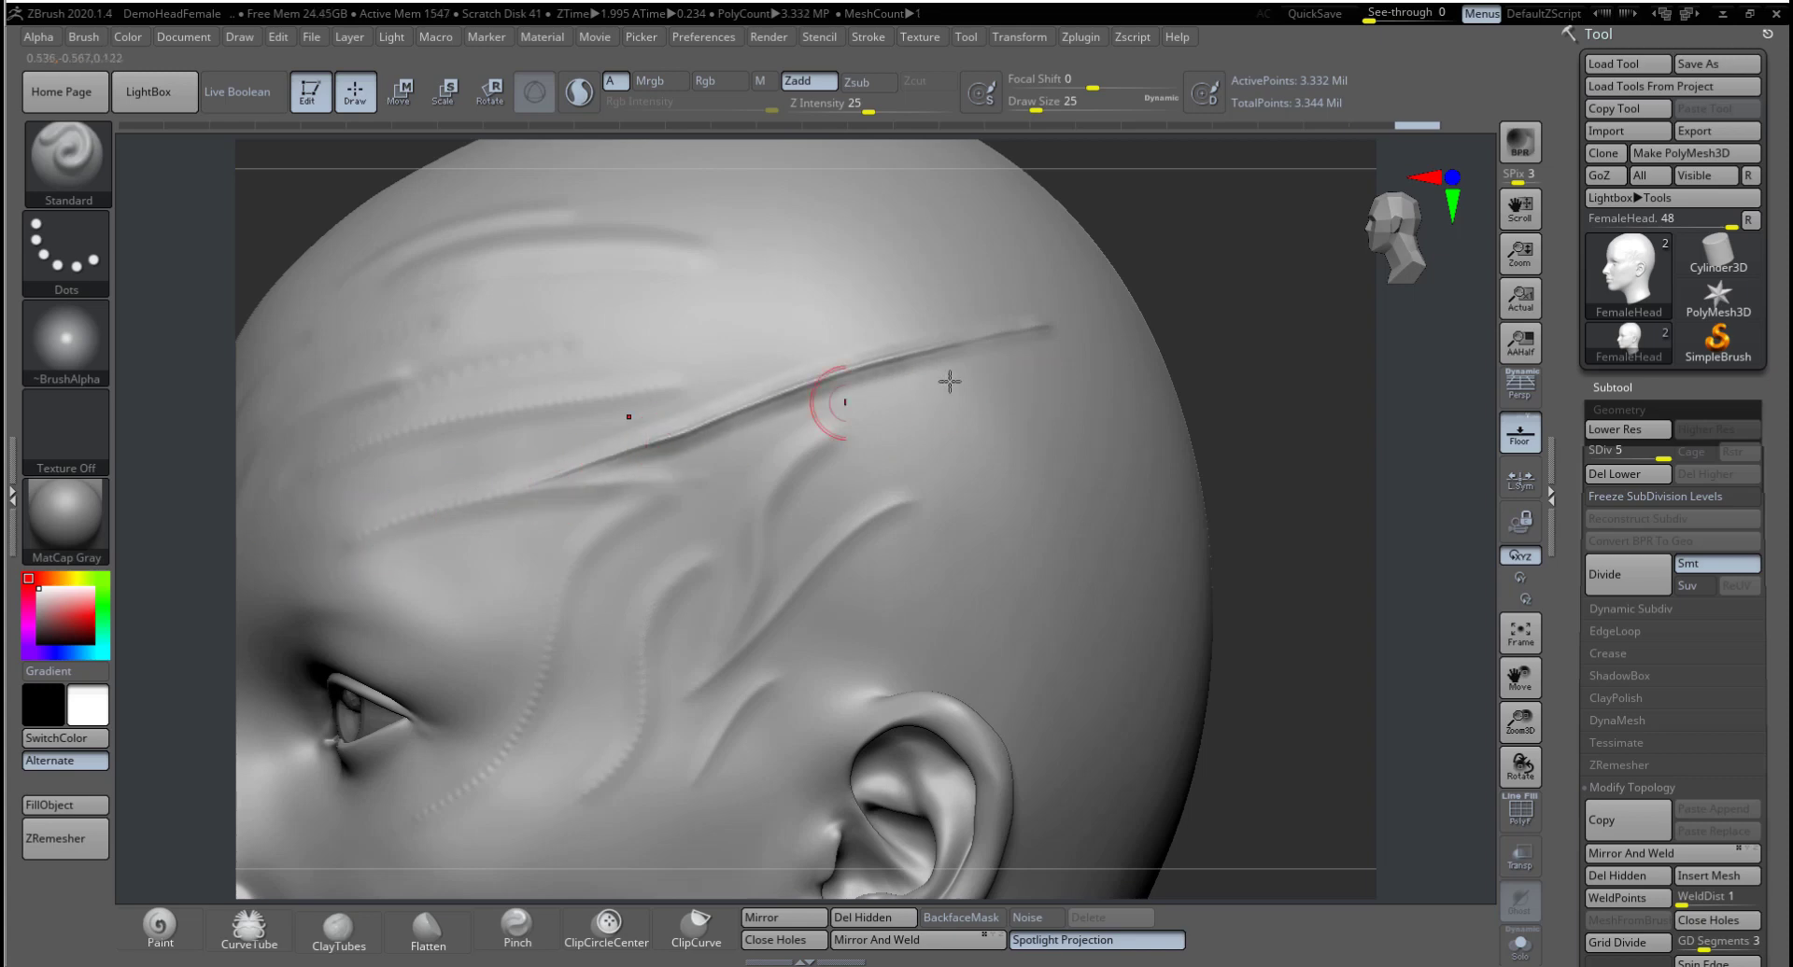
pyautogui.hotkey('ctrl', 'z')
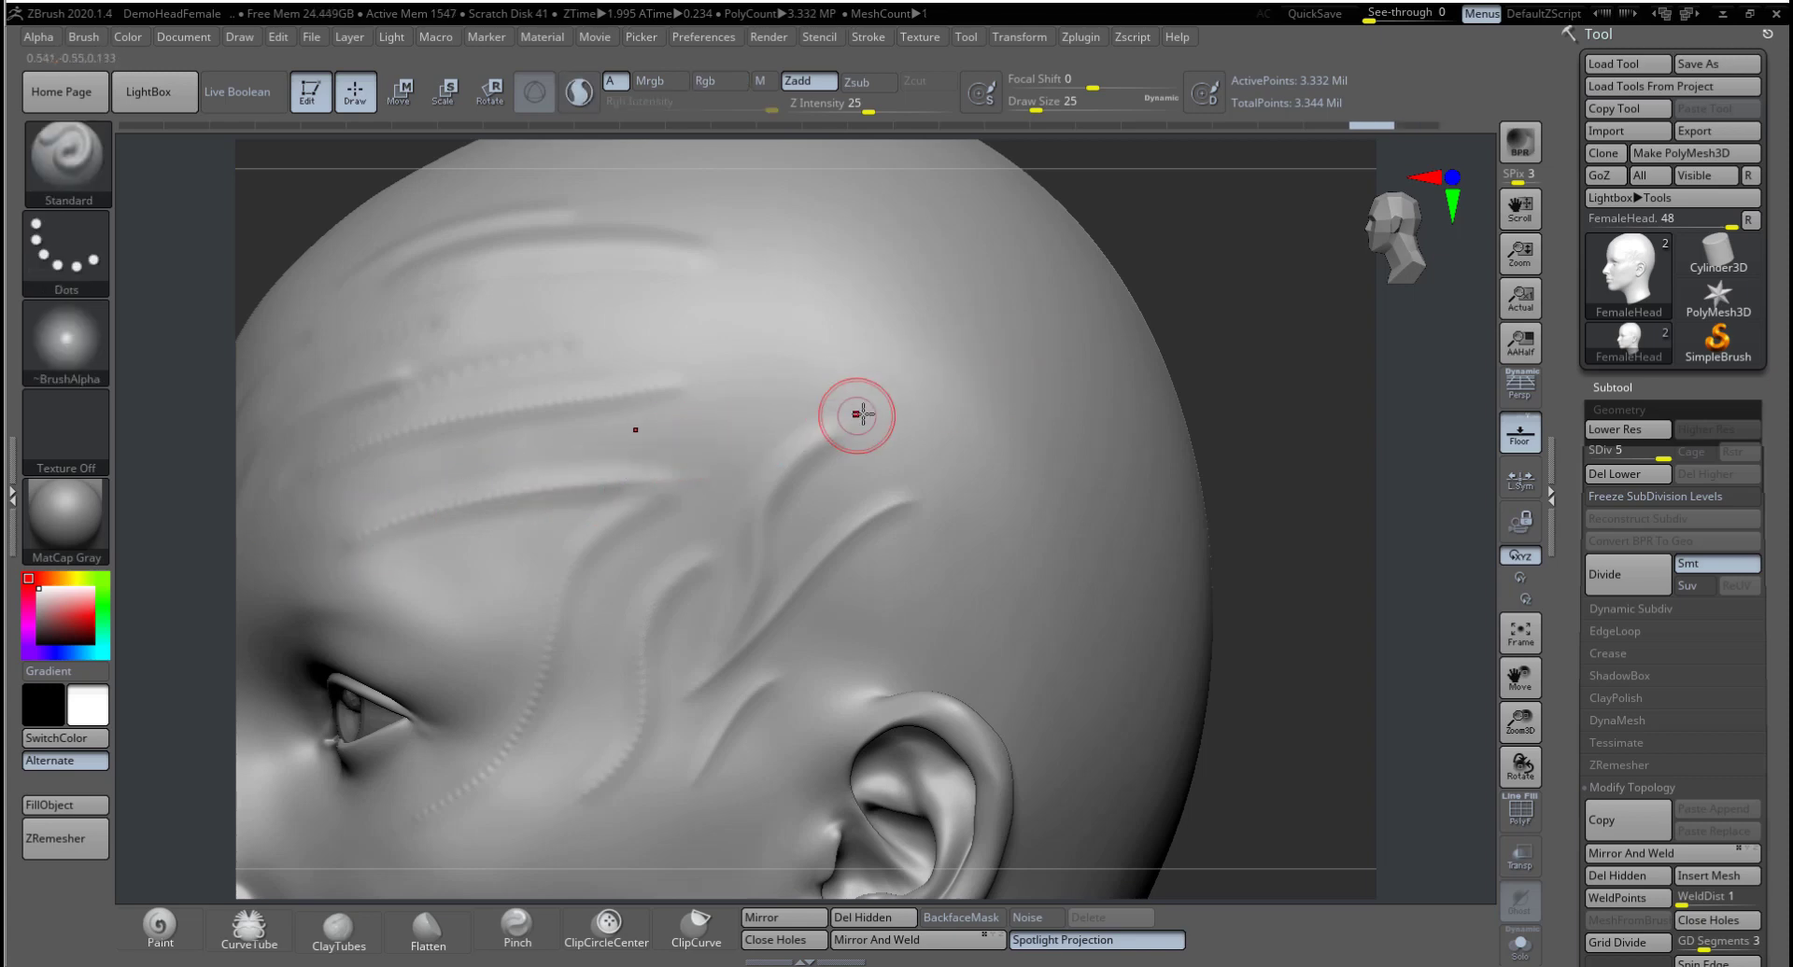
# Step: Draw one more long Dots stroke from the back of the skull to the forehead, and undo it
pyautogui.moveTo(1000, 333)
pyautogui.mouseDown()
pyautogui.moveTo(740, 405)
pyautogui.moveTo(400, 536)
pyautogui.mouseUp()
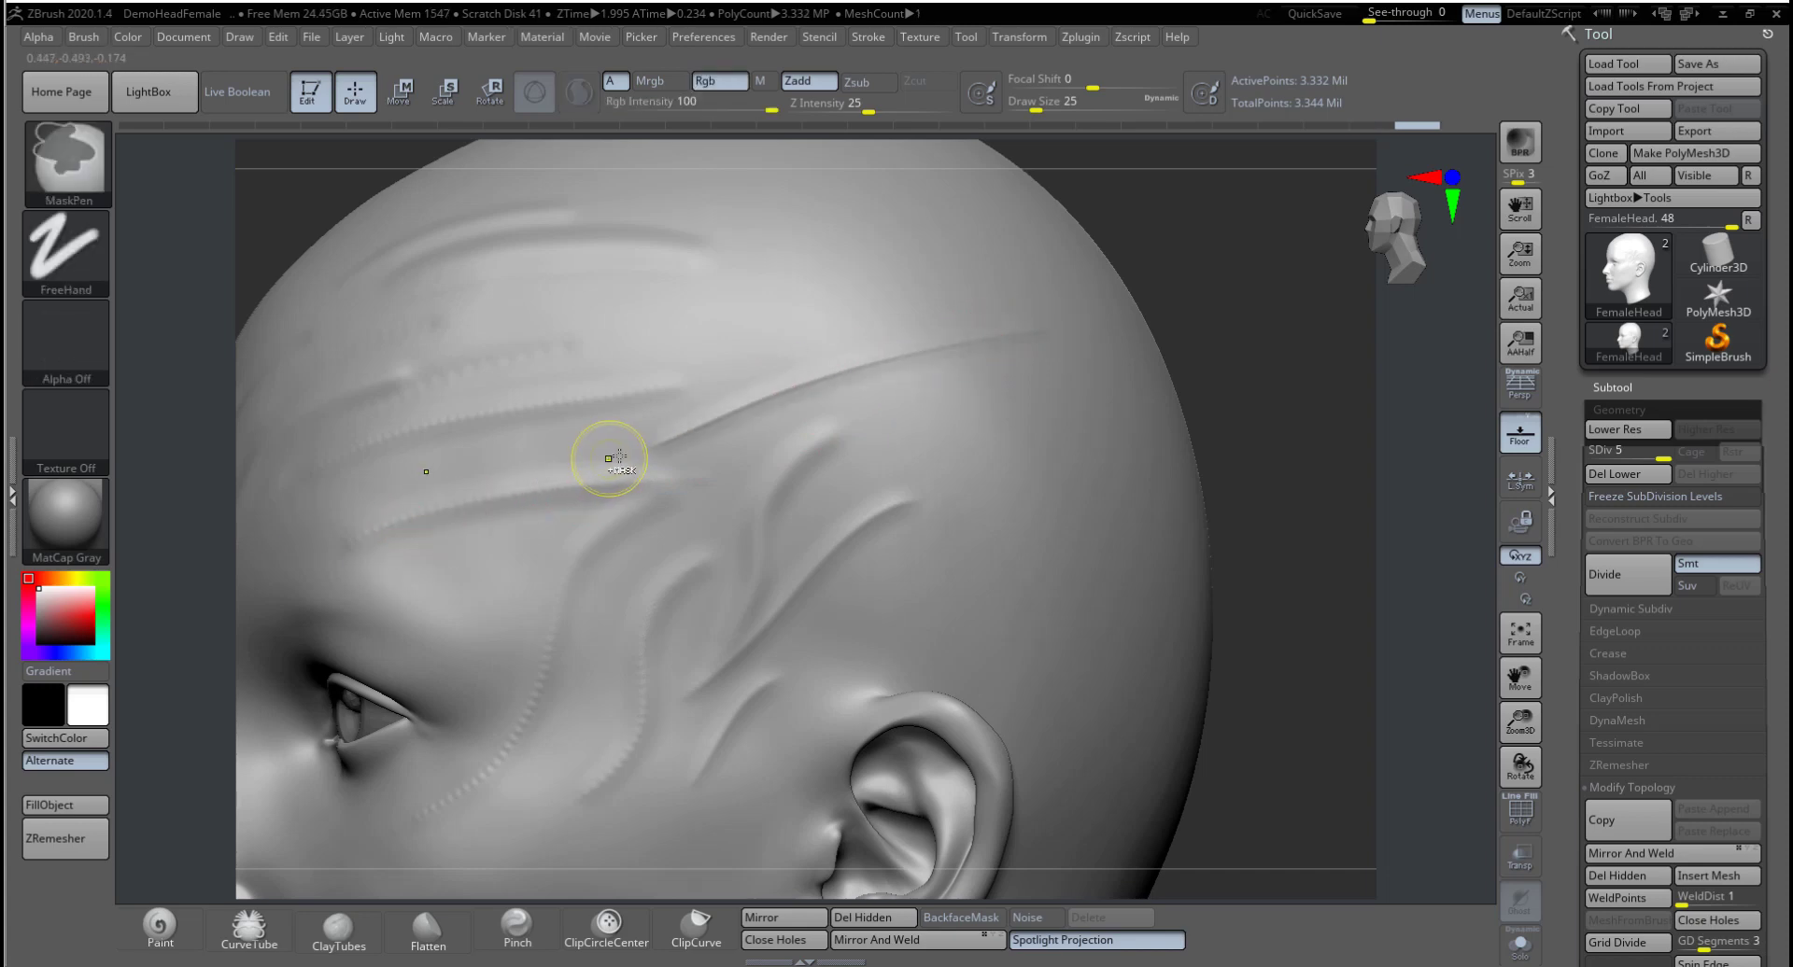
pyautogui.hotkey('ctrl', 'z')
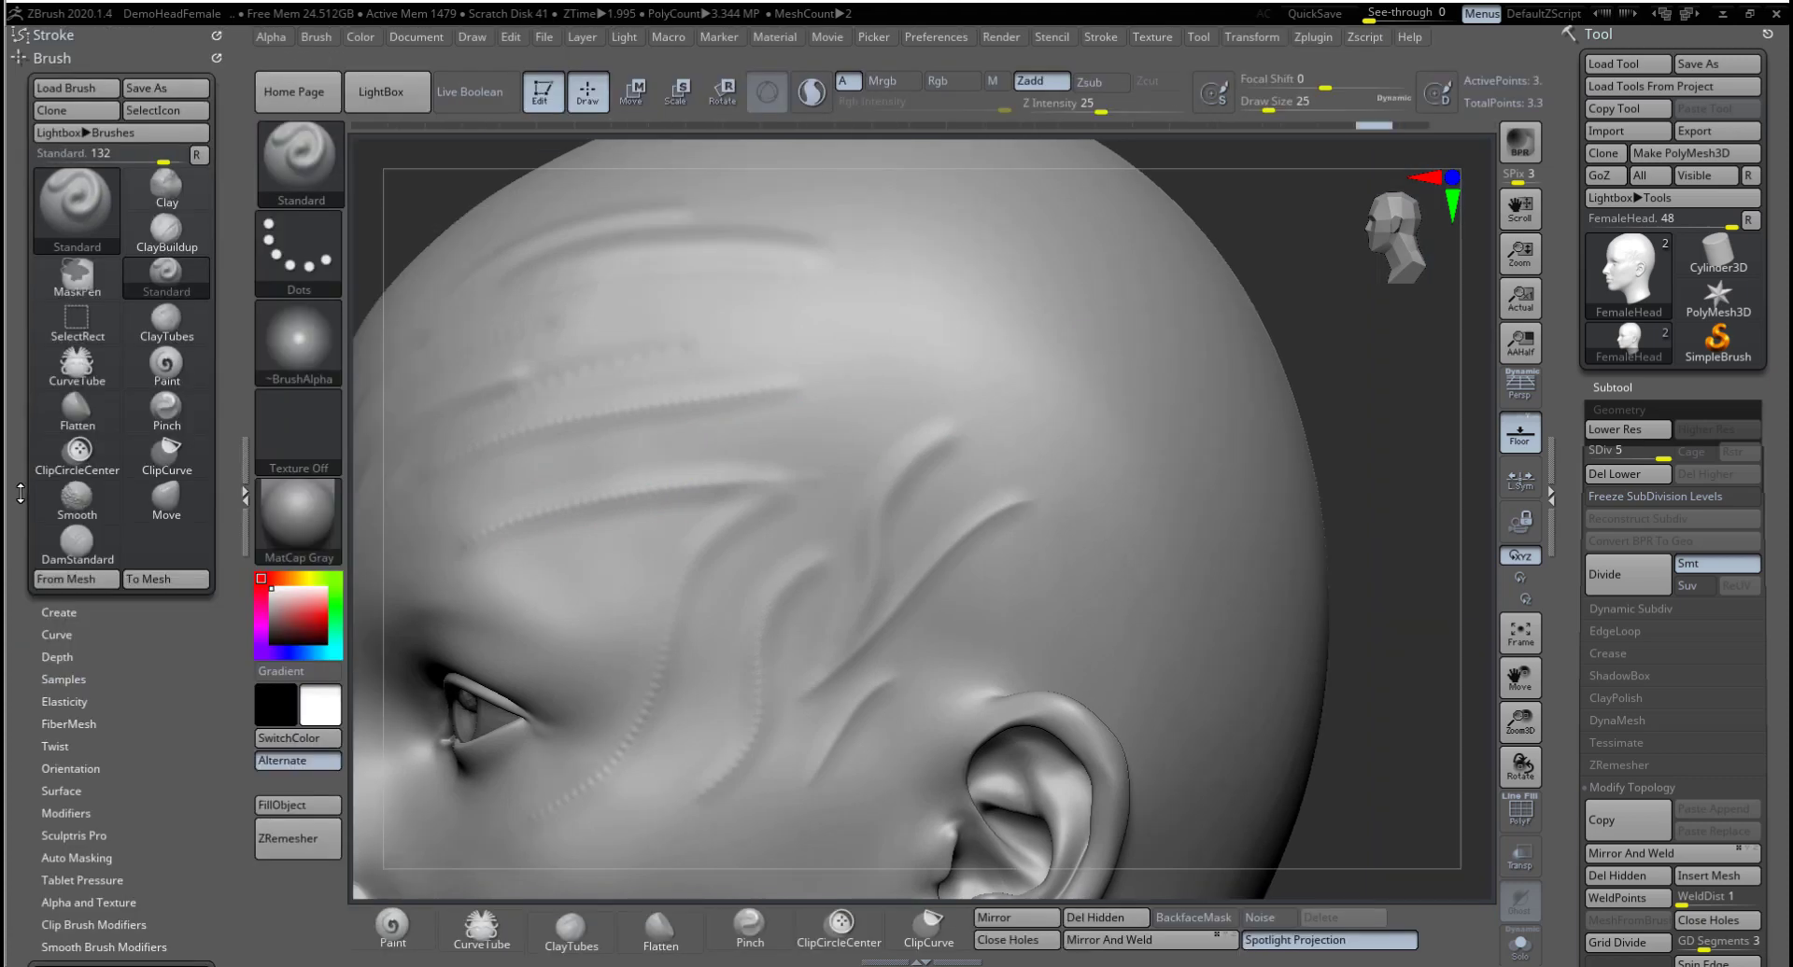
# Step: Dock the Stroke palette beside the canvas and turn on LazyMouse for the Standard brush
pyautogui.click(11, 492)
pyautogui.moveTo(215, 34); pyautogui.dragTo(395, 47)
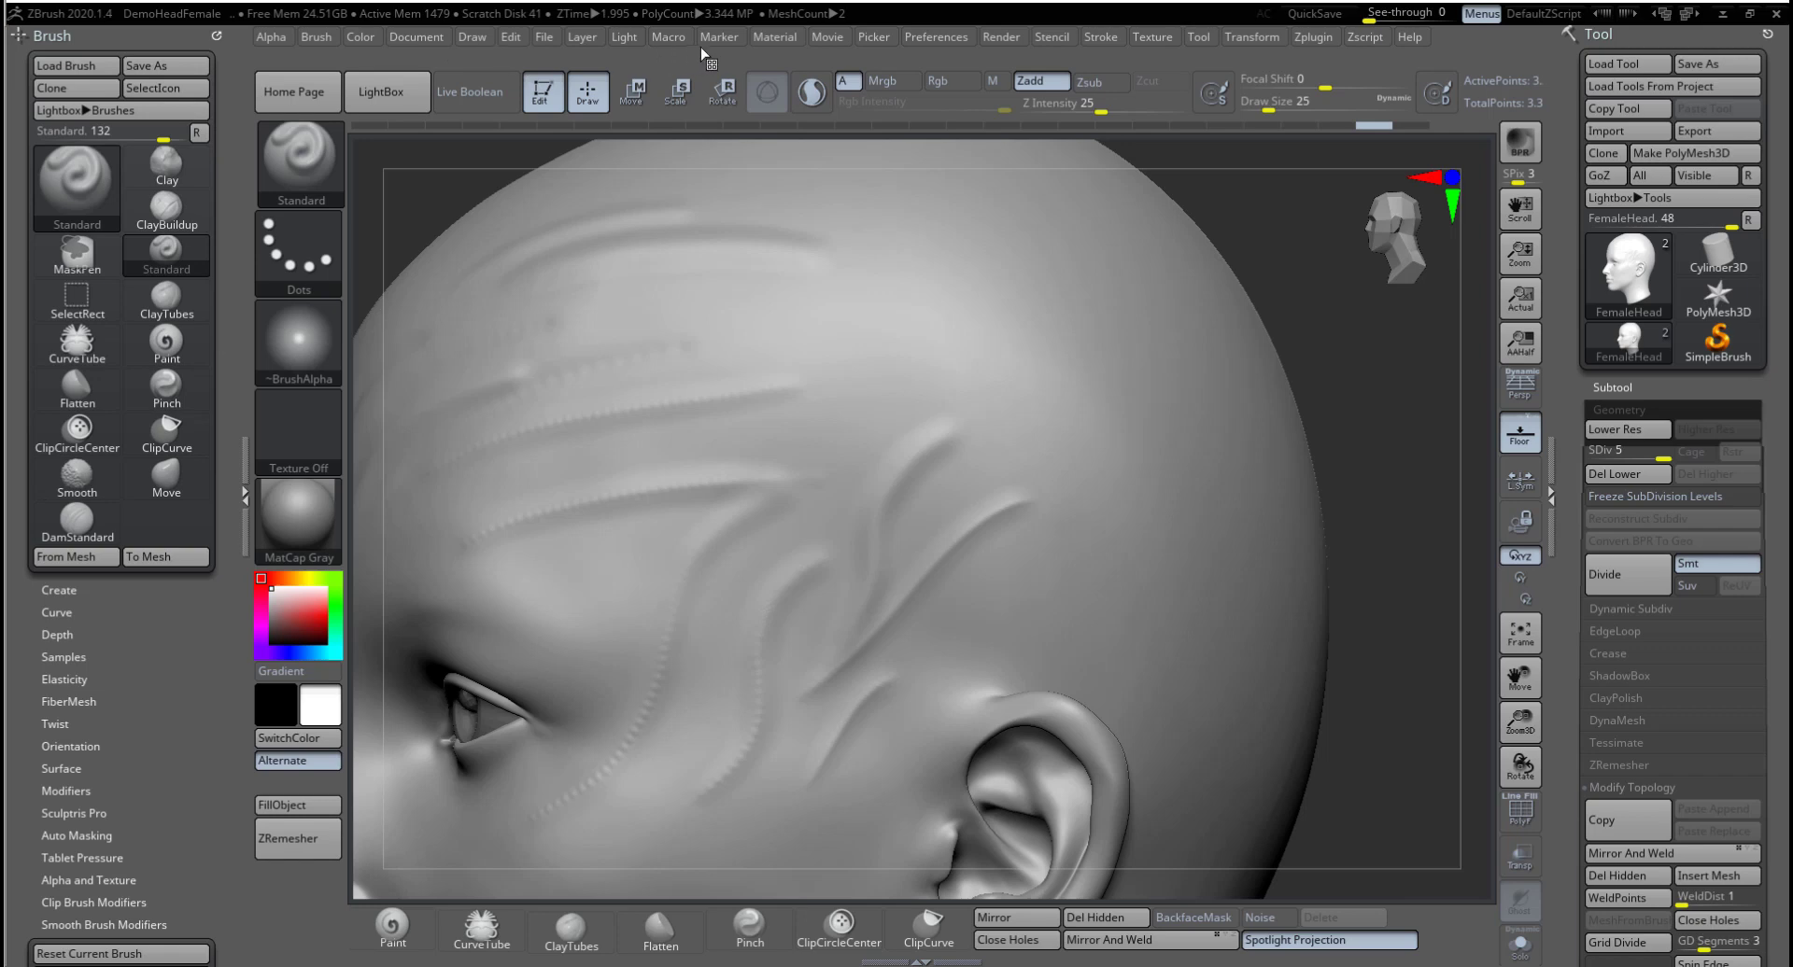
pyautogui.moveTo(985, 54)
pyautogui.mouseDown()
pyautogui.moveTo(1111, 46)
pyautogui.moveTo(392, 112)
pyautogui.moveTo(166, 205)
pyautogui.mouseUp()
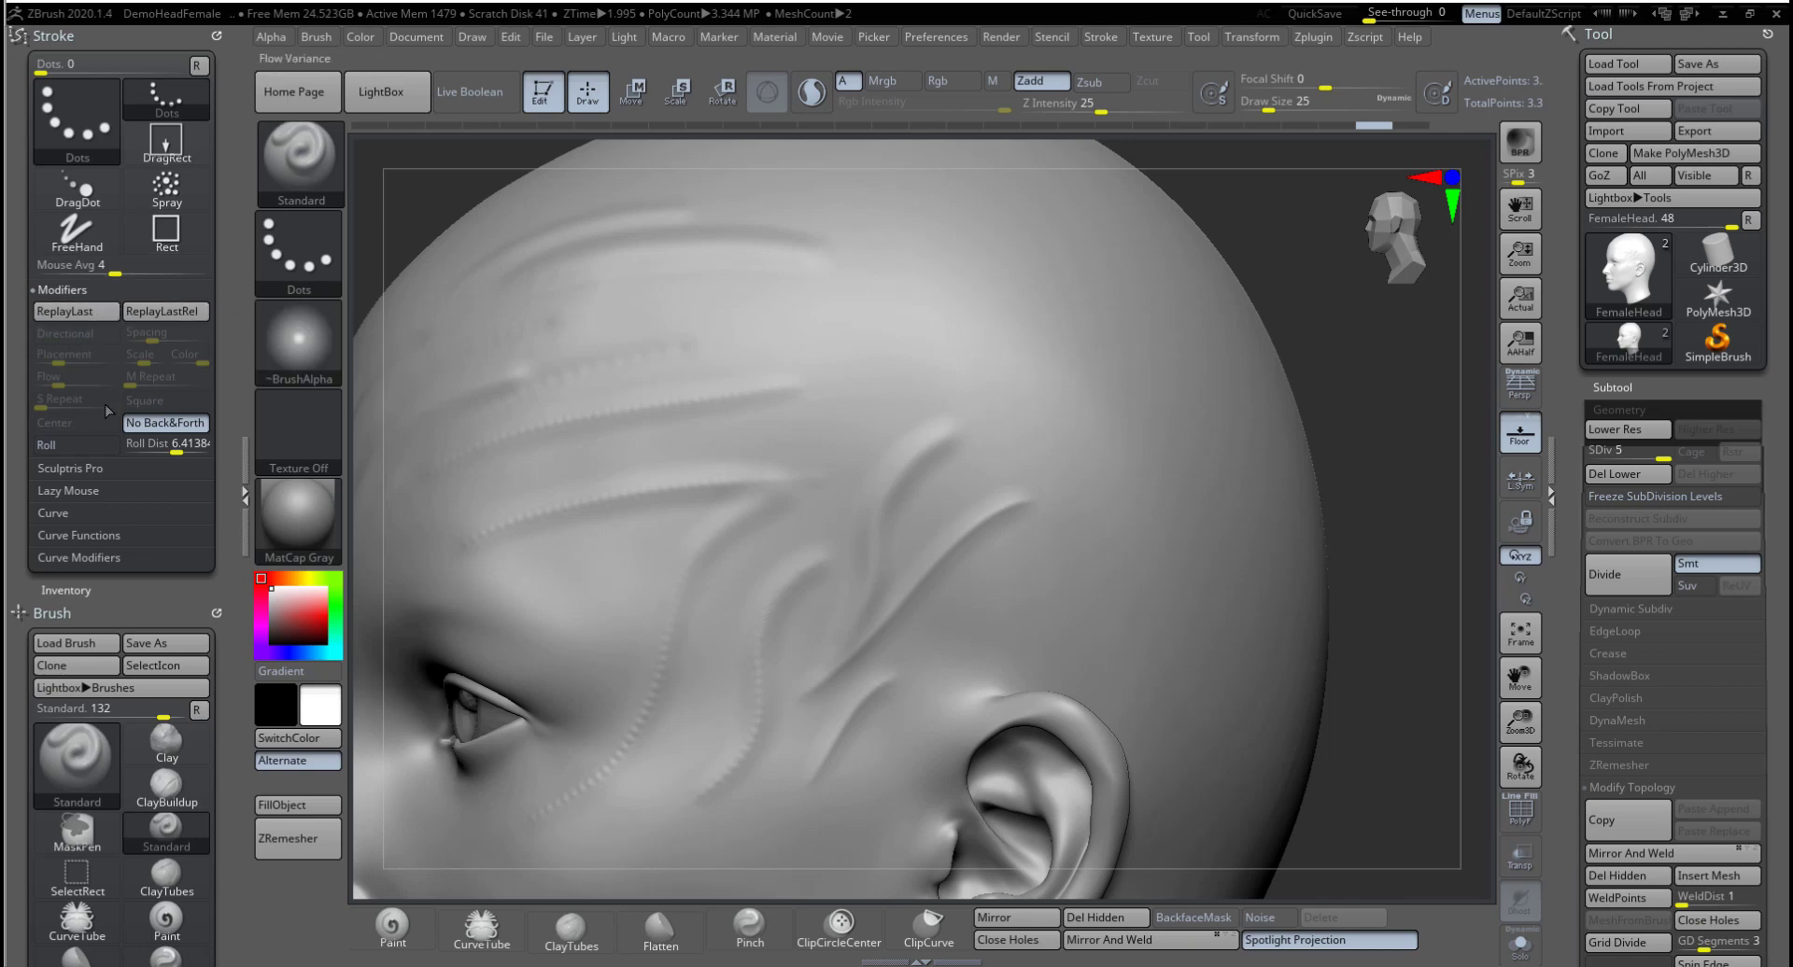
pyautogui.click(67, 495)
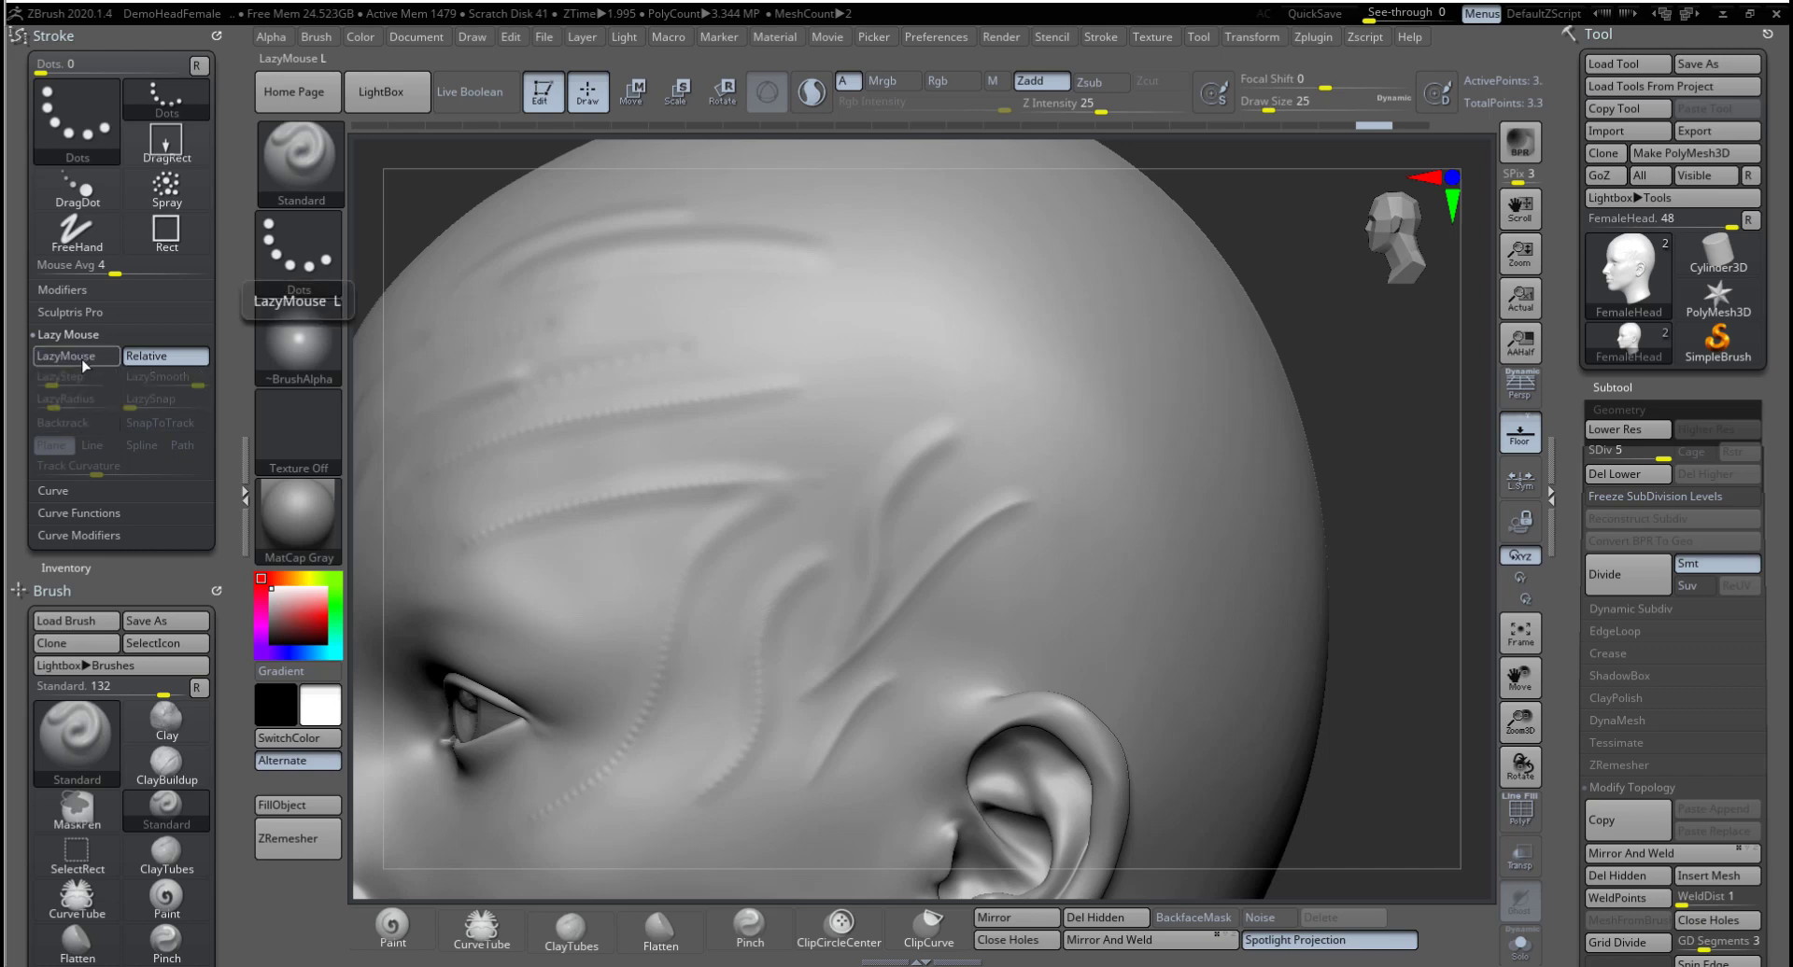
pyautogui.click(84, 360)
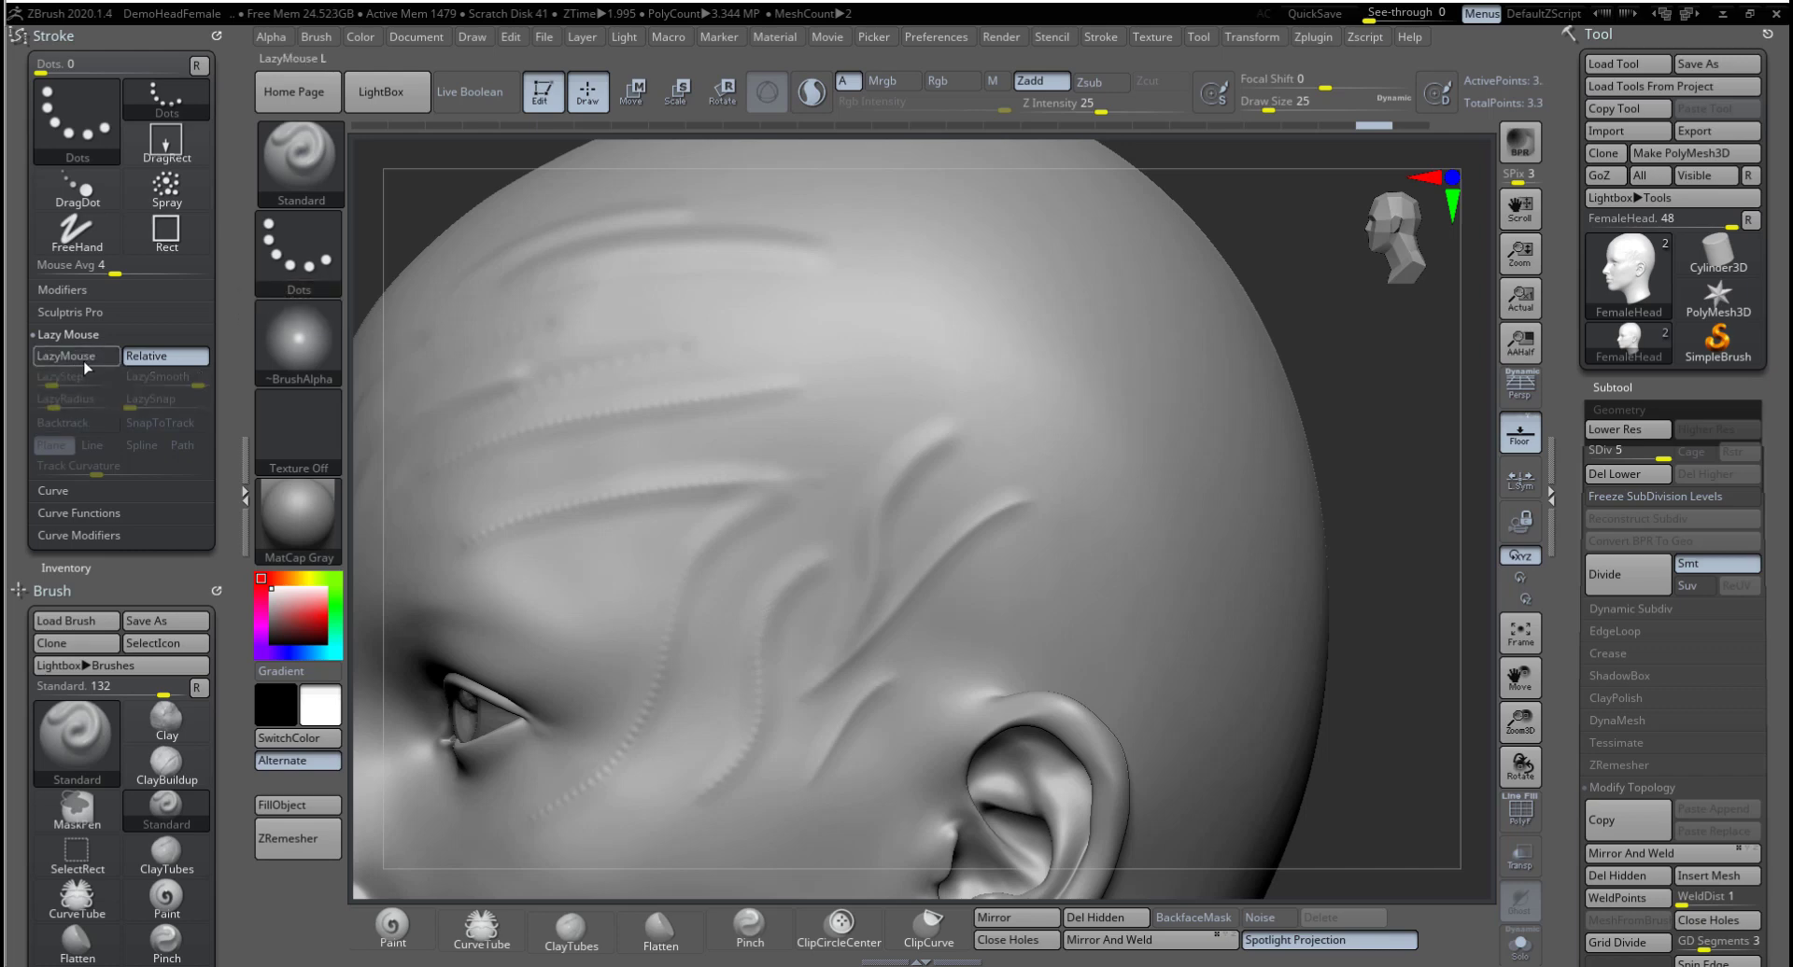
pyautogui.click(84, 361)
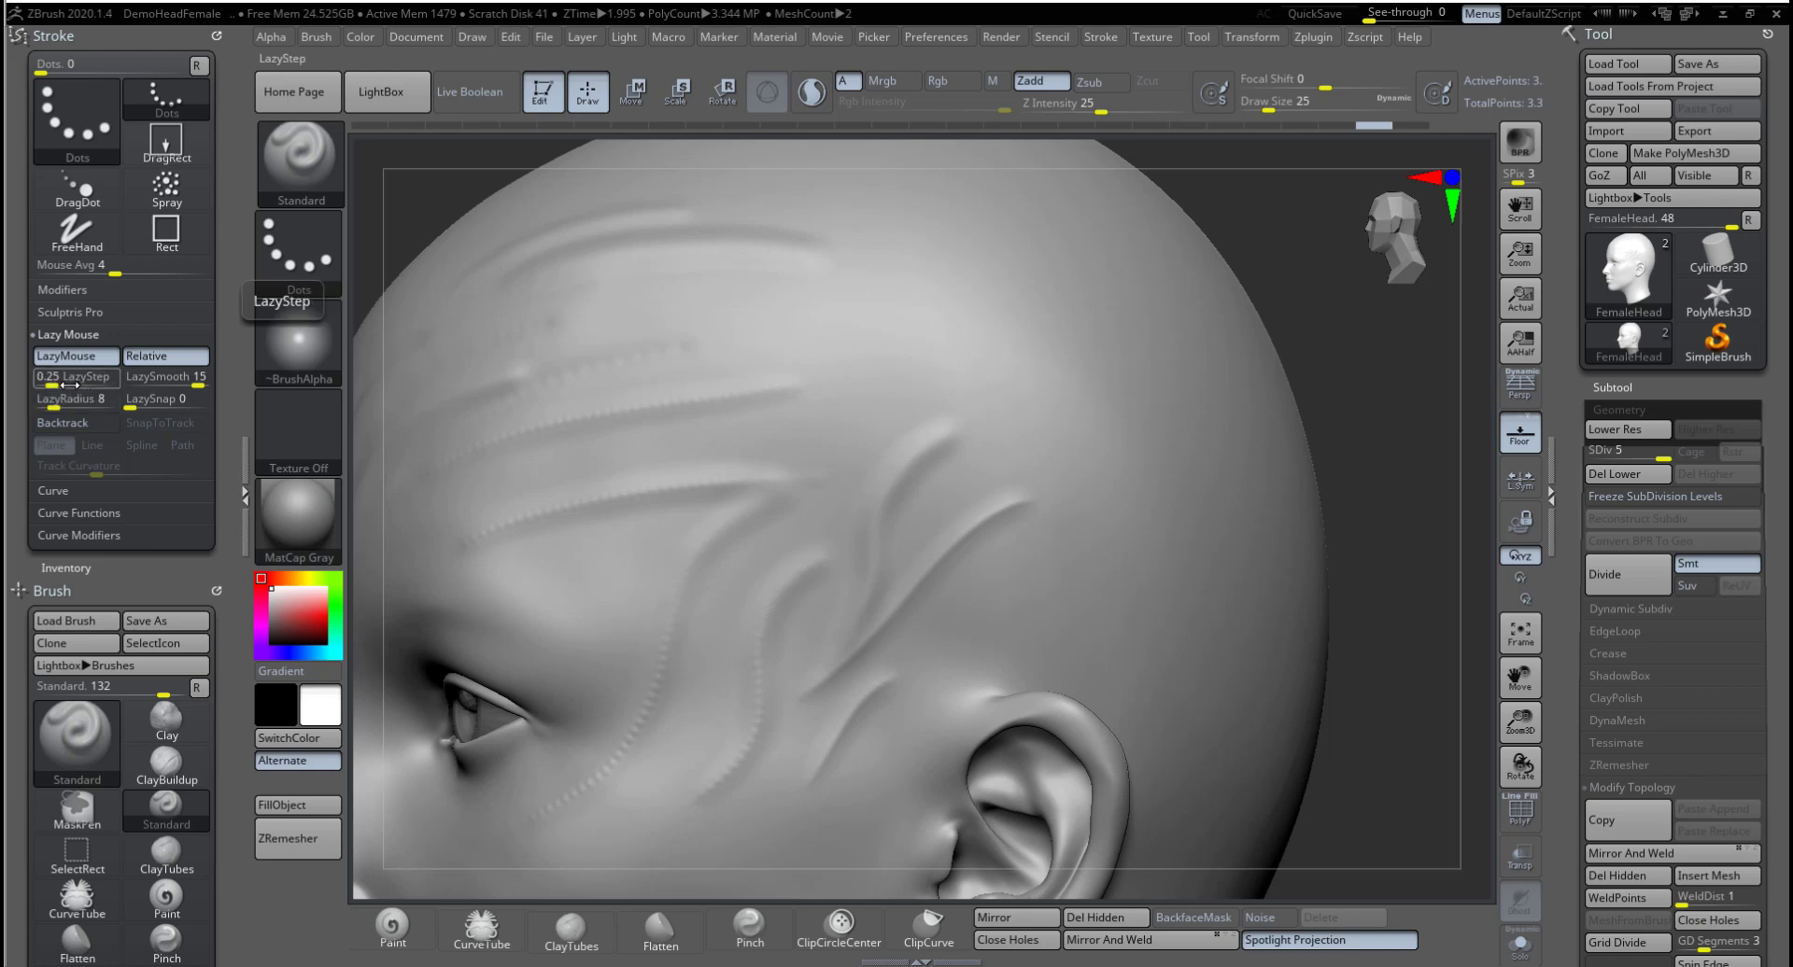
# Step: Raise LazyStep to about 9 and test widely spaced Dots strokes across the side of the skull
pyautogui.moveTo(58, 384); pyautogui.dragTo(94, 386)
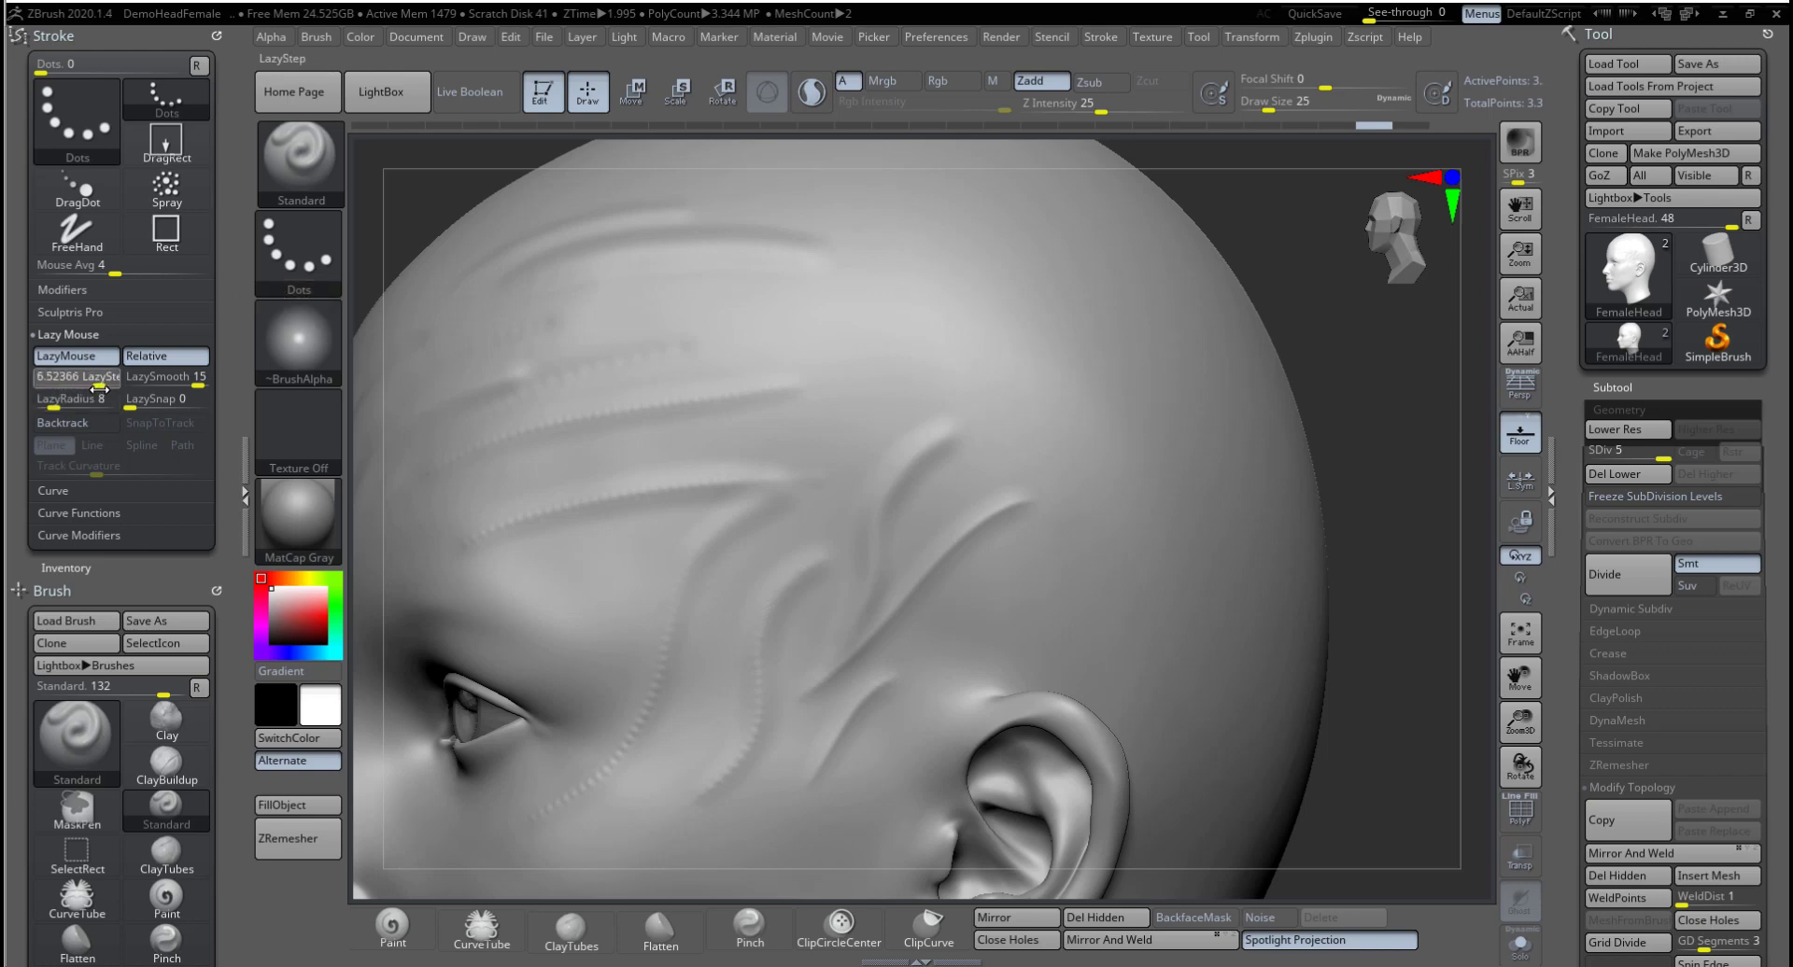
pyautogui.moveTo(1194, 282); pyautogui.dragTo(1082, 299)
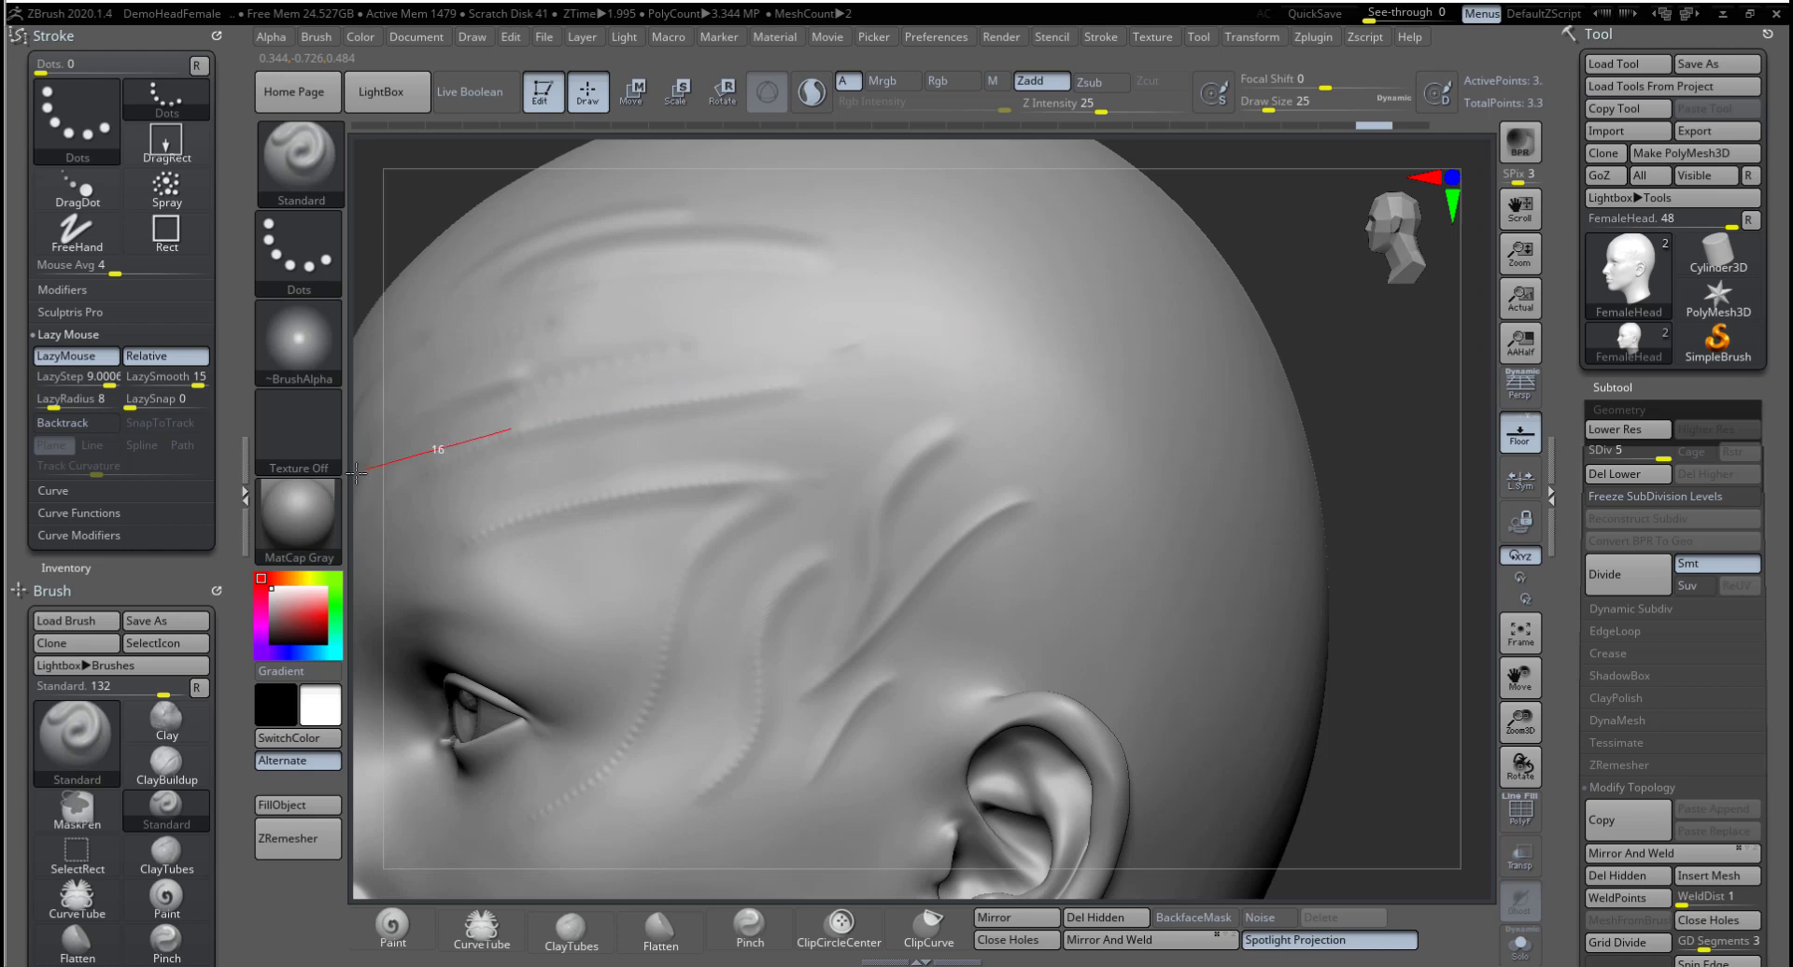
pyautogui.moveTo(1133, 284); pyautogui.dragTo(657, 479)
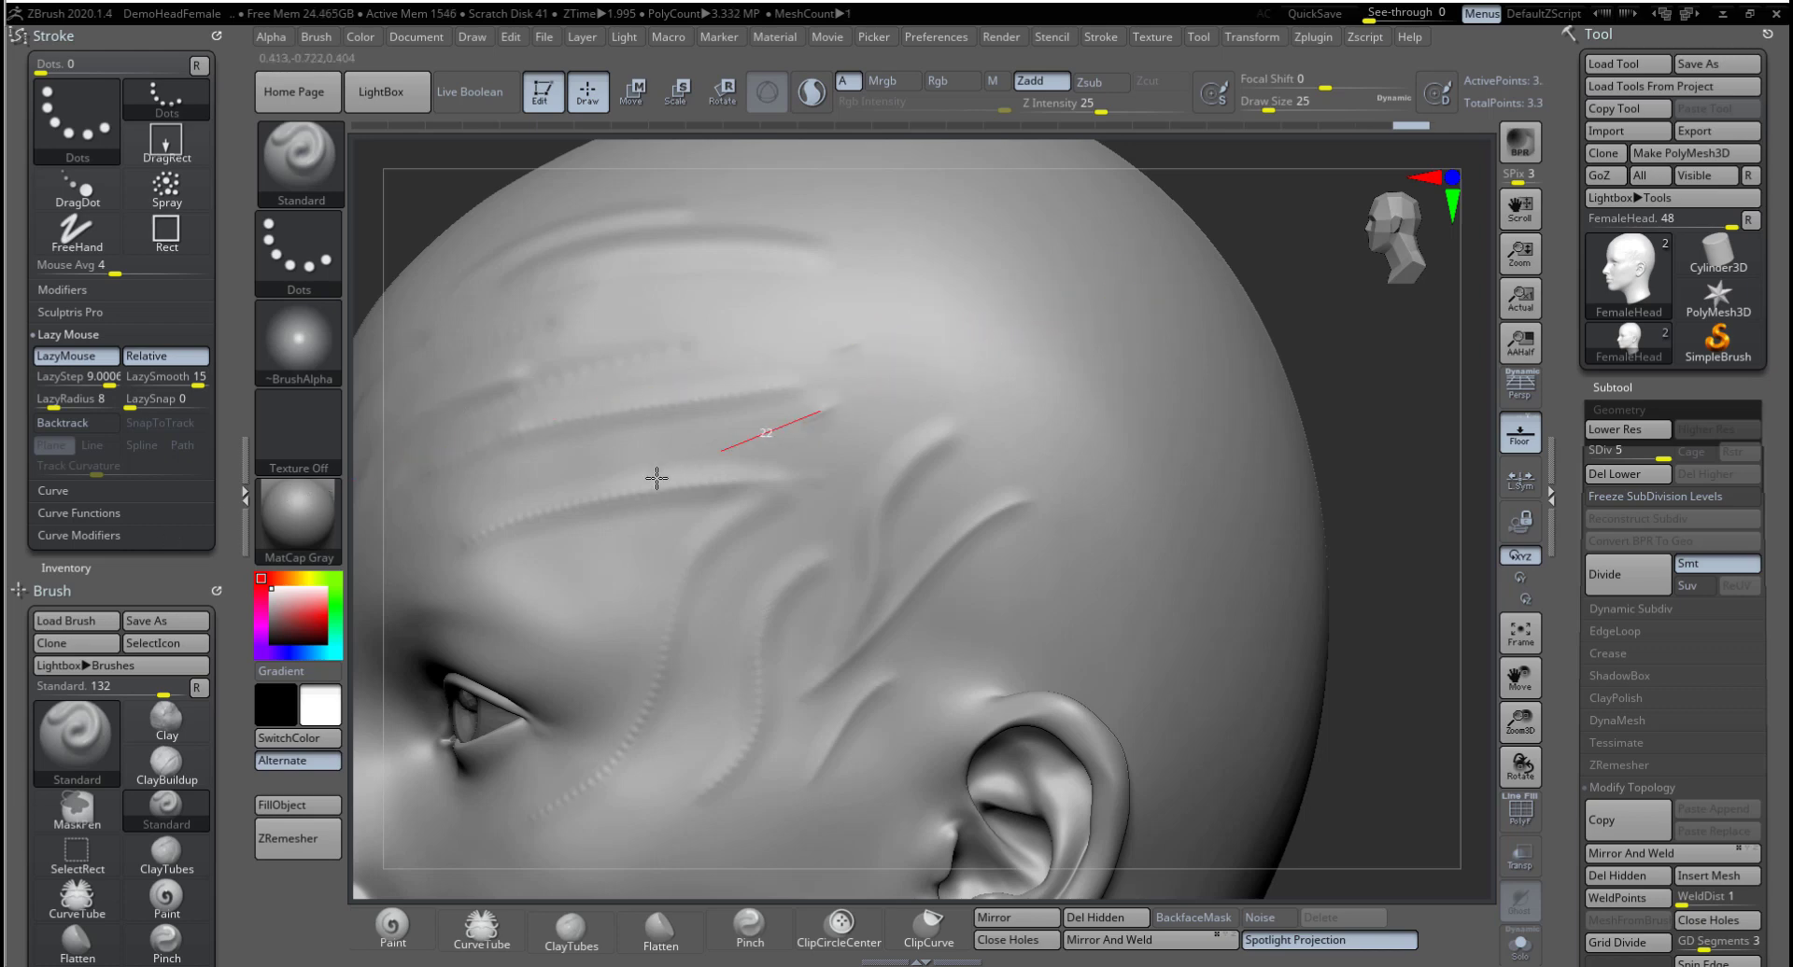
pyautogui.moveTo(473, 550); pyautogui.dragTo(380, 590)
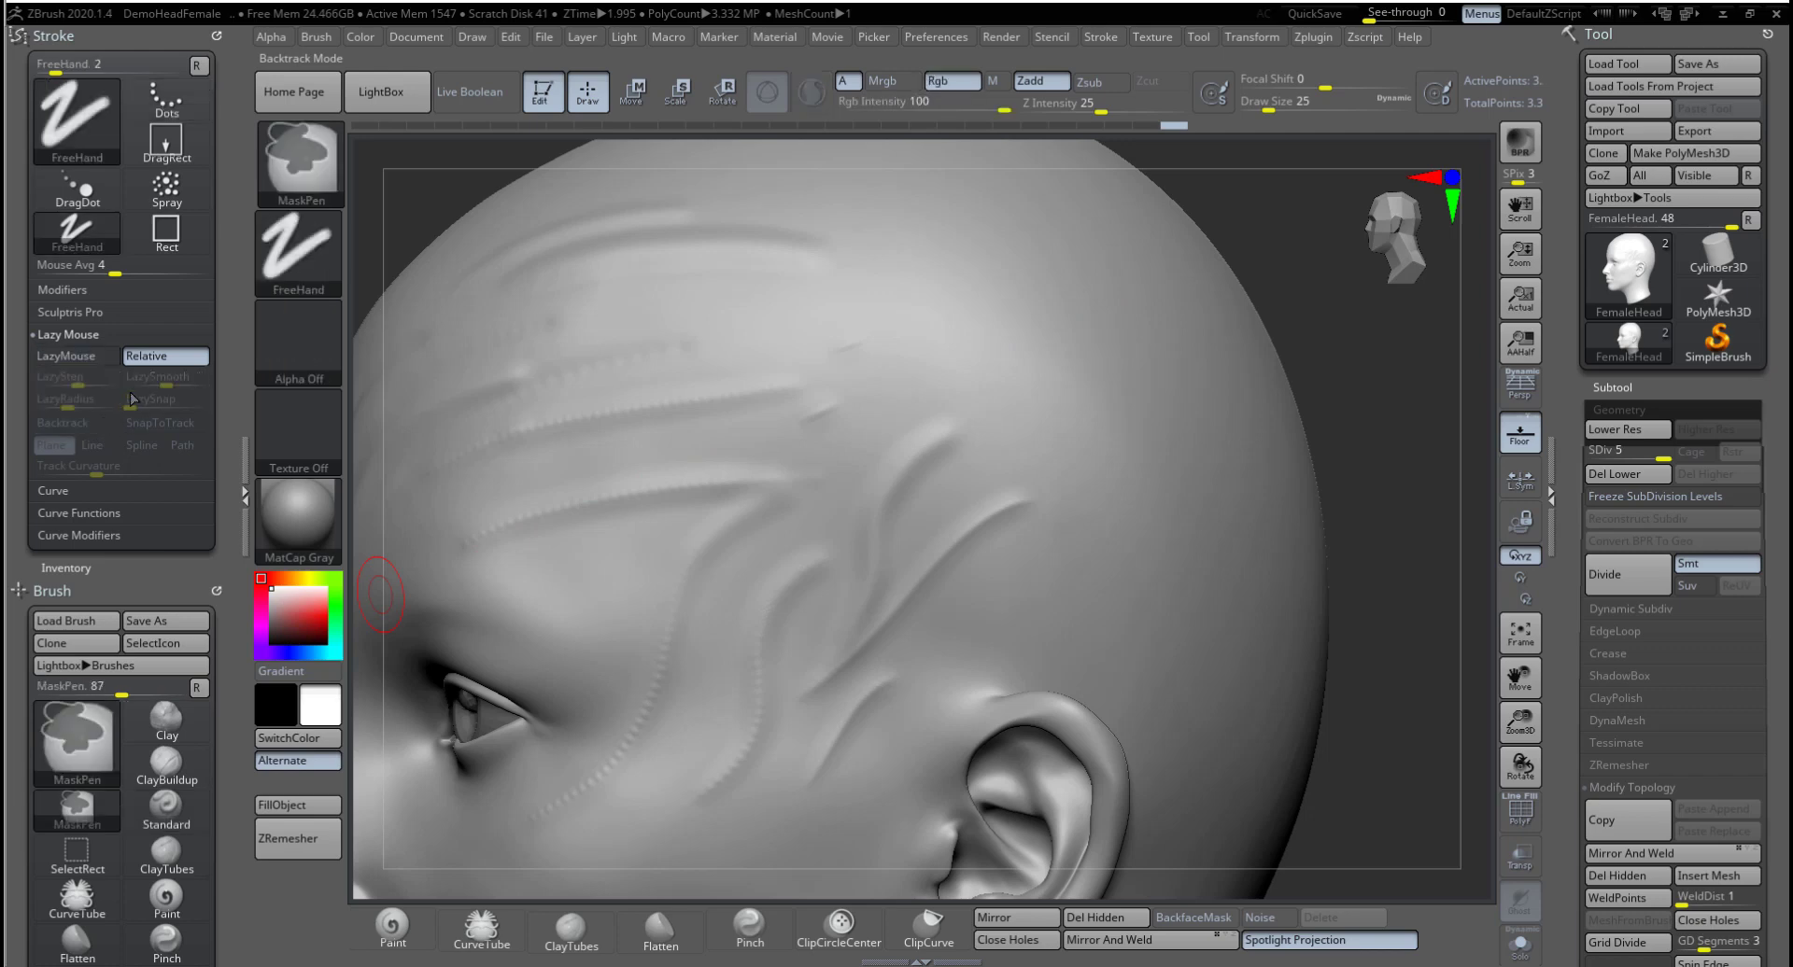
# Step: Set LazyStep to 0.25 and draw long, smooth ridges across the side of the skull above the ear
pyautogui.click(109, 378)
pyautogui.moveTo(106, 385); pyautogui.dragTo(45, 387)
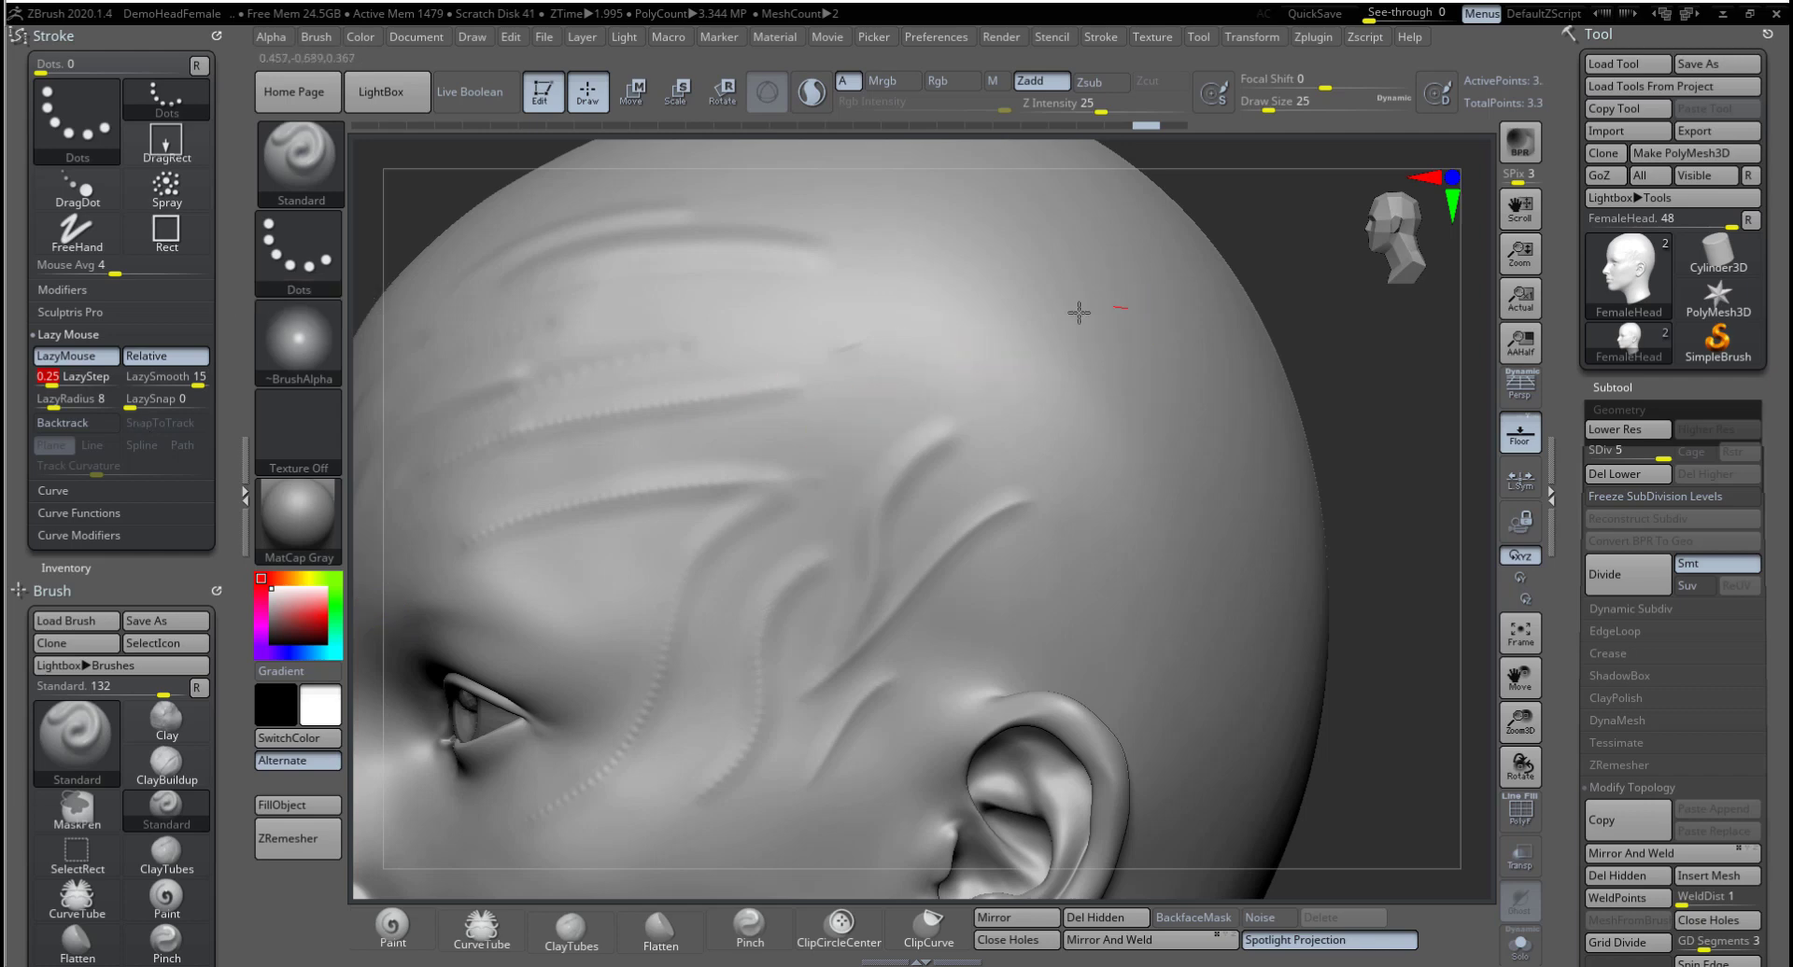
pyautogui.moveTo(1080, 312); pyautogui.dragTo(688, 460)
pyautogui.moveTo(1396, 402)
pyautogui.mouseDown()
pyautogui.moveTo(1134, 404)
pyautogui.moveTo(1272, 399)
pyautogui.mouseUp()
pyautogui.moveTo(443, 482); pyautogui.dragTo(536, 480)
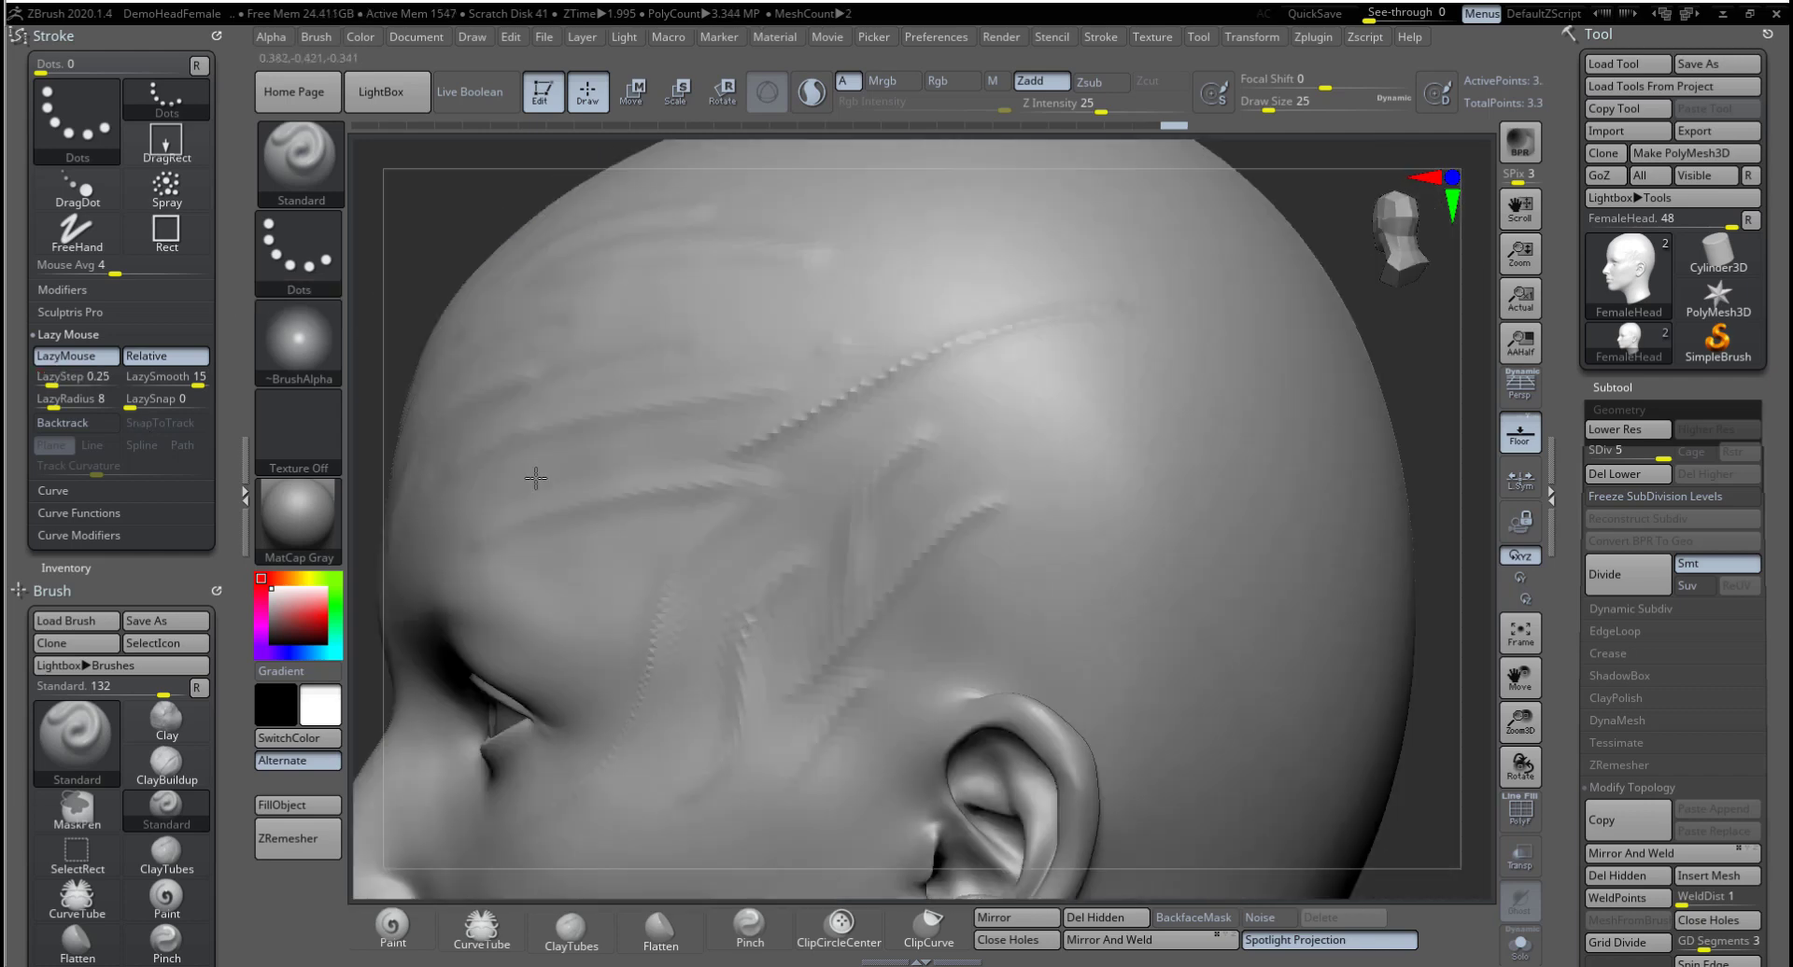
pyautogui.moveTo(1201, 430)
pyautogui.mouseDown()
pyautogui.moveTo(784, 458)
pyautogui.moveTo(822, 455)
pyautogui.mouseUp()
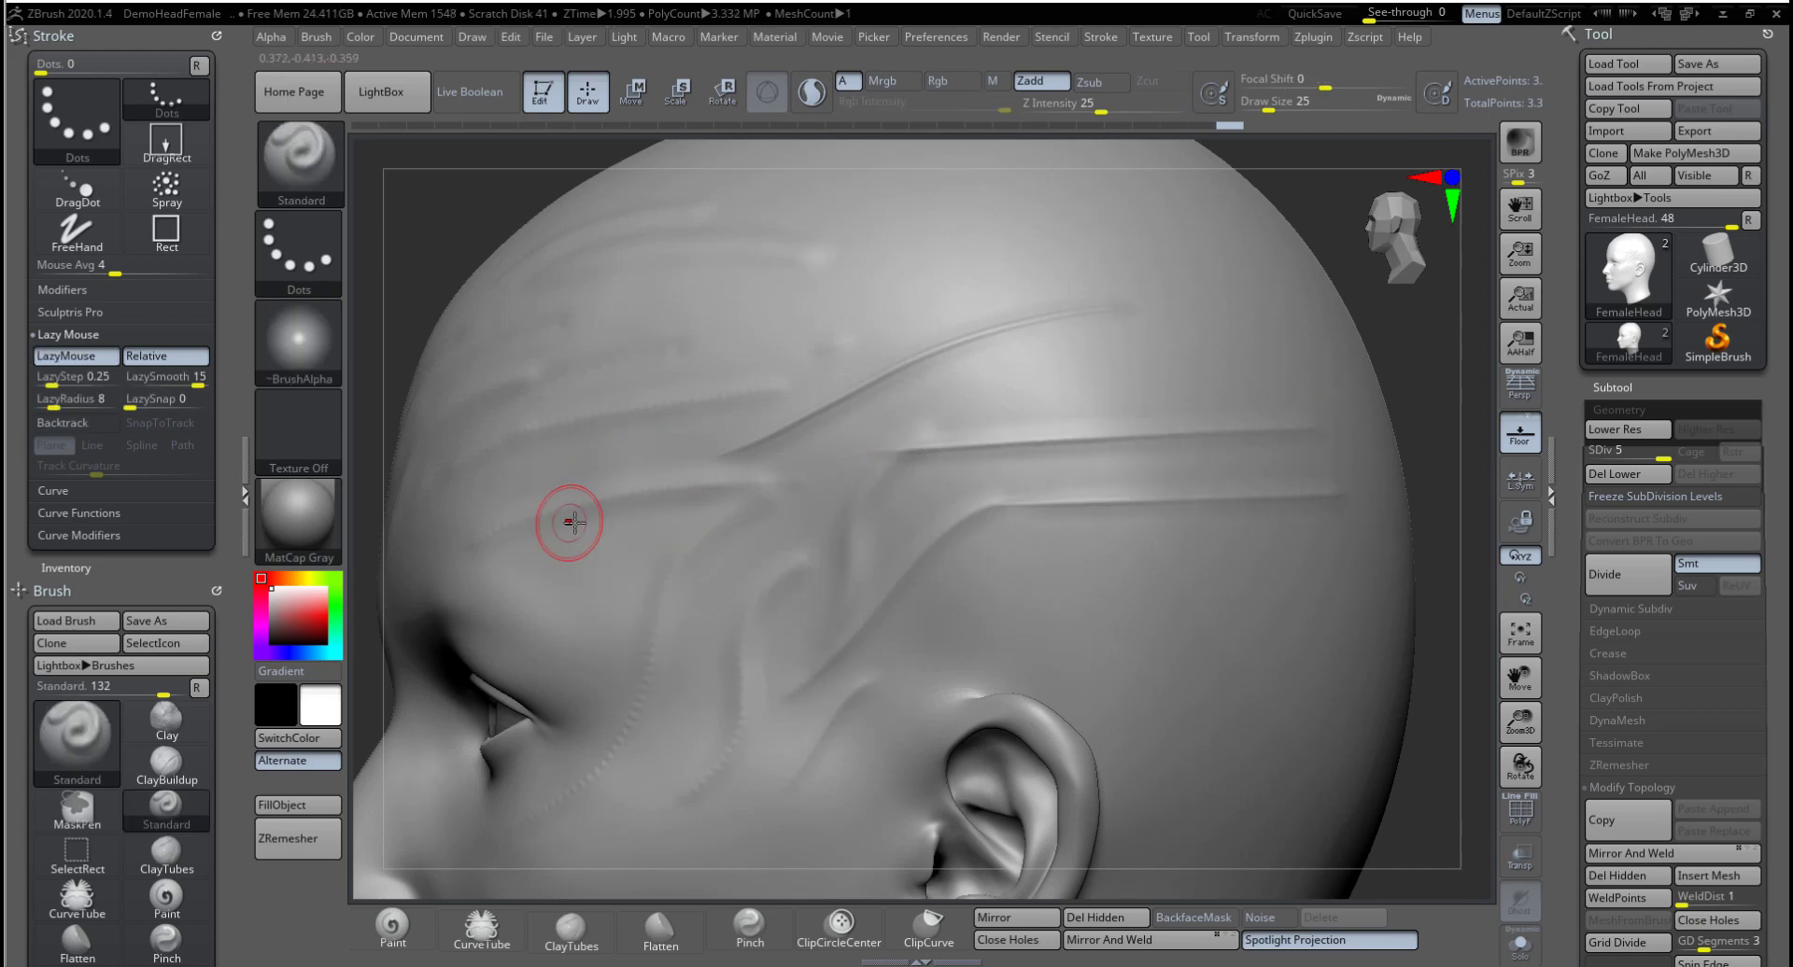
# Step: Turn off LazyMouse and draw two slanted Dots ridges on the back of the head
pyautogui.moveTo(1424, 383); pyautogui.dragTo(1323, 357)
pyautogui.press('f')
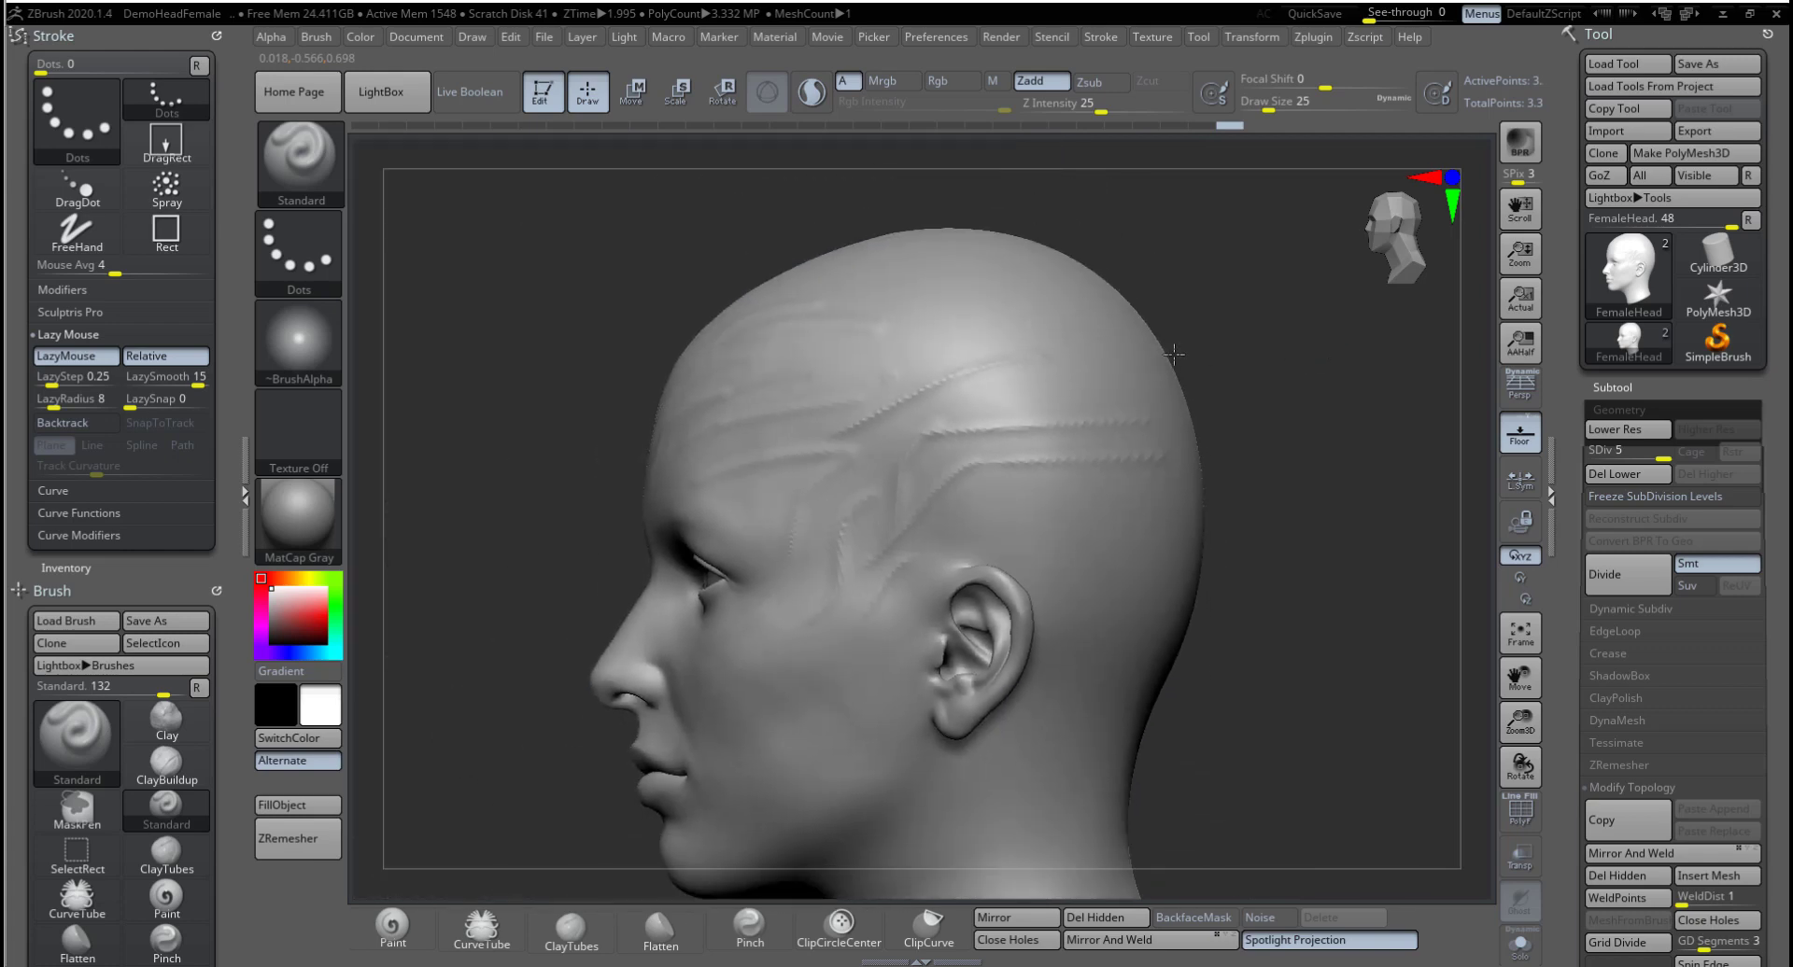
pyautogui.moveTo(1181, 360)
pyautogui.mouseDown()
pyautogui.moveTo(1209, 496)
pyautogui.moveTo(1121, 492)
pyautogui.moveTo(1158, 460)
pyautogui.mouseUp()
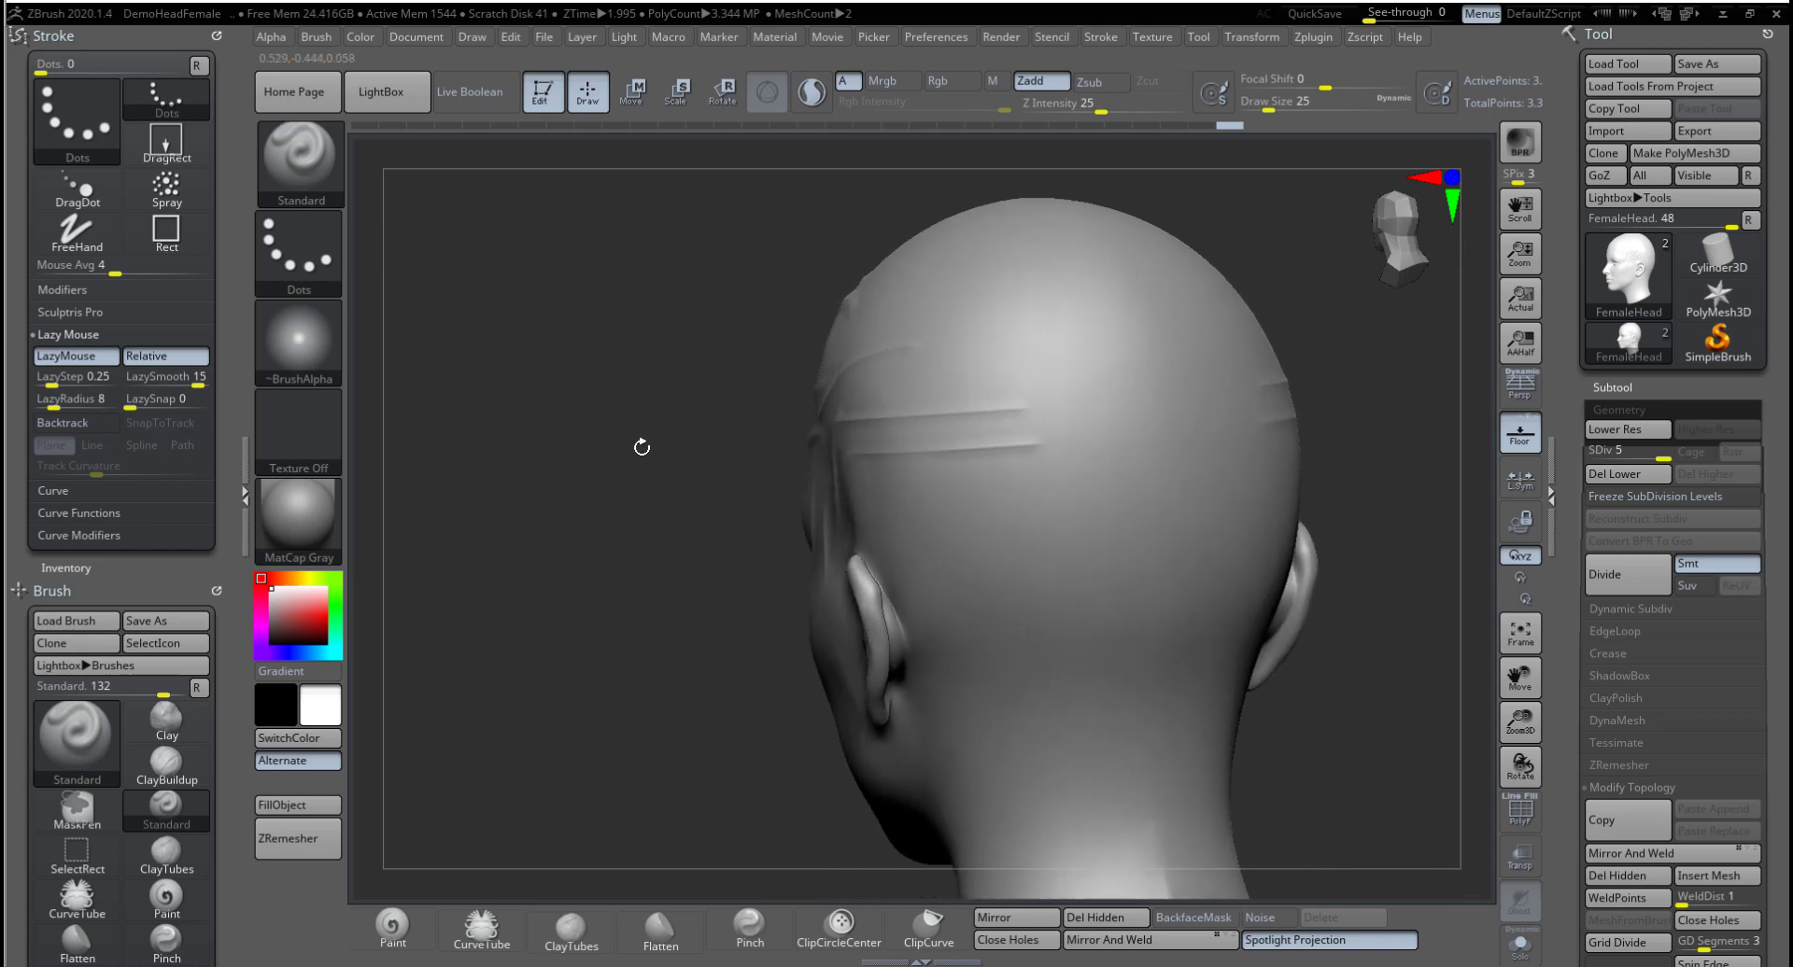
pyautogui.keyDown('alt'); pyautogui.moveTo(591, 473); pyautogui.dragTo(346, 492); pyautogui.keyUp('alt')
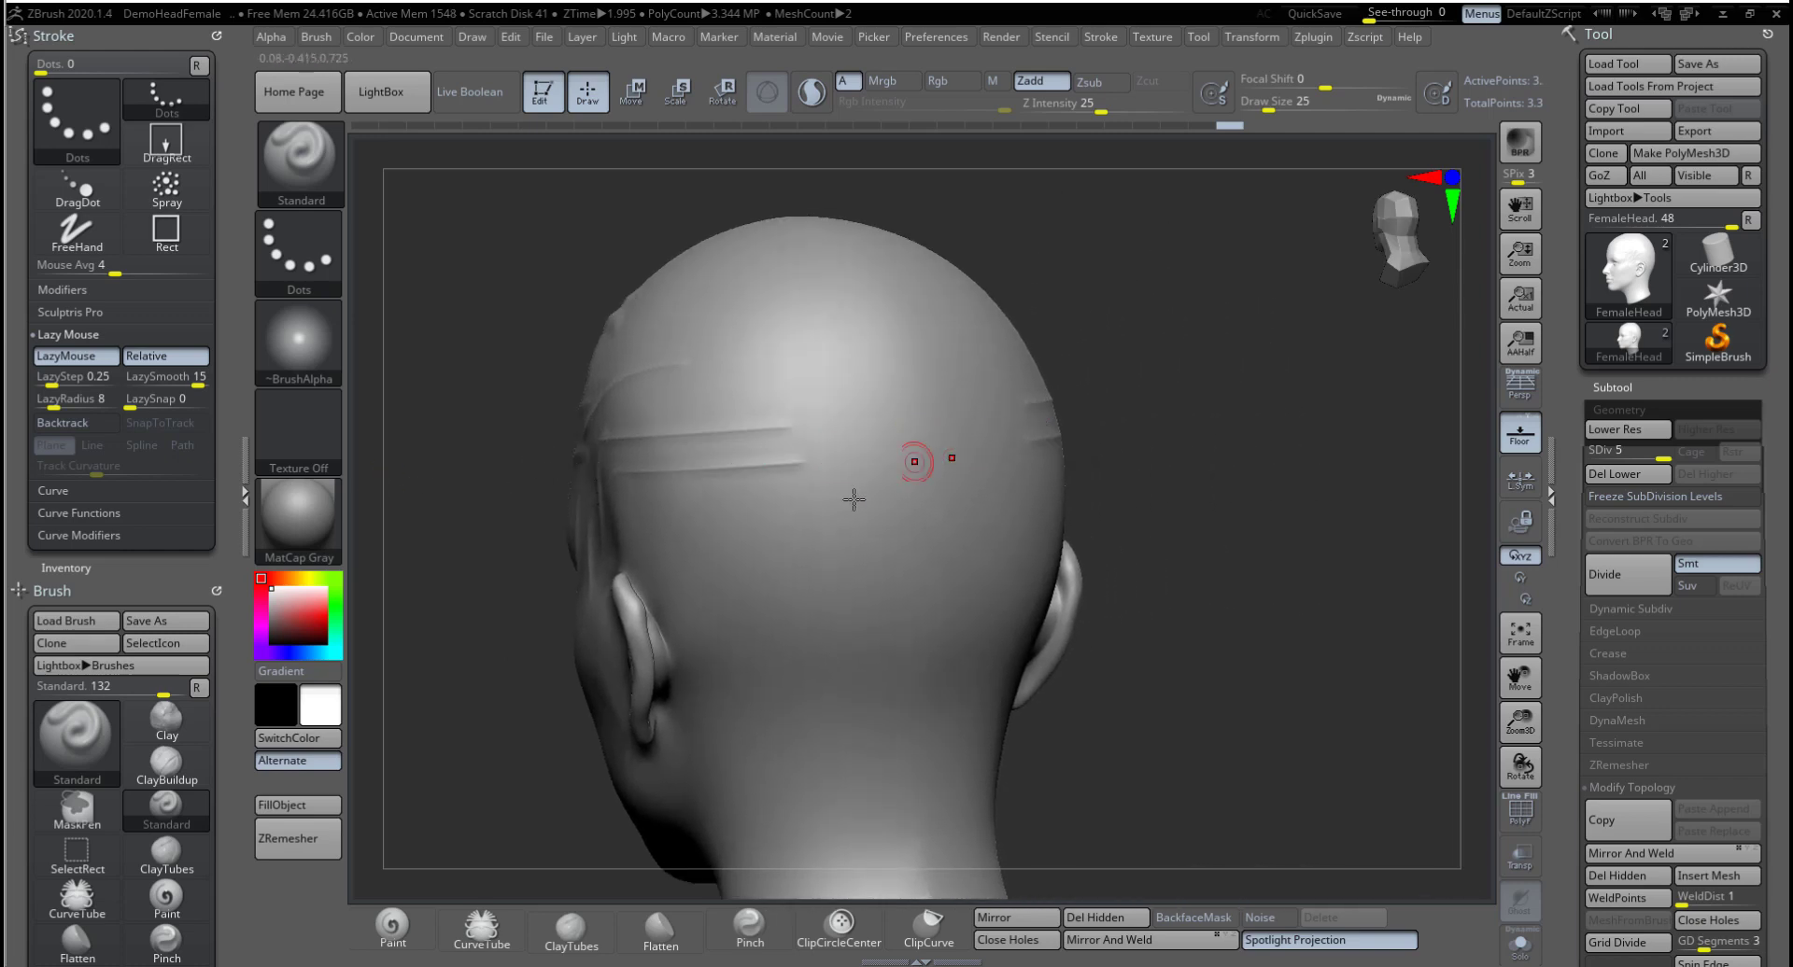
pyautogui.press('l')
pyautogui.moveTo(892, 437); pyautogui.dragTo(717, 540)
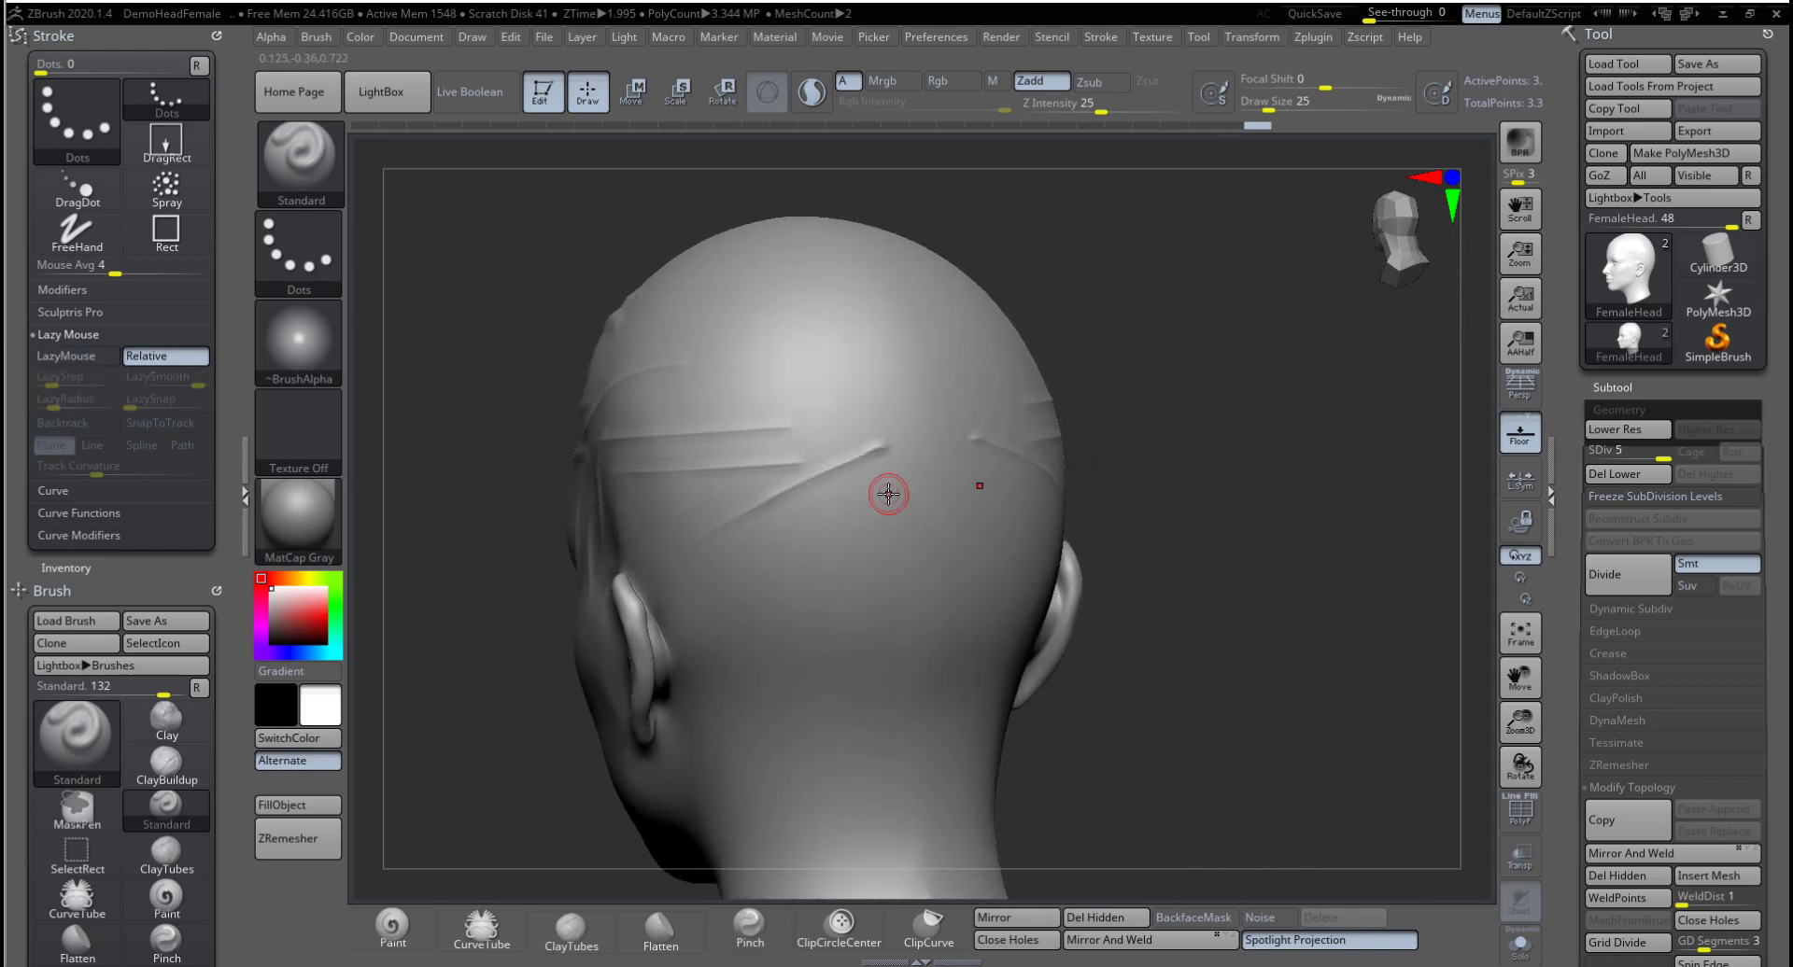
pyautogui.moveTo(897, 490); pyautogui.dragTo(707, 546)
# Step: Try three more curved strokes across the back of the head without LazyMouse, and undo them
pyautogui.moveTo(930, 519)
pyautogui.mouseDown()
pyautogui.moveTo(876, 524)
pyautogui.moveTo(815, 482)
pyautogui.mouseUp()
pyautogui.moveTo(920, 374)
pyautogui.mouseDown()
pyautogui.moveTo(729, 412)
pyautogui.moveTo(689, 396)
pyautogui.mouseUp()
pyautogui.moveTo(907, 327); pyautogui.dragTo(705, 369)
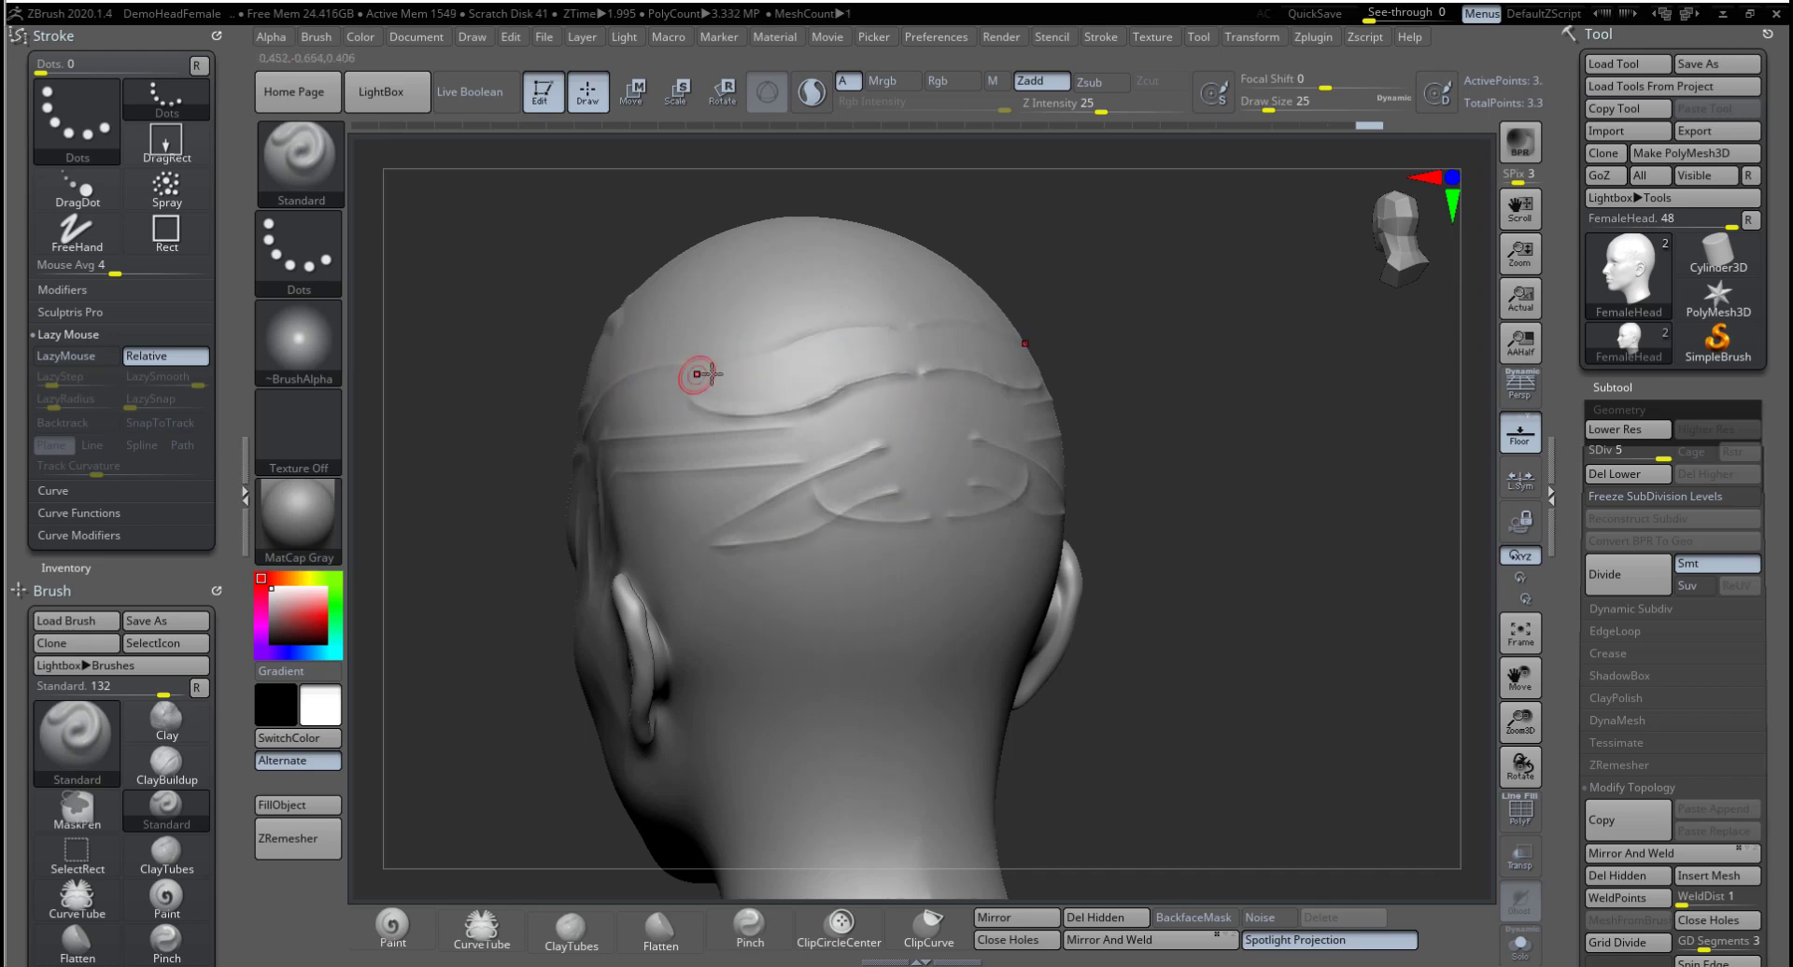
pyautogui.press('ctrl')
pyautogui.press('ctrl')
pyautogui.hotkey('ctrl', 'z')
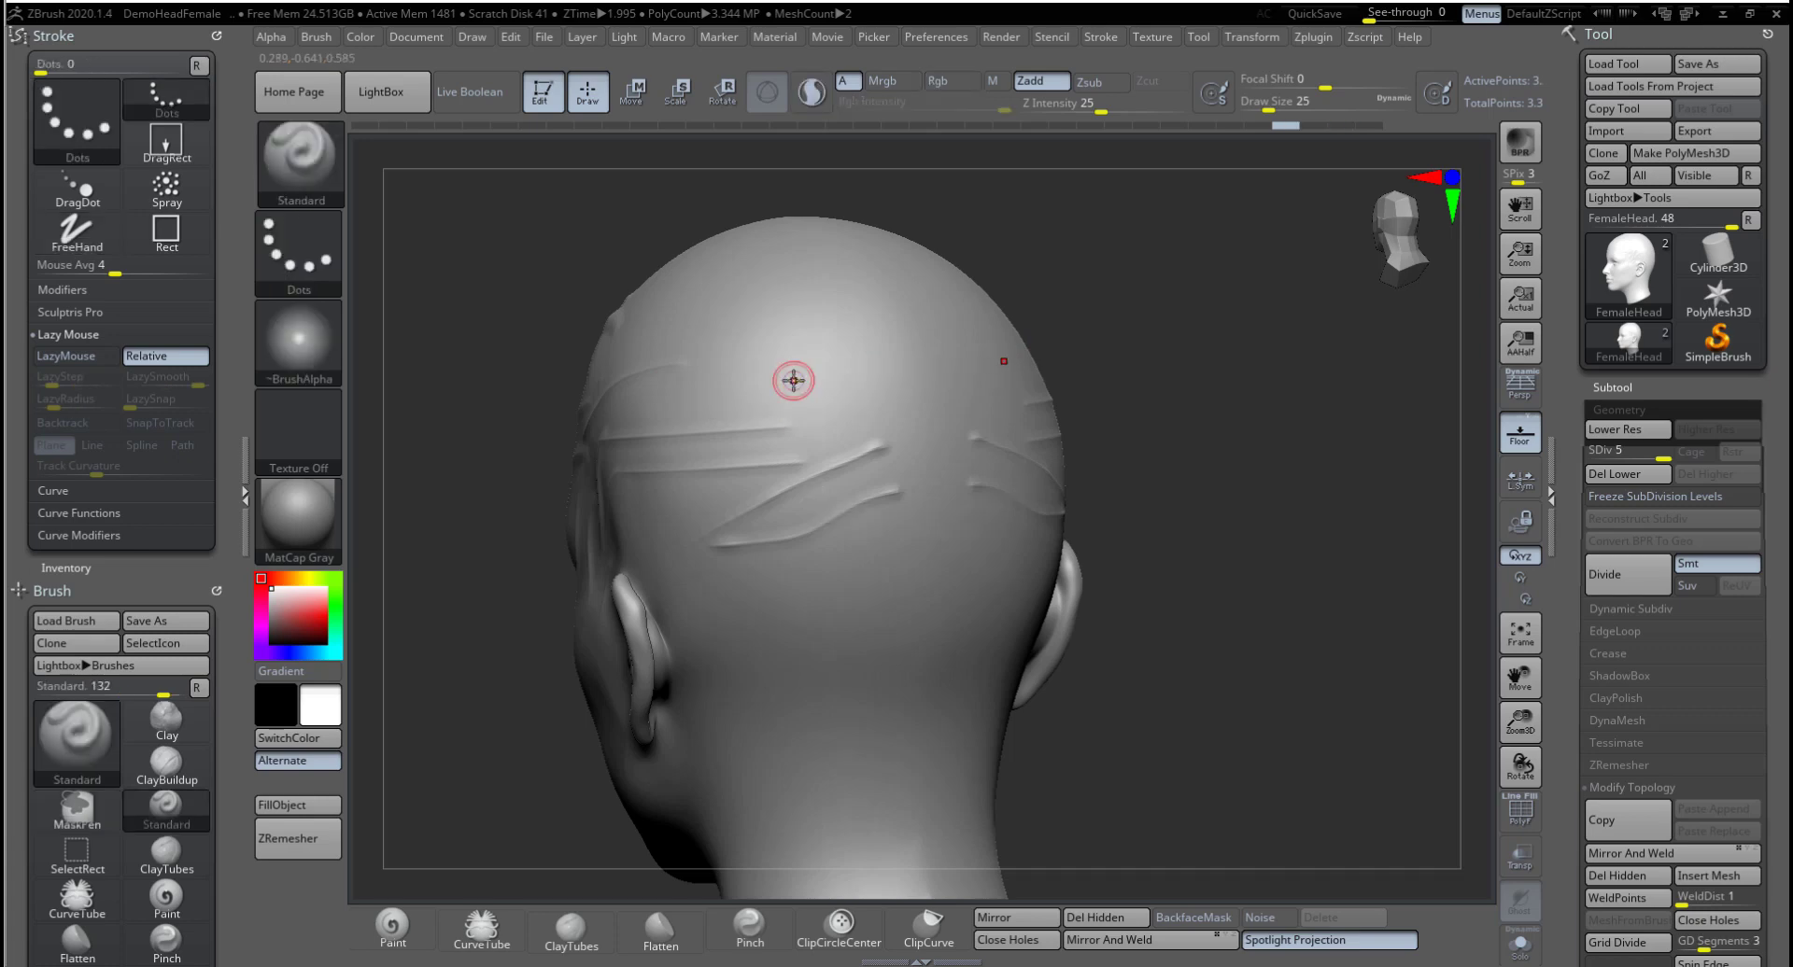
# Step: Turn LazyMouse back on and draw a long, smooth ridge across the upper back of the head
pyautogui.press('l')
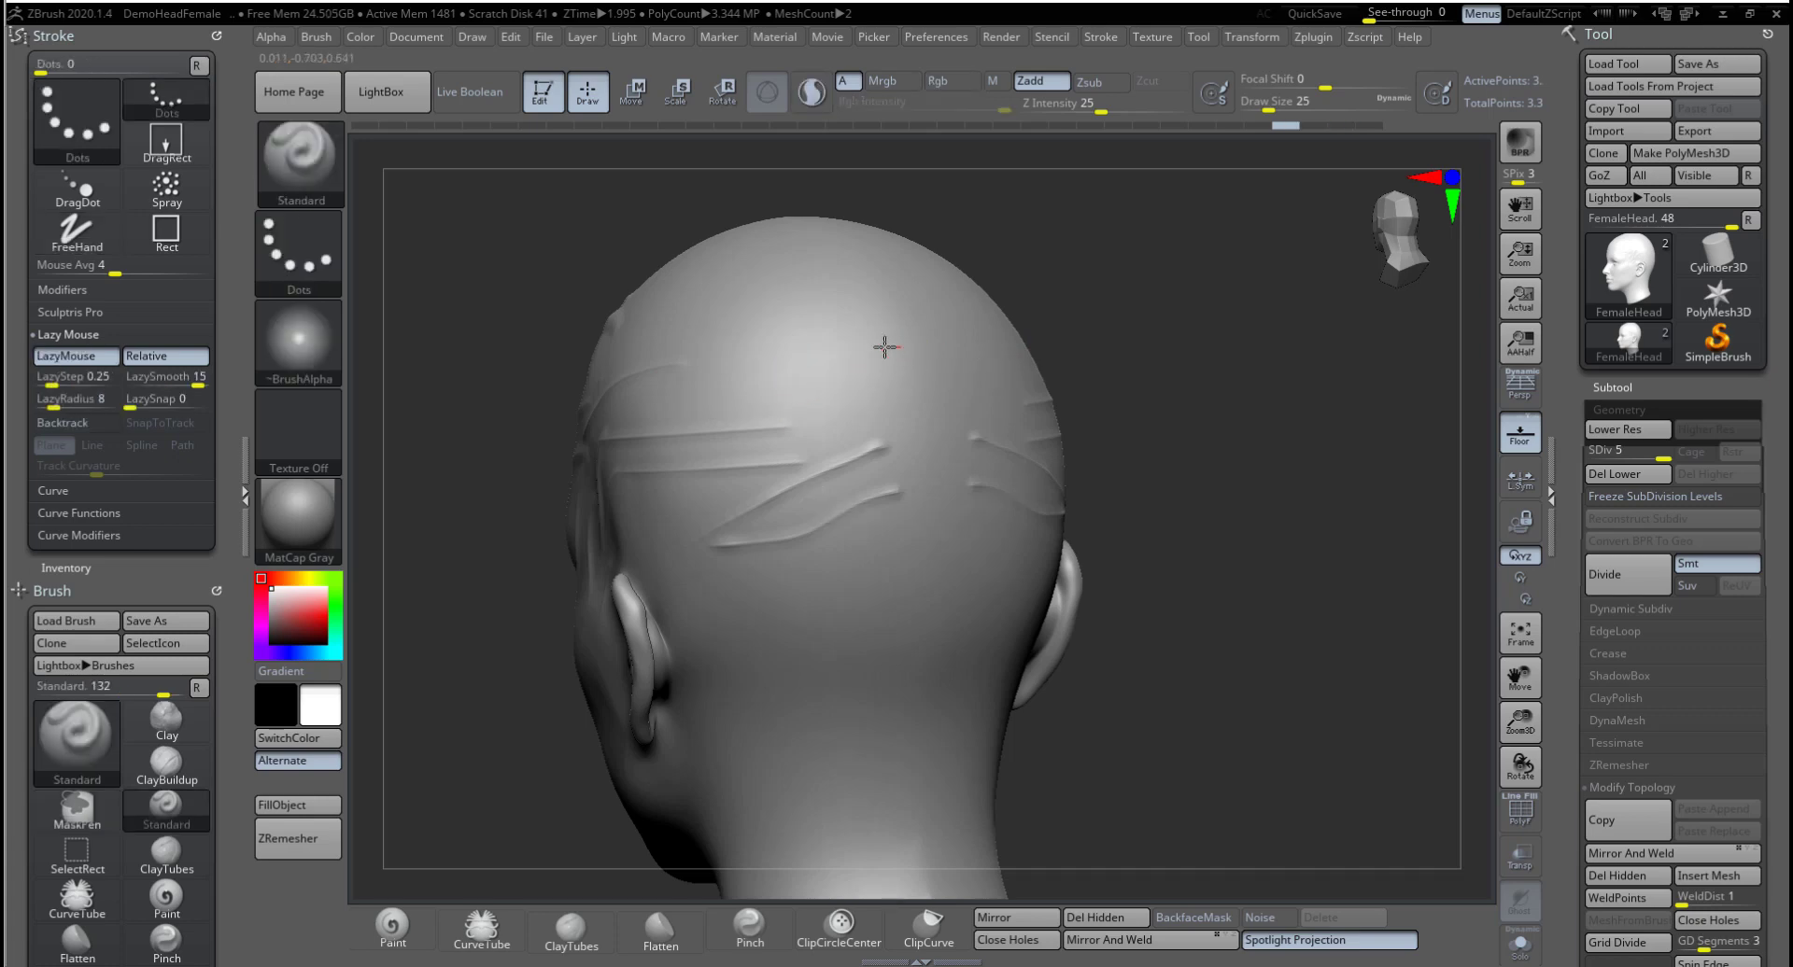
pyautogui.moveTo(885, 349); pyautogui.dragTo(698, 376)
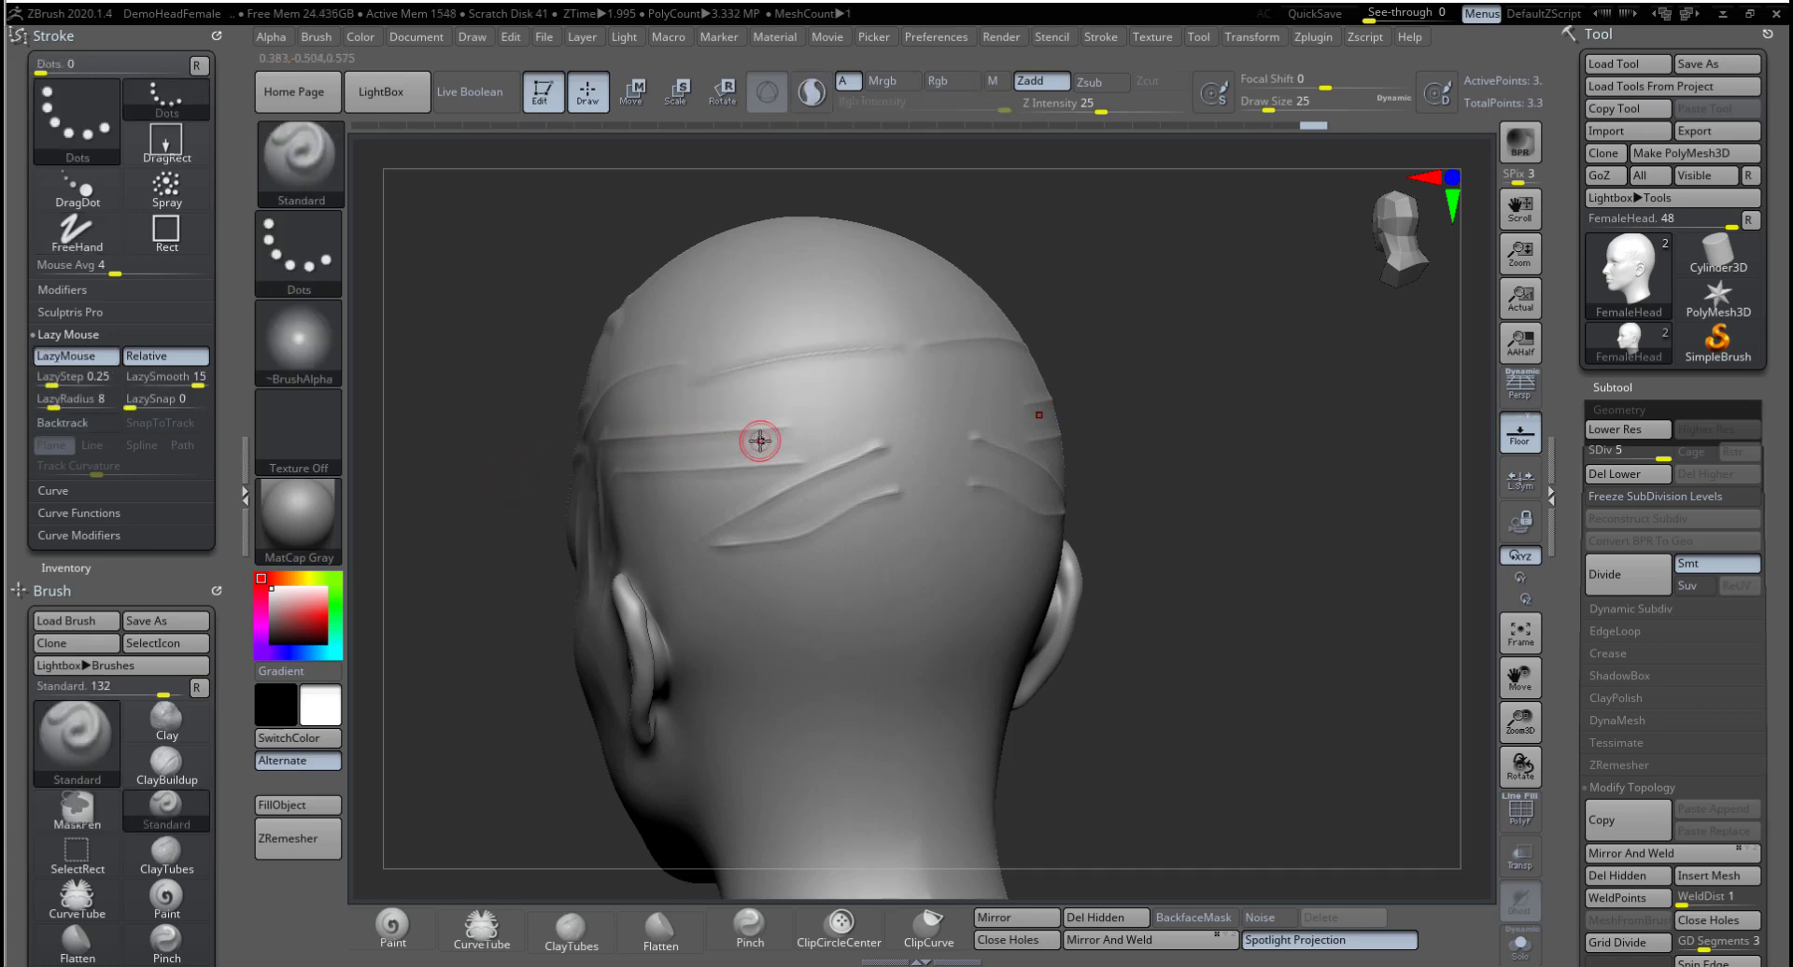
# Step: Set the Standard brush to Alpha Off and put away the docked Stroke palette
pyautogui.click(300, 357)
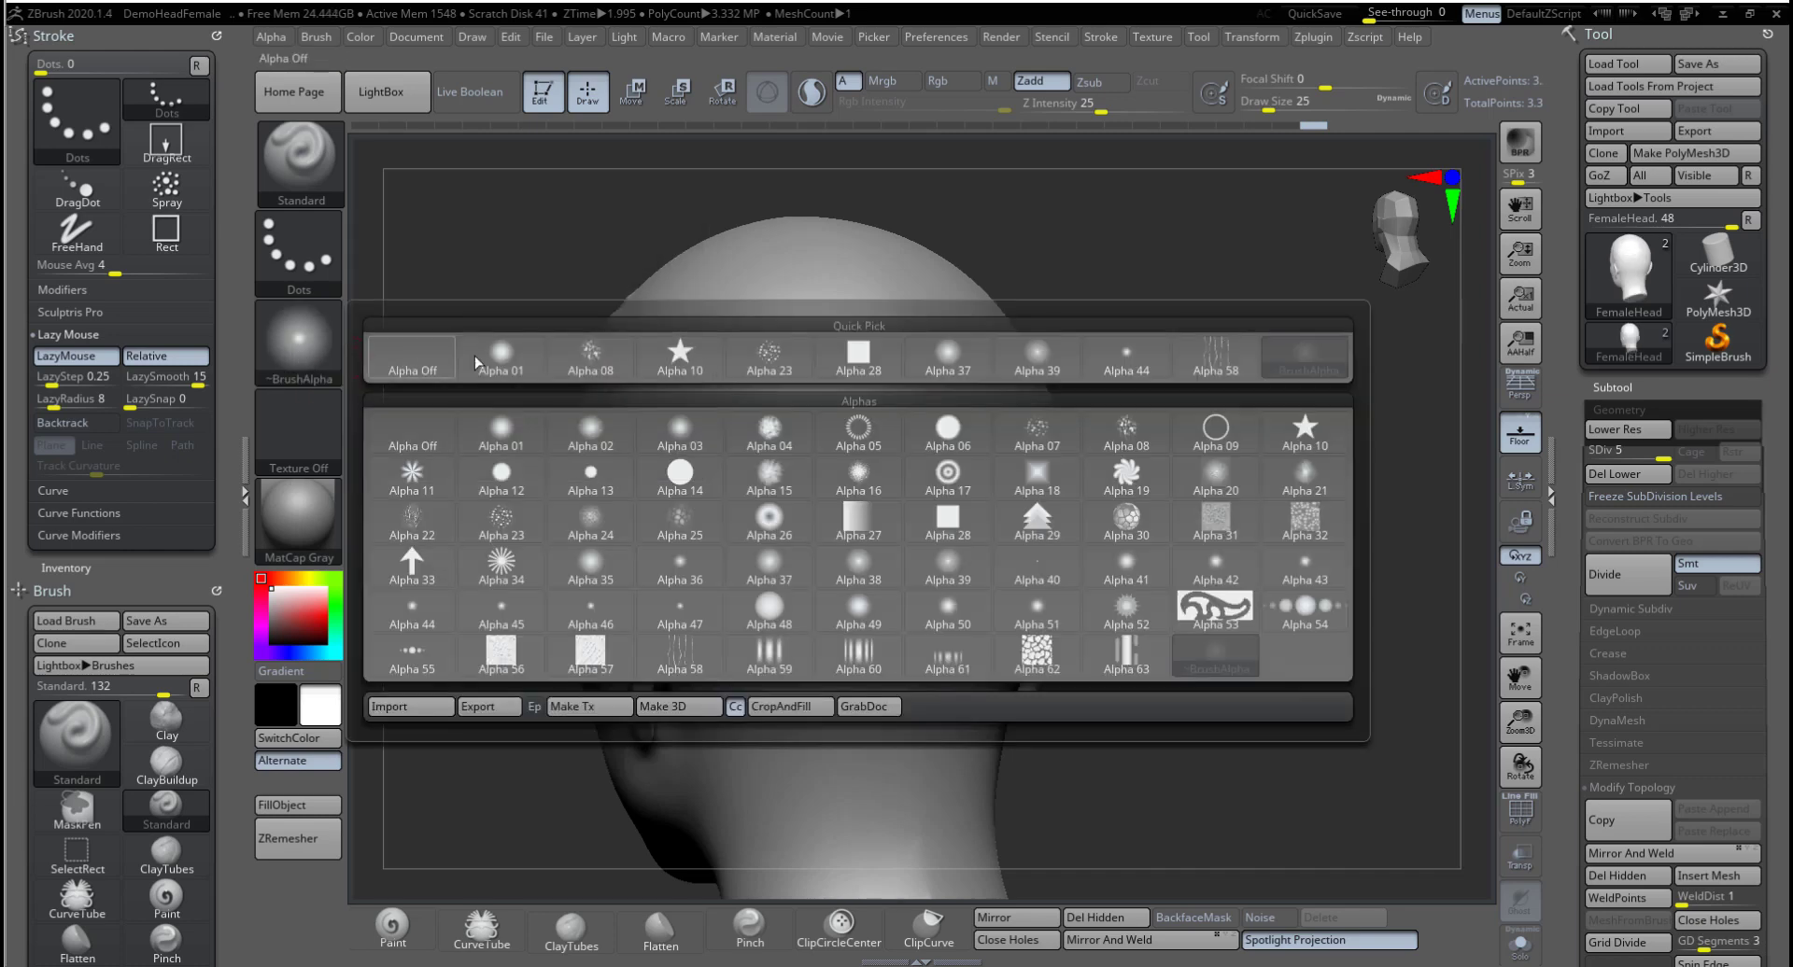
pyautogui.click(406, 355)
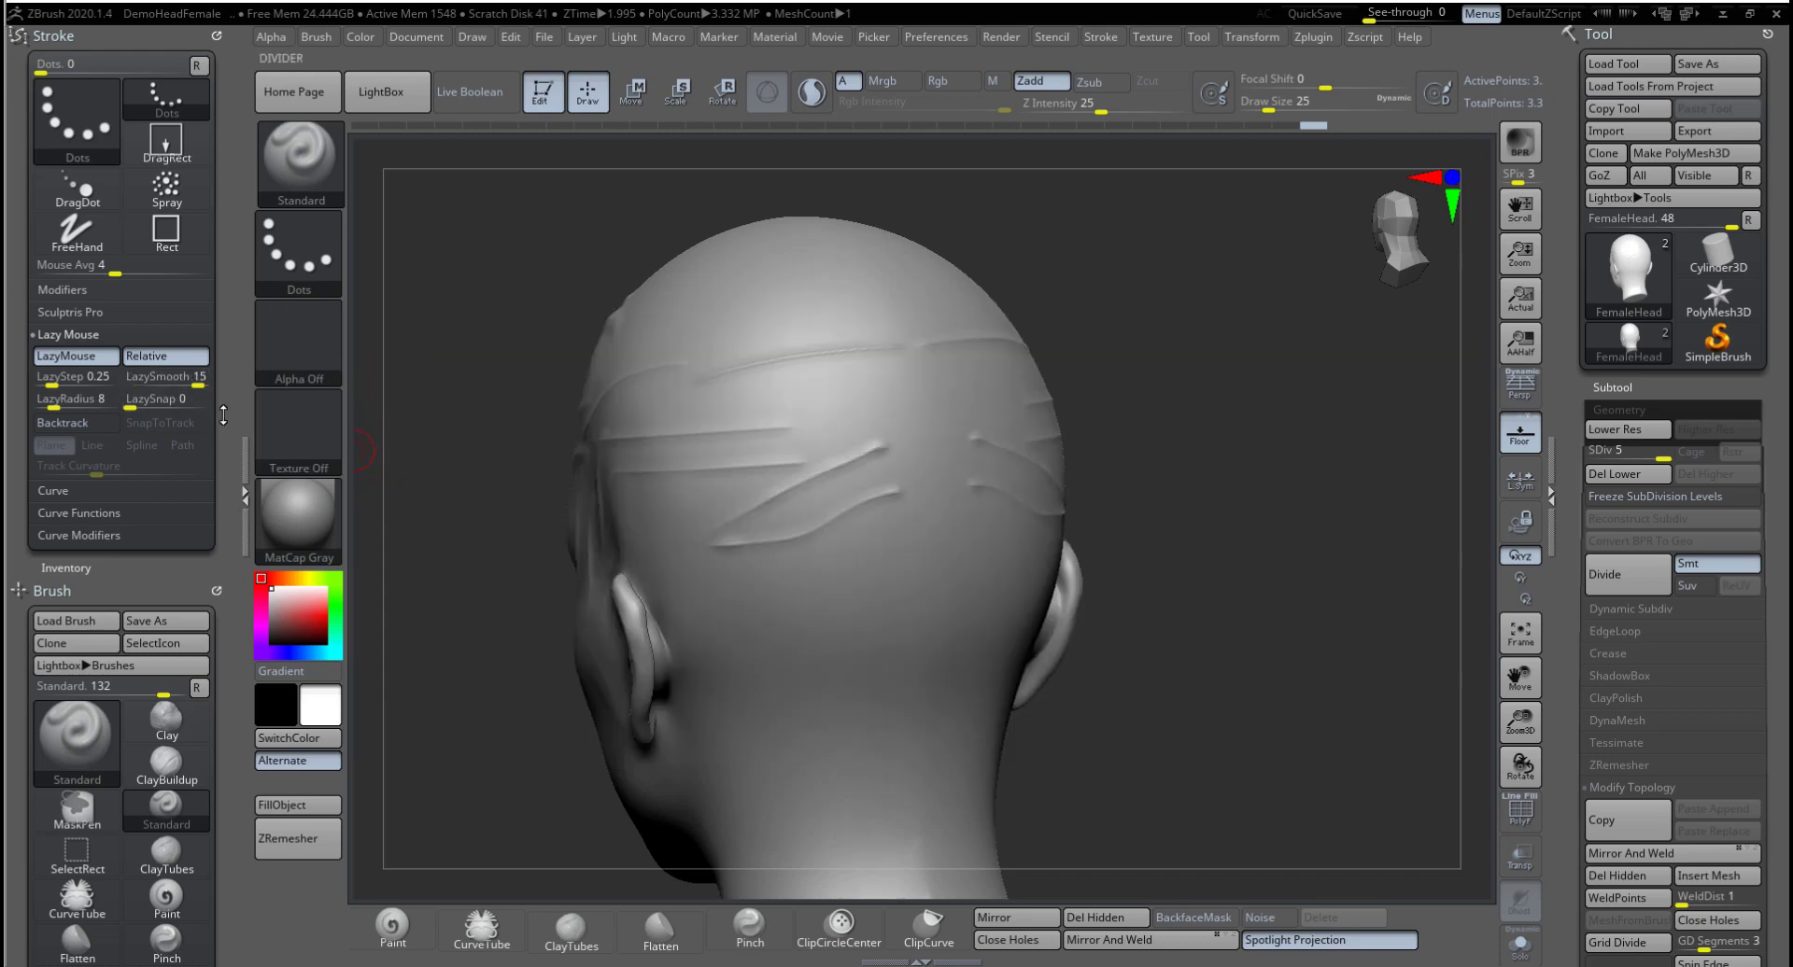
pyautogui.click(218, 35)
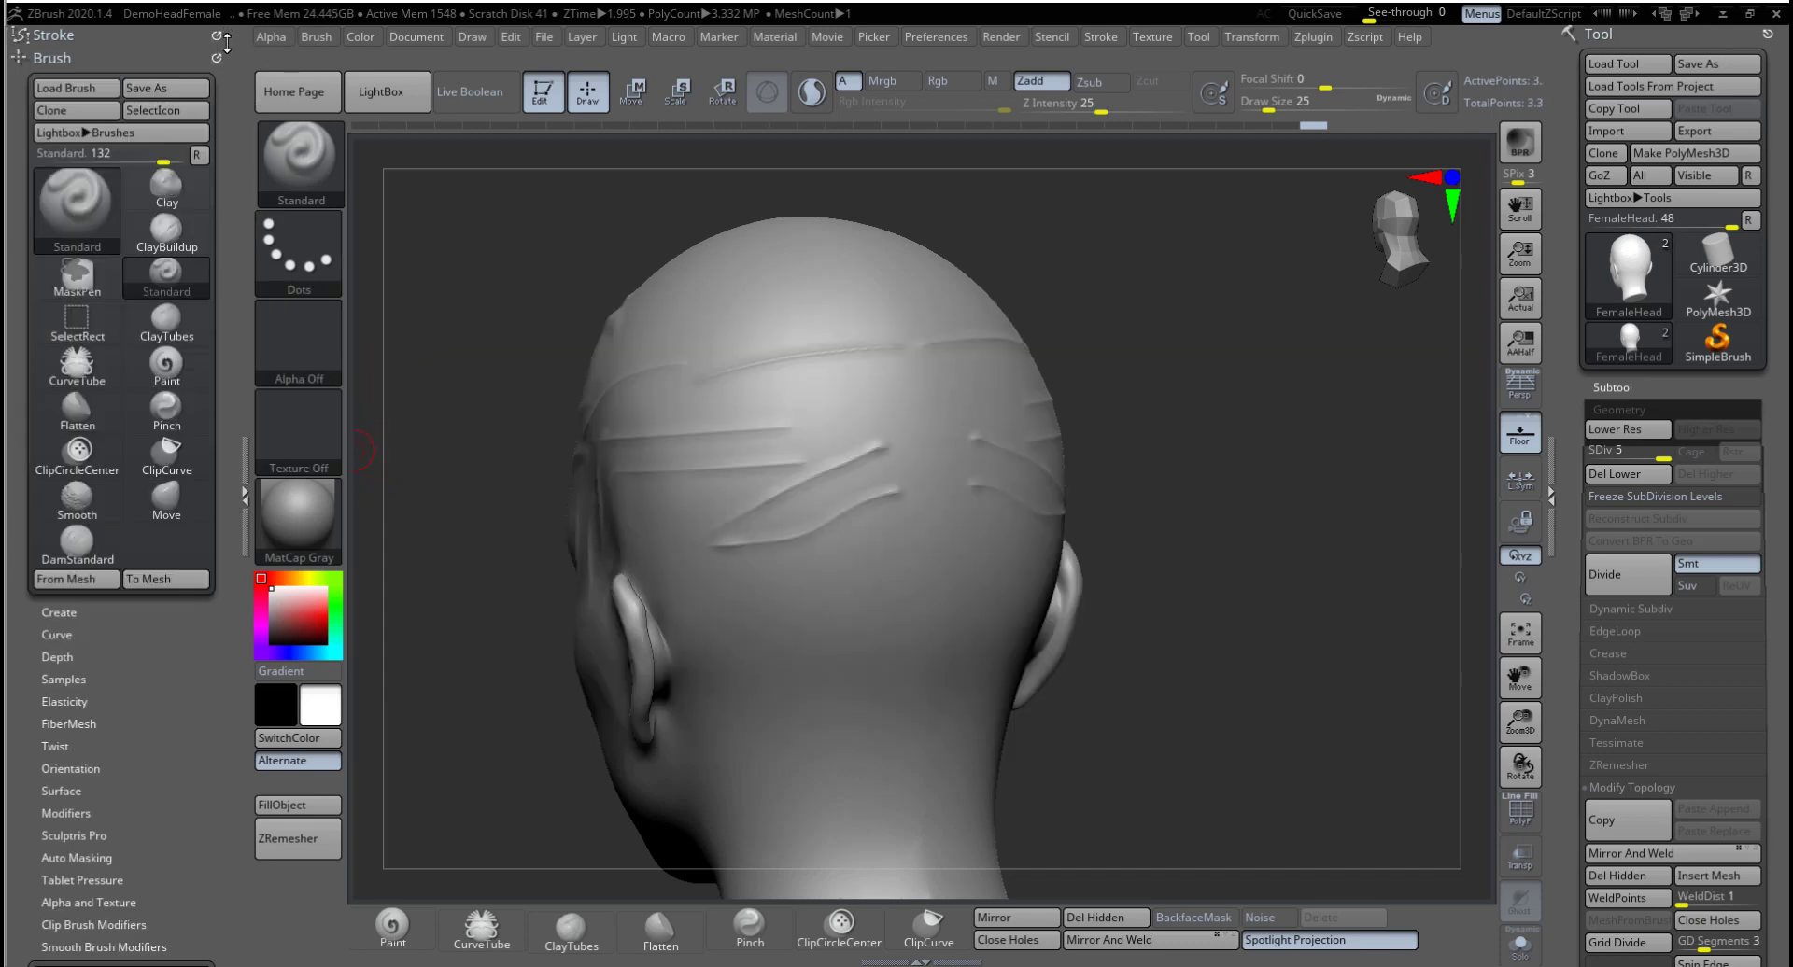
pyautogui.click(216, 35)
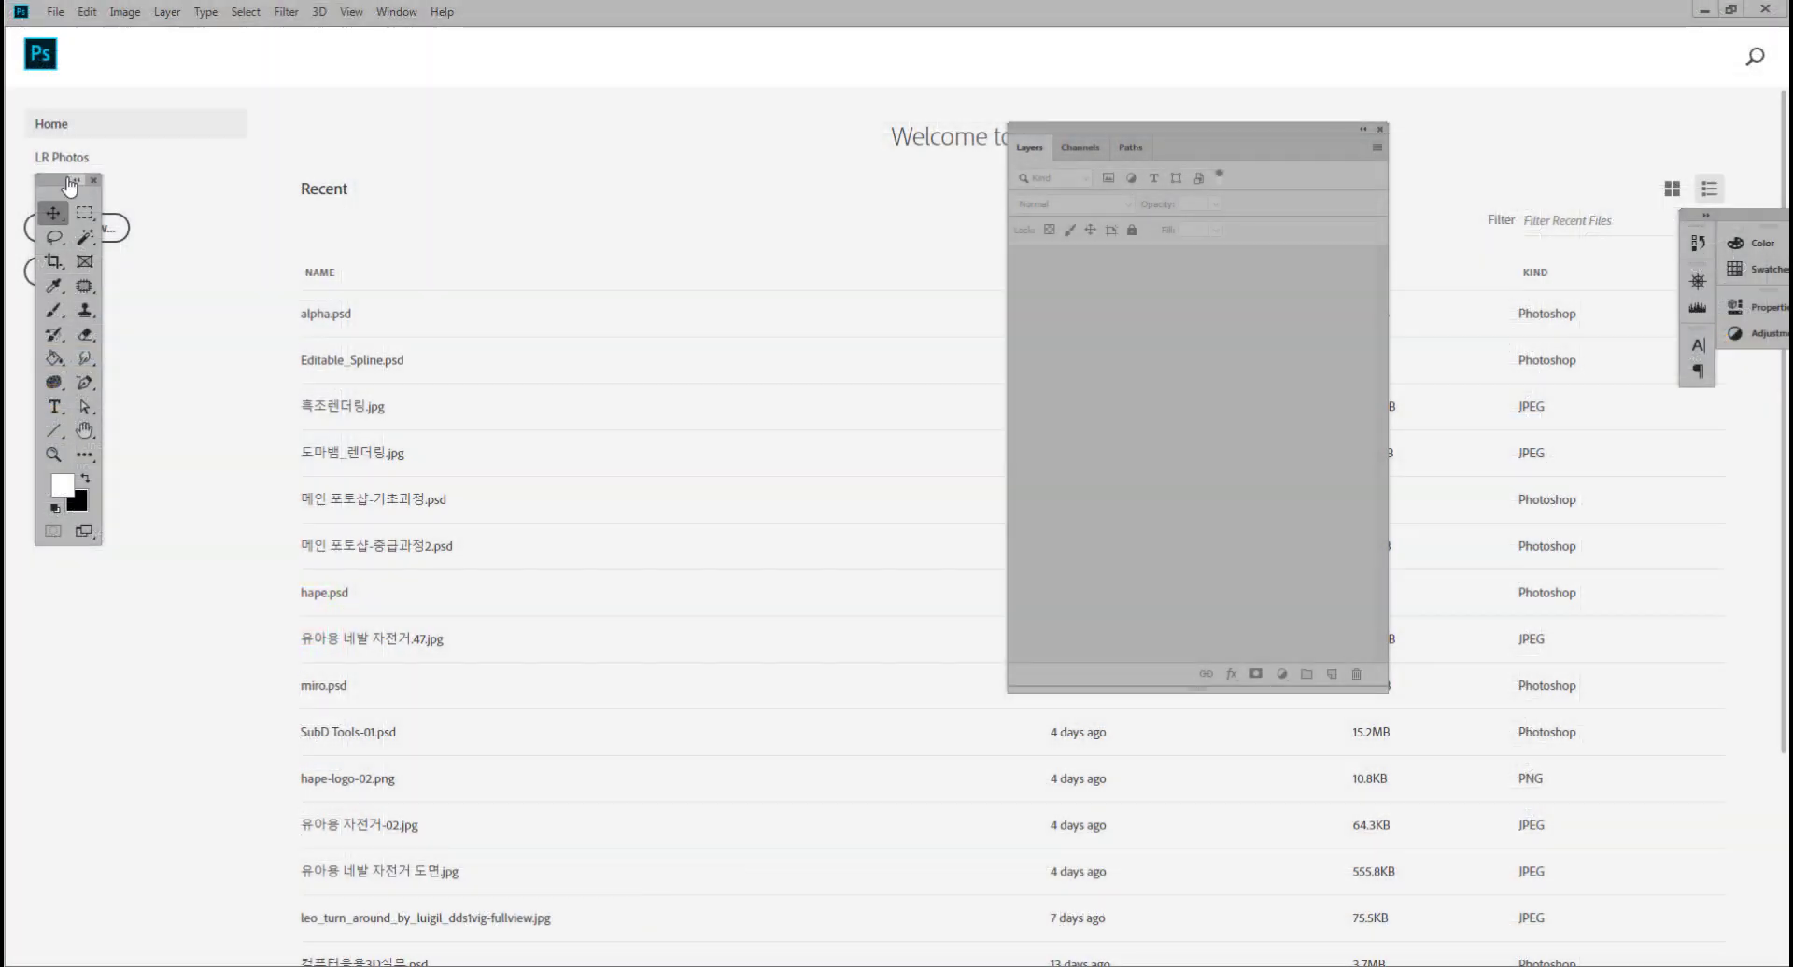
# Step: Switch to Photoshop and create a 512 x 512 pixel, 72 pixels/inch, 8-bit Grayscale document with white background contents
pyautogui.moveTo(70, 185); pyautogui.dragTo(74, 279)
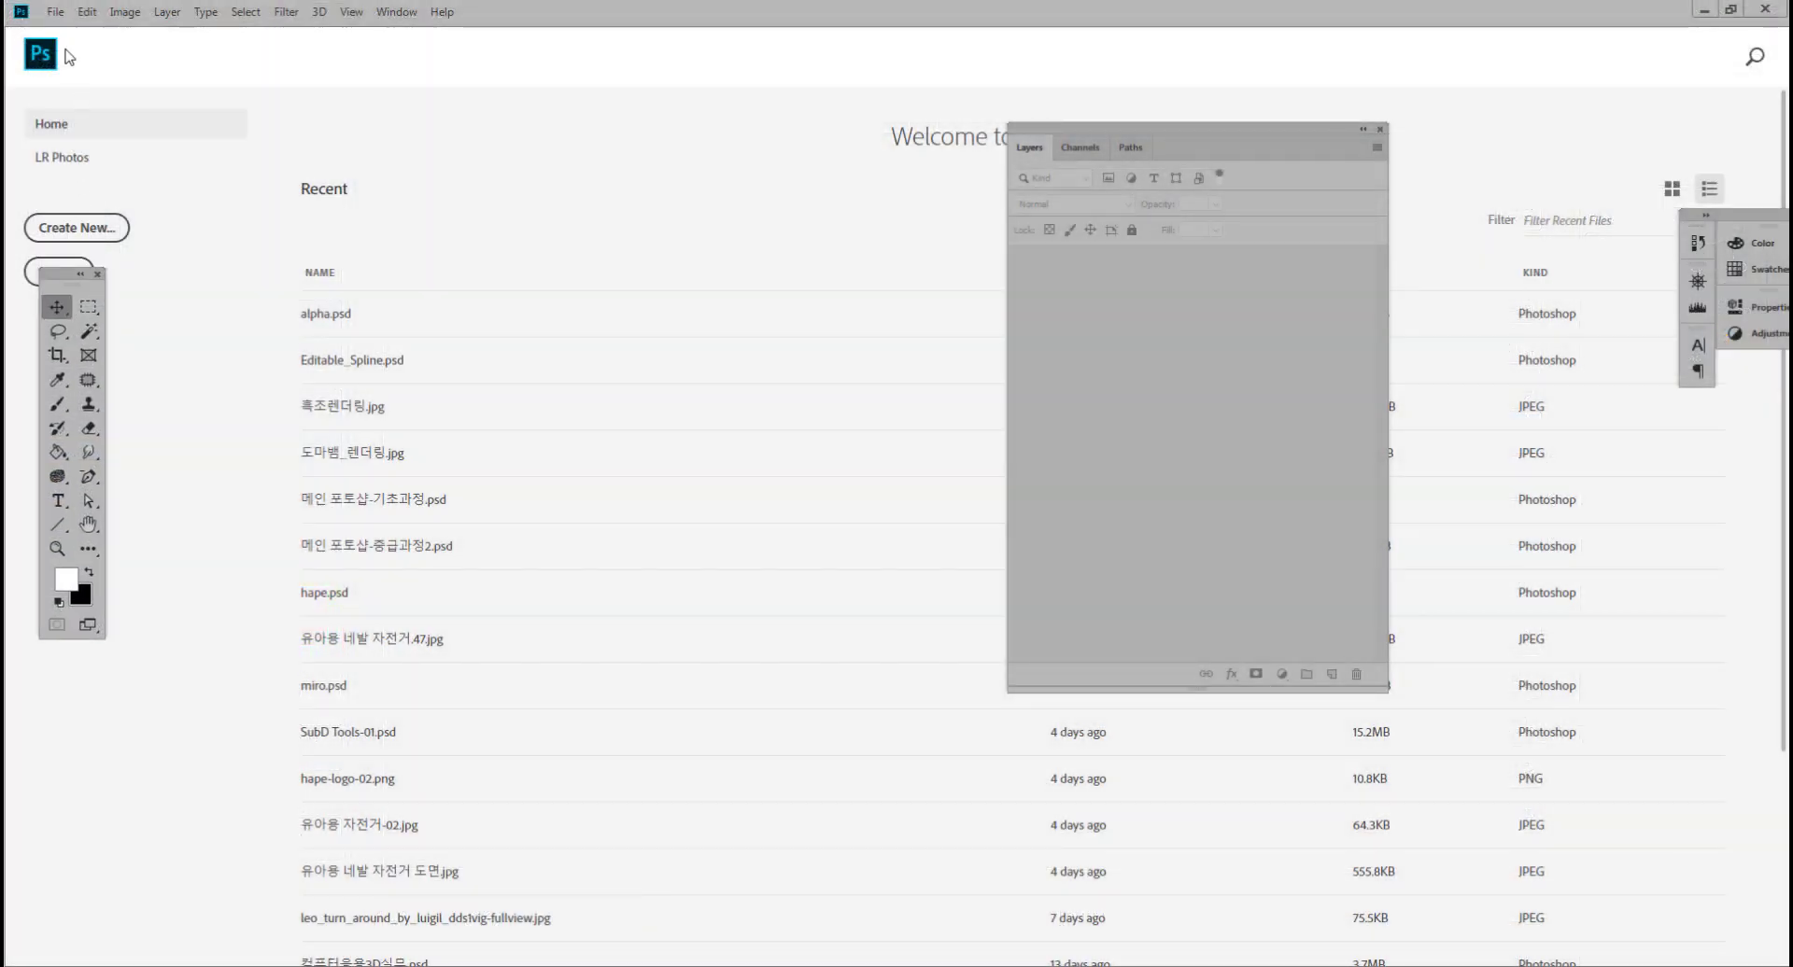
pyautogui.click(55, 11)
pyautogui.click(89, 33)
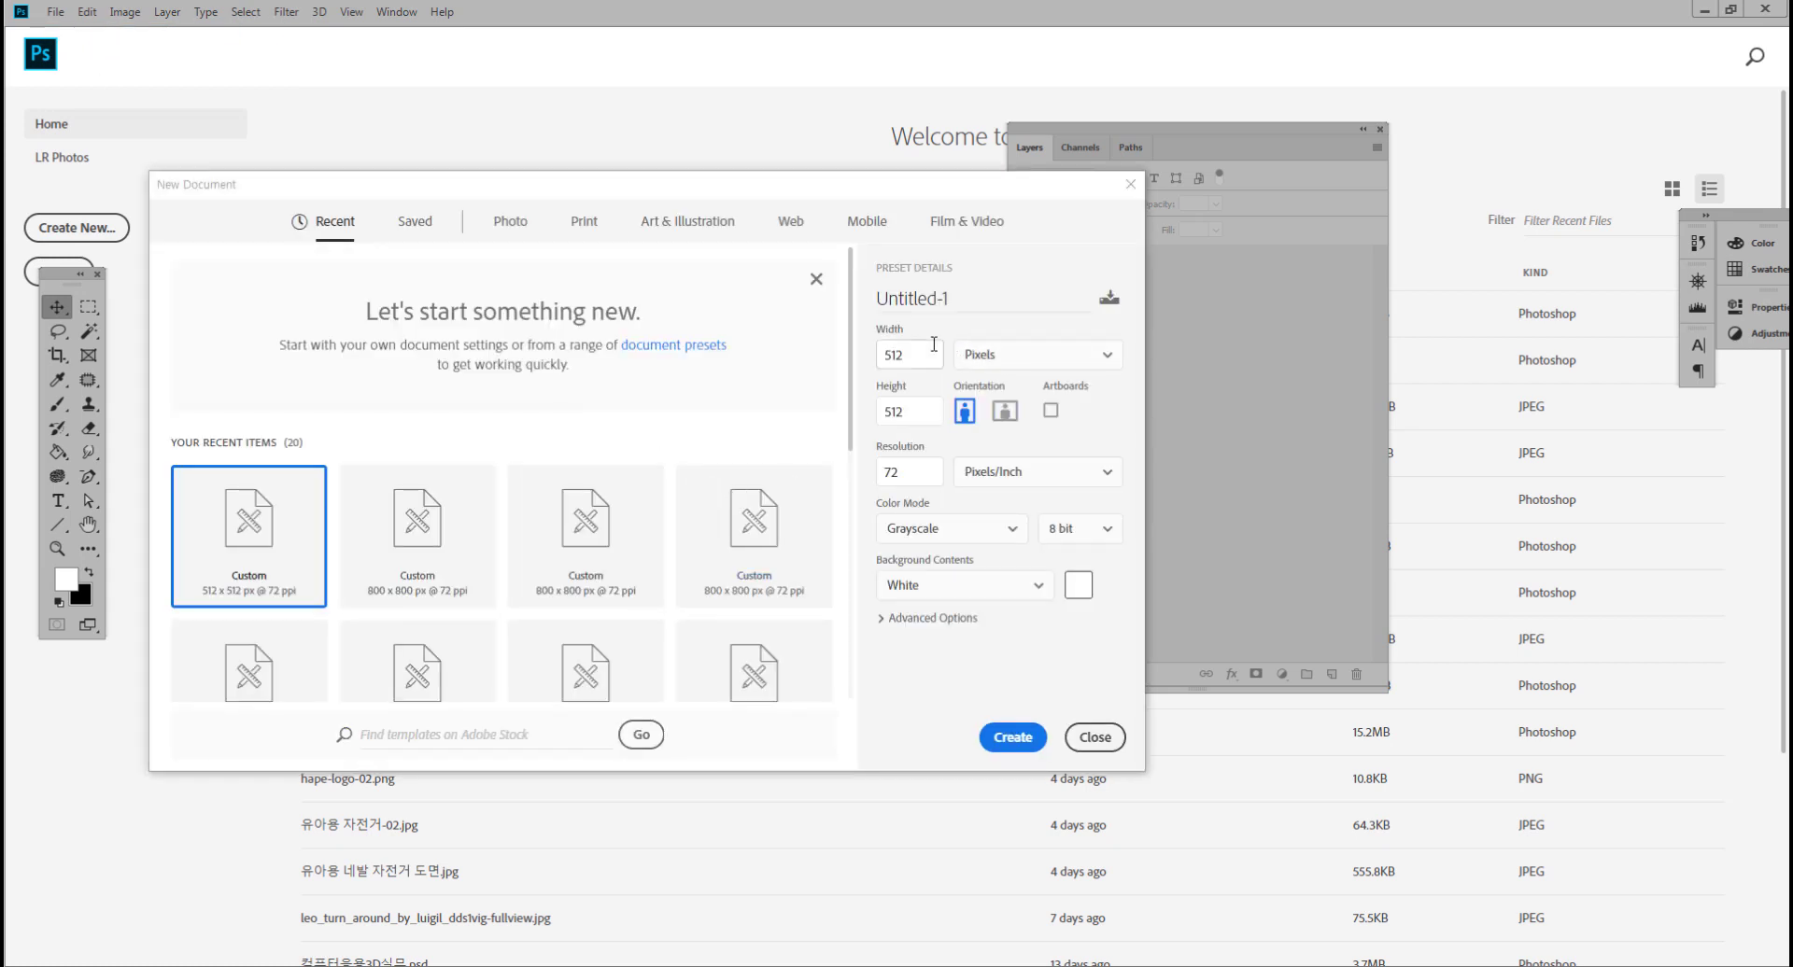
pyautogui.click(934, 345)
pyautogui.press('Tab')
pyautogui.click(905, 473)
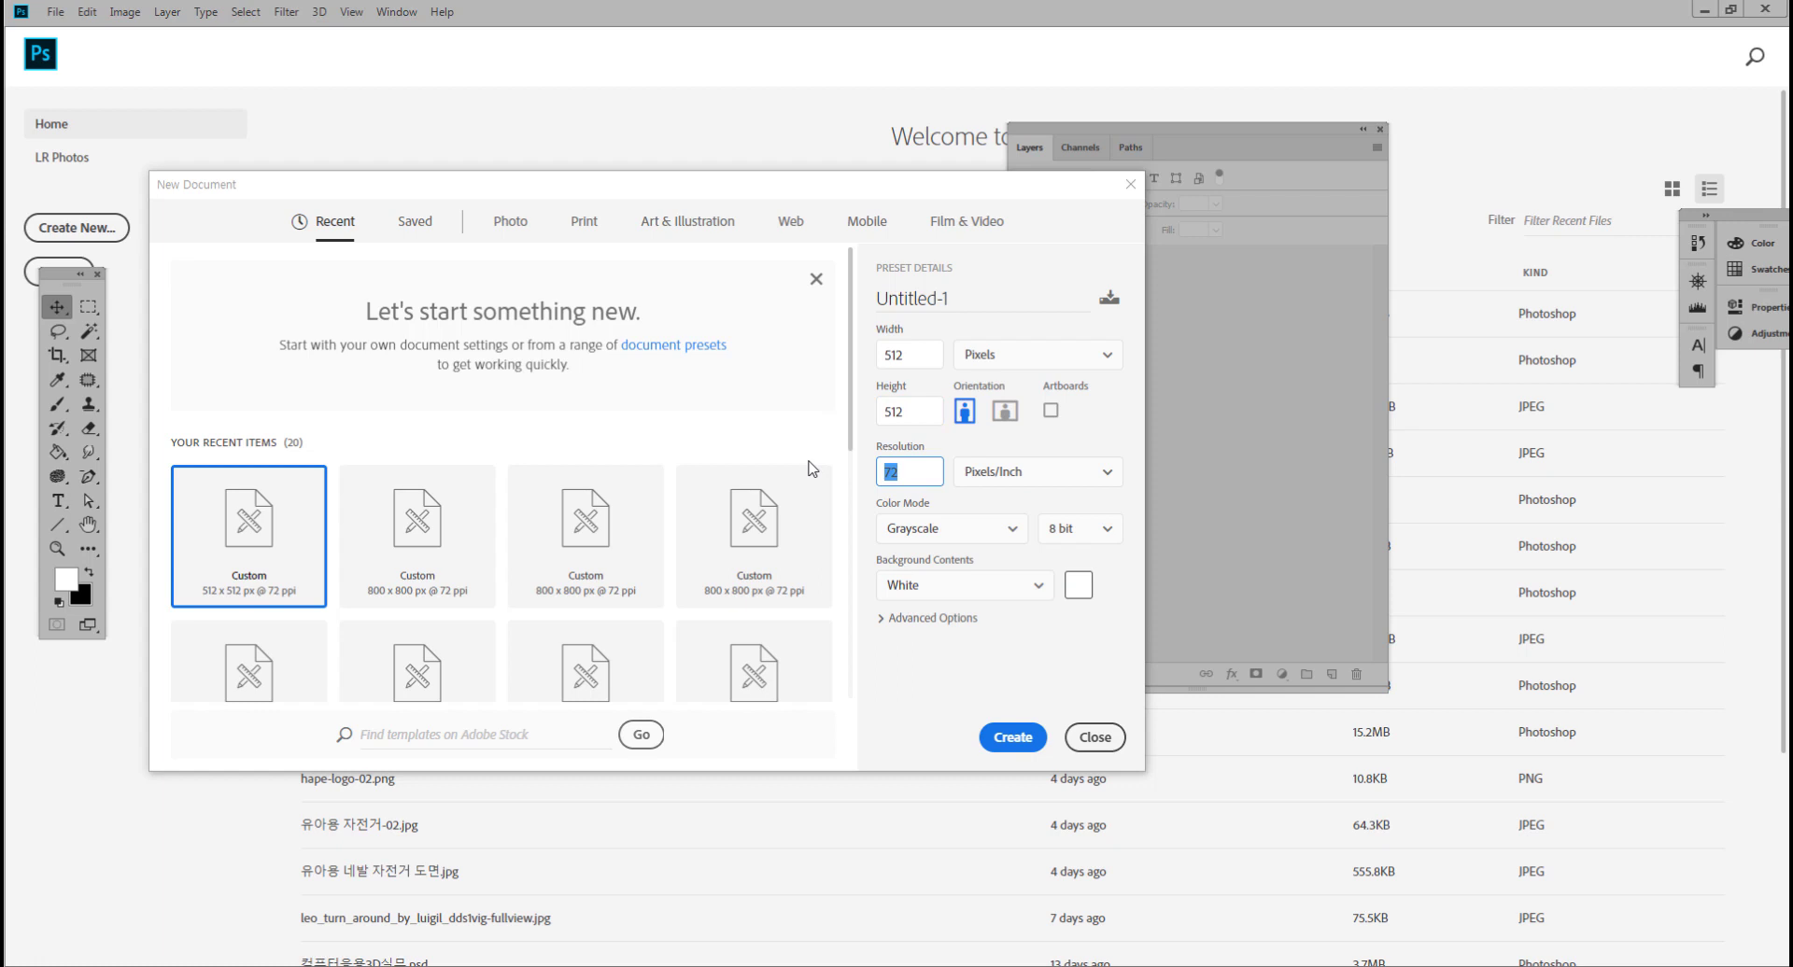
pyautogui.click(955, 534)
pyautogui.click(925, 623)
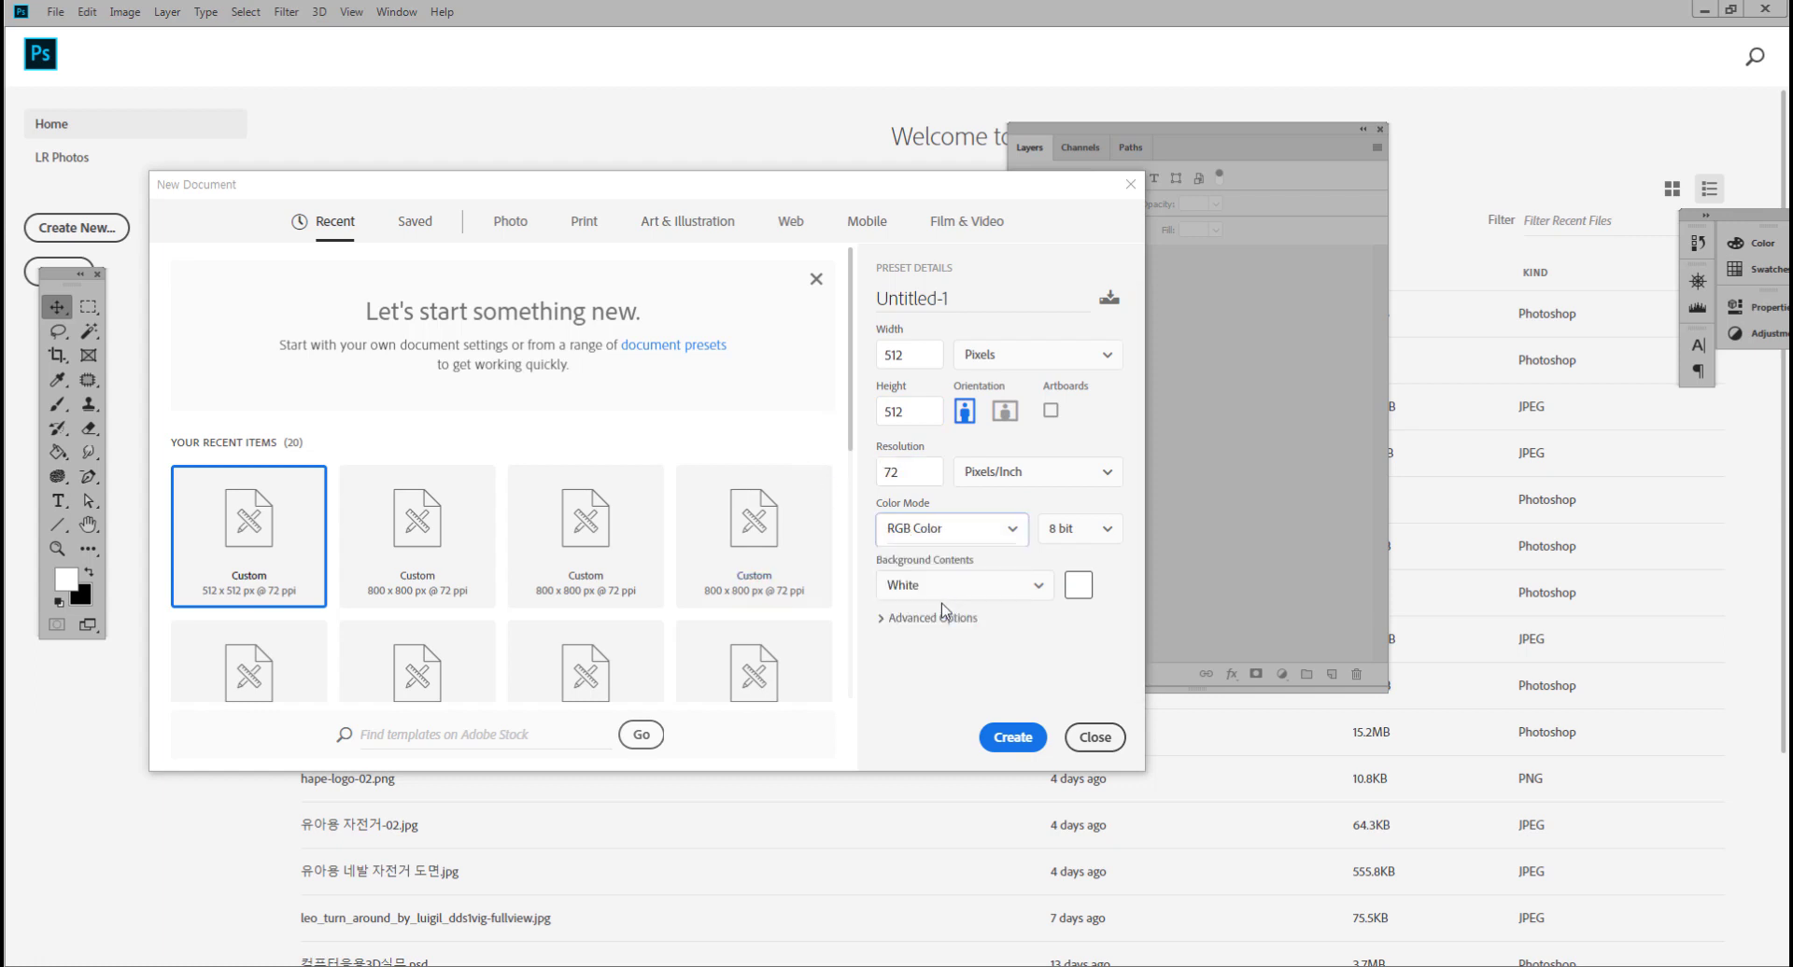
pyautogui.click(980, 541)
pyautogui.click(933, 603)
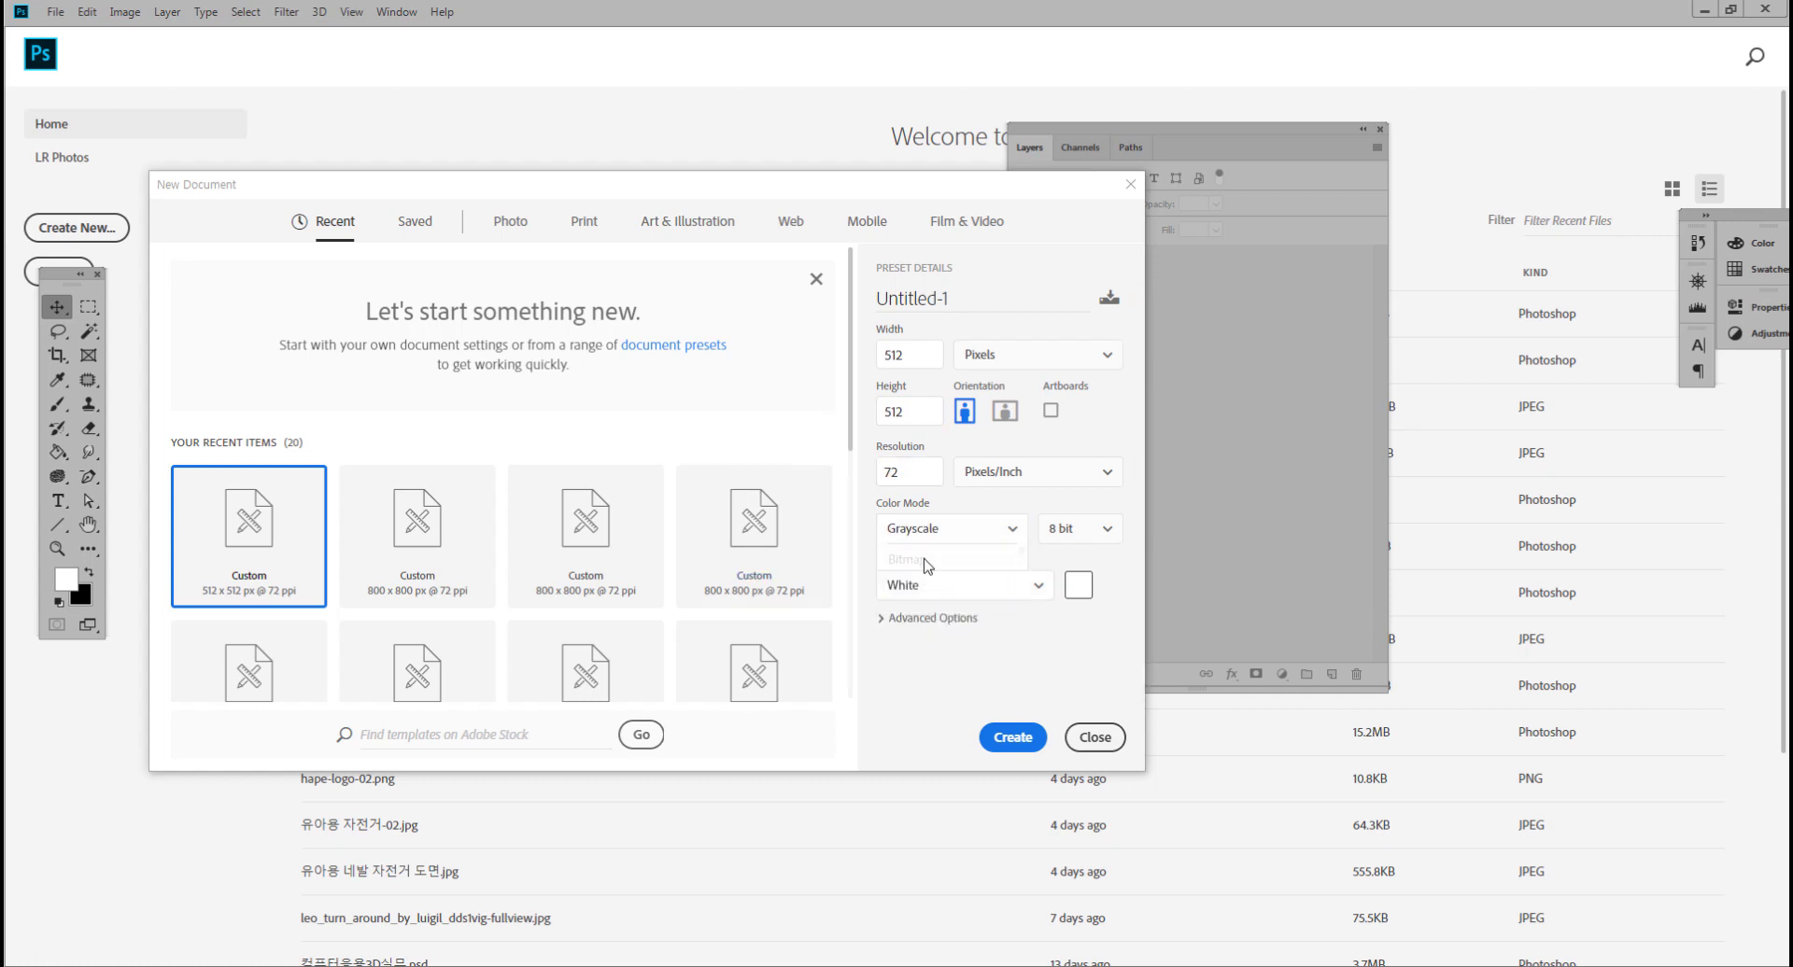
pyautogui.click(1012, 737)
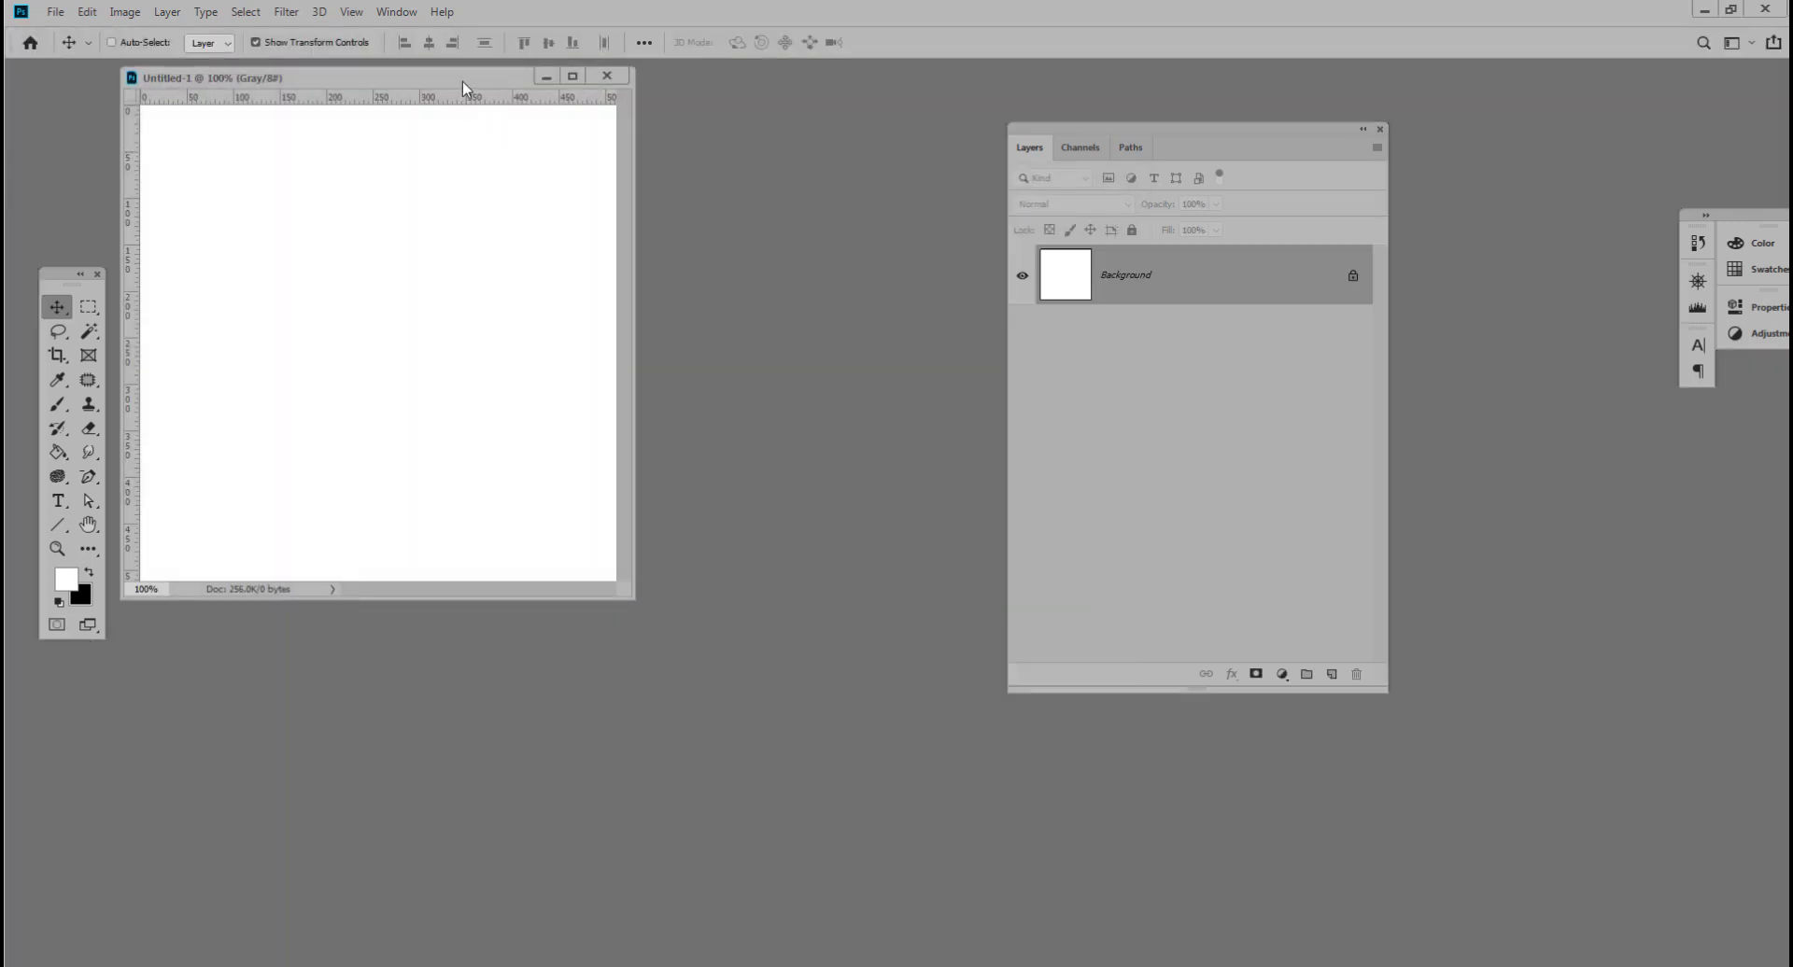
# Step: Move the new document window and the tool palette apart, and enlarge the window around the canvas
pyautogui.moveTo(462, 79); pyautogui.dragTo(636, 178)
pyautogui.moveTo(69, 269); pyautogui.dragTo(154, 129)
pyautogui.moveTo(801, 695); pyautogui.dragTo(959, 802)
# Step: Reset the foreground and background colors to default and fill the whole canvas black with the Paint Bucket
pyautogui.click(145, 463)
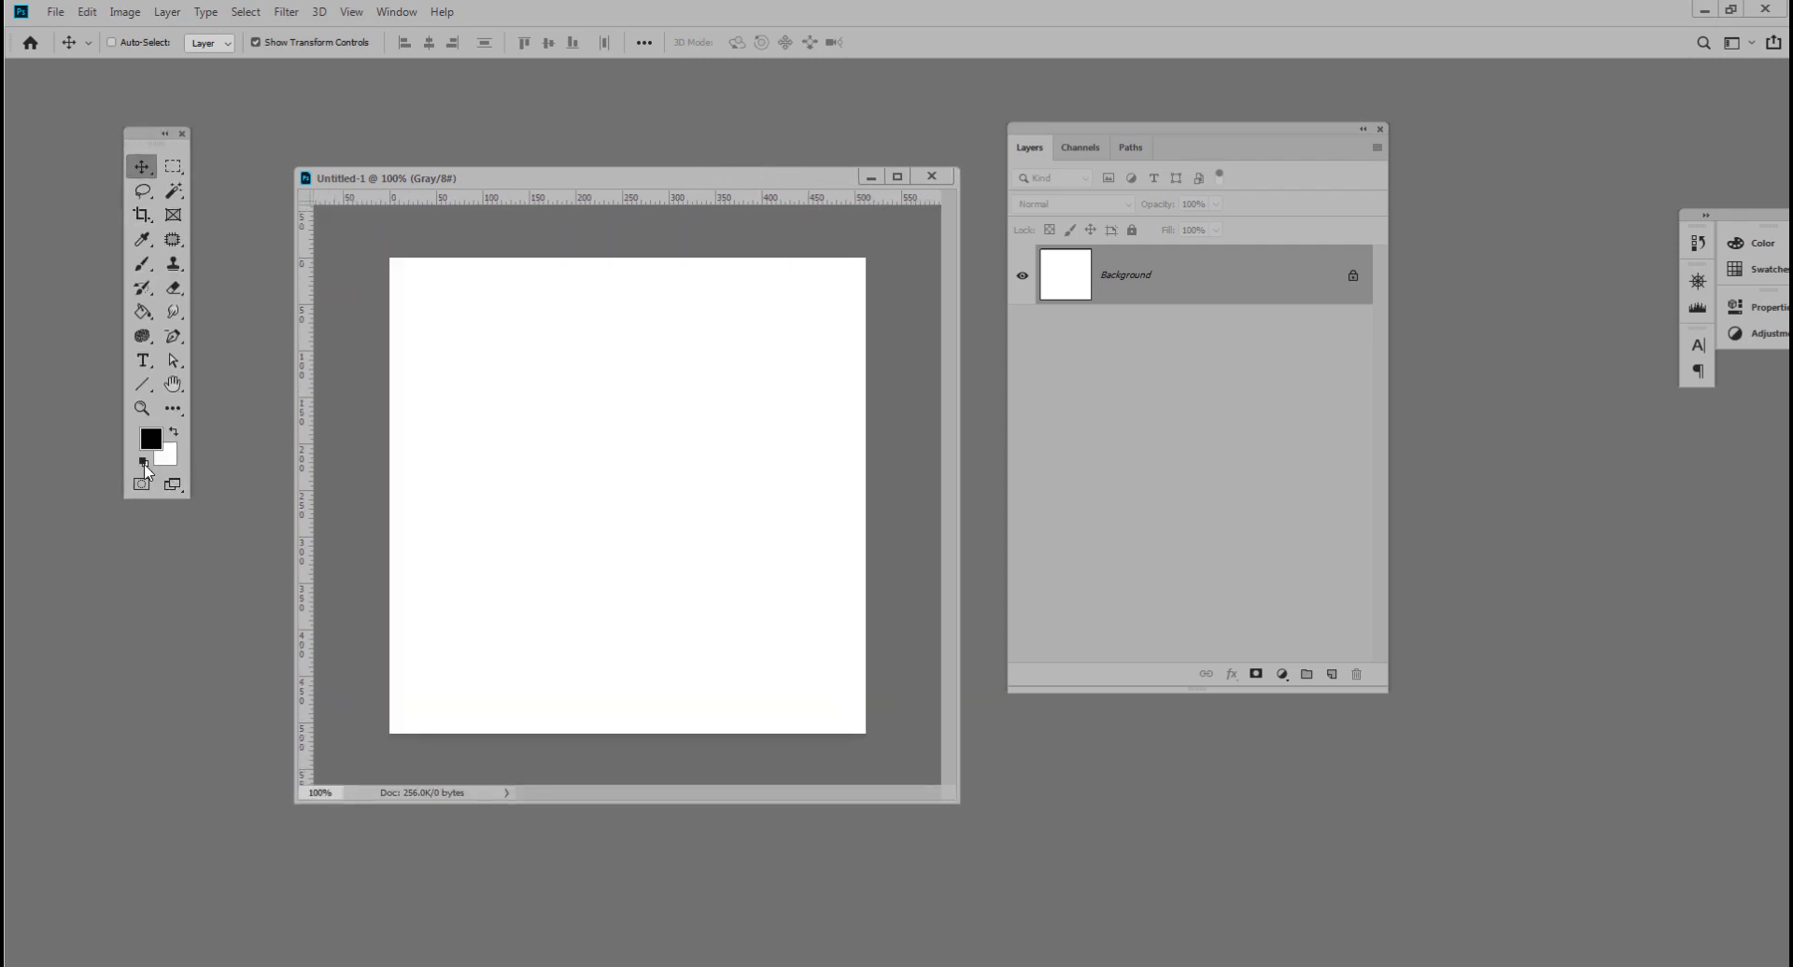
pyautogui.click(151, 320)
pyautogui.click(216, 329)
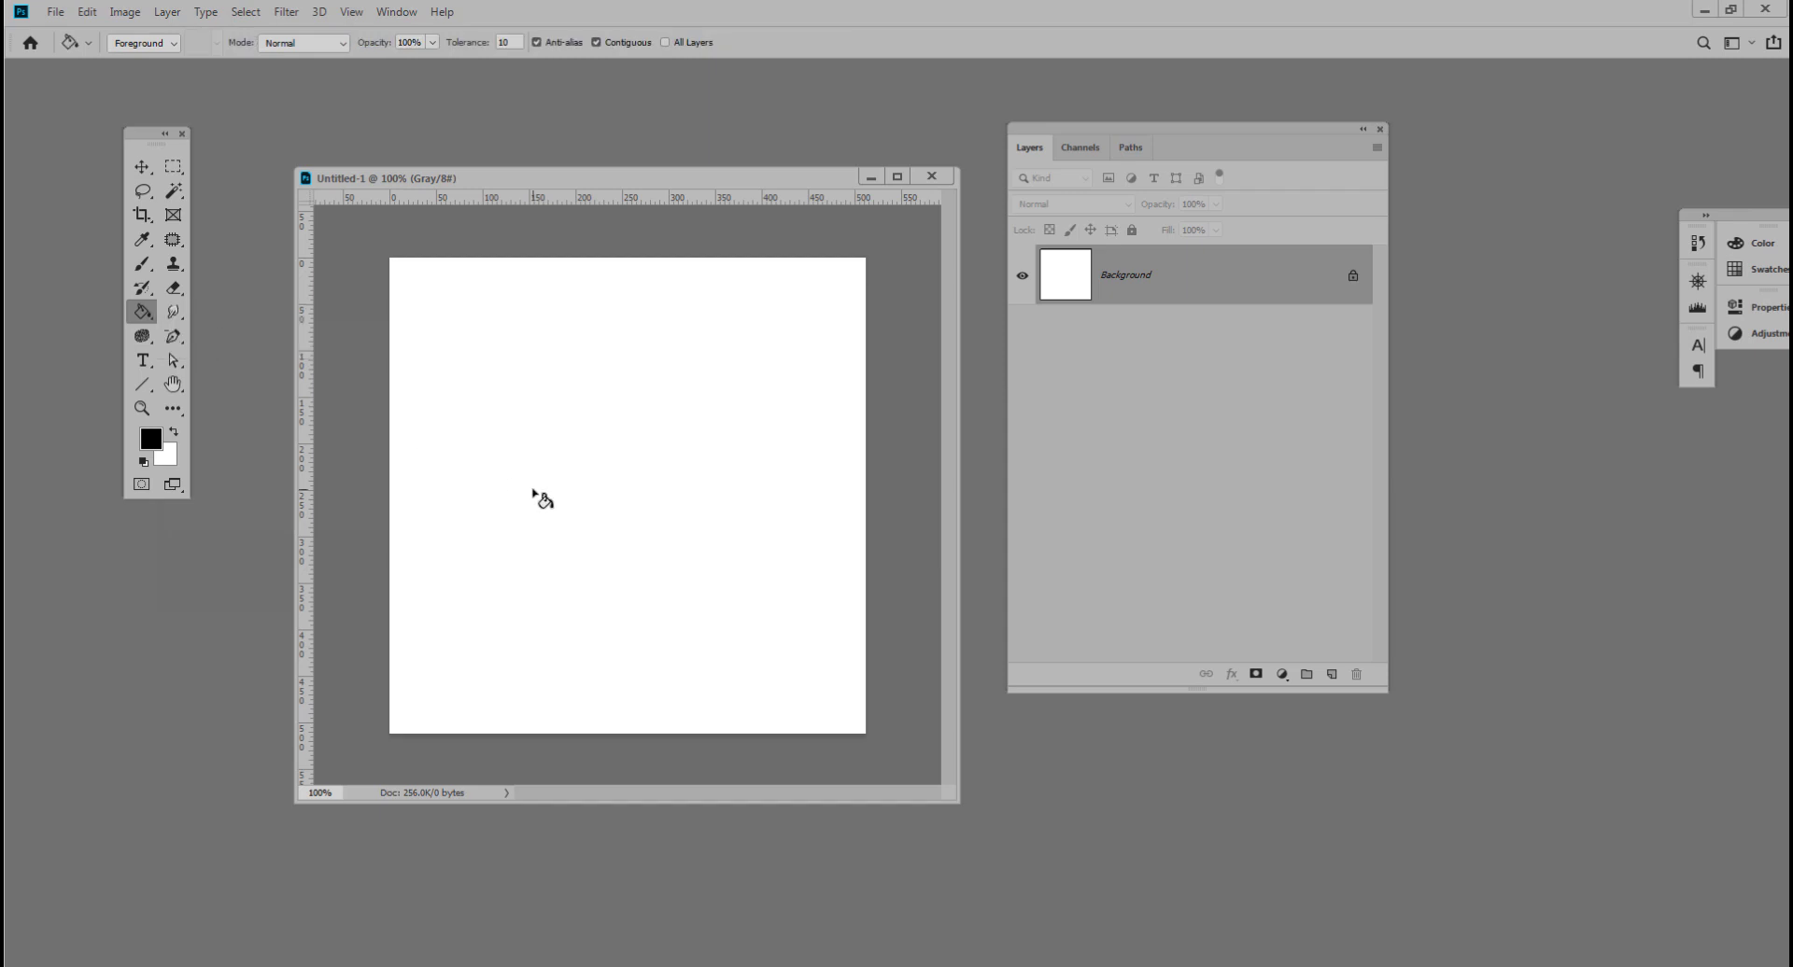
pyautogui.click(565, 468)
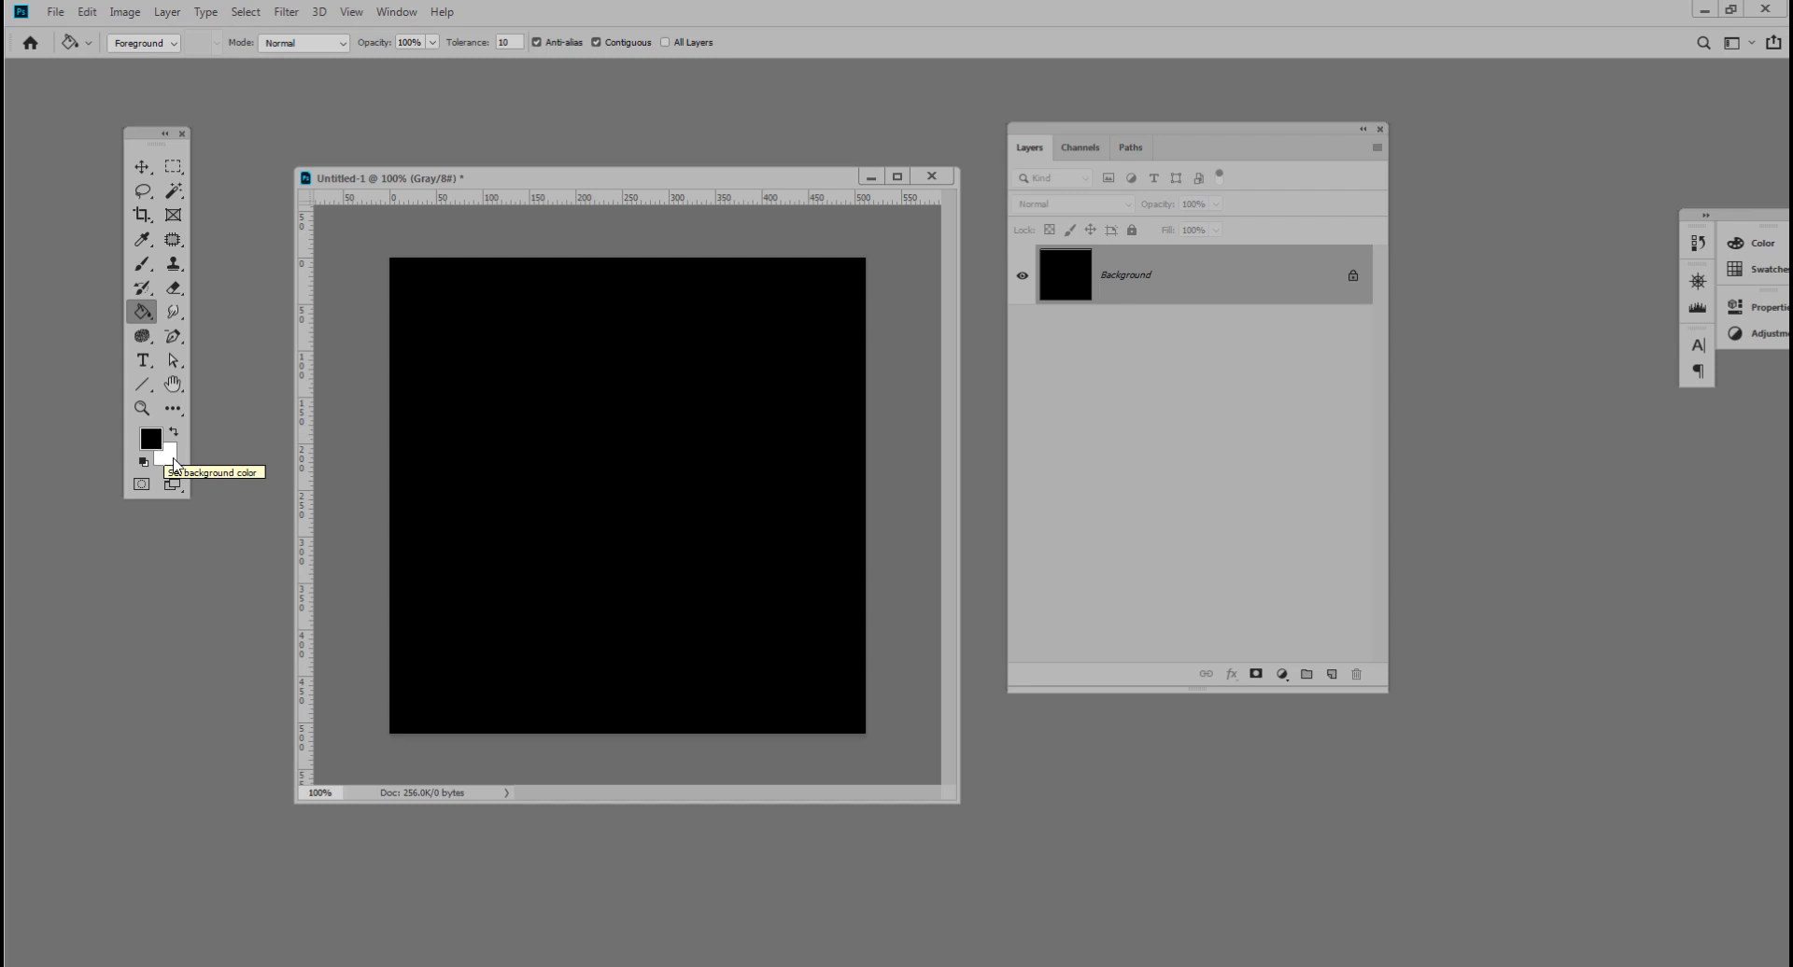
# Step: Refill the canvas with black and add a new empty layer above the background
pyautogui.hotkey('ctrl', 'BackSpace')
pyautogui.hotkey('alt', 'BackSpace')
pyautogui.click(1331, 674)
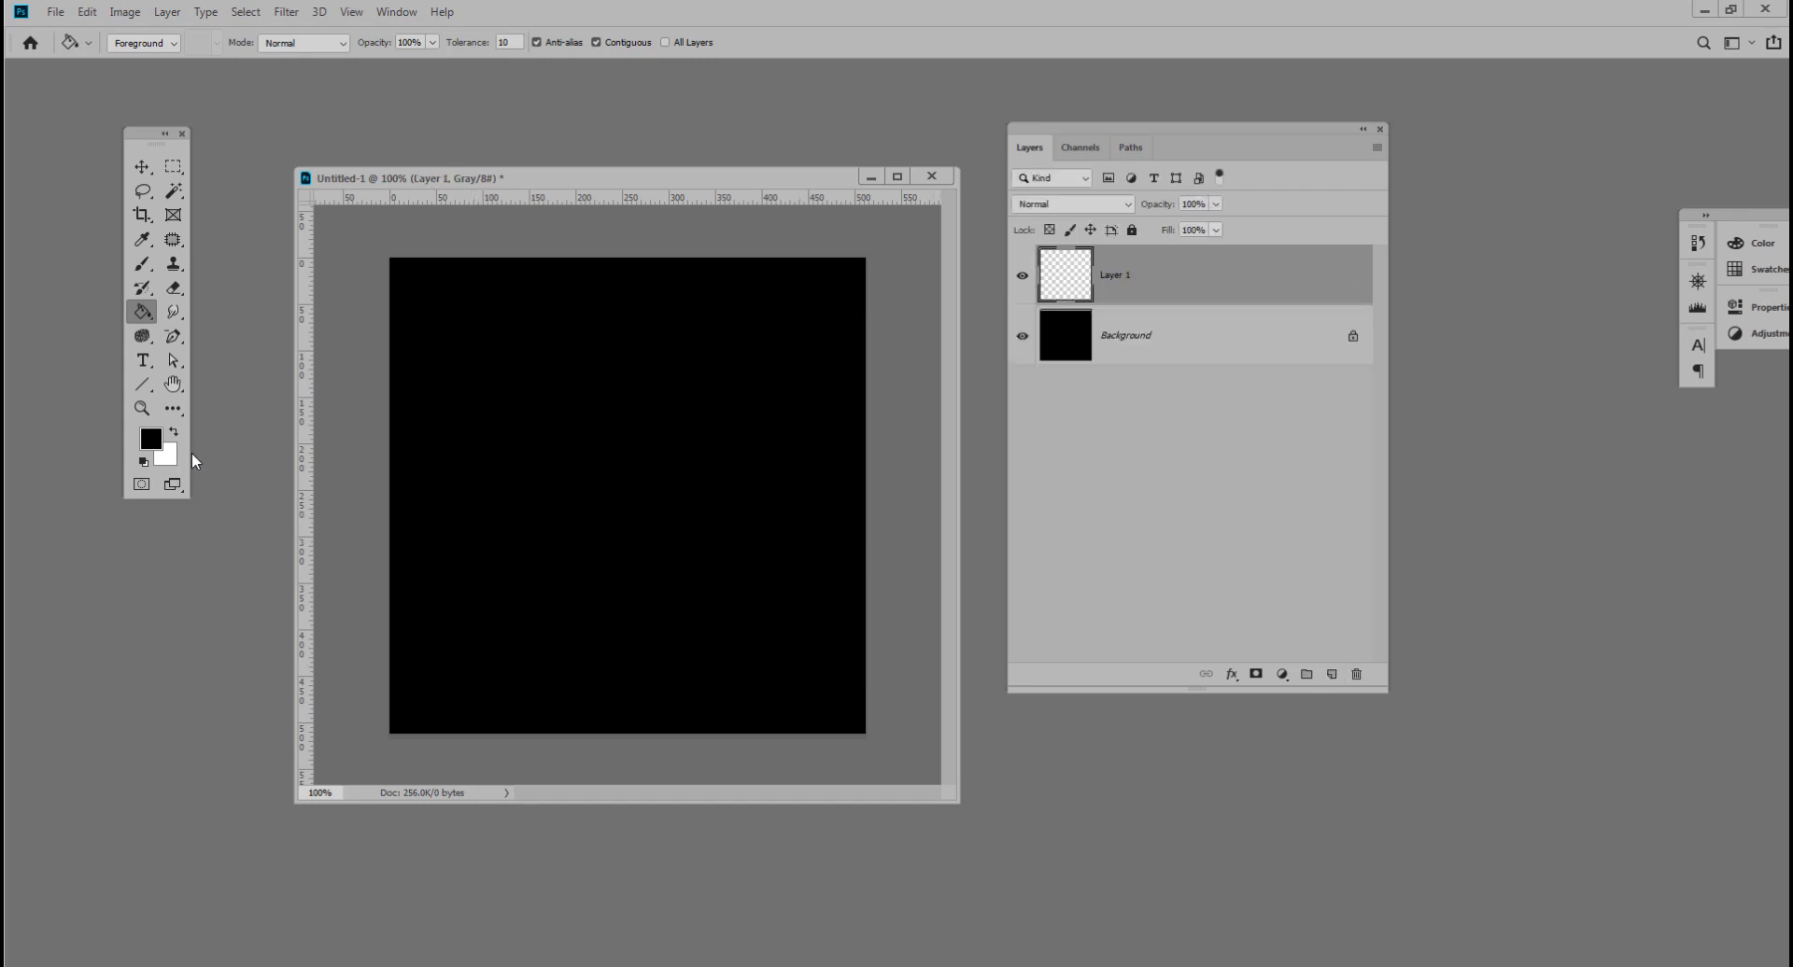
# Step: Make white the foreground color and add the text "ZBRUSH" on the black canvas with the Type tool
pyautogui.click(175, 434)
pyautogui.click(142, 360)
pyautogui.click(512, 487)
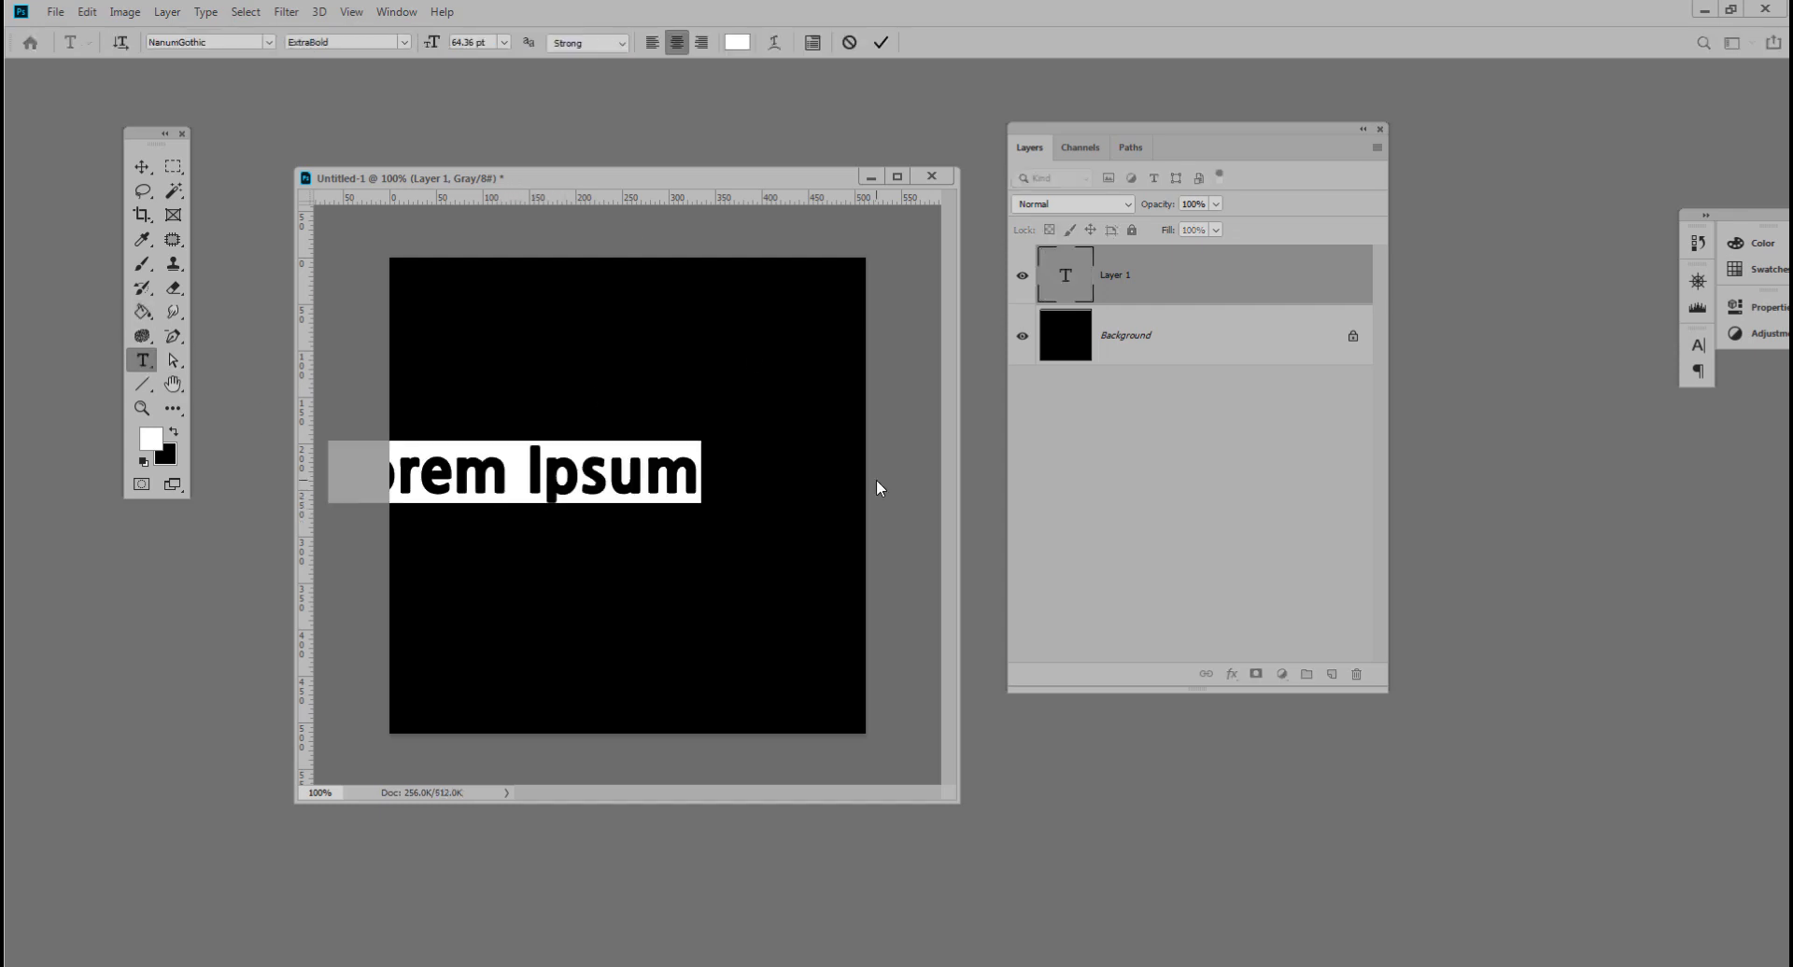
pyautogui.press('BackSpace')
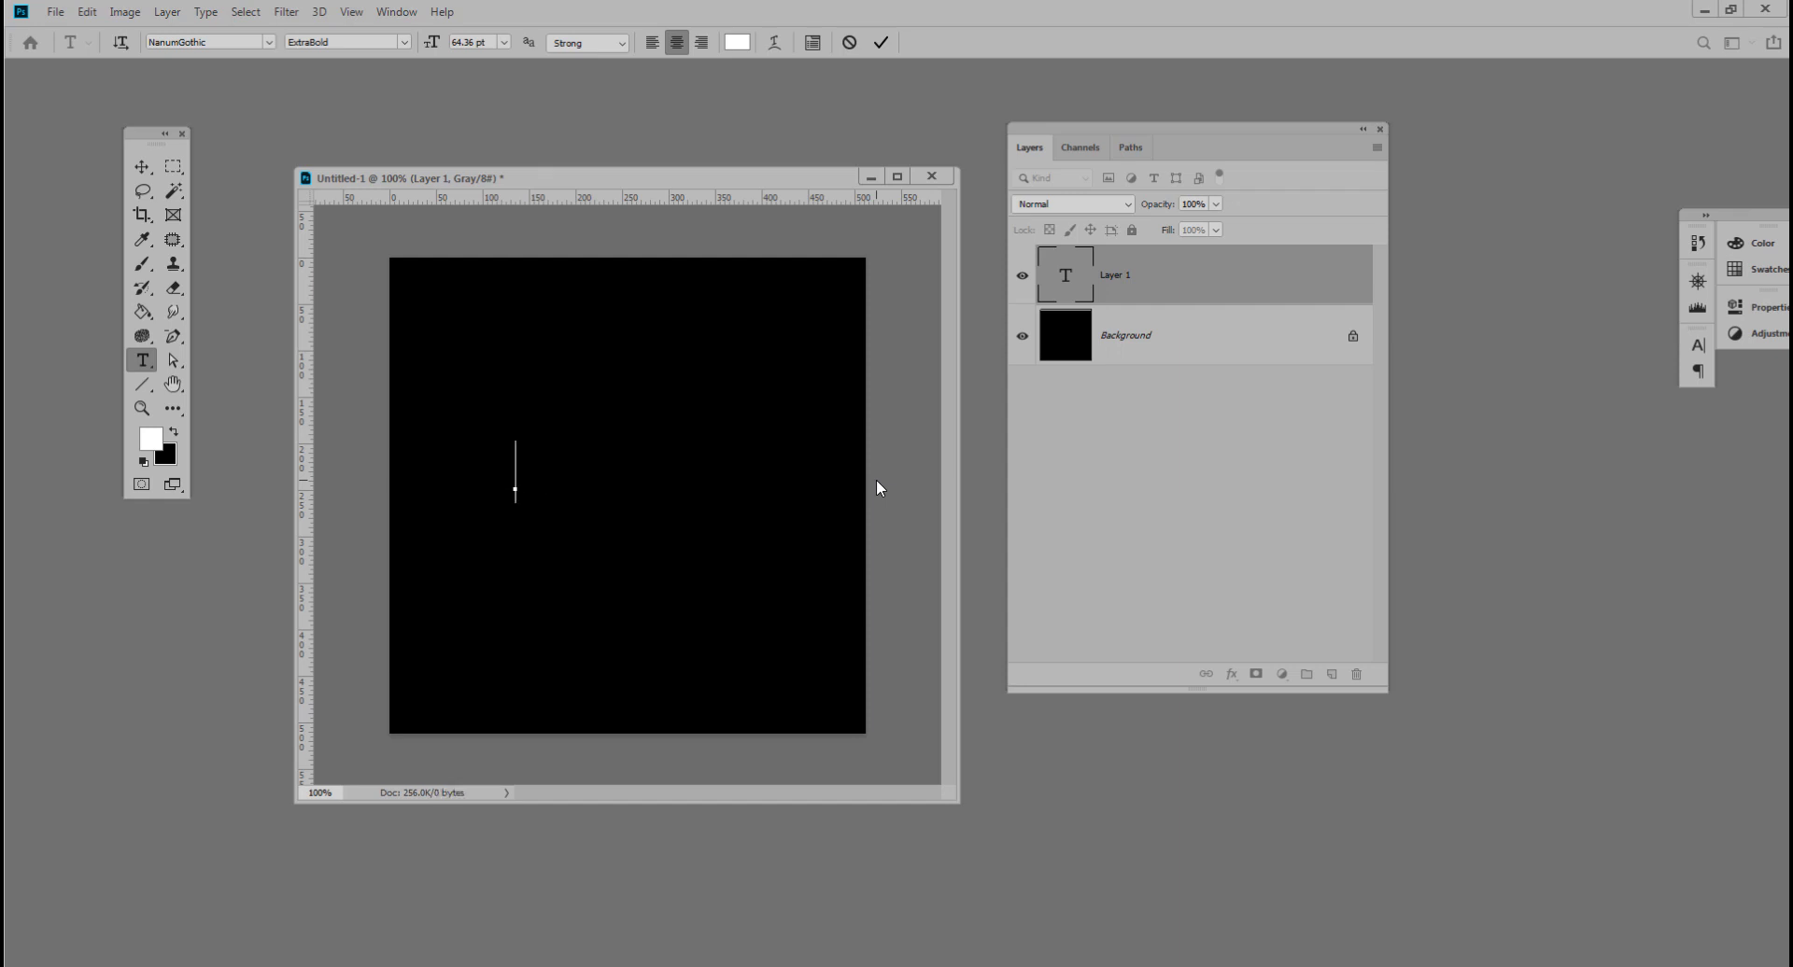
pyautogui.write('Z')
pyautogui.press('BackSpace')
pyautogui.write('ZBR')
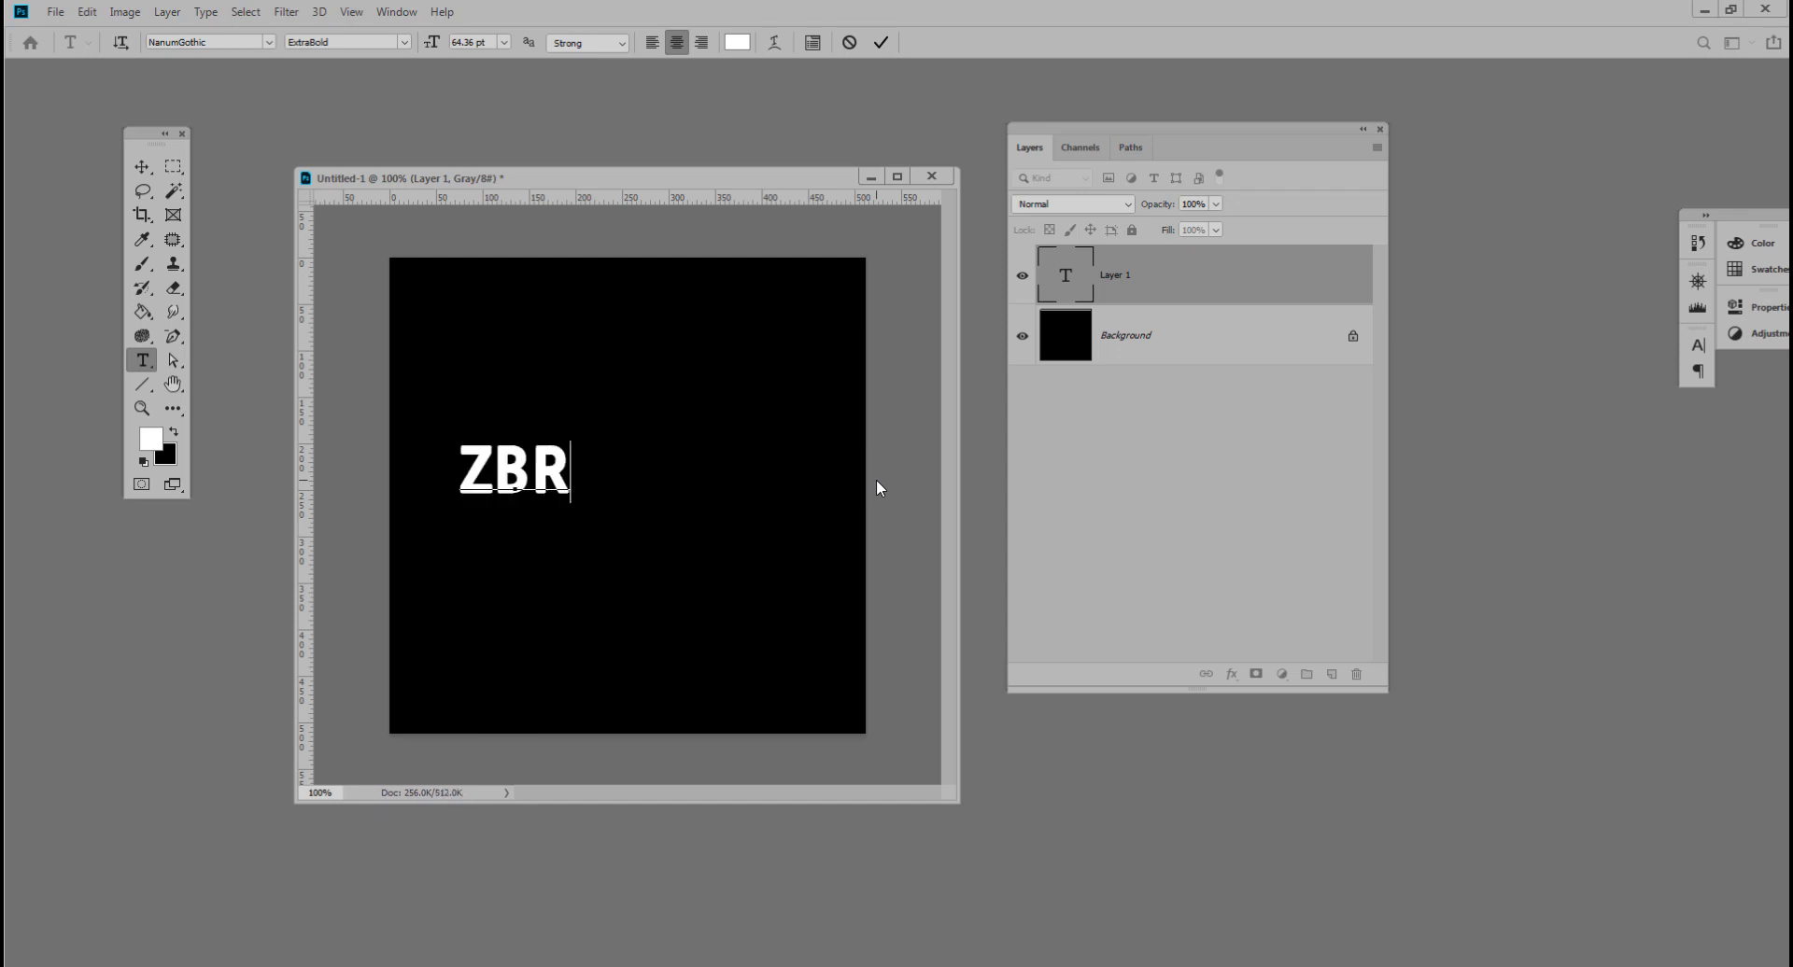
pyautogui.write('USH')
# Step: Enlarge the ZBRUSH text to about 118% and center it on the canvas
pyautogui.click(141, 167)
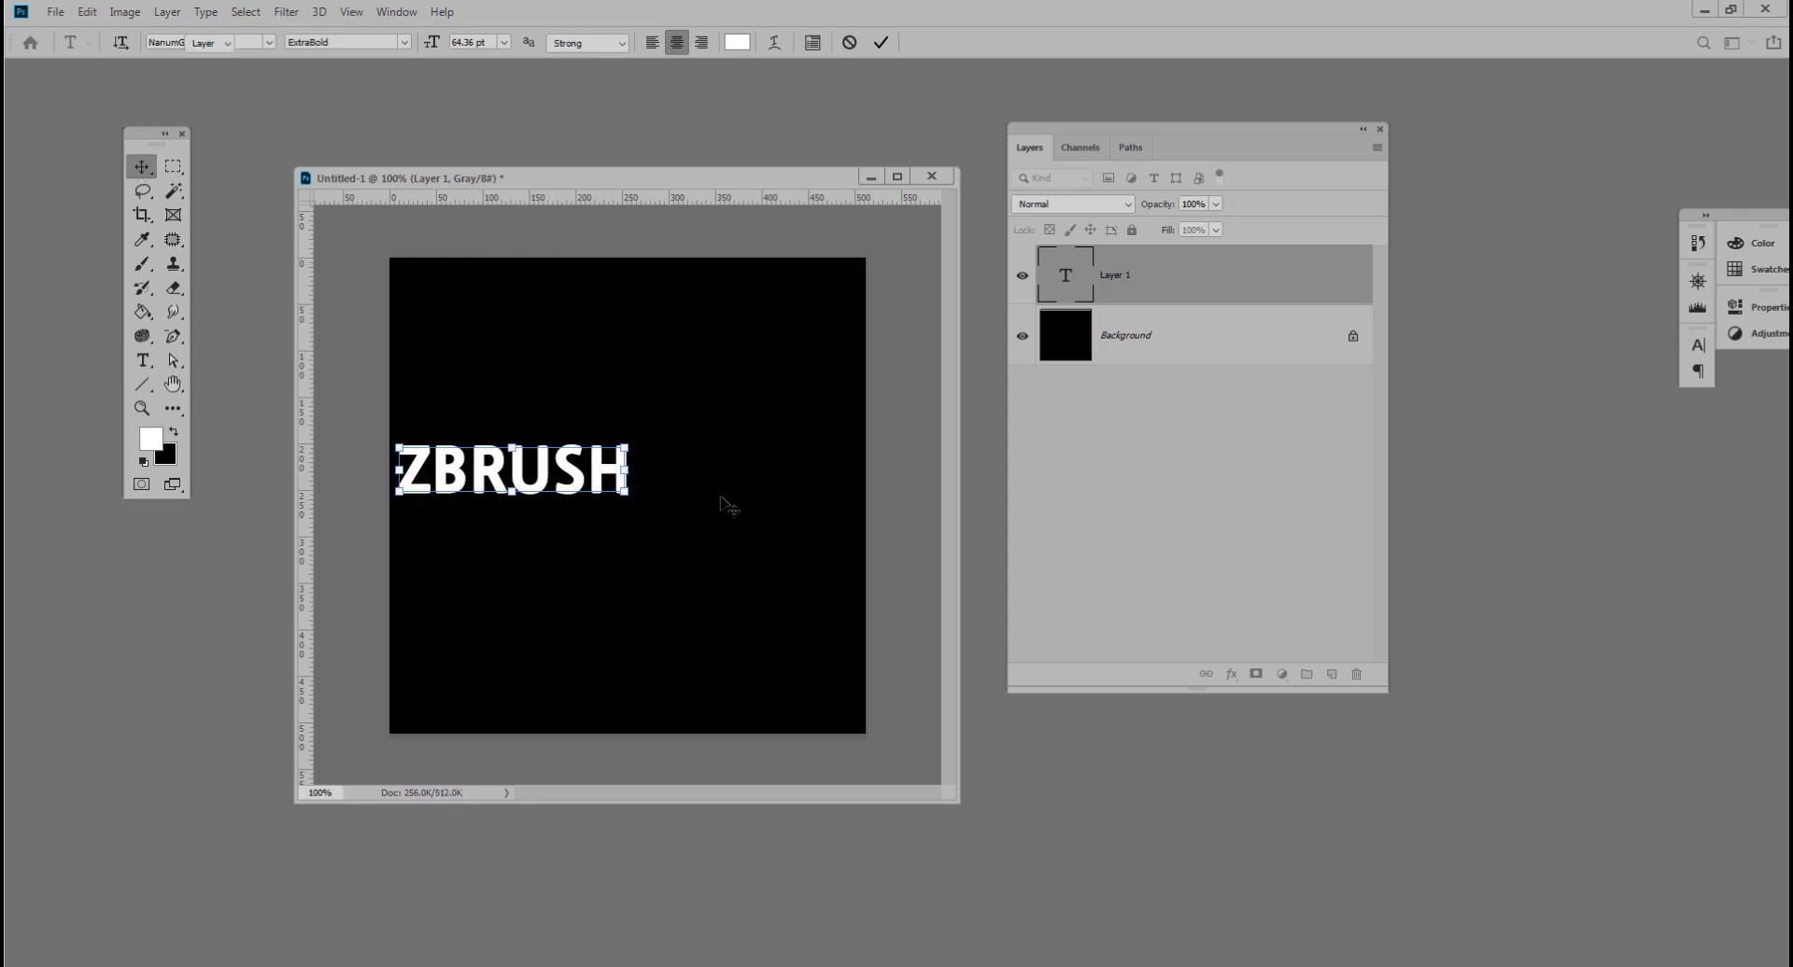
pyautogui.moveTo(624, 449); pyautogui.dragTo(645, 489)
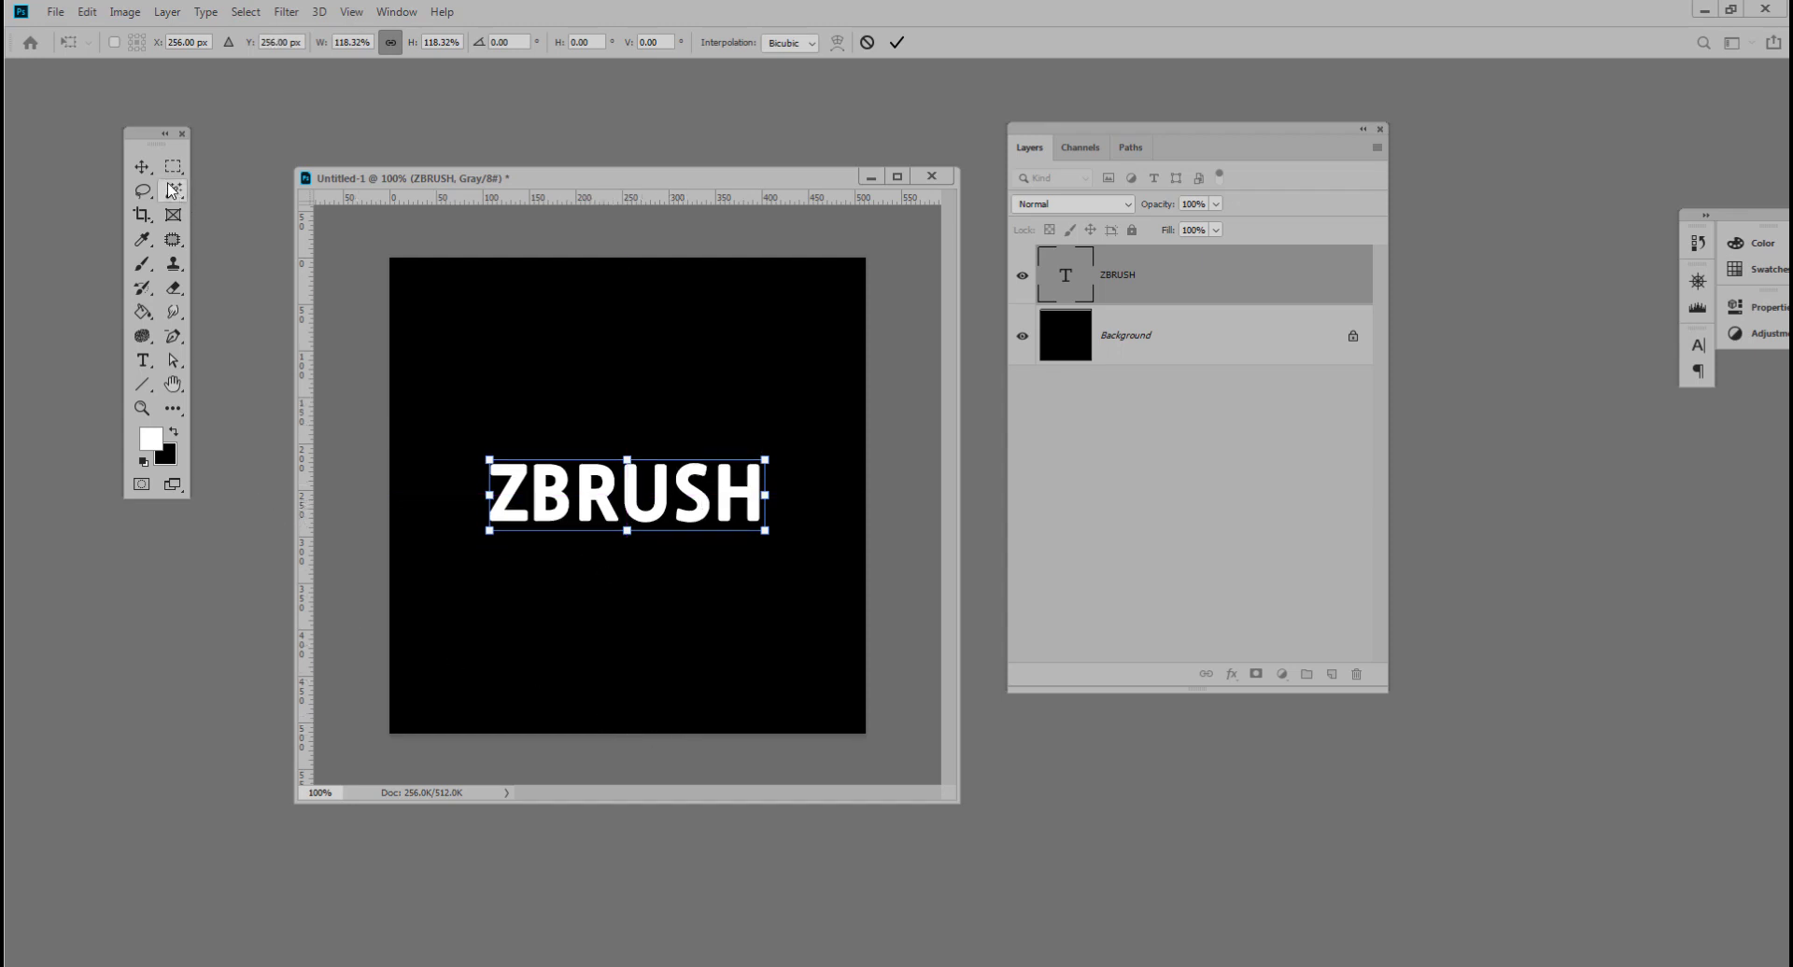
pyautogui.click(141, 166)
# Step: Add a second text layer above the ZBRUSH text containing a single ♣ symbol from the special characters
pyautogui.click(141, 360)
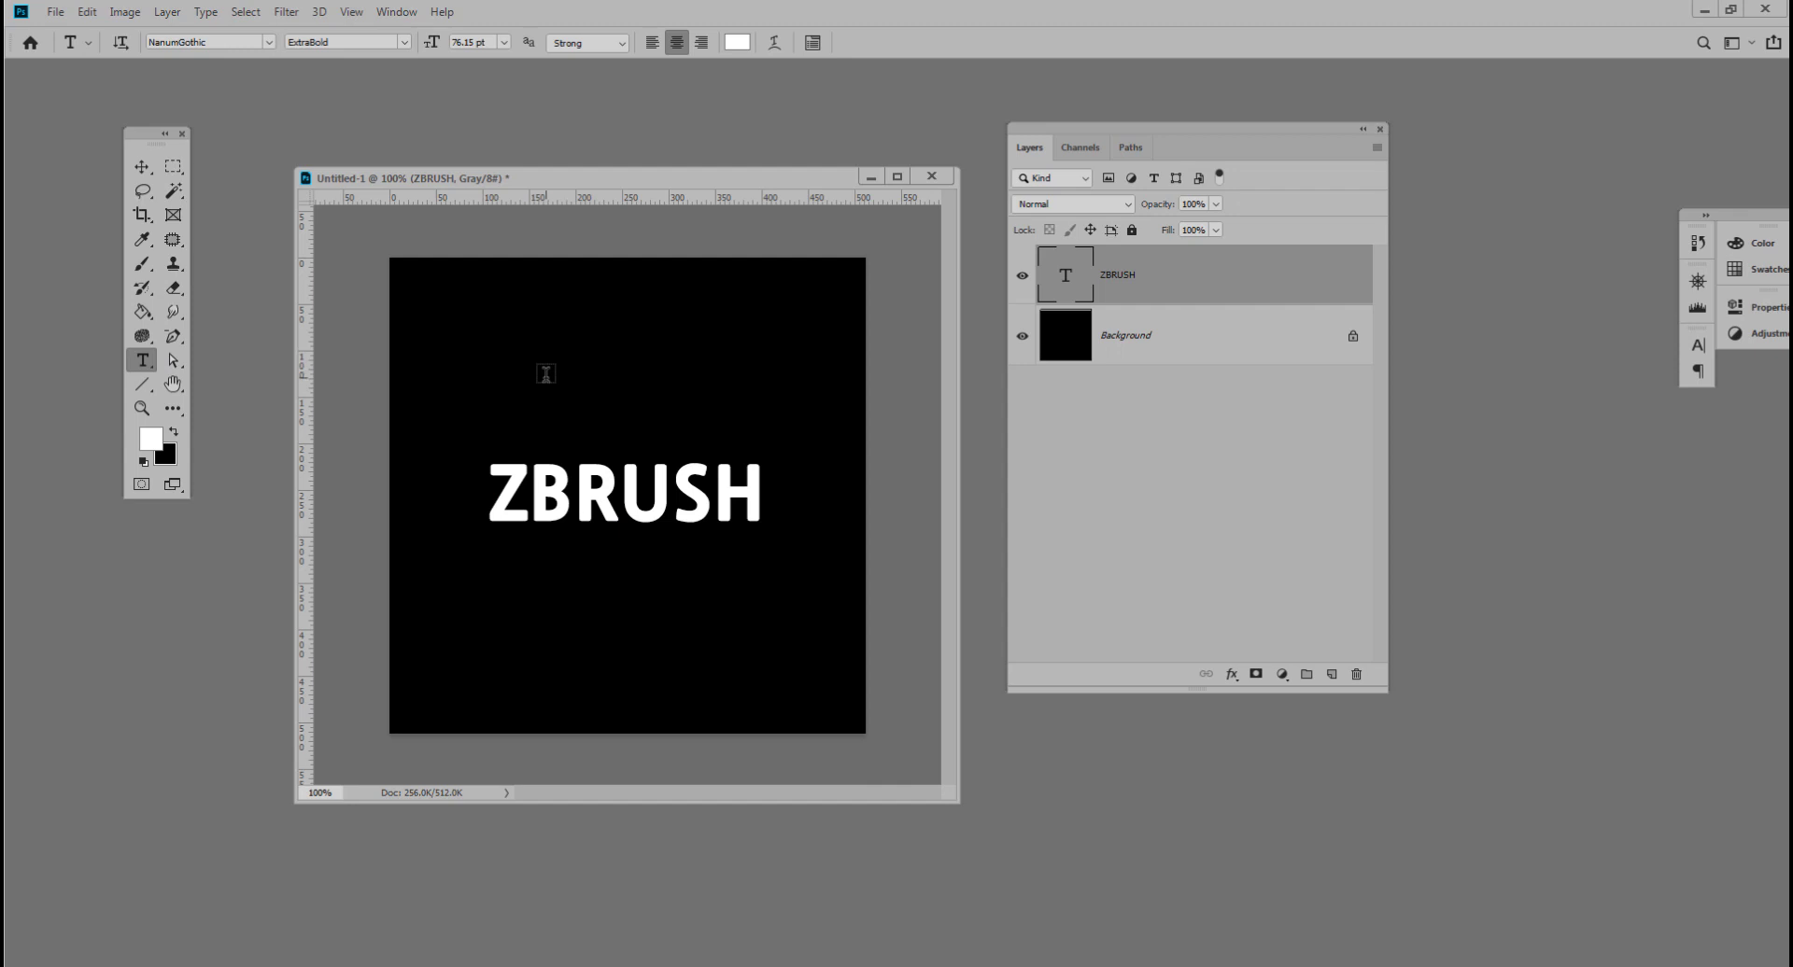
pyautogui.click(547, 374)
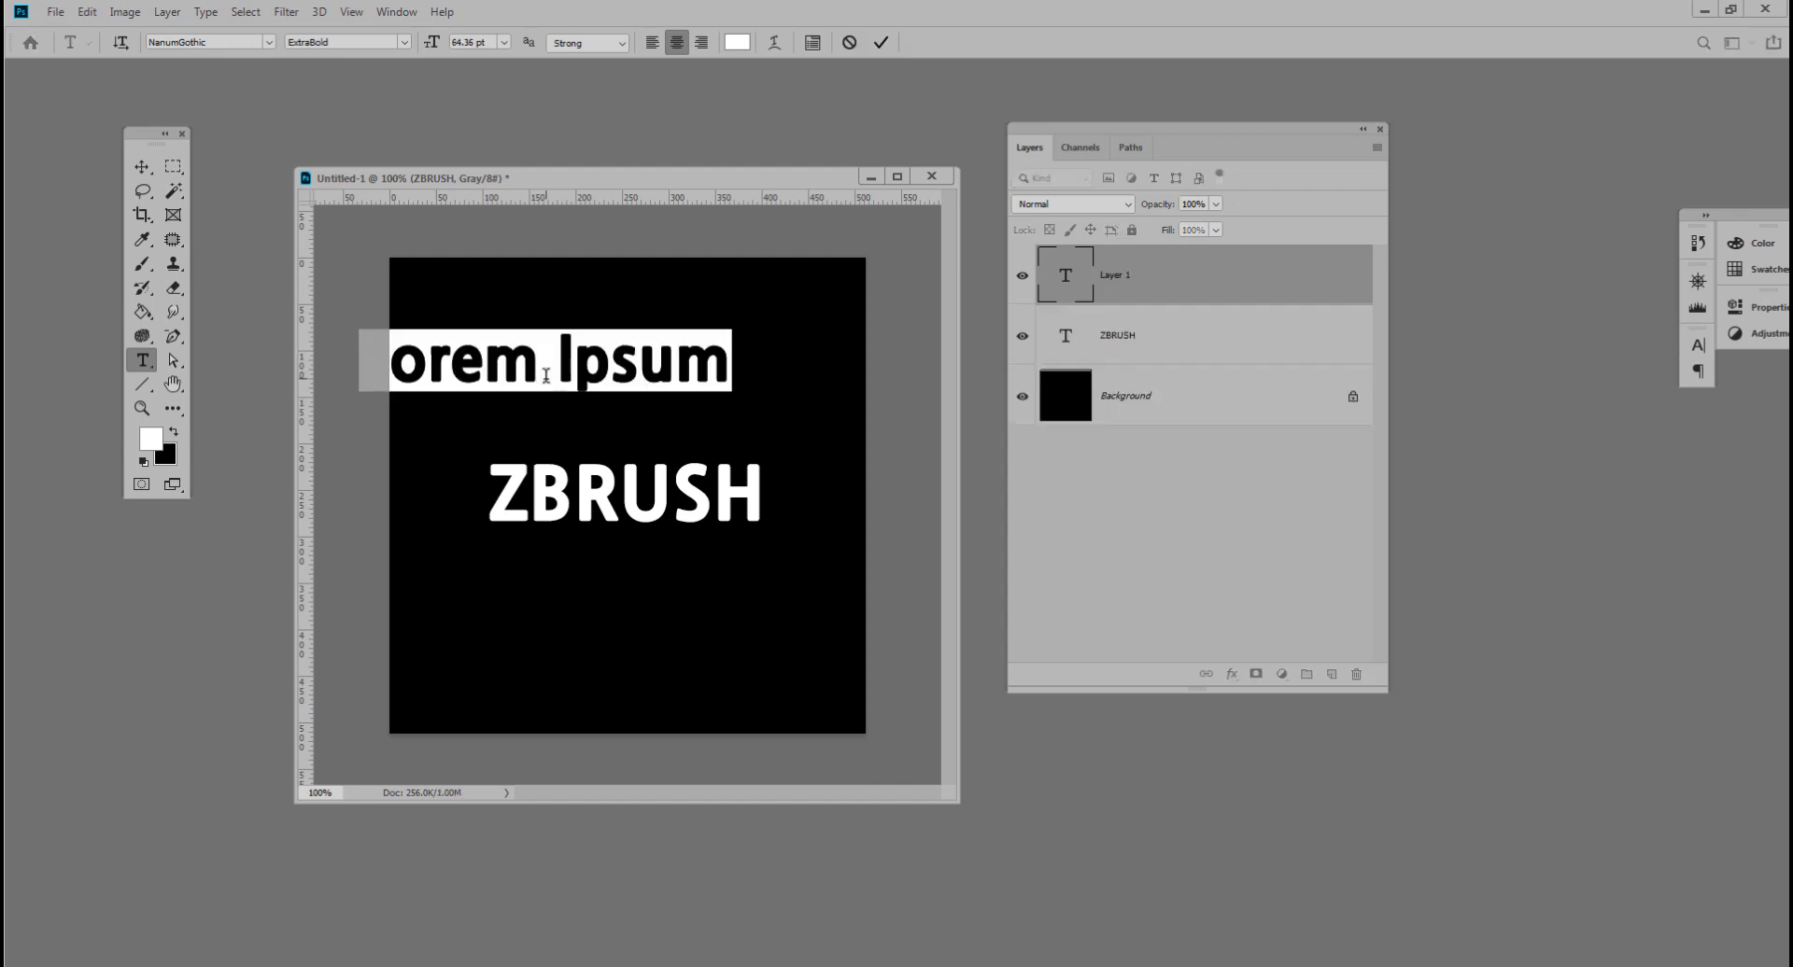
pyautogui.write('A')
pyautogui.moveTo(579, 370); pyautogui.dragTo(510, 357)
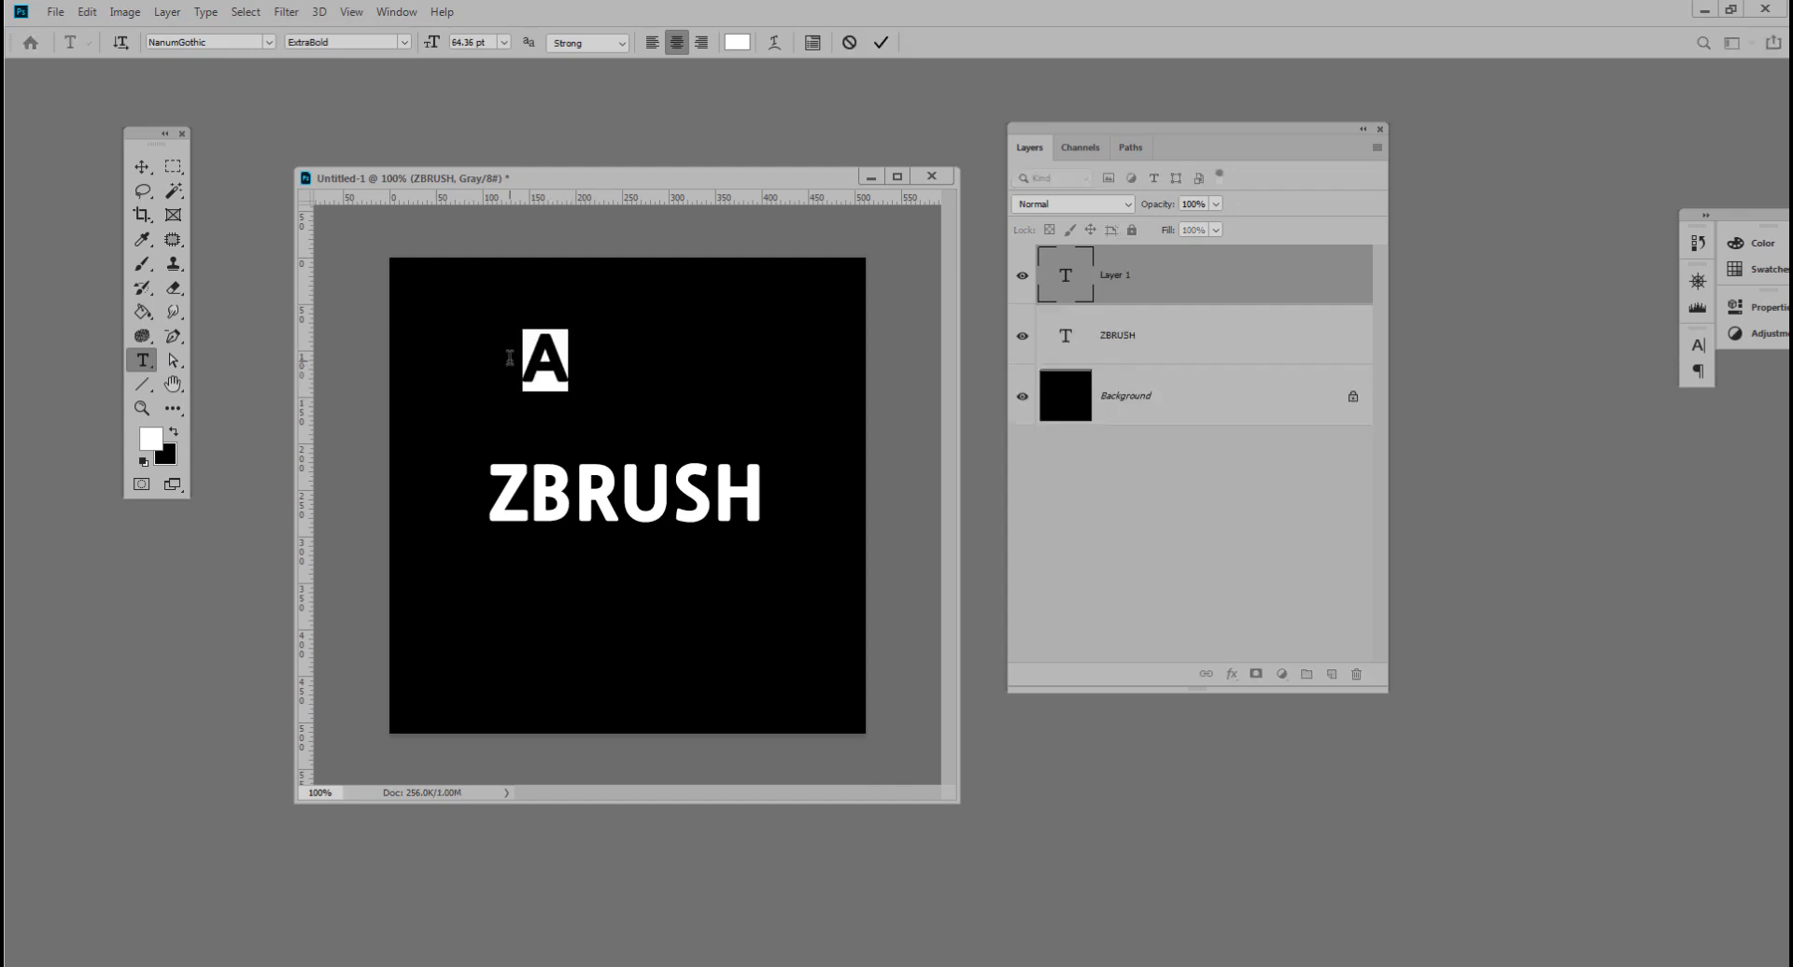
pyautogui.write('ㅁ')
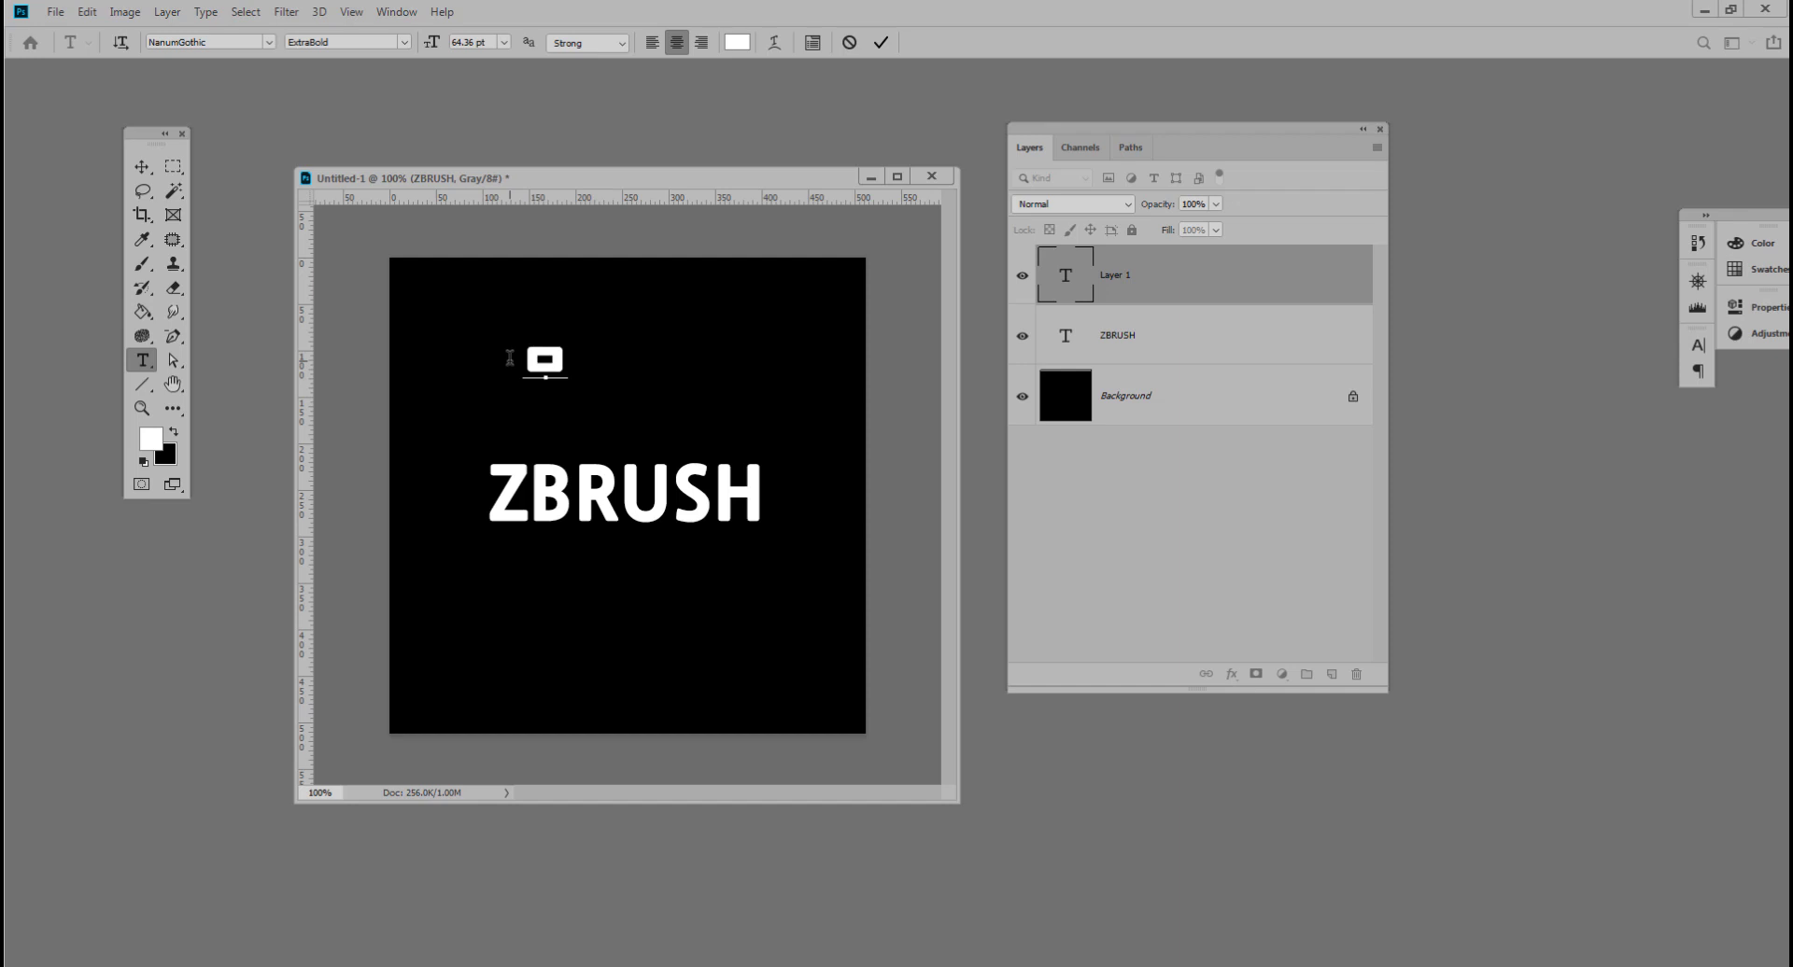
pyautogui.press('Hangul_Hanja')
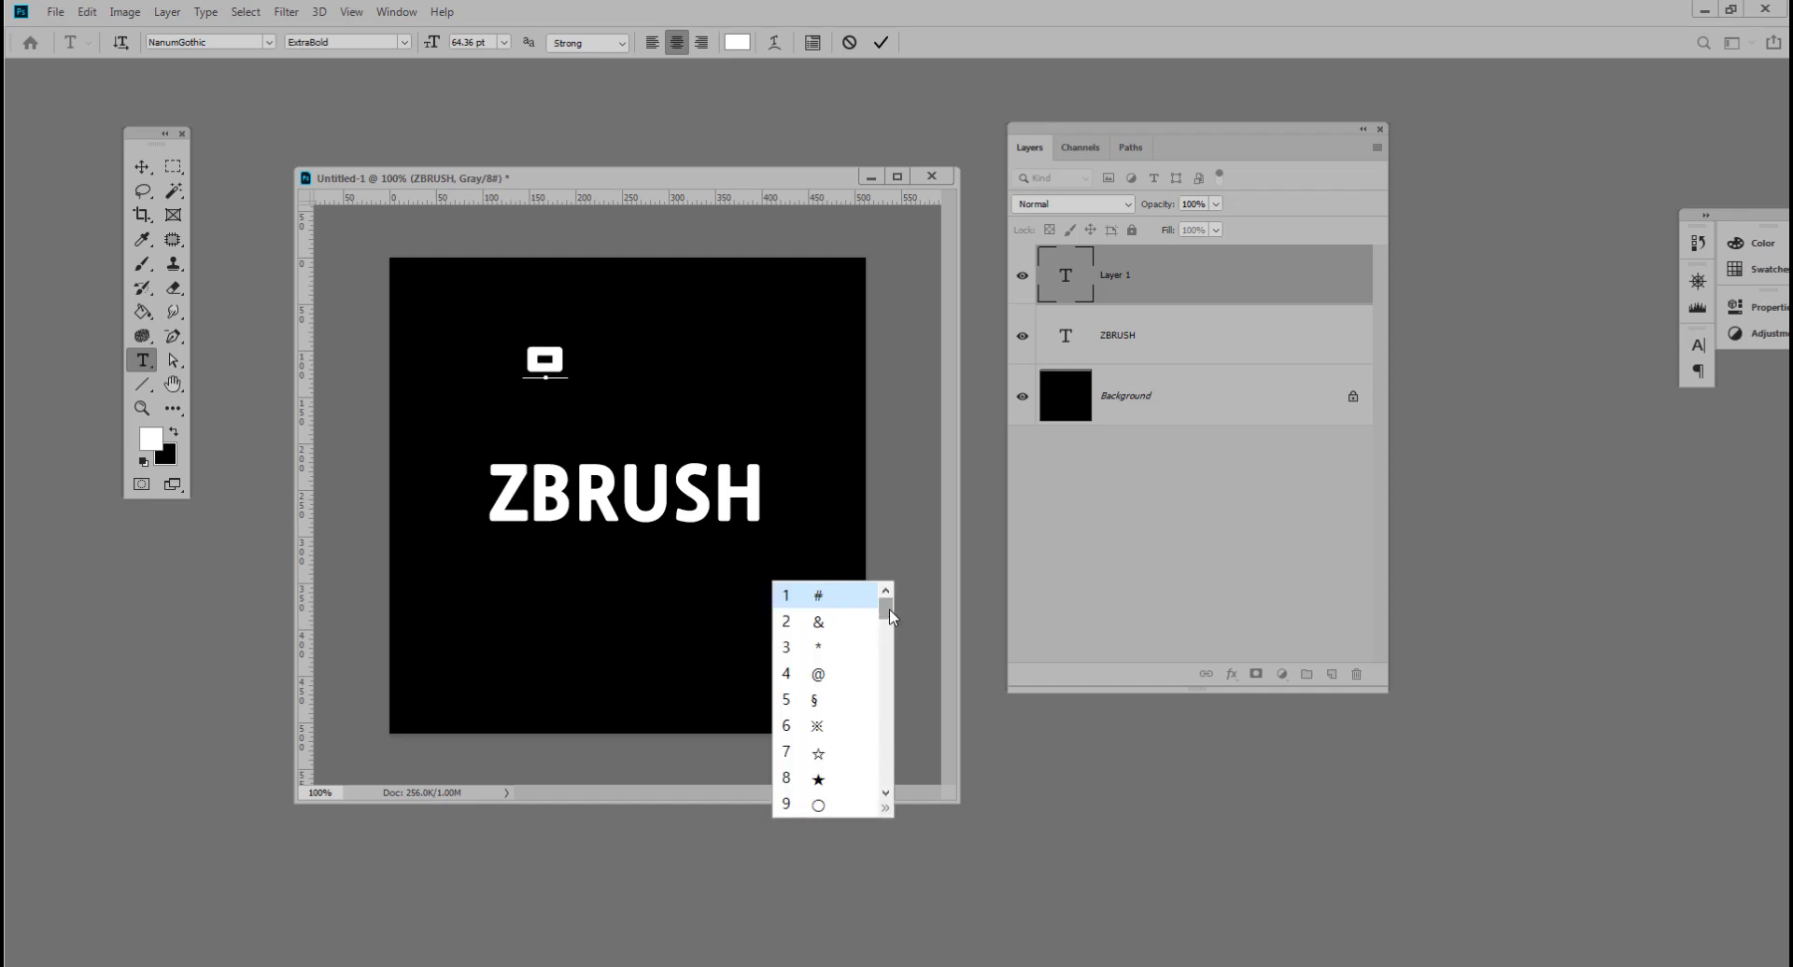
pyautogui.moveTo(888, 608); pyautogui.dragTo(889, 684)
pyautogui.click(818, 779)
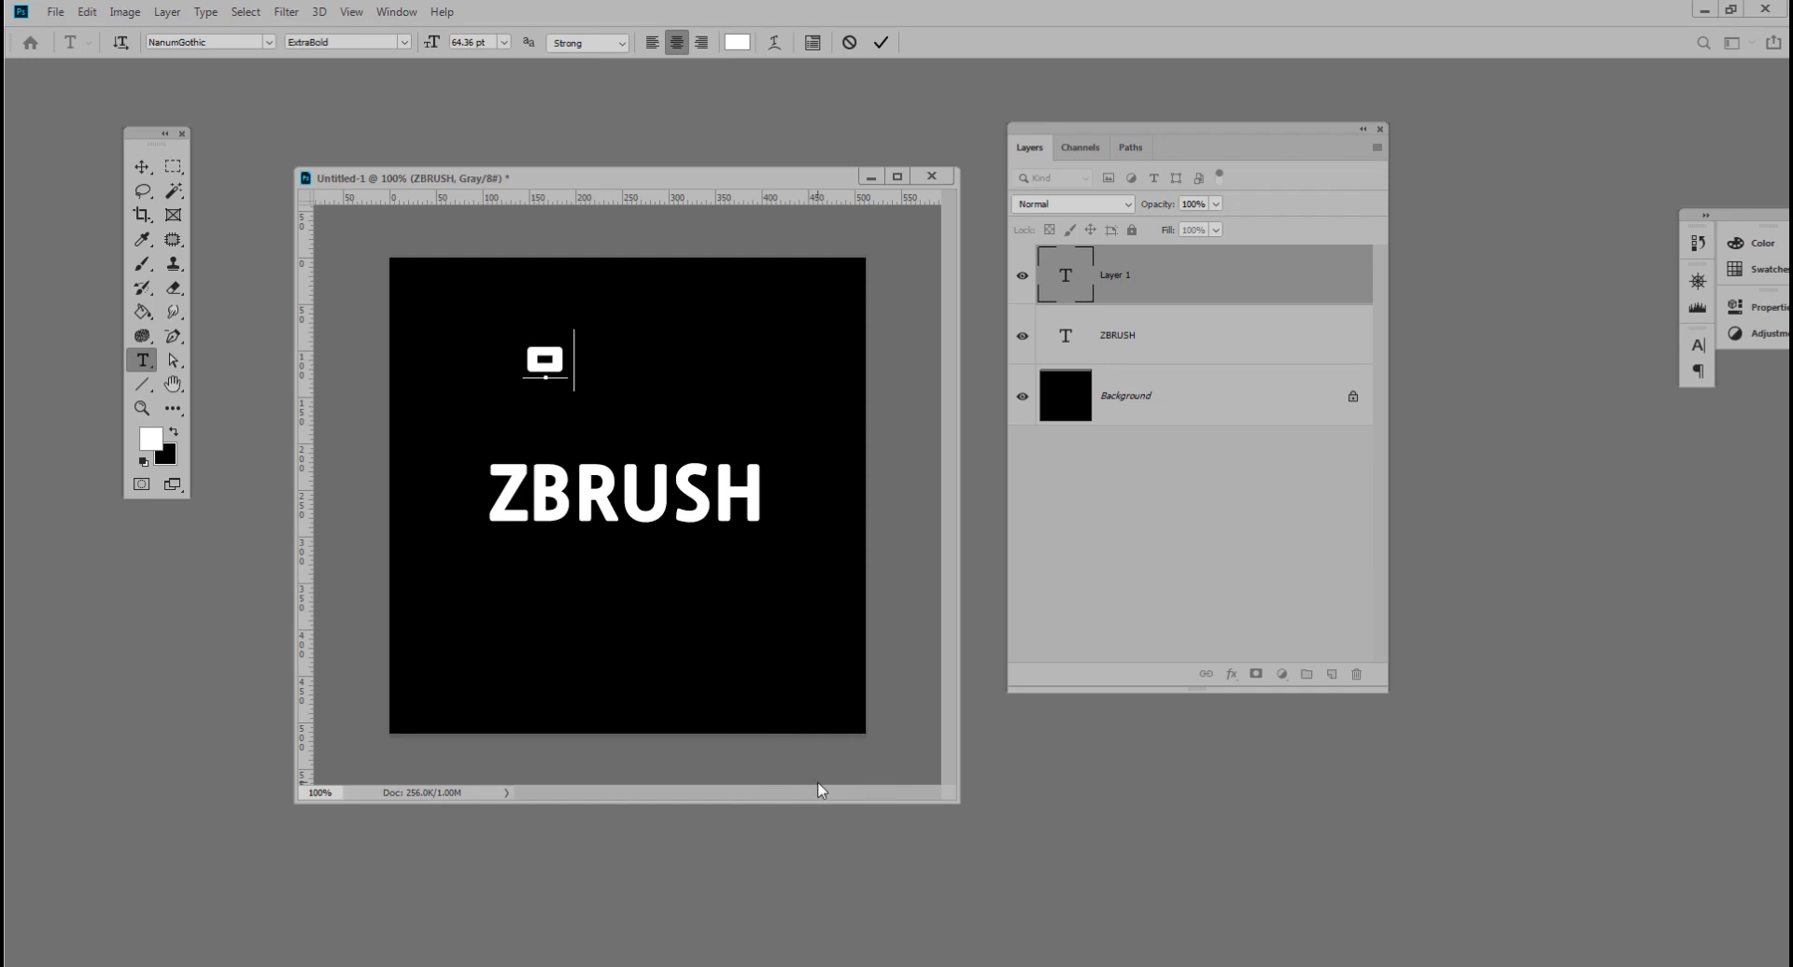
# Step: Scale the club symbol to about 155%, position it above the ZBRUSH text, and place a duplicate of it below the text
pyautogui.click(141, 166)
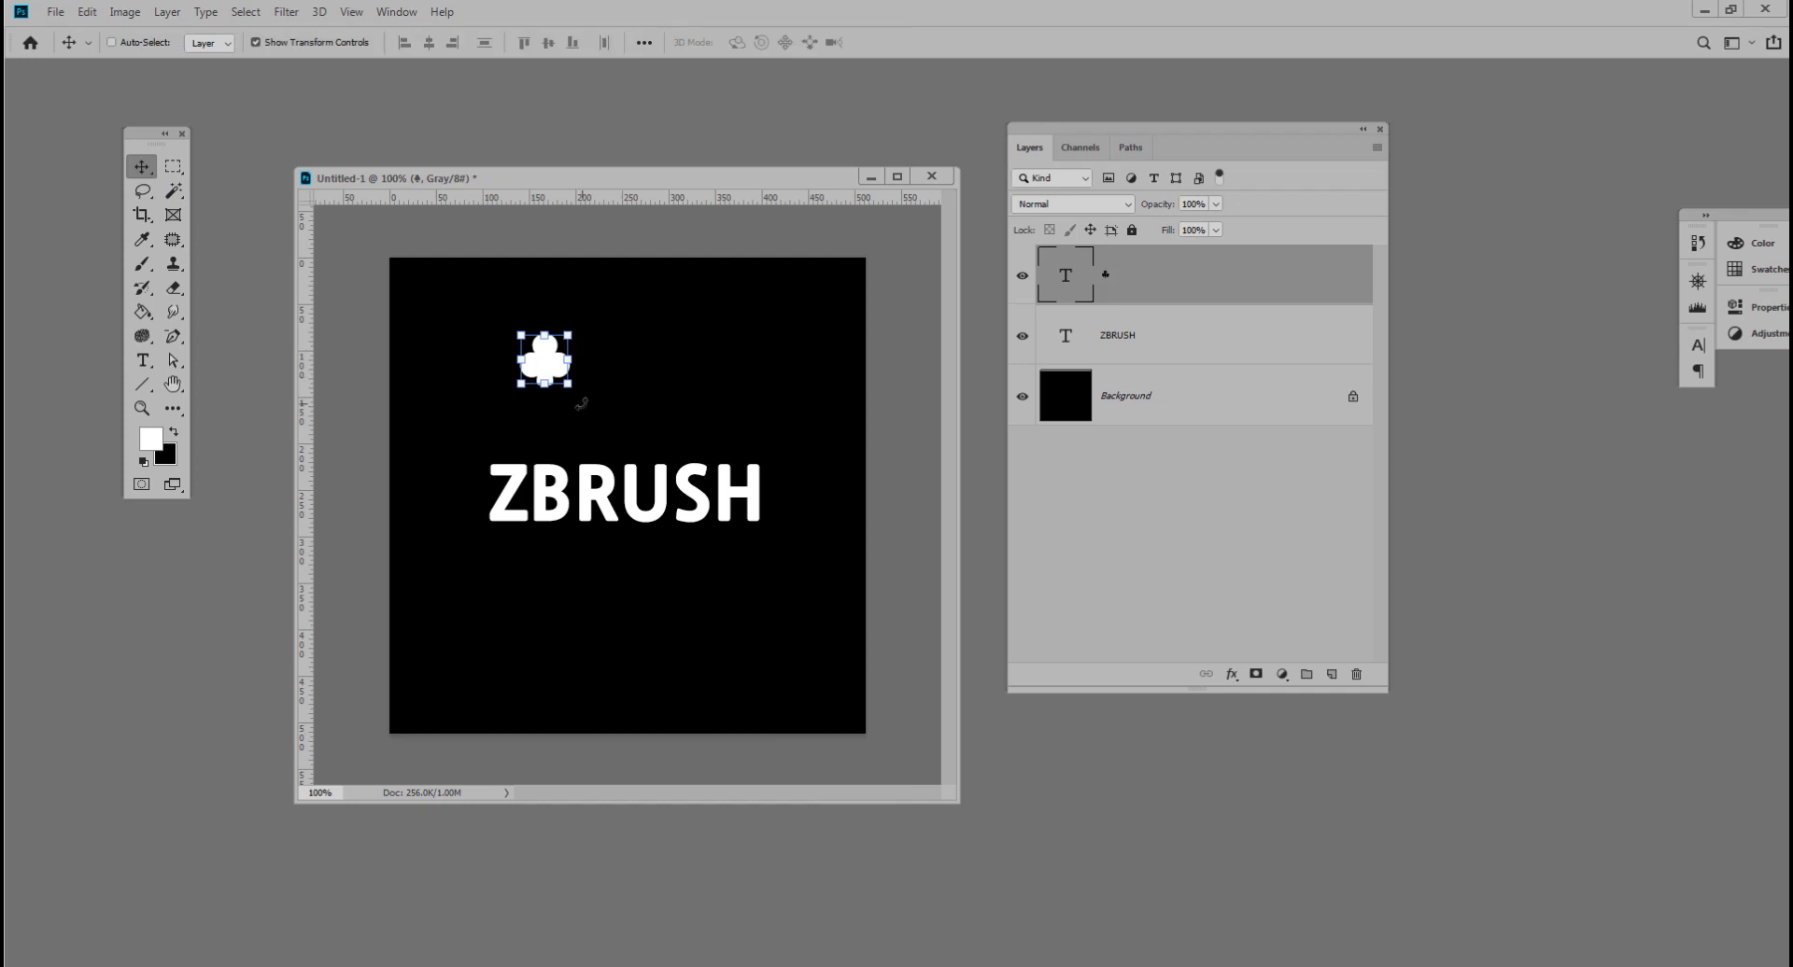
pyautogui.moveTo(572, 387); pyautogui.dragTo(643, 404)
pyautogui.moveTo(679, 338); pyautogui.dragTo(655, 497)
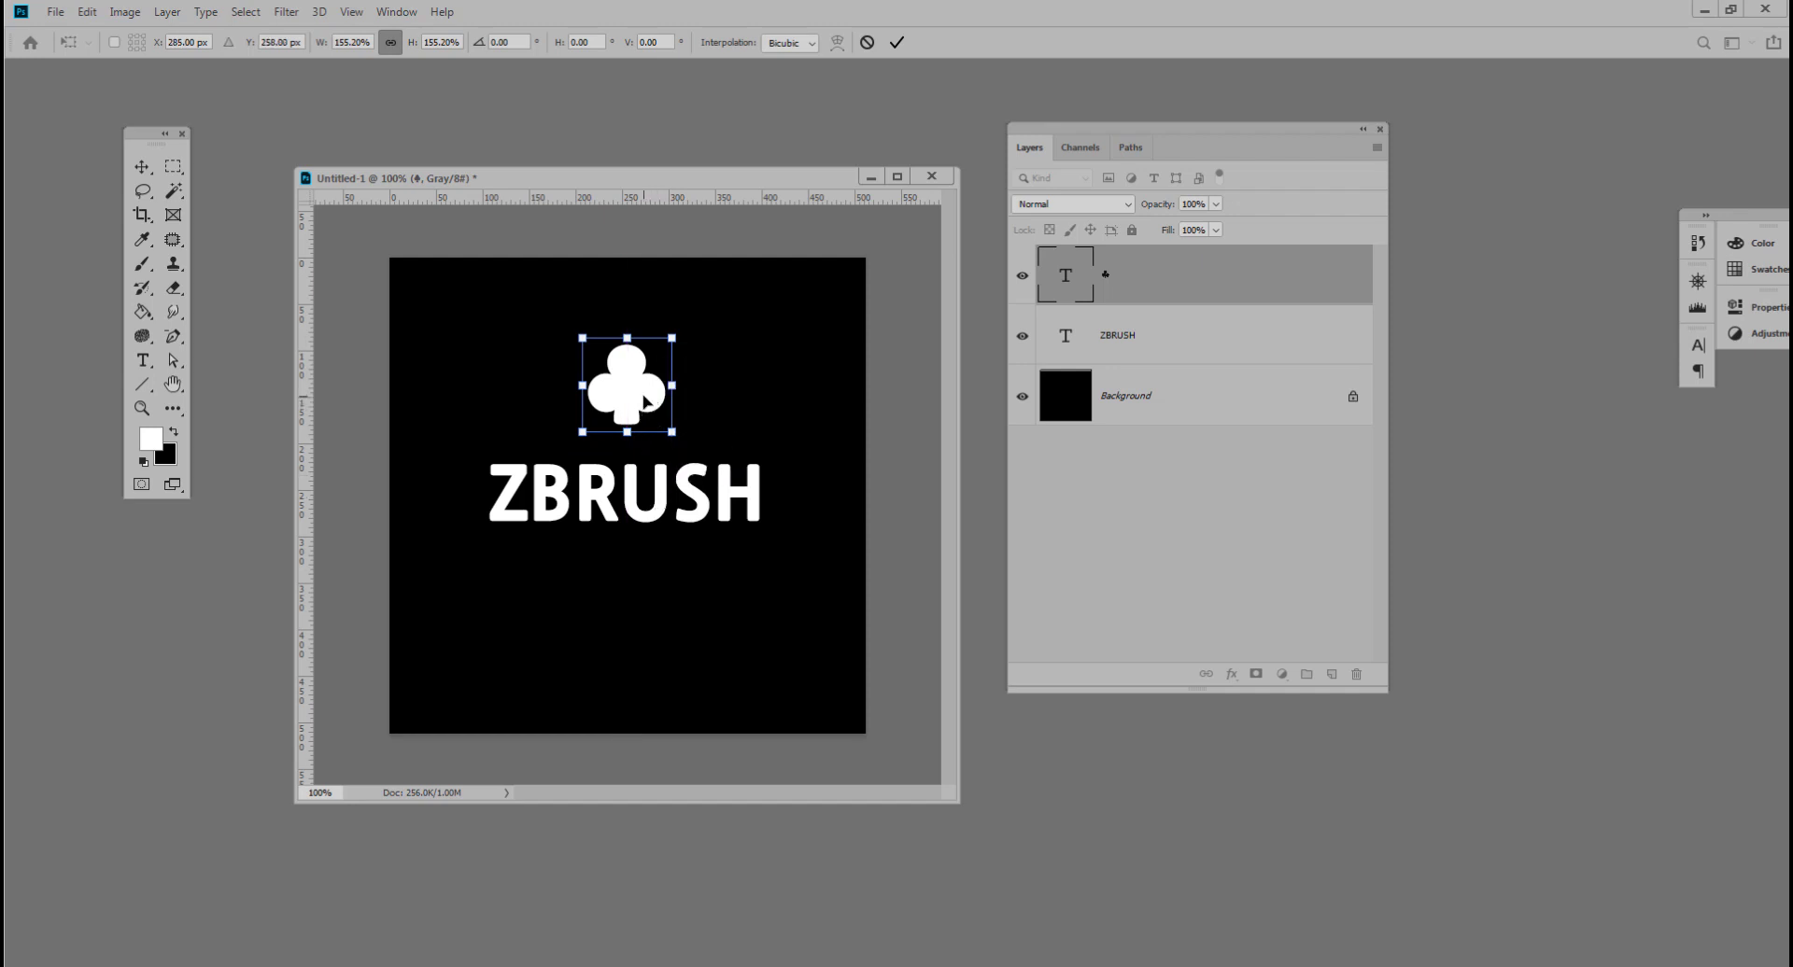
pyautogui.keyDown('alt'); pyautogui.moveTo(643, 395); pyautogui.dragTo(645, 470); pyautogui.keyUp('alt')
pyautogui.moveTo(641, 383)
pyautogui.mouseDown()
pyautogui.moveTo(648, 416)
pyautogui.moveTo(661, 389)
pyautogui.moveTo(634, 383)
pyautogui.moveTo(646, 515)
pyautogui.moveTo(677, 375)
pyautogui.moveTo(646, 388)
pyautogui.mouseUp()
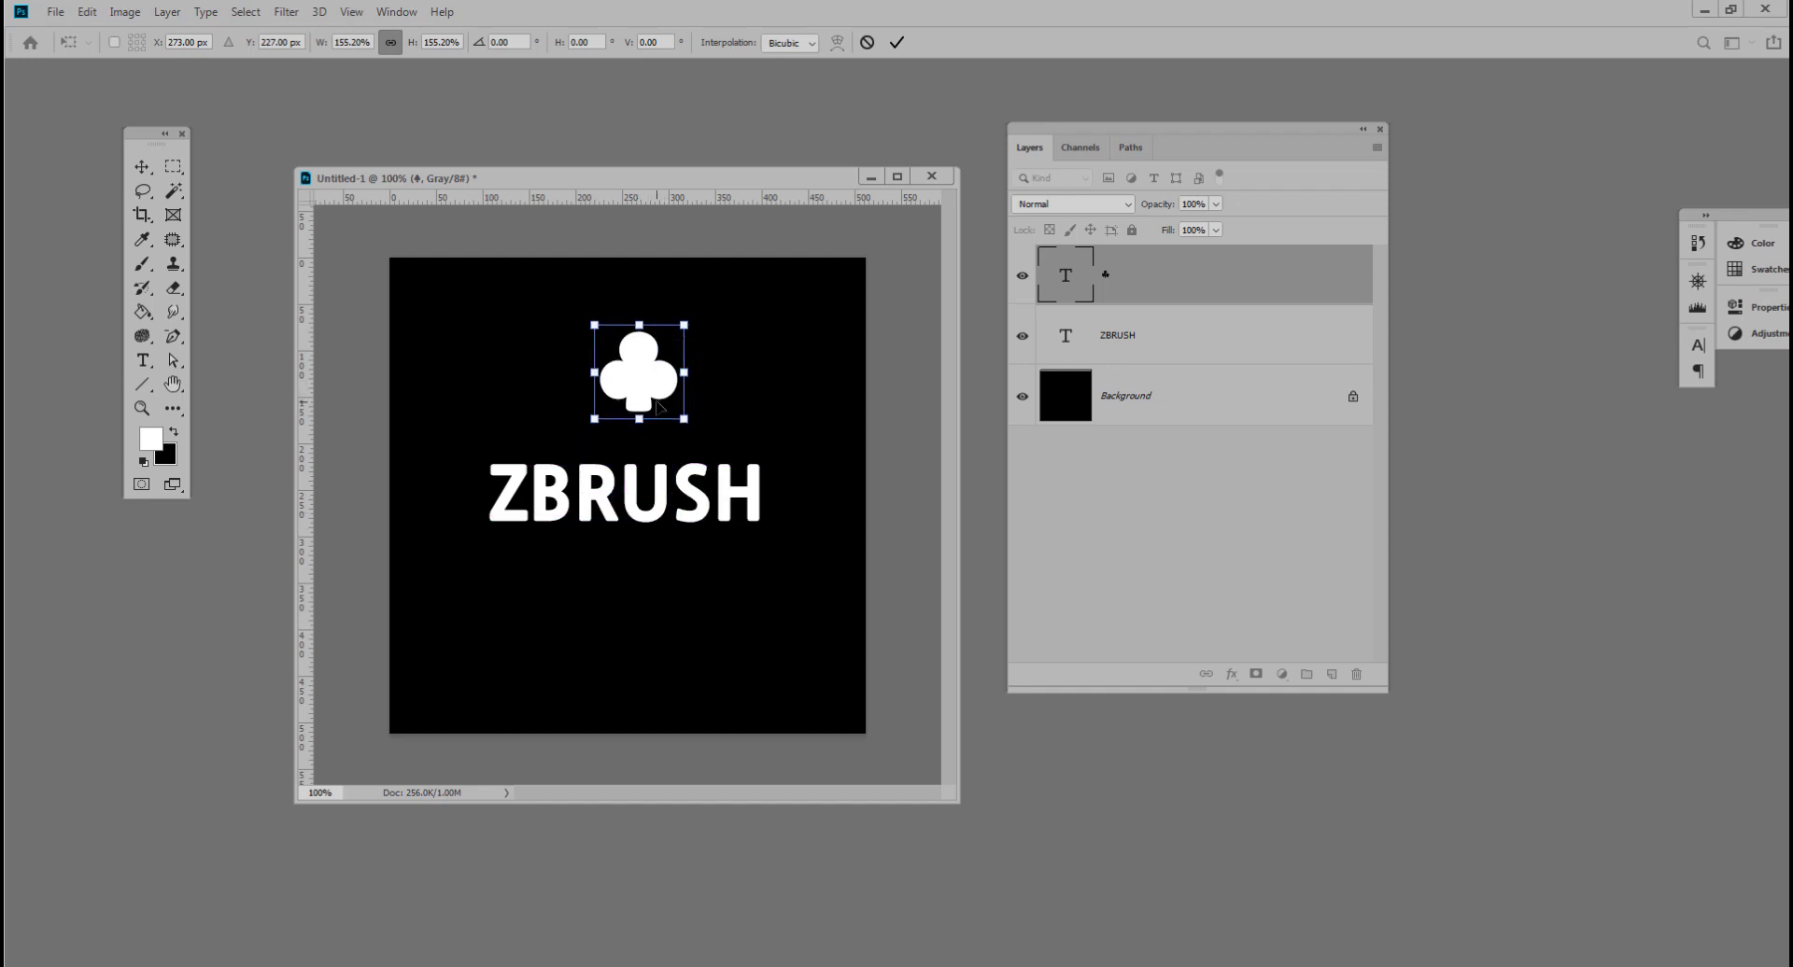
pyautogui.press('Return')
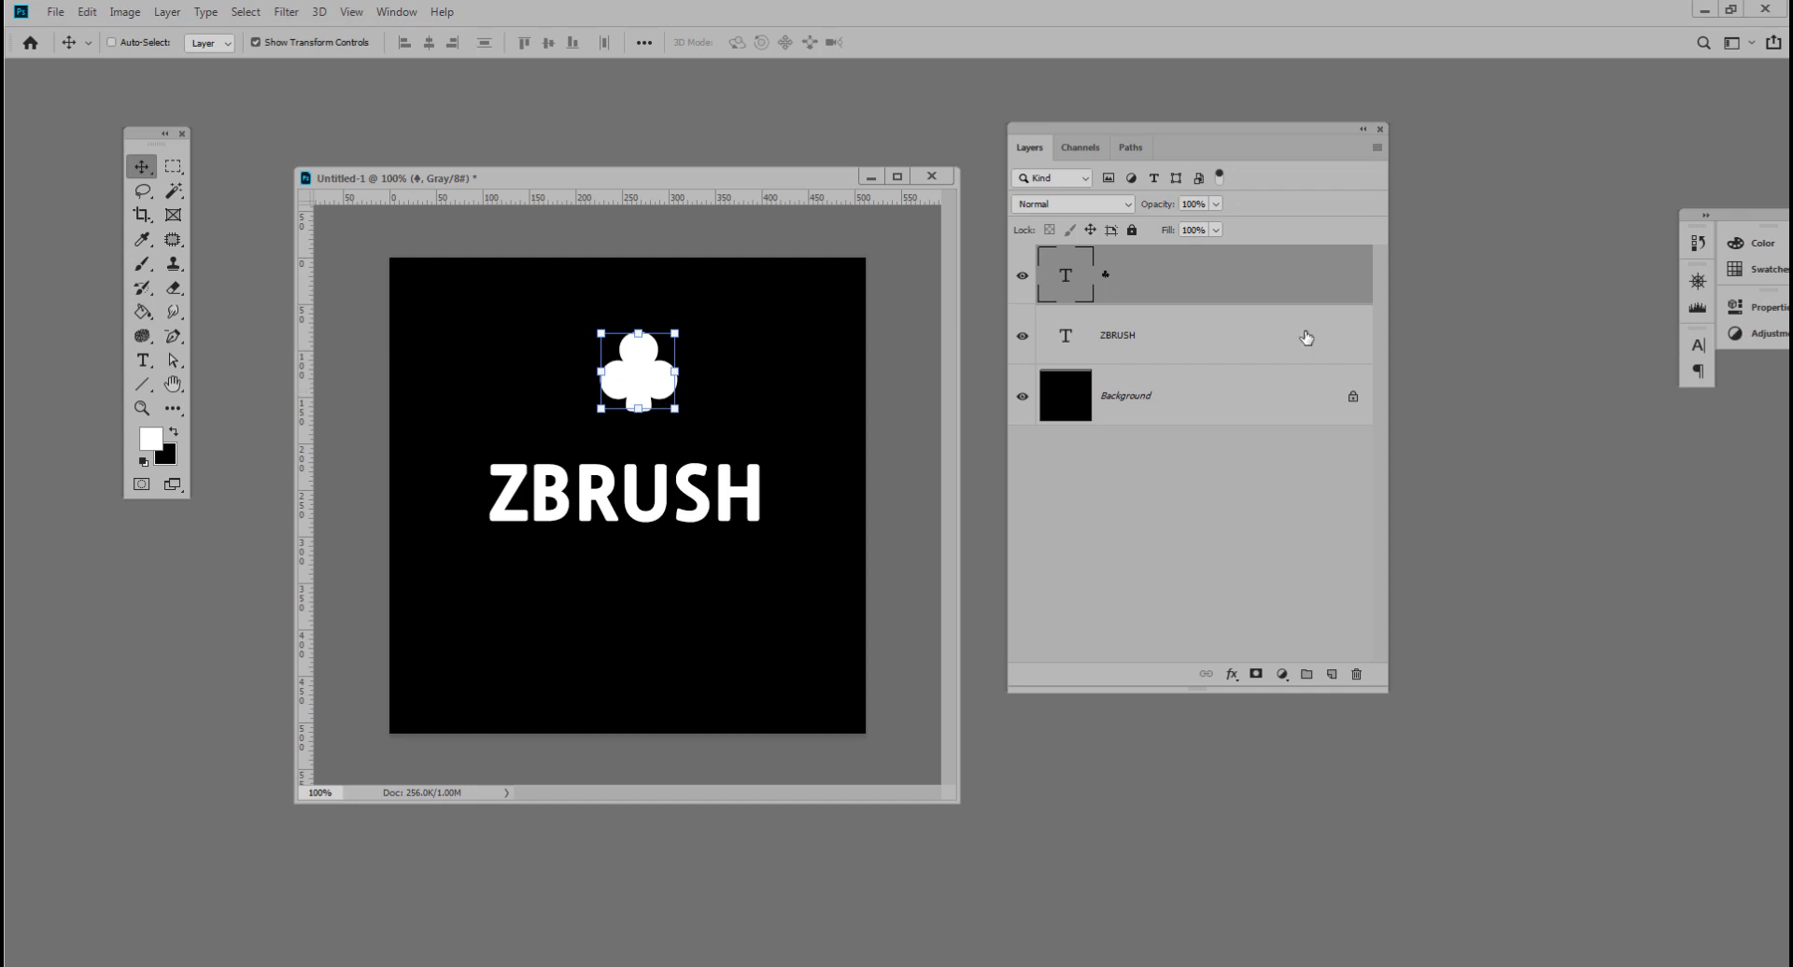
pyautogui.hotkey('ctrl', 'j')
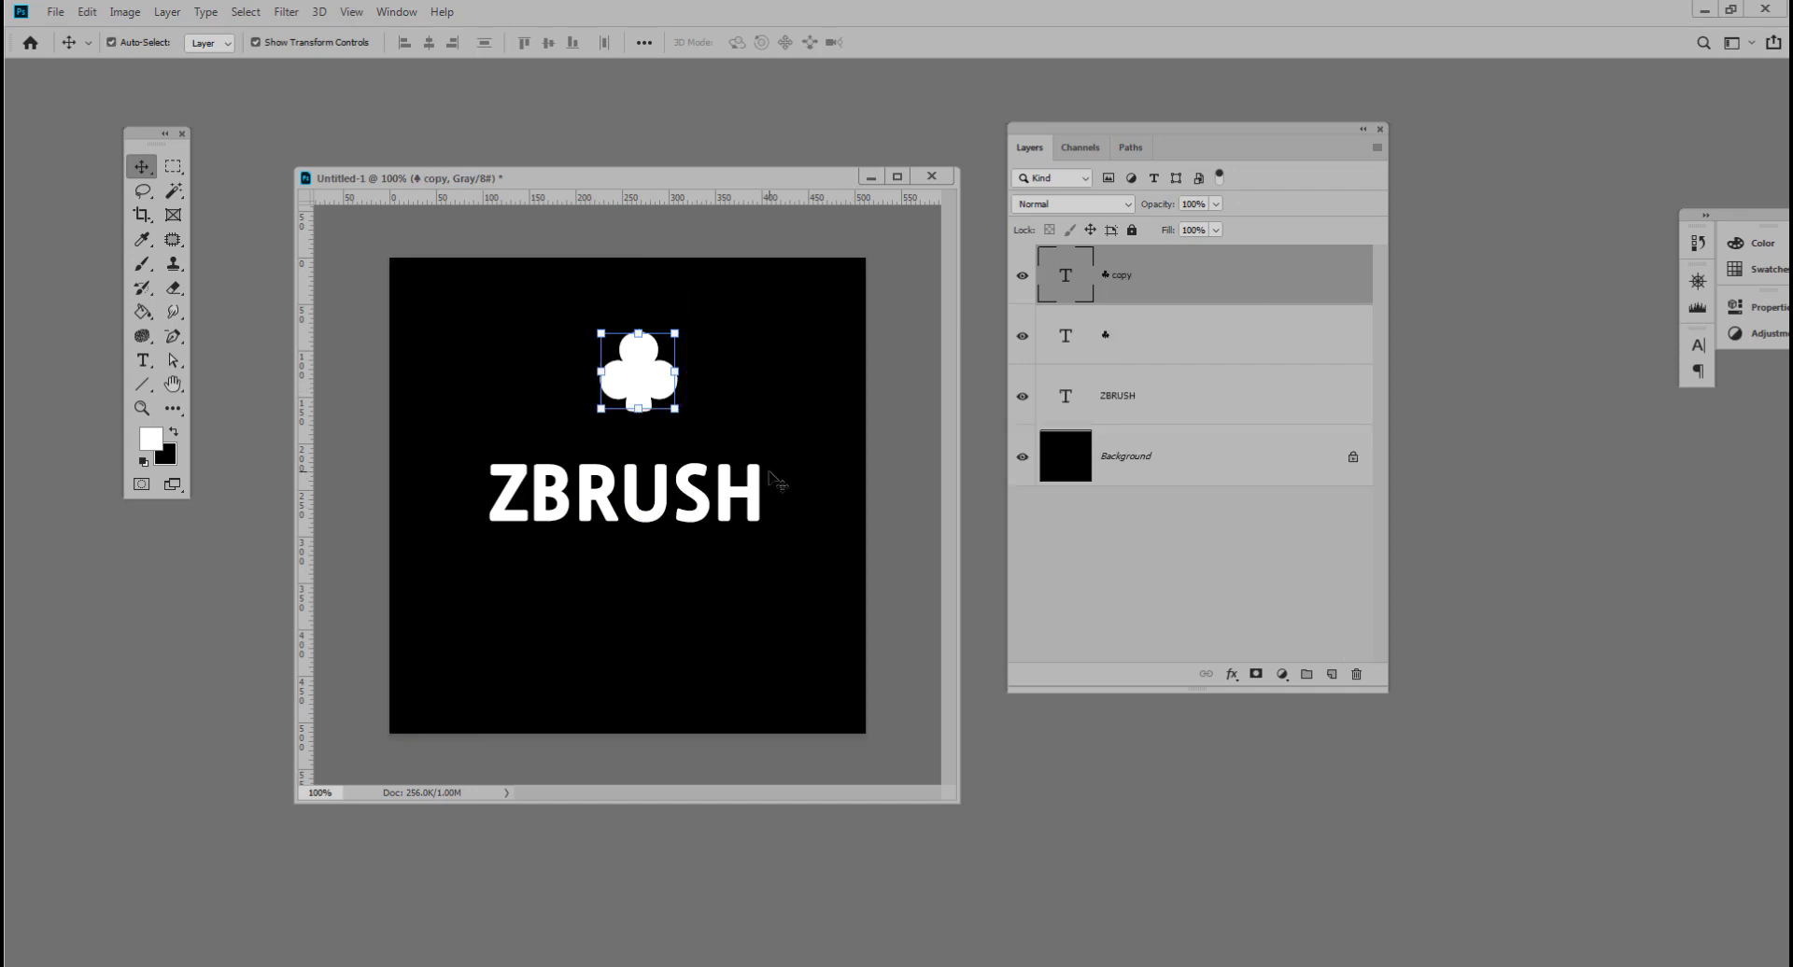
pyautogui.moveTo(632, 384); pyautogui.dragTo(633, 628)
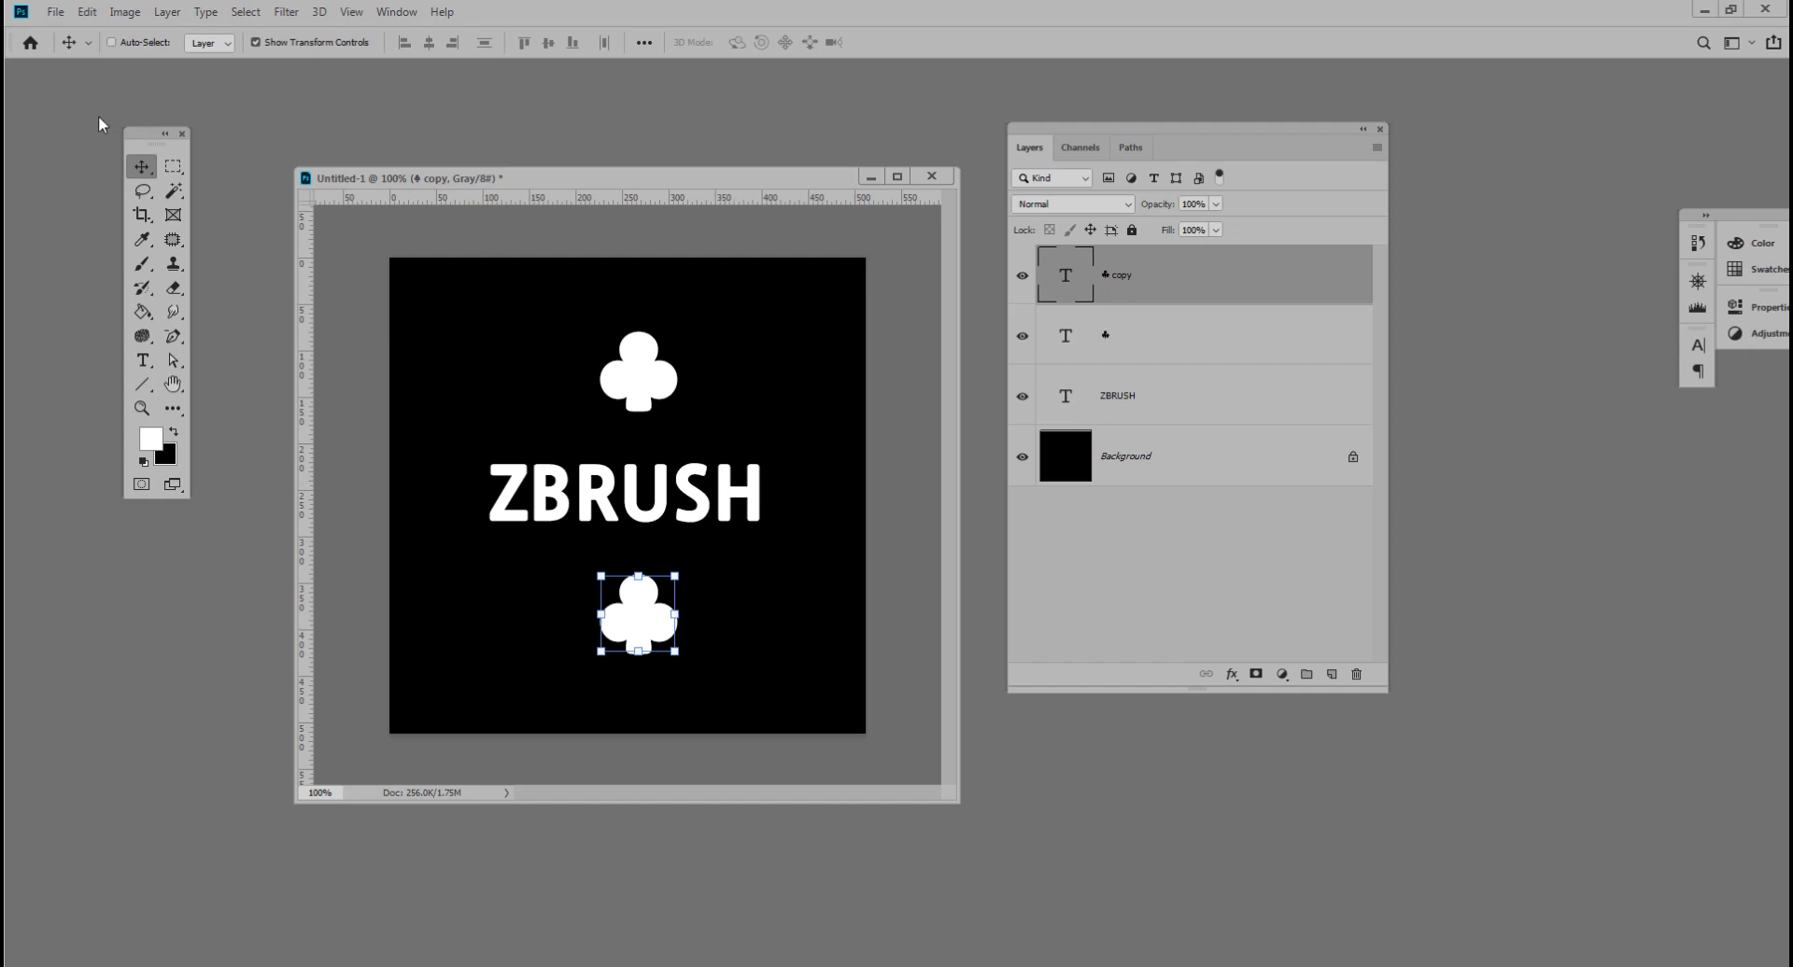
# Step: Save the document as alpha.psd in the alpha folder, overwriting the existing file
pyautogui.click(58, 13)
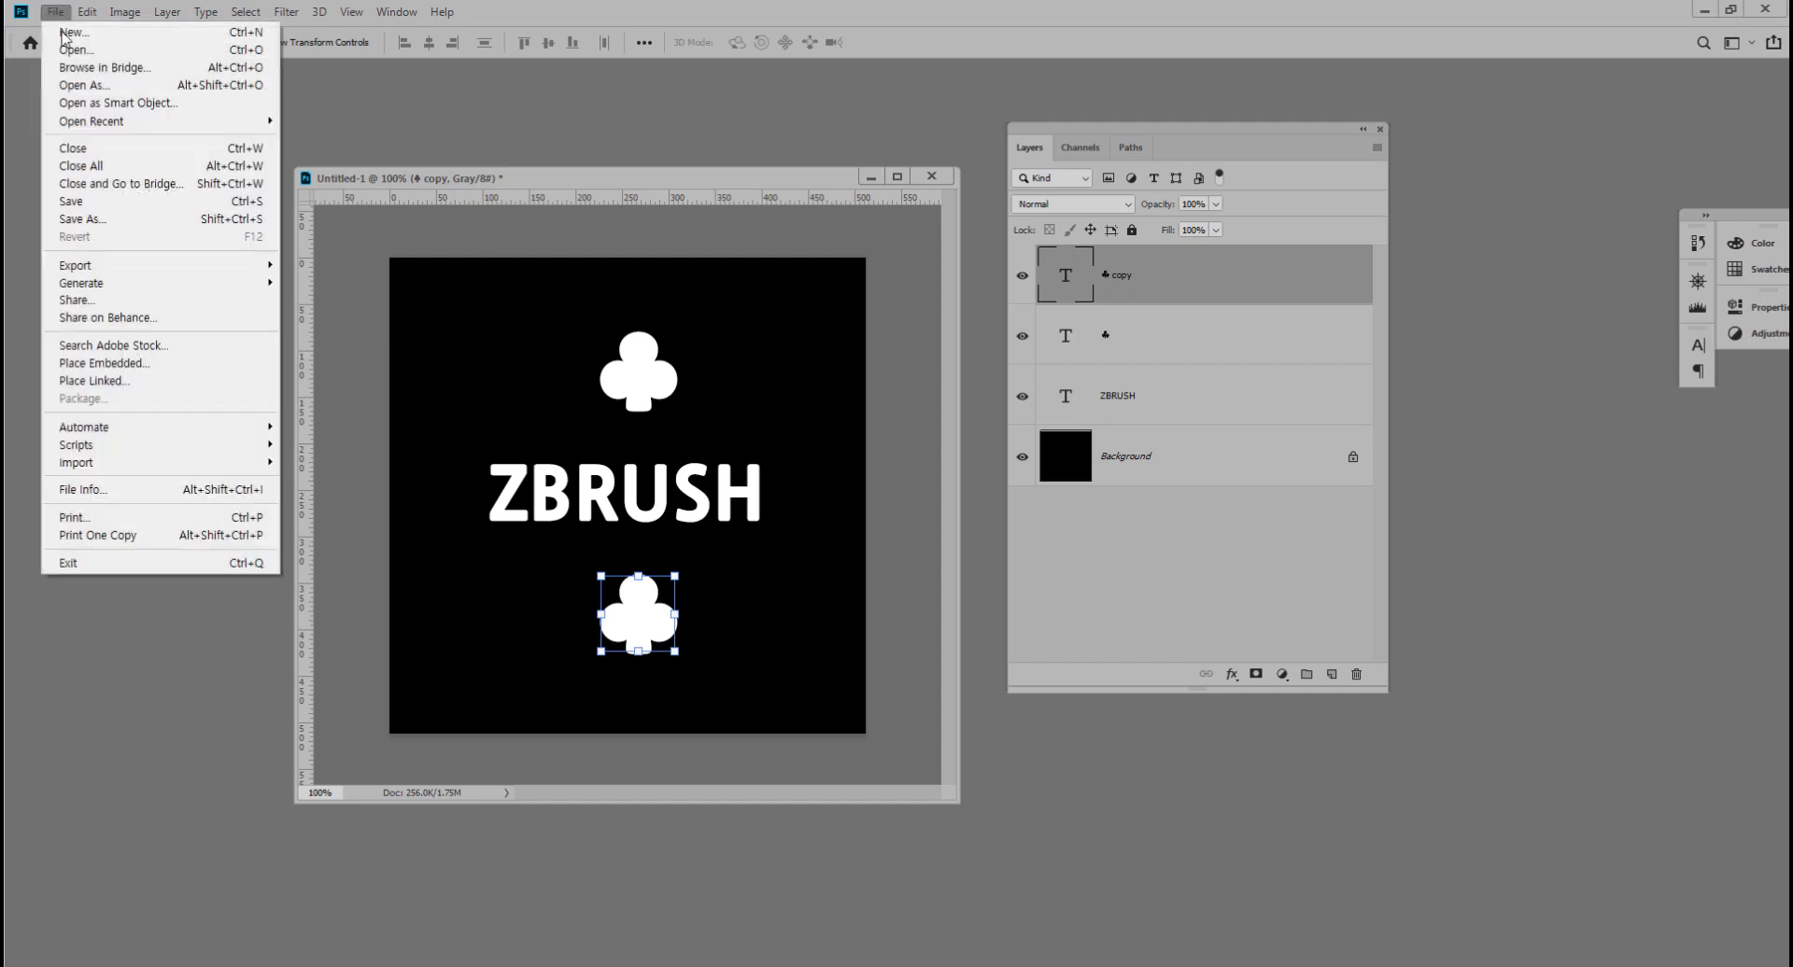
pyautogui.click(92, 214)
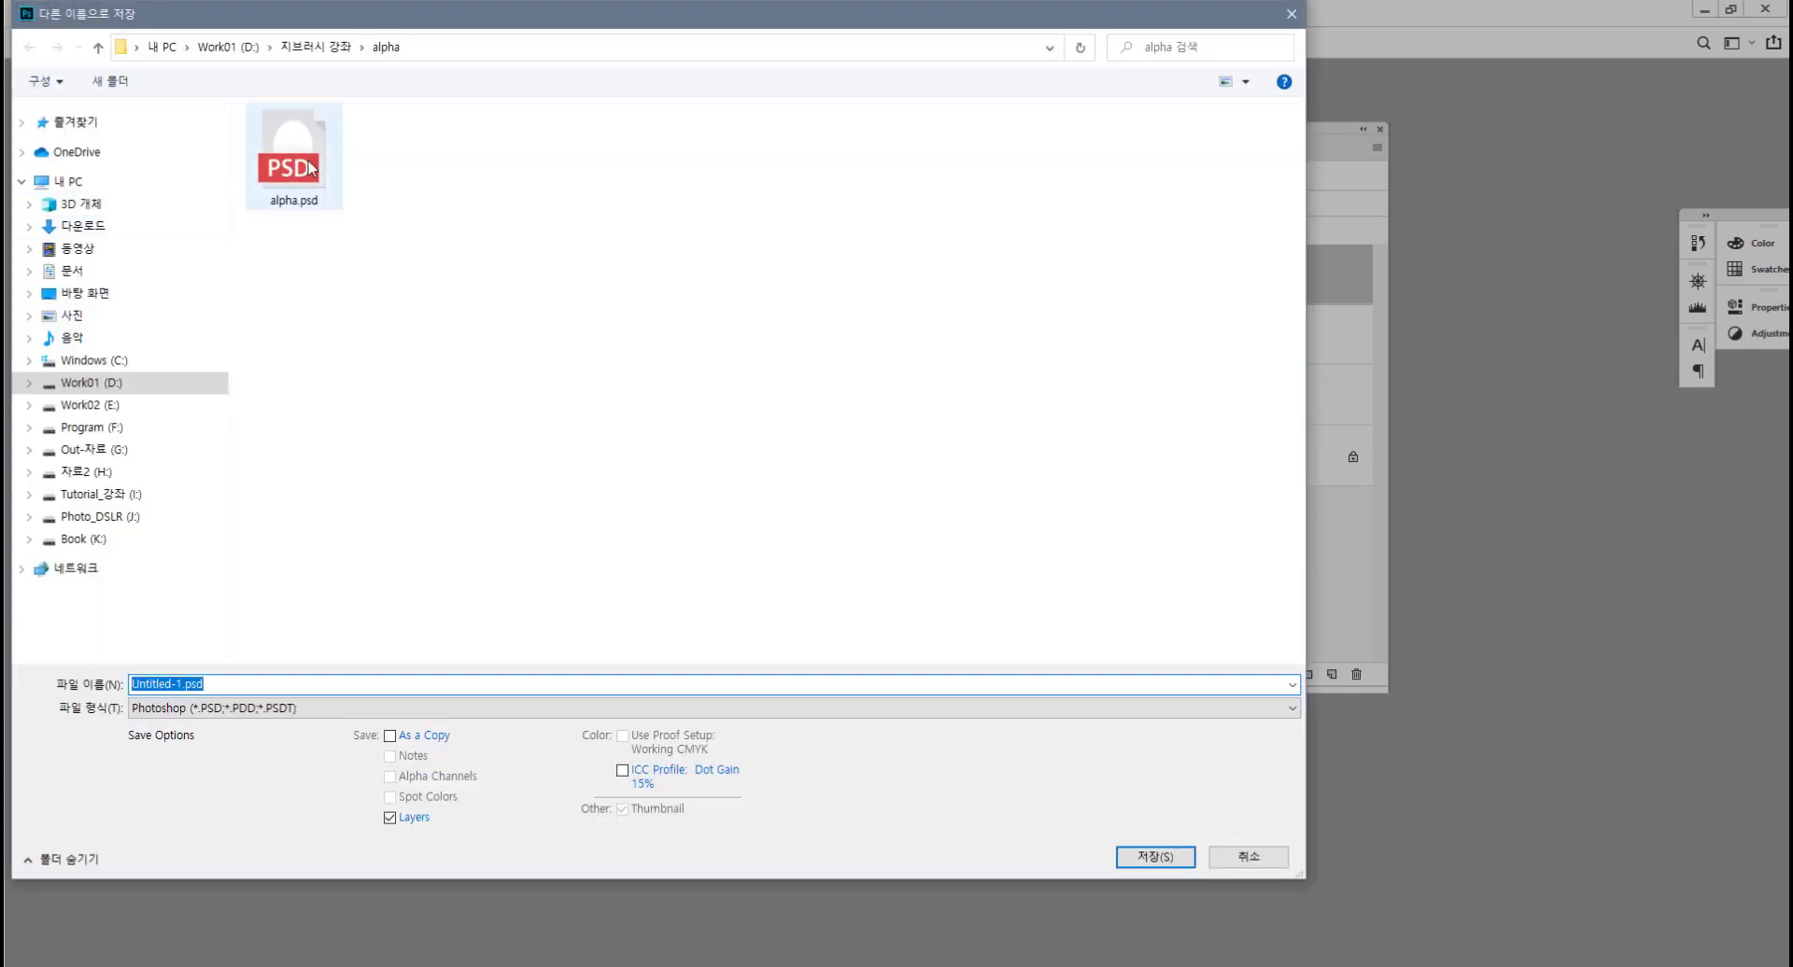
pyautogui.click(306, 163)
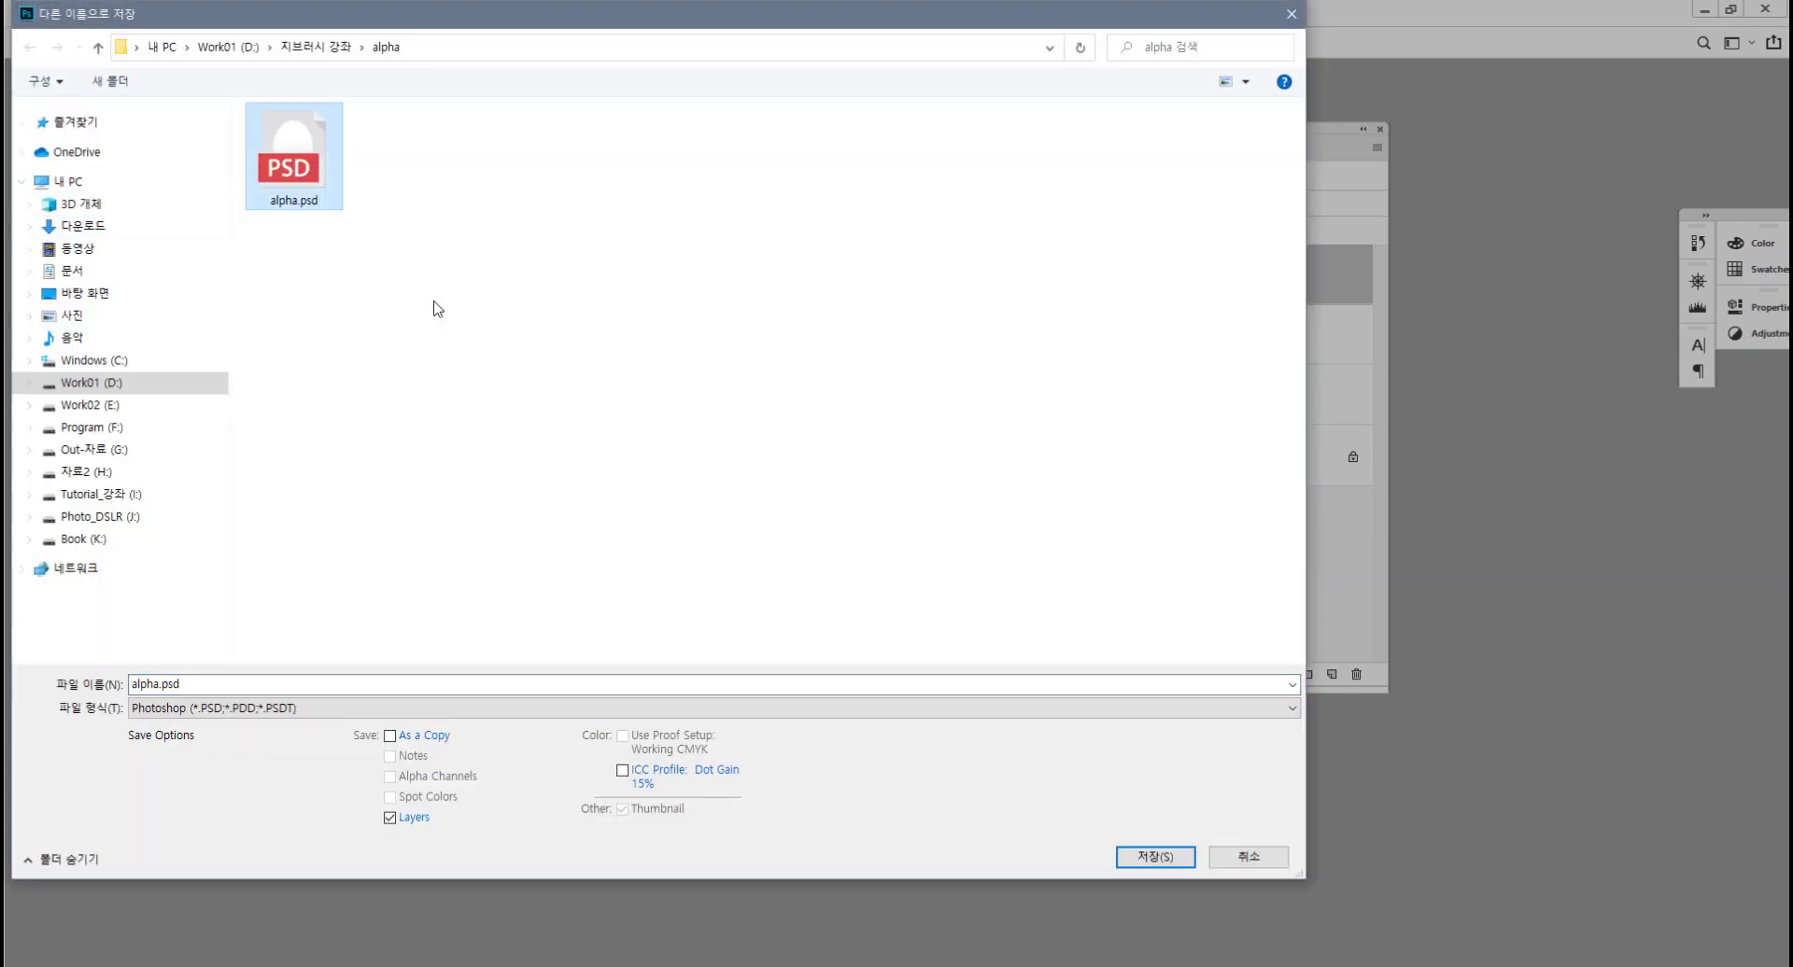
pyautogui.click(1141, 854)
pyautogui.click(924, 493)
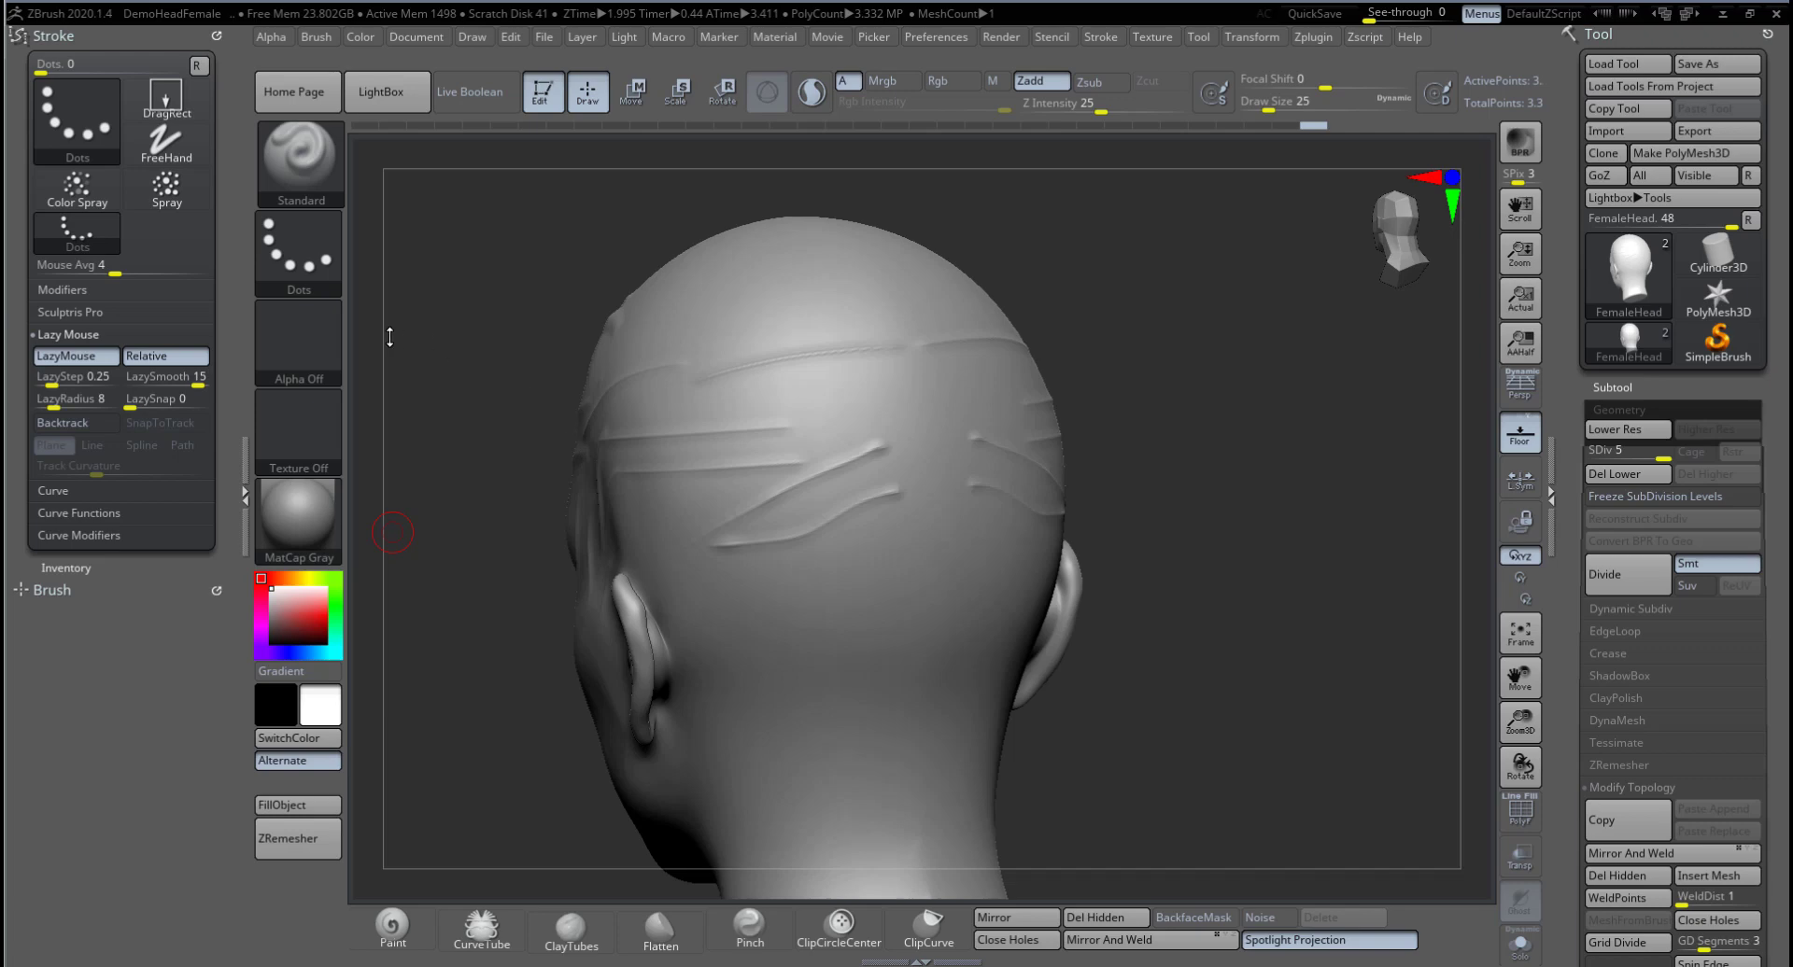
# Step: Switch to ZBrush and import alpha.psd as the Standard brush's alpha
pyautogui.click(303, 350)
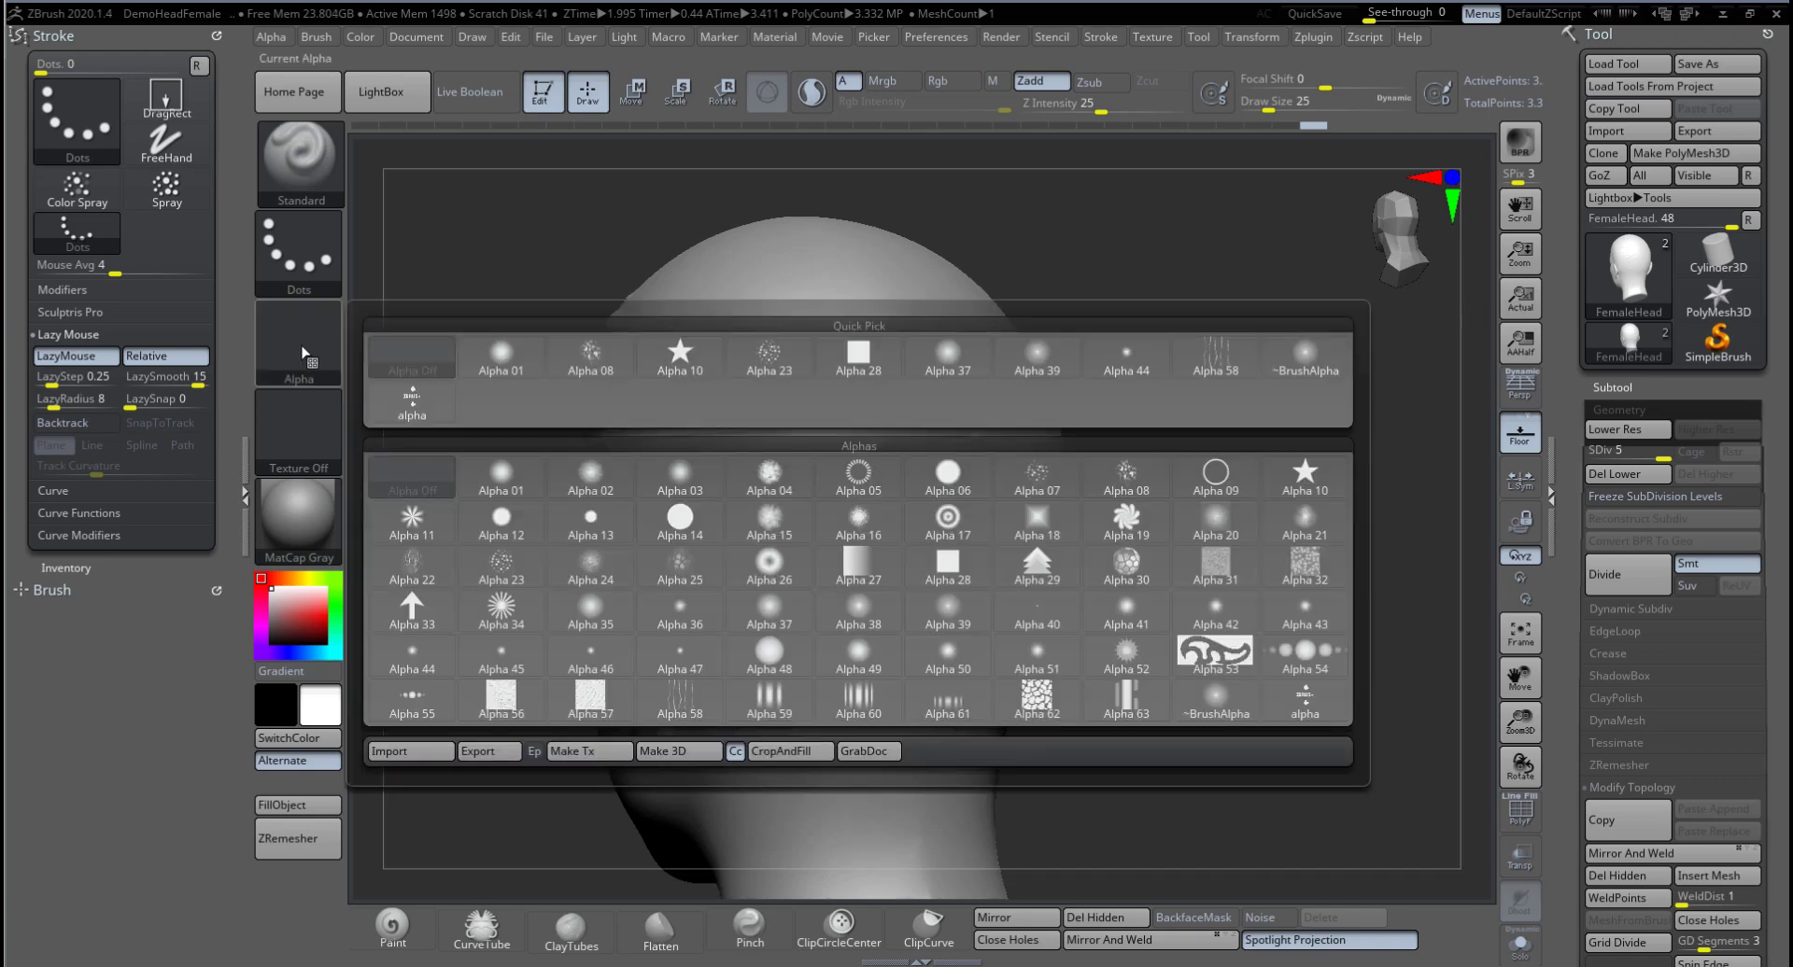
pyautogui.click(416, 749)
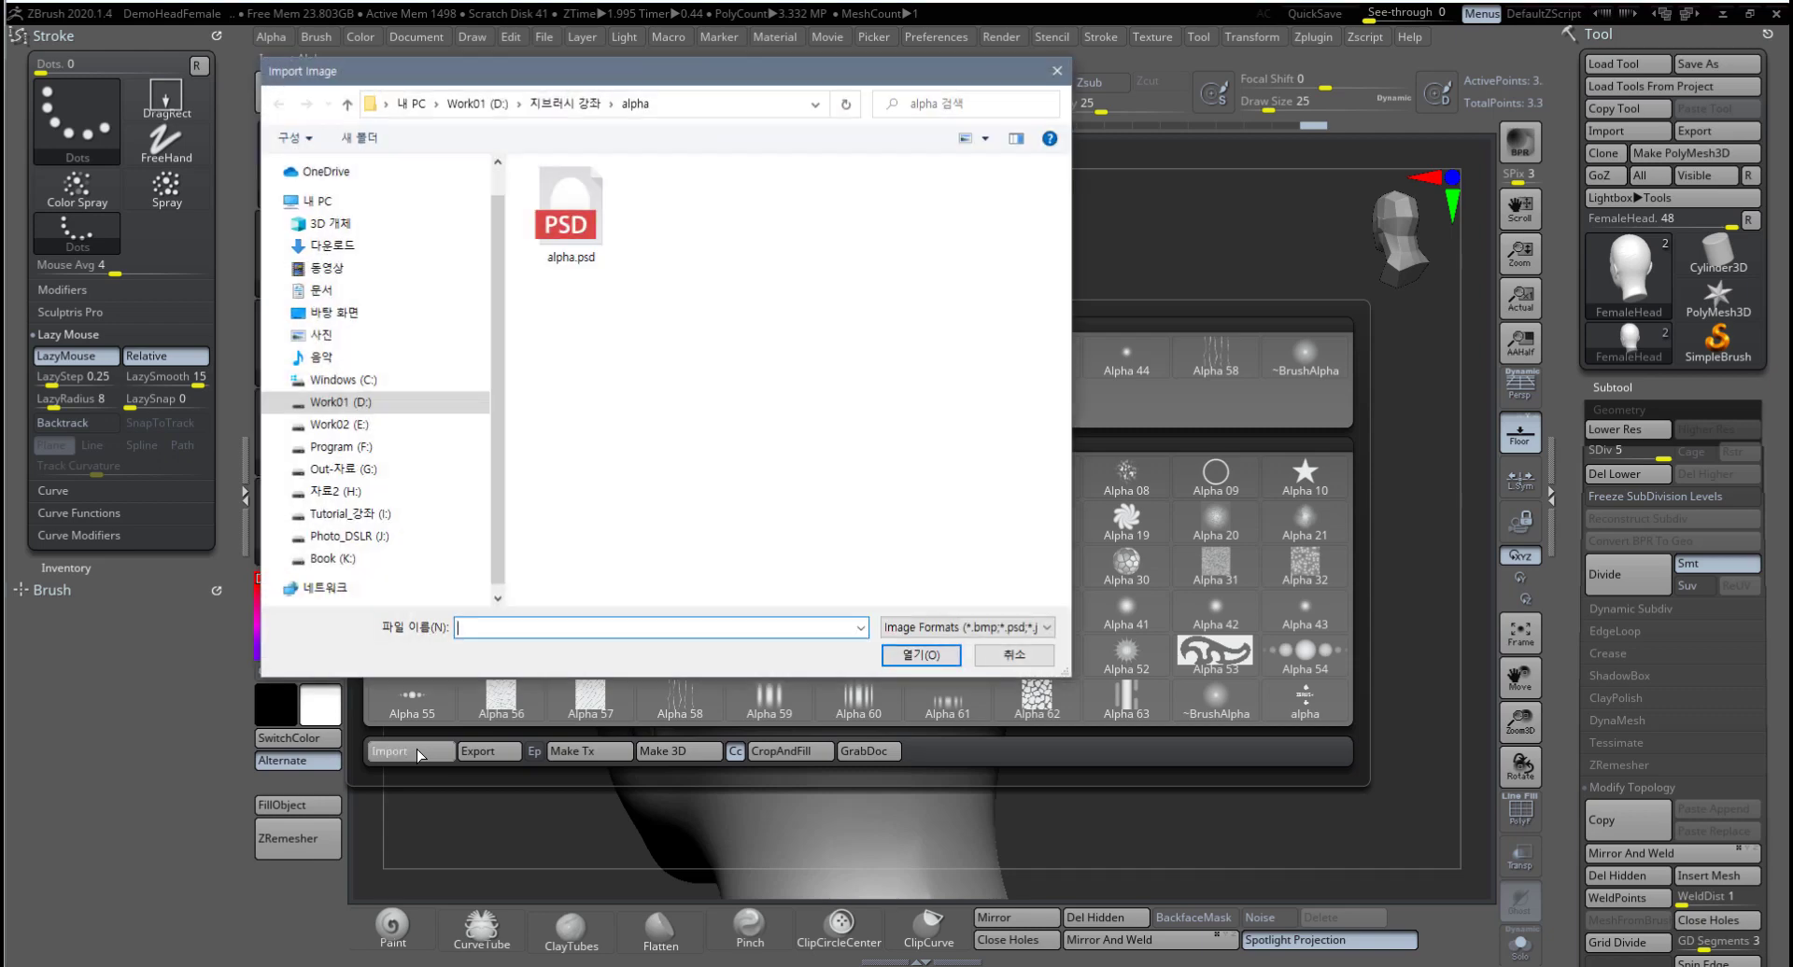
pyautogui.click(571, 237)
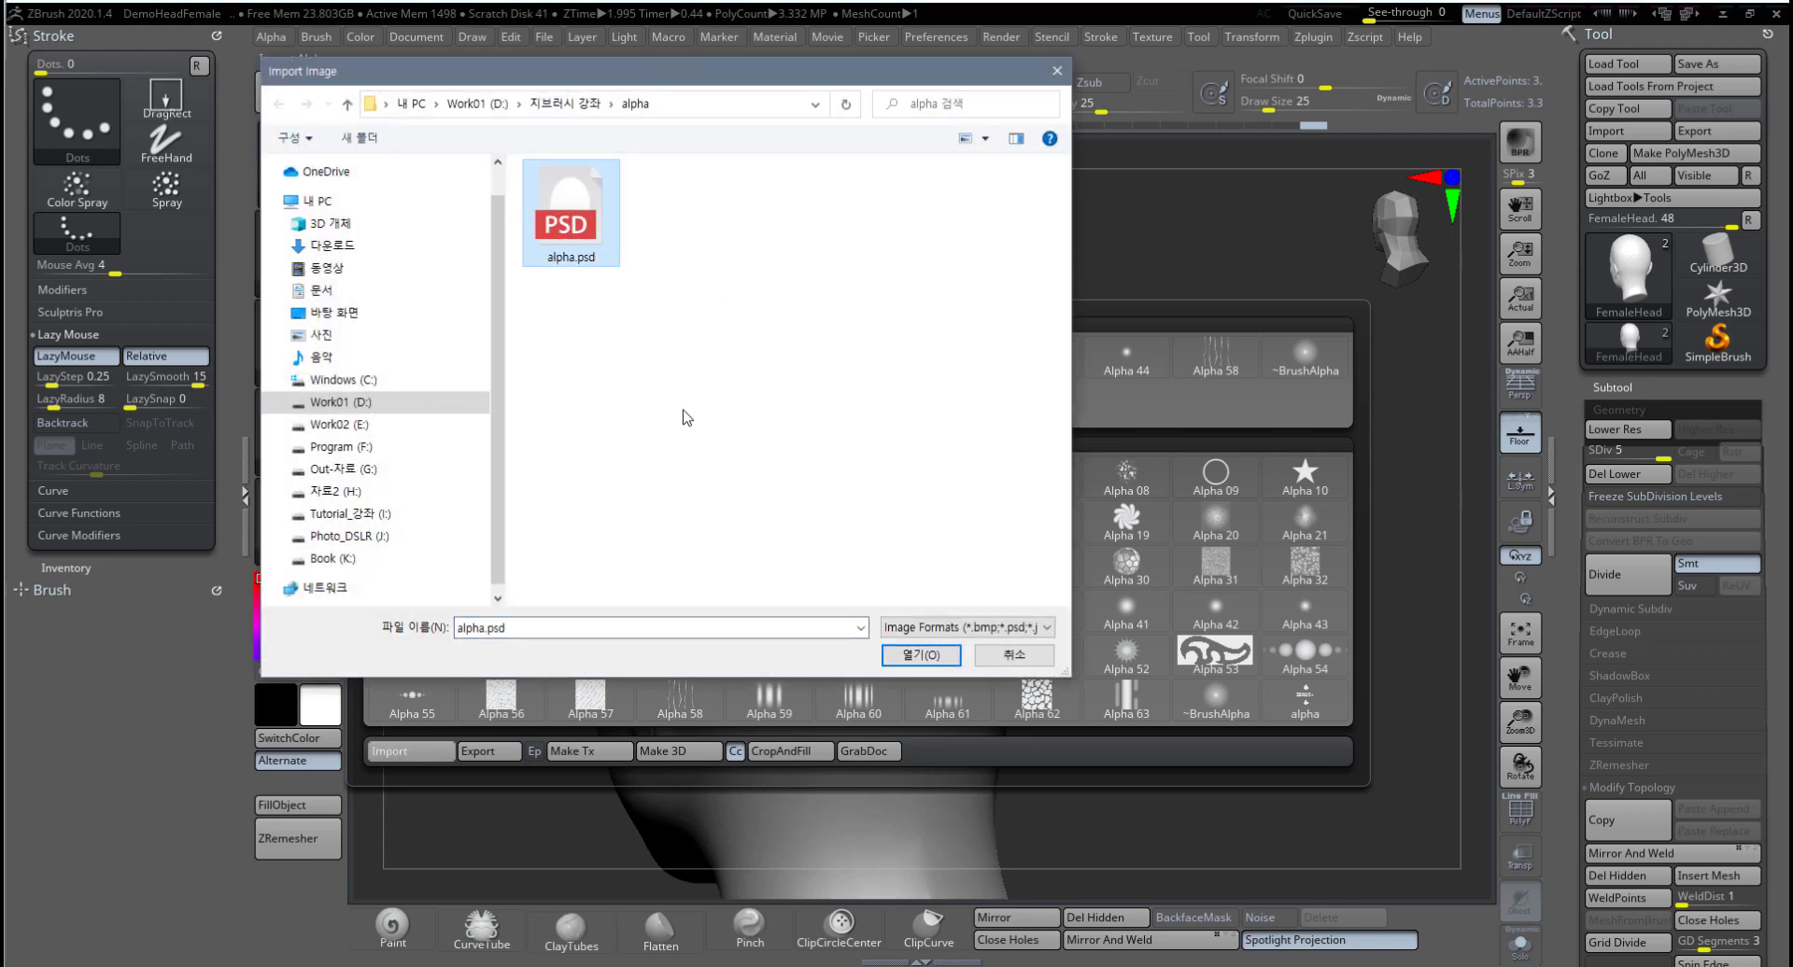
pyautogui.click(920, 656)
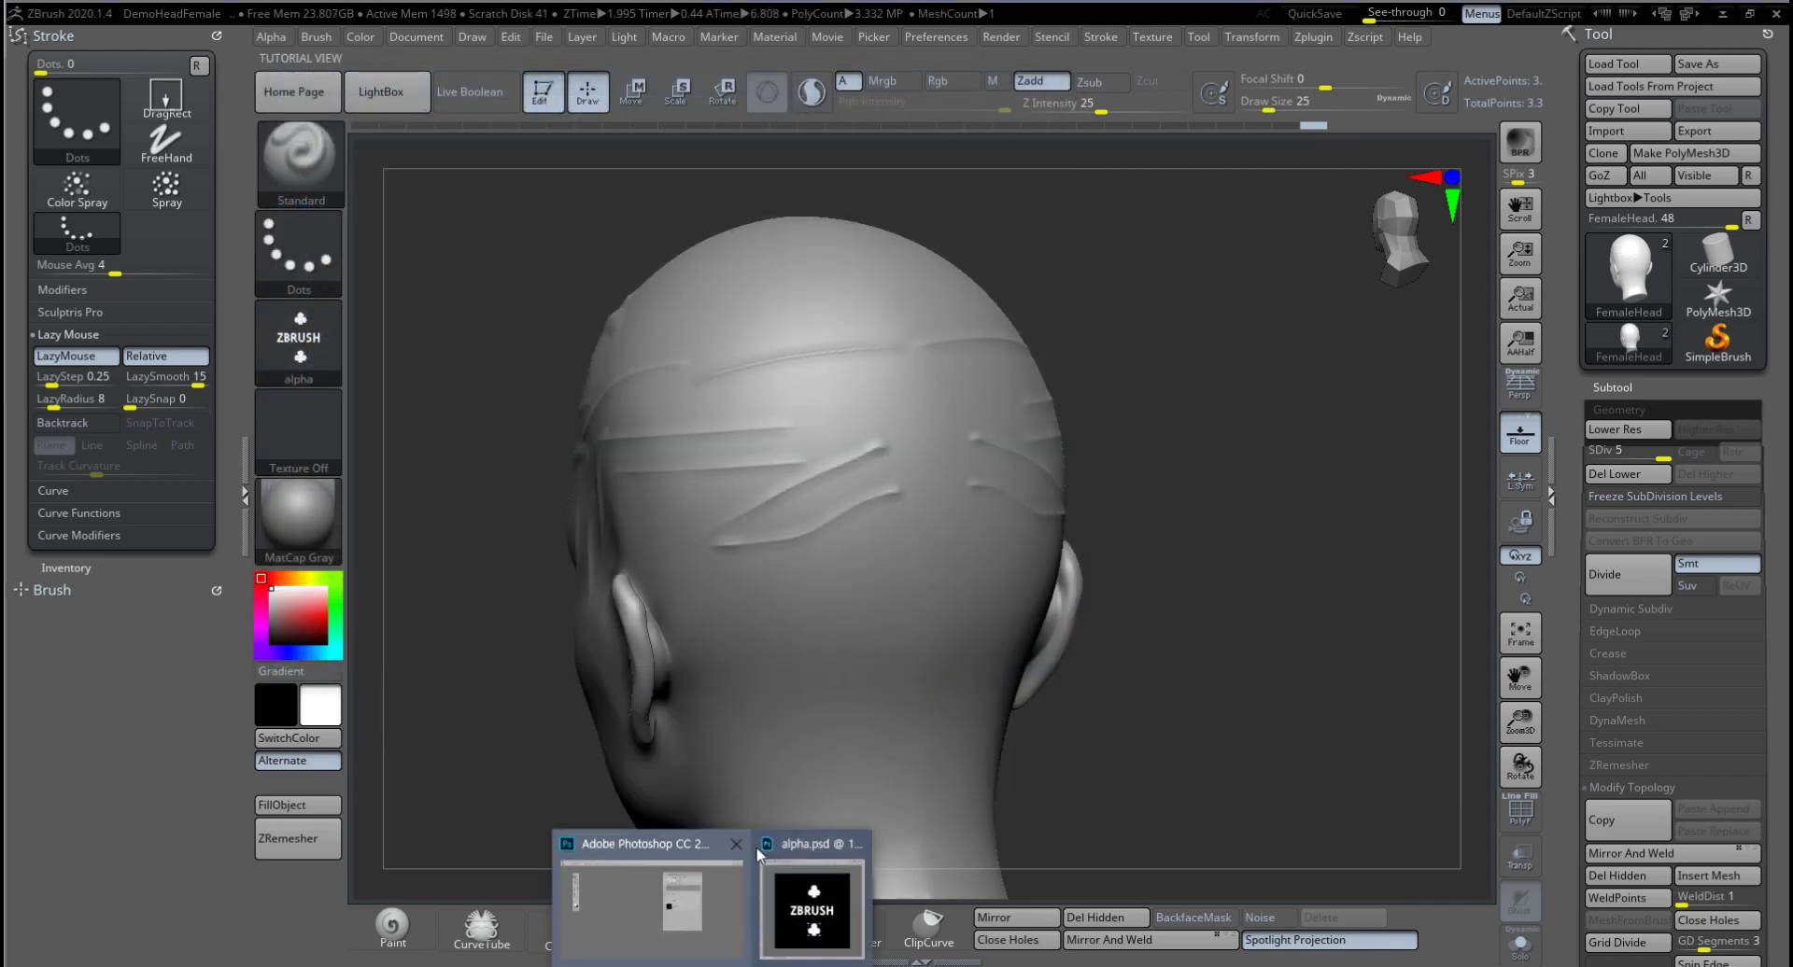
# Step: Switch to Photoshop, check the Save As file name and format for alpha.psd, and return to ZBrush without saving
pyautogui.click(793, 915)
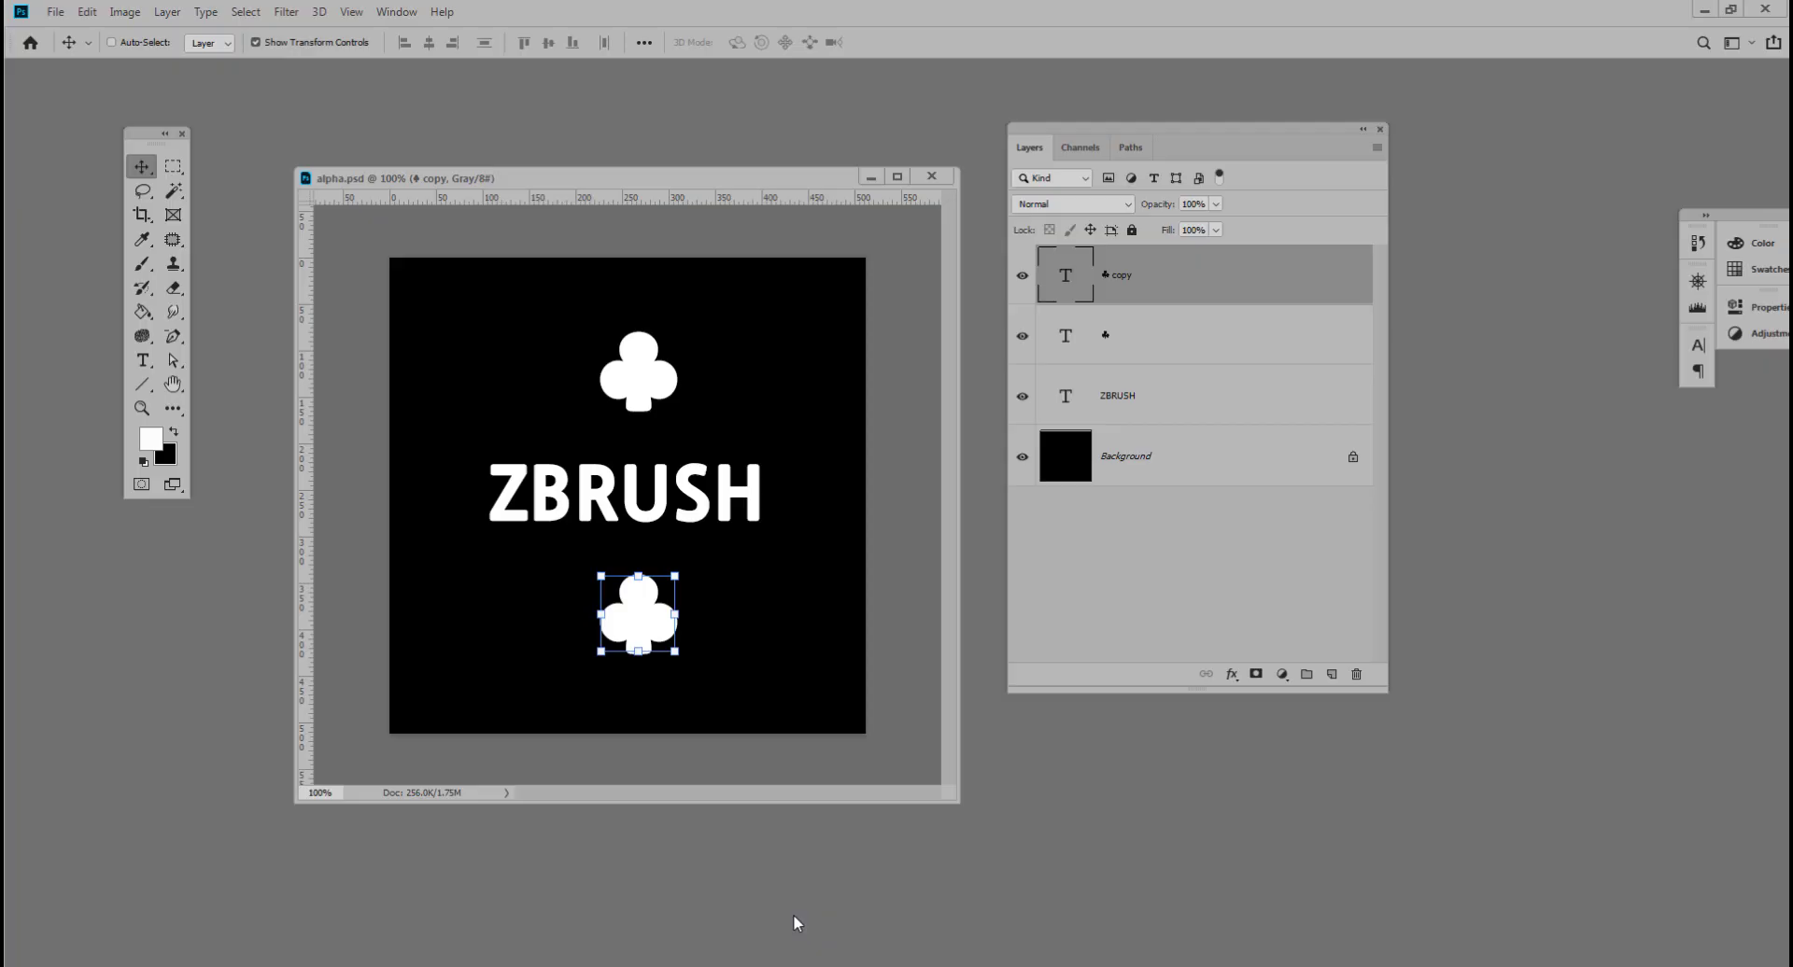
pyautogui.click(55, 11)
pyautogui.click(111, 221)
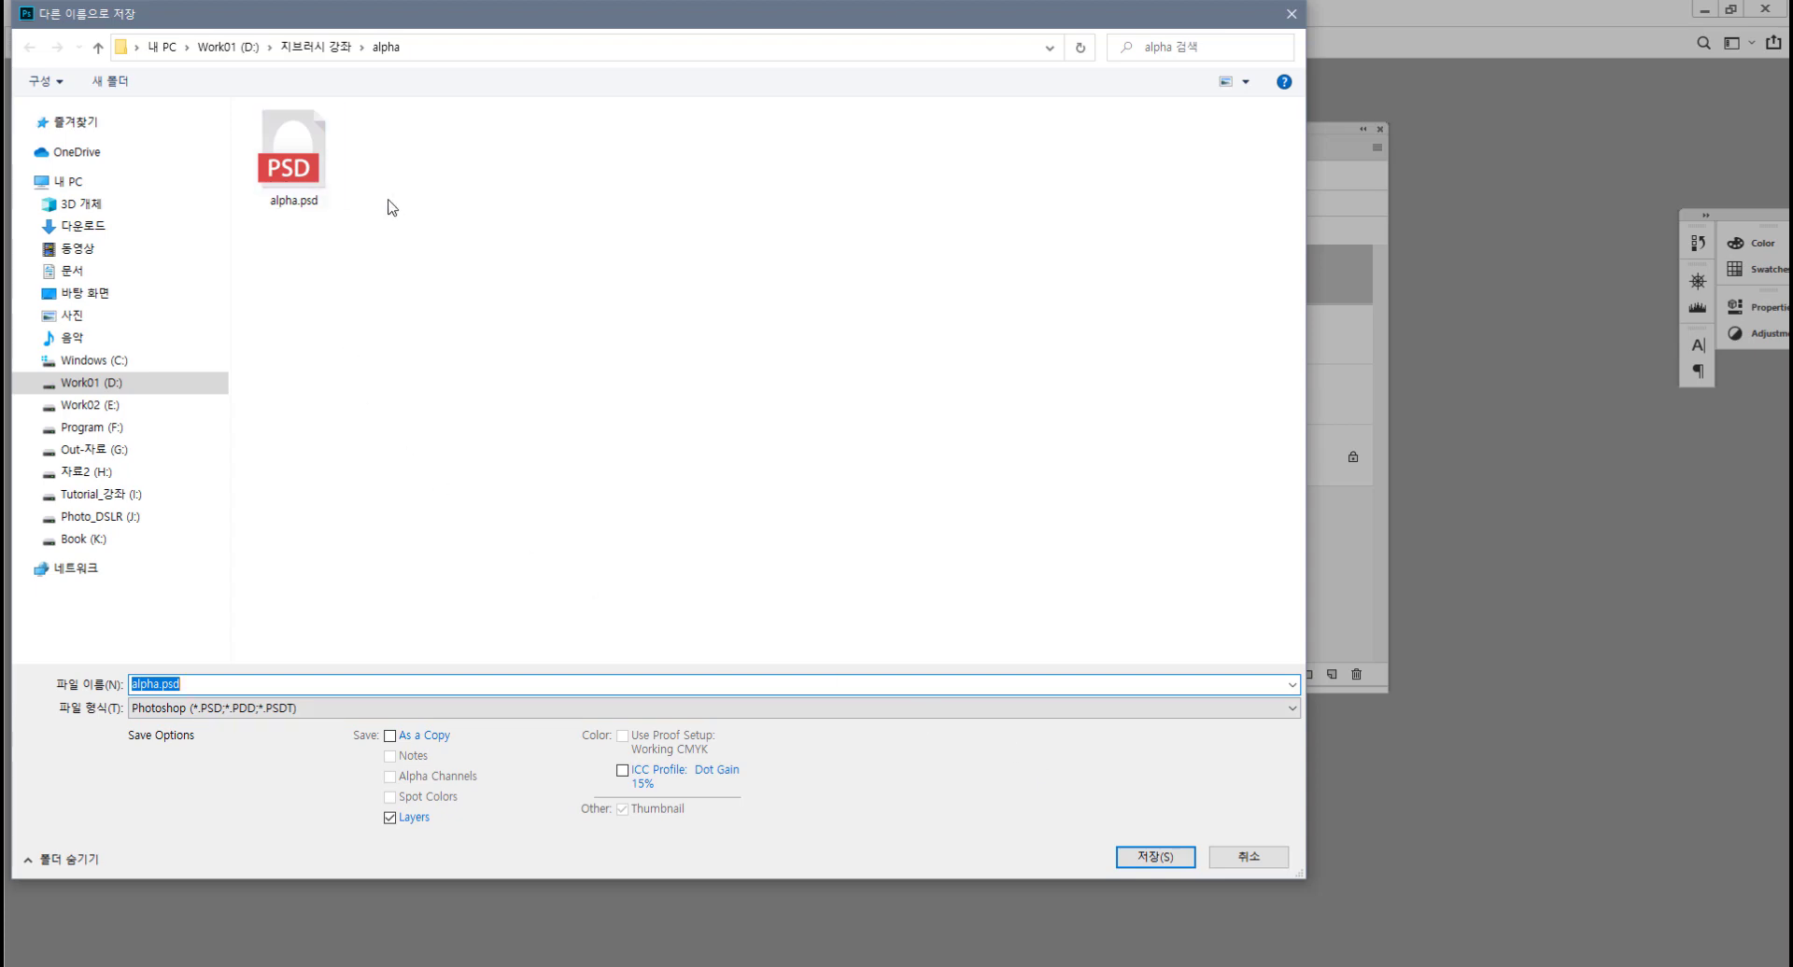
pyautogui.click(1256, 859)
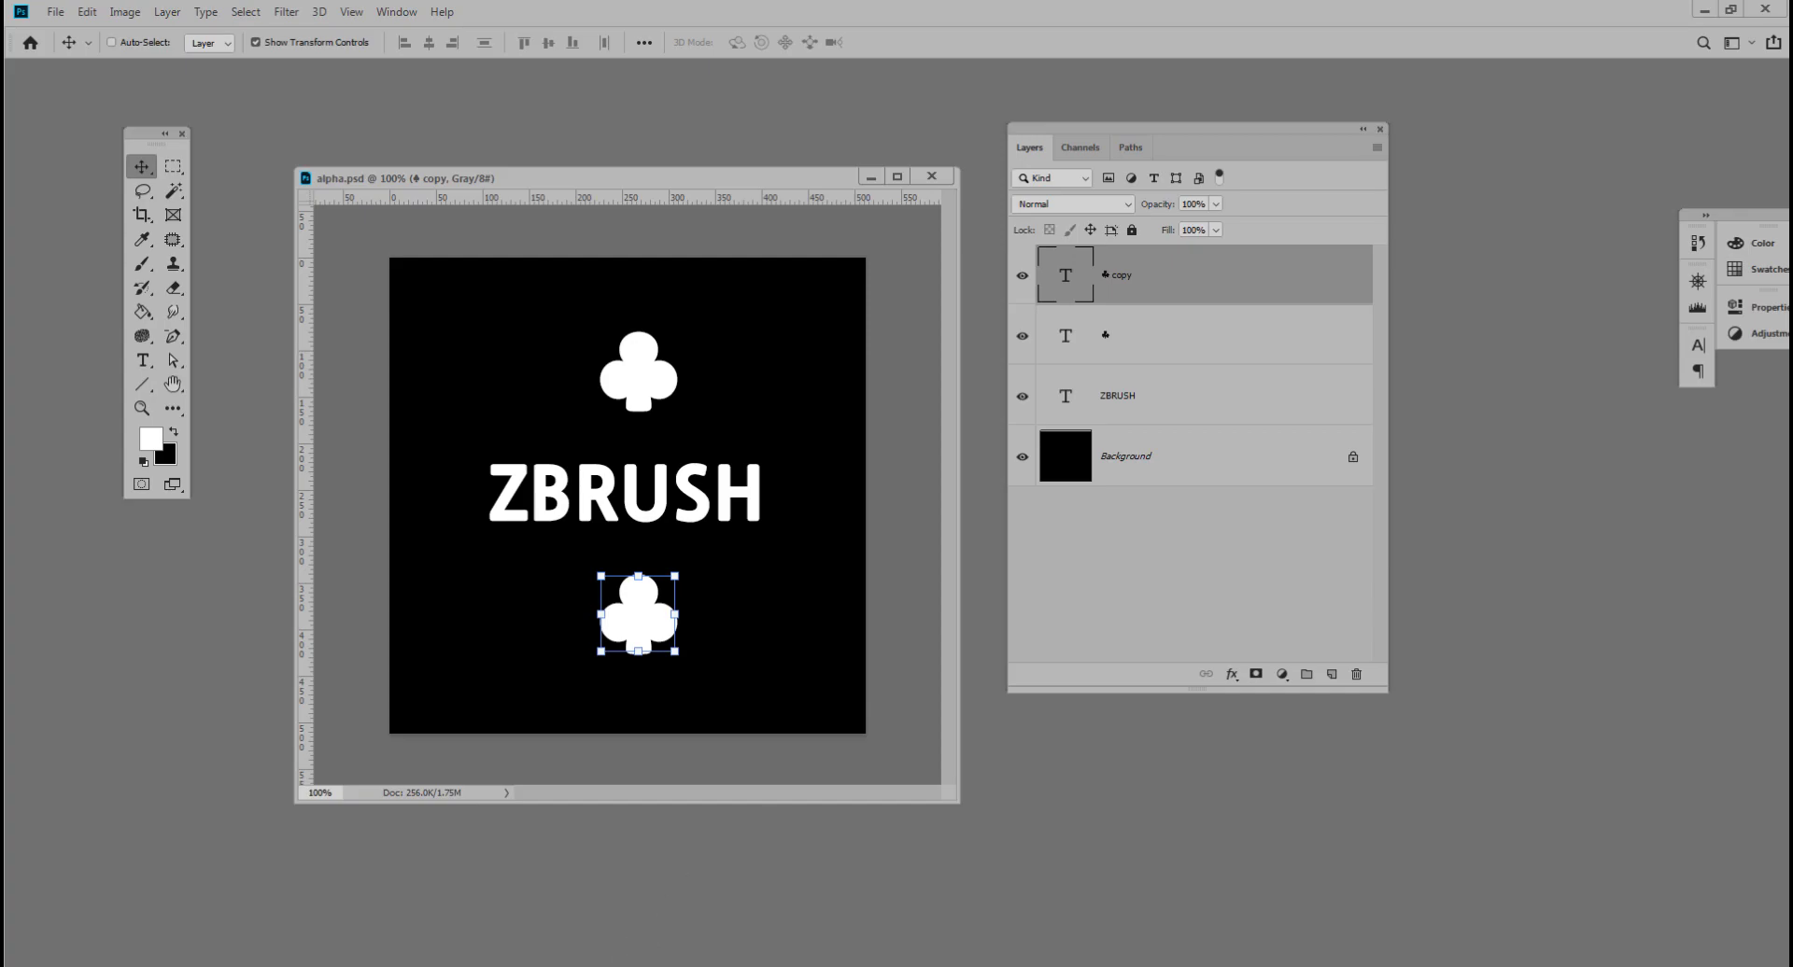
pyautogui.click(577, 901)
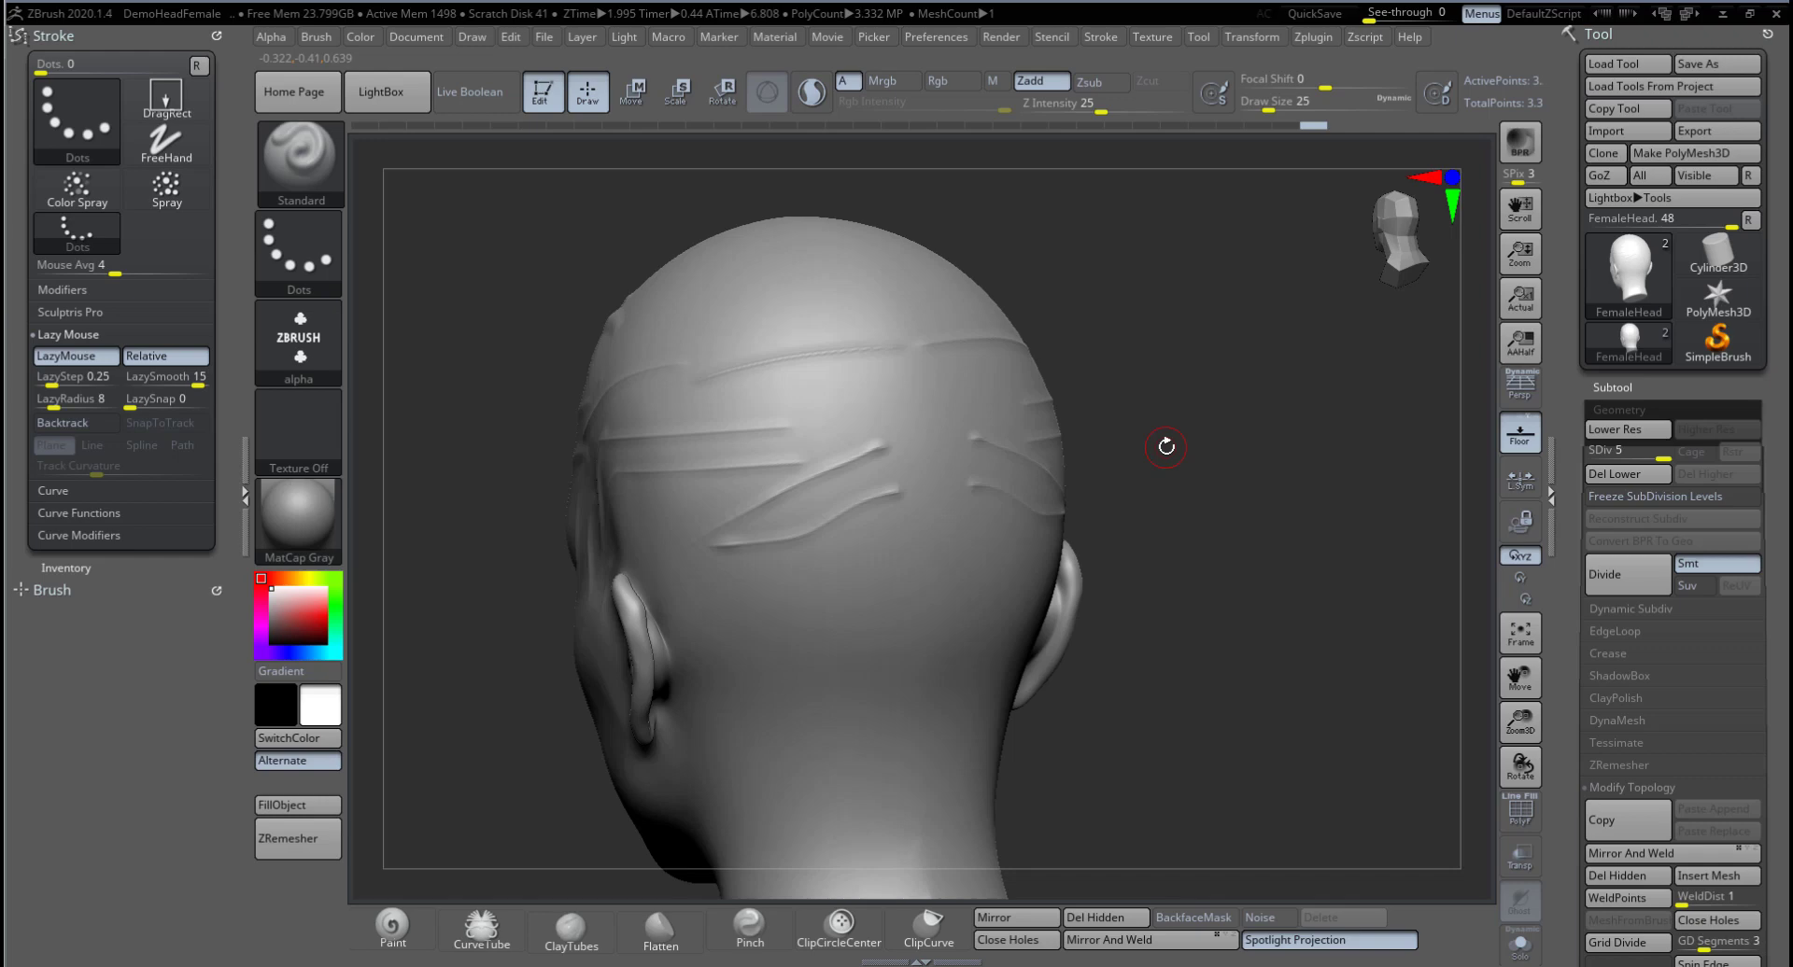
# Step: Set the brush stroke to DragRect and stamp the ZBRUSH alpha on the back of the head
pyautogui.click(299, 252)
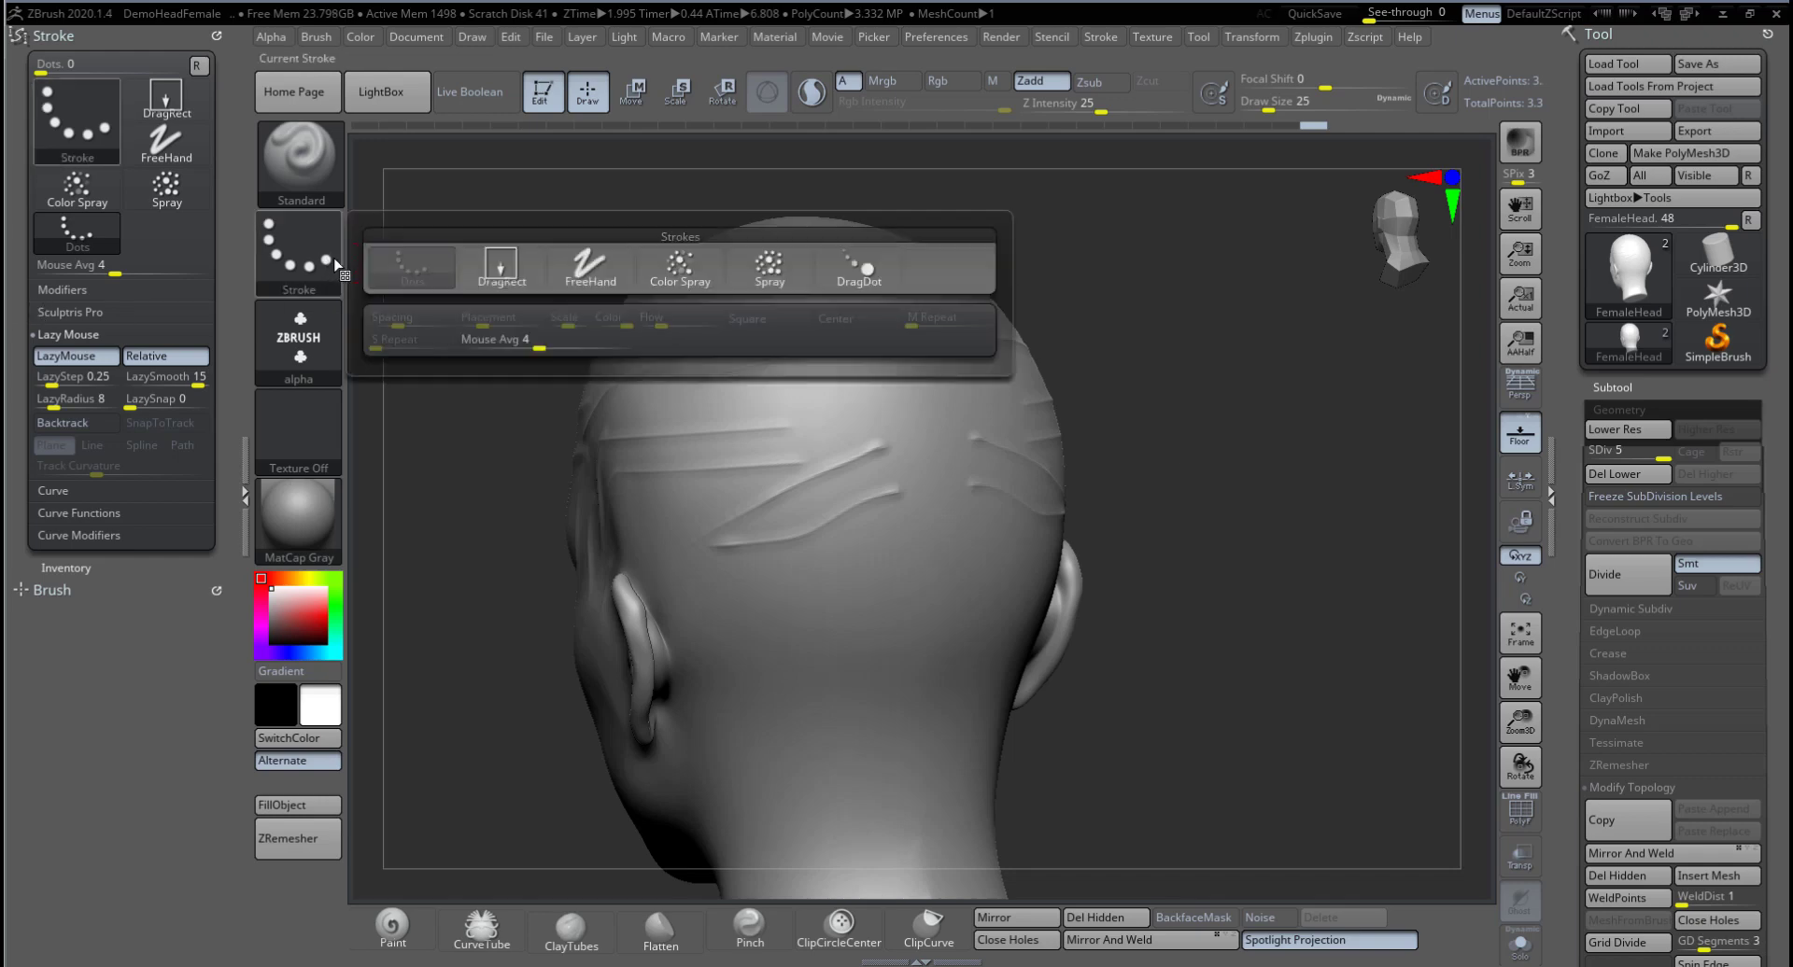
pyautogui.click(510, 276)
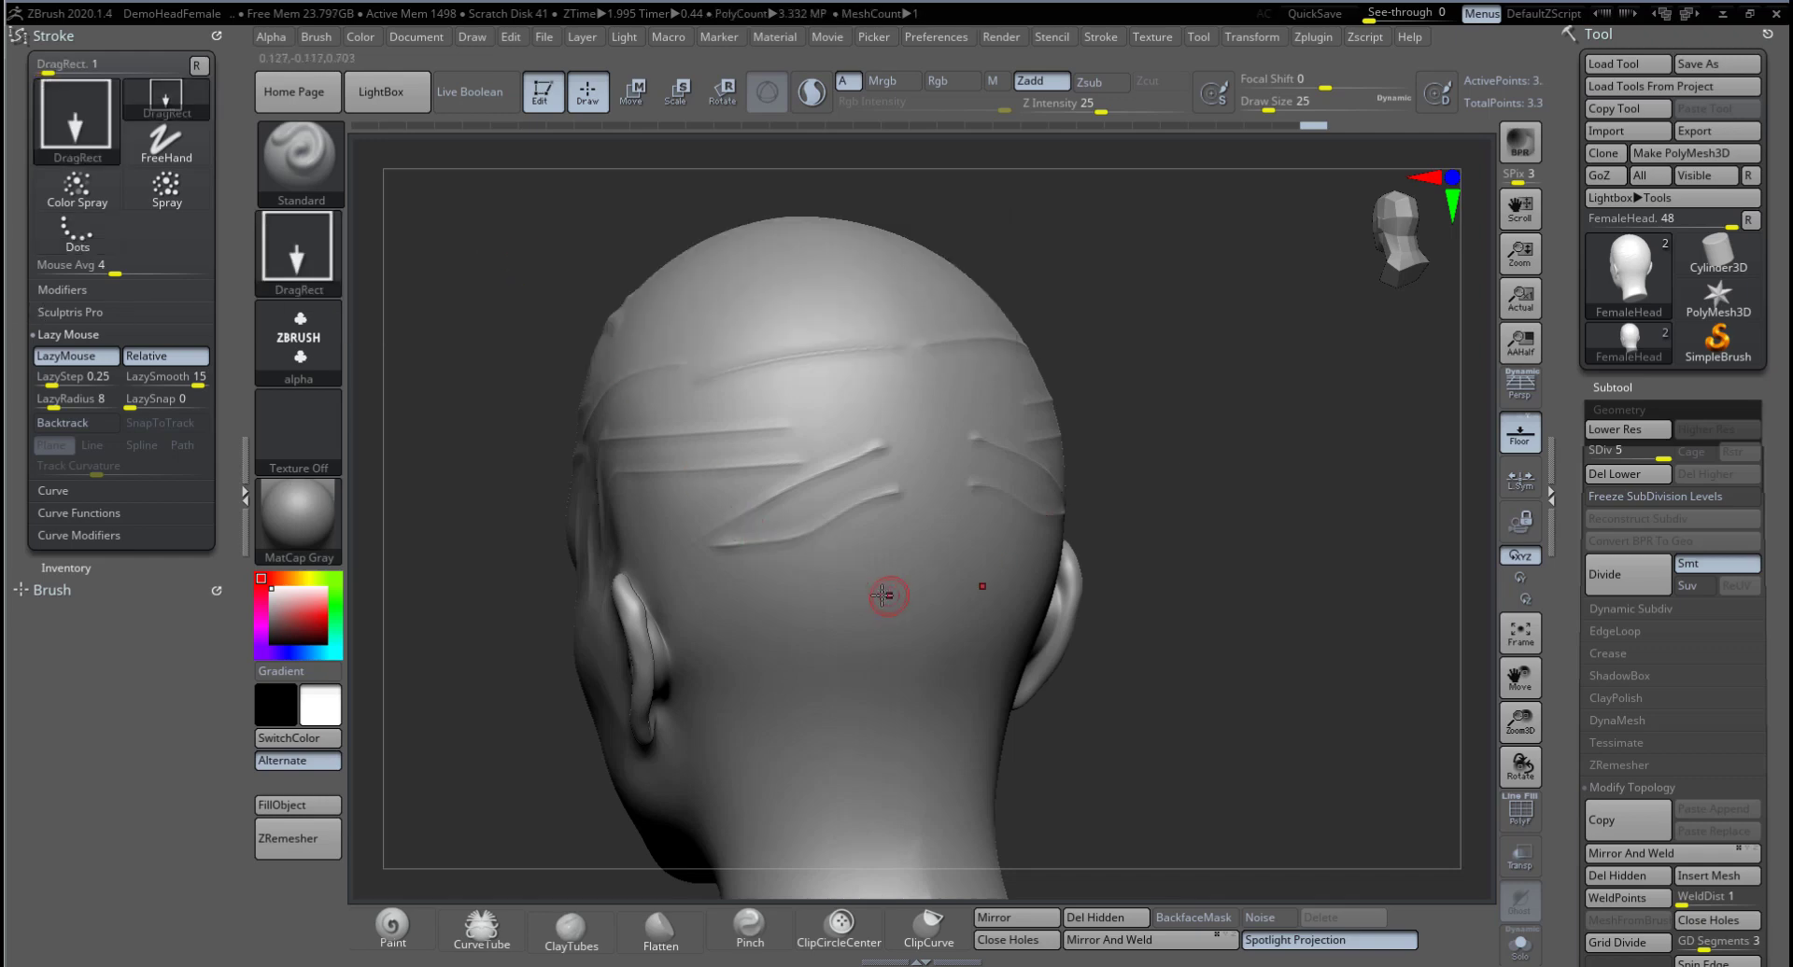
pyautogui.moveTo(881, 598)
pyautogui.mouseDown()
pyautogui.moveTo(835, 673)
pyautogui.moveTo(920, 653)
pyautogui.moveTo(971, 598)
pyautogui.moveTo(1017, 520)
pyautogui.moveTo(1006, 426)
pyautogui.mouseUp()
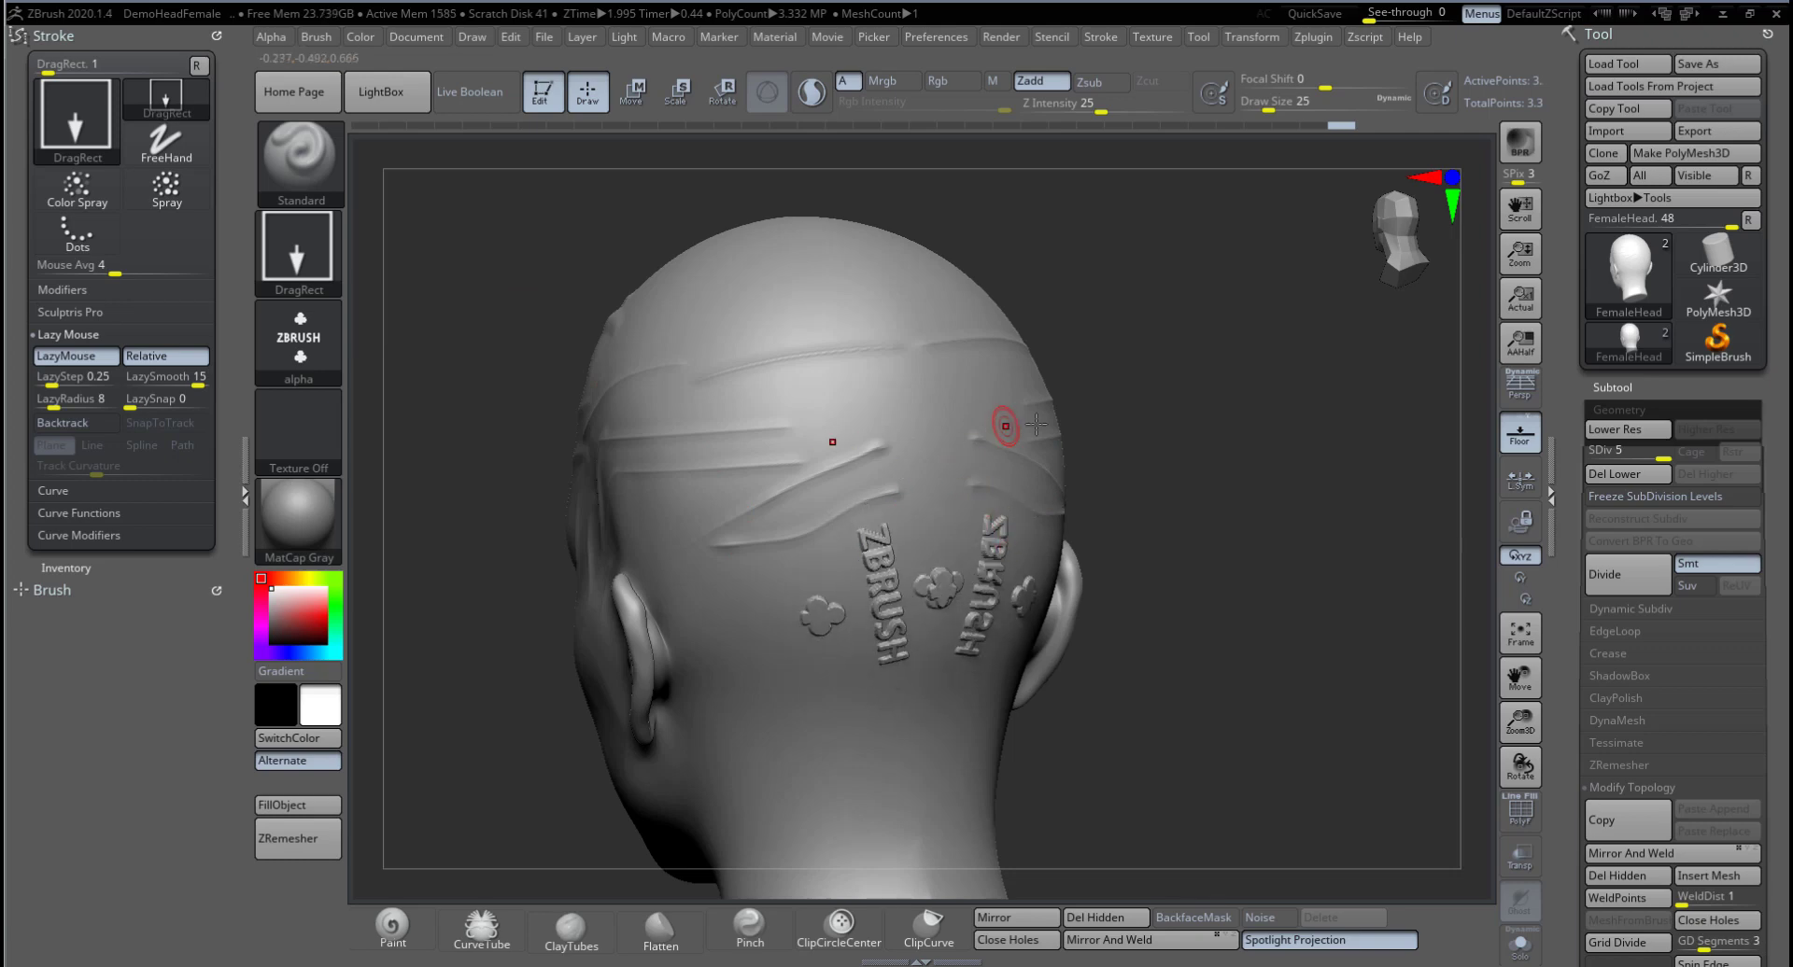
# Step: Try stamping the ZBRUSH alpha on the top of the head and undo the stamp
pyautogui.moveTo(1172, 402)
pyautogui.mouseDown()
pyautogui.moveTo(1196, 420)
pyautogui.moveTo(1189, 352)
pyautogui.moveTo(1076, 476)
pyautogui.moveTo(776, 485)
pyautogui.moveTo(791, 560)
pyautogui.mouseUp()
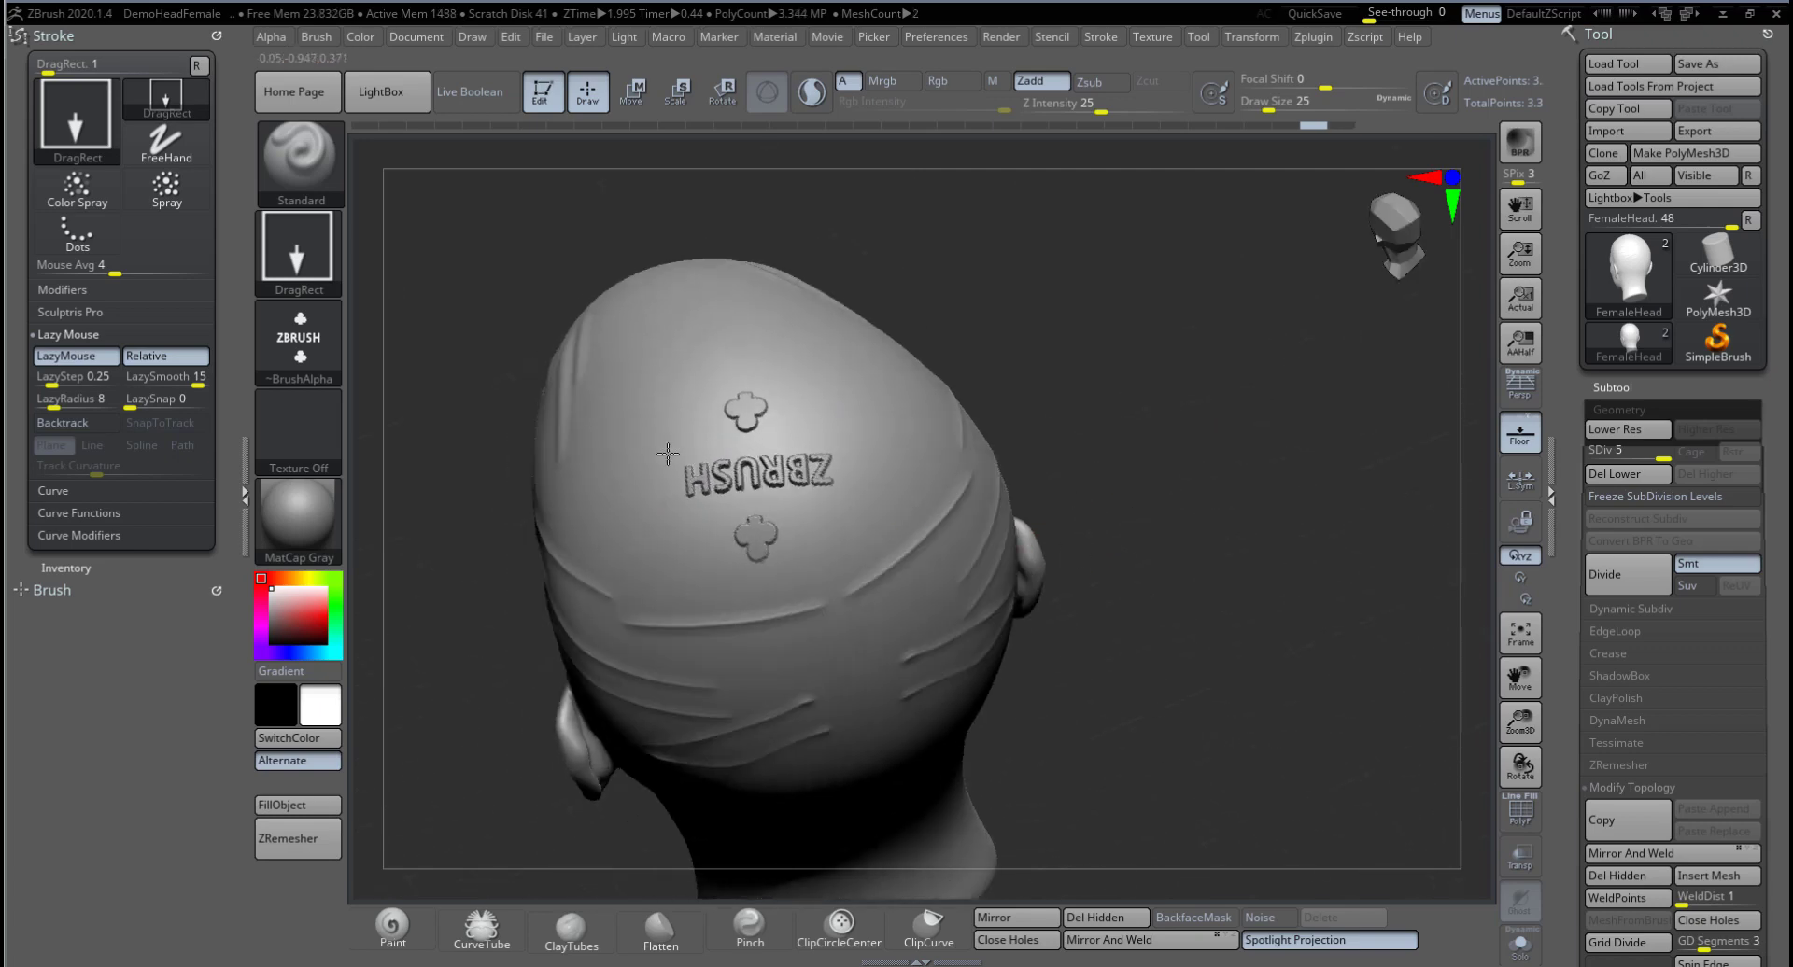
pyautogui.hotkey('ctrl', 'z')
pyautogui.moveTo(752, 478)
pyautogui.mouseDown()
pyautogui.moveTo(653, 495)
pyautogui.moveTo(755, 380)
pyautogui.mouseUp()
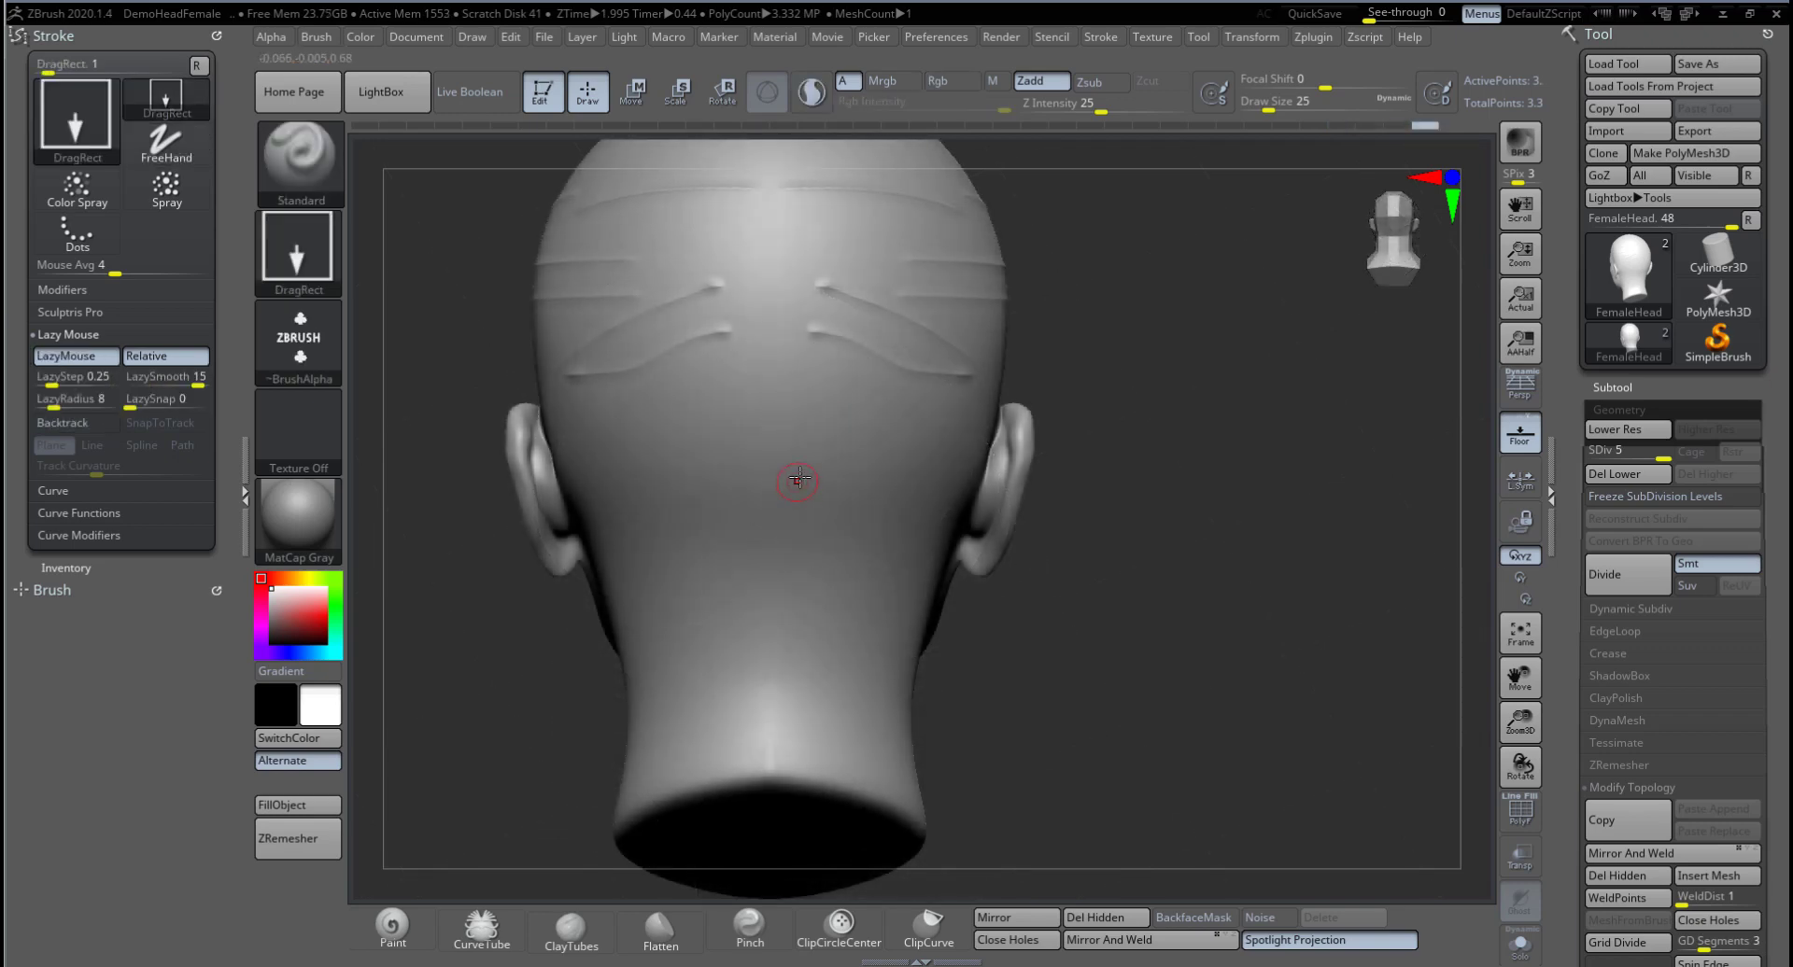
# Step: Try stamping the ZBRUSH alpha on the back of the head in various directions and sizes, undoing each stamp
pyautogui.moveTo(790, 422); pyautogui.dragTo(782, 331)
pyautogui.hotkey('ctrl', 'z')
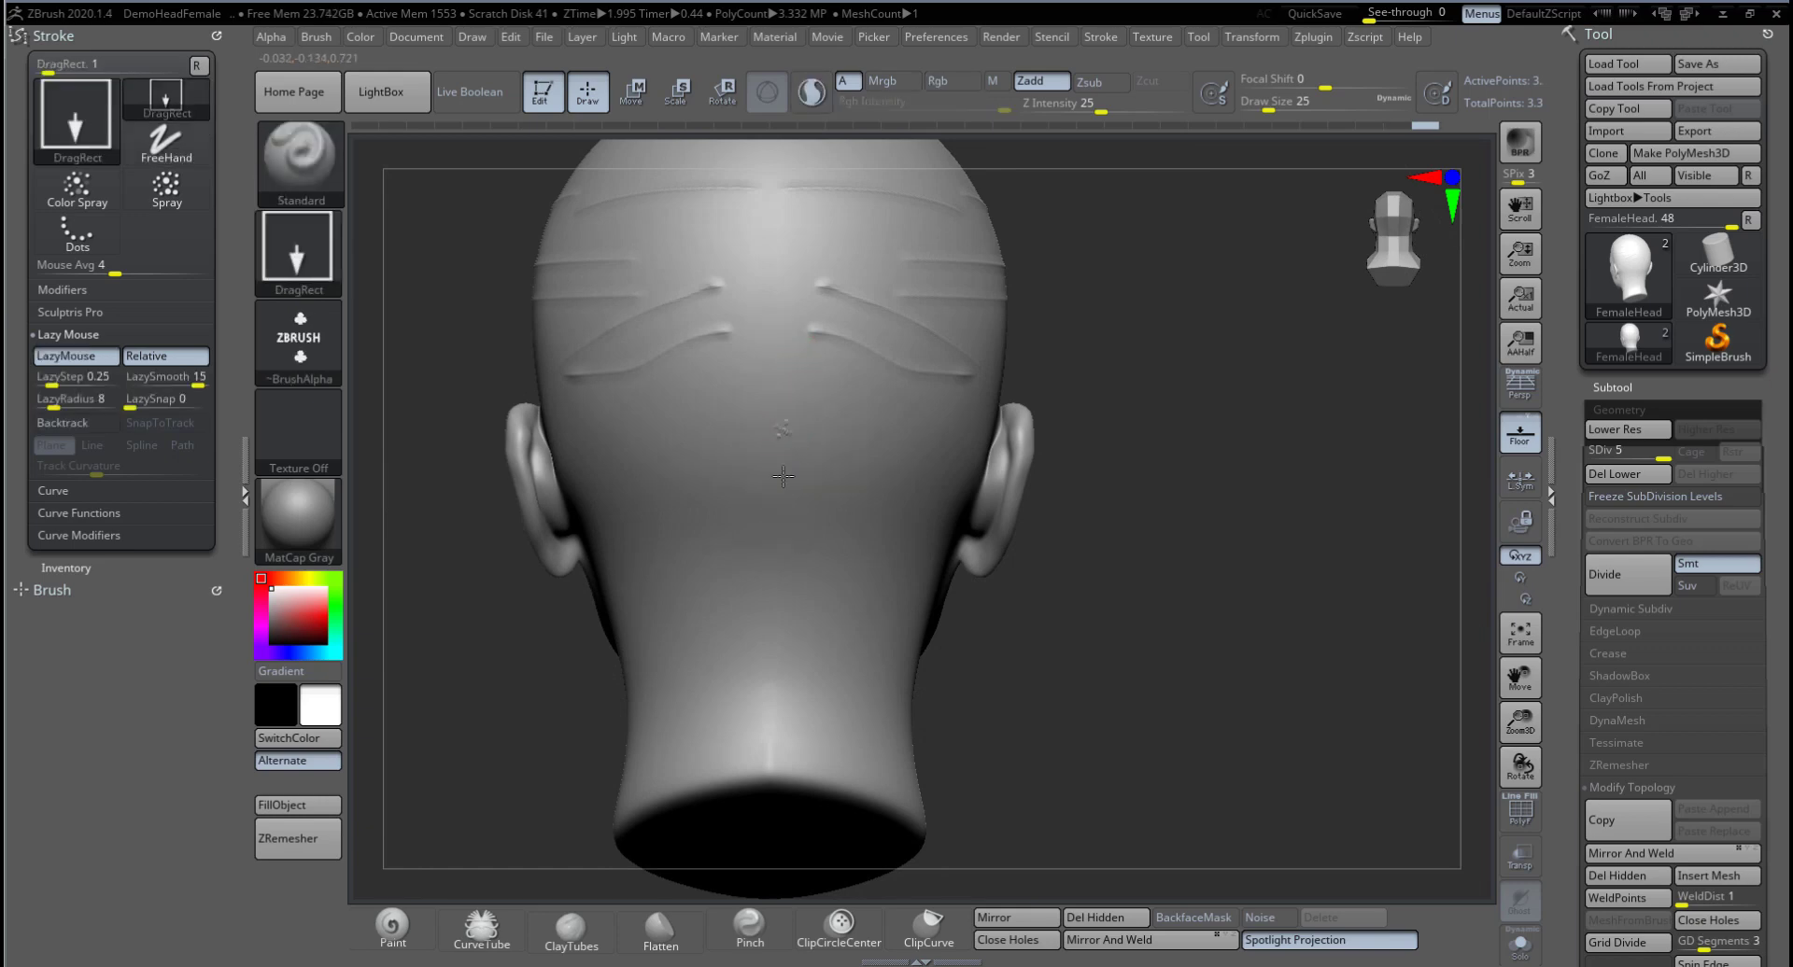
pyautogui.hotkey('ctrl', 'z')
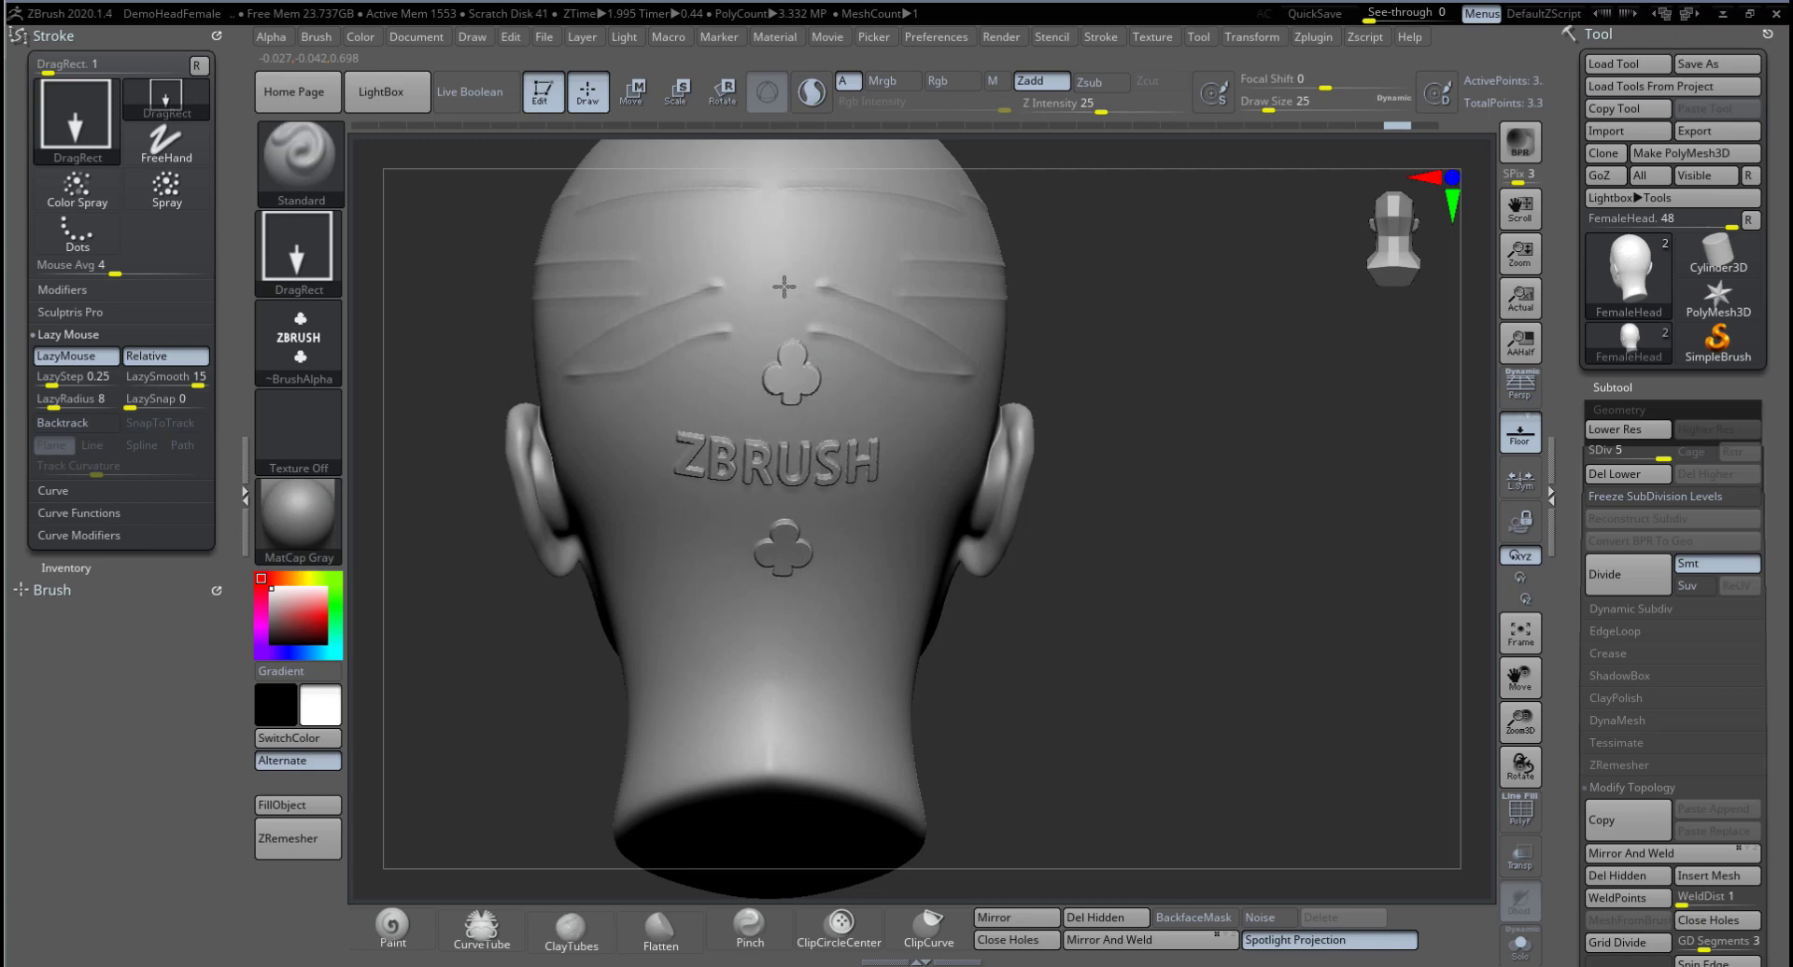
pyautogui.hotkey('ctrl', 'z')
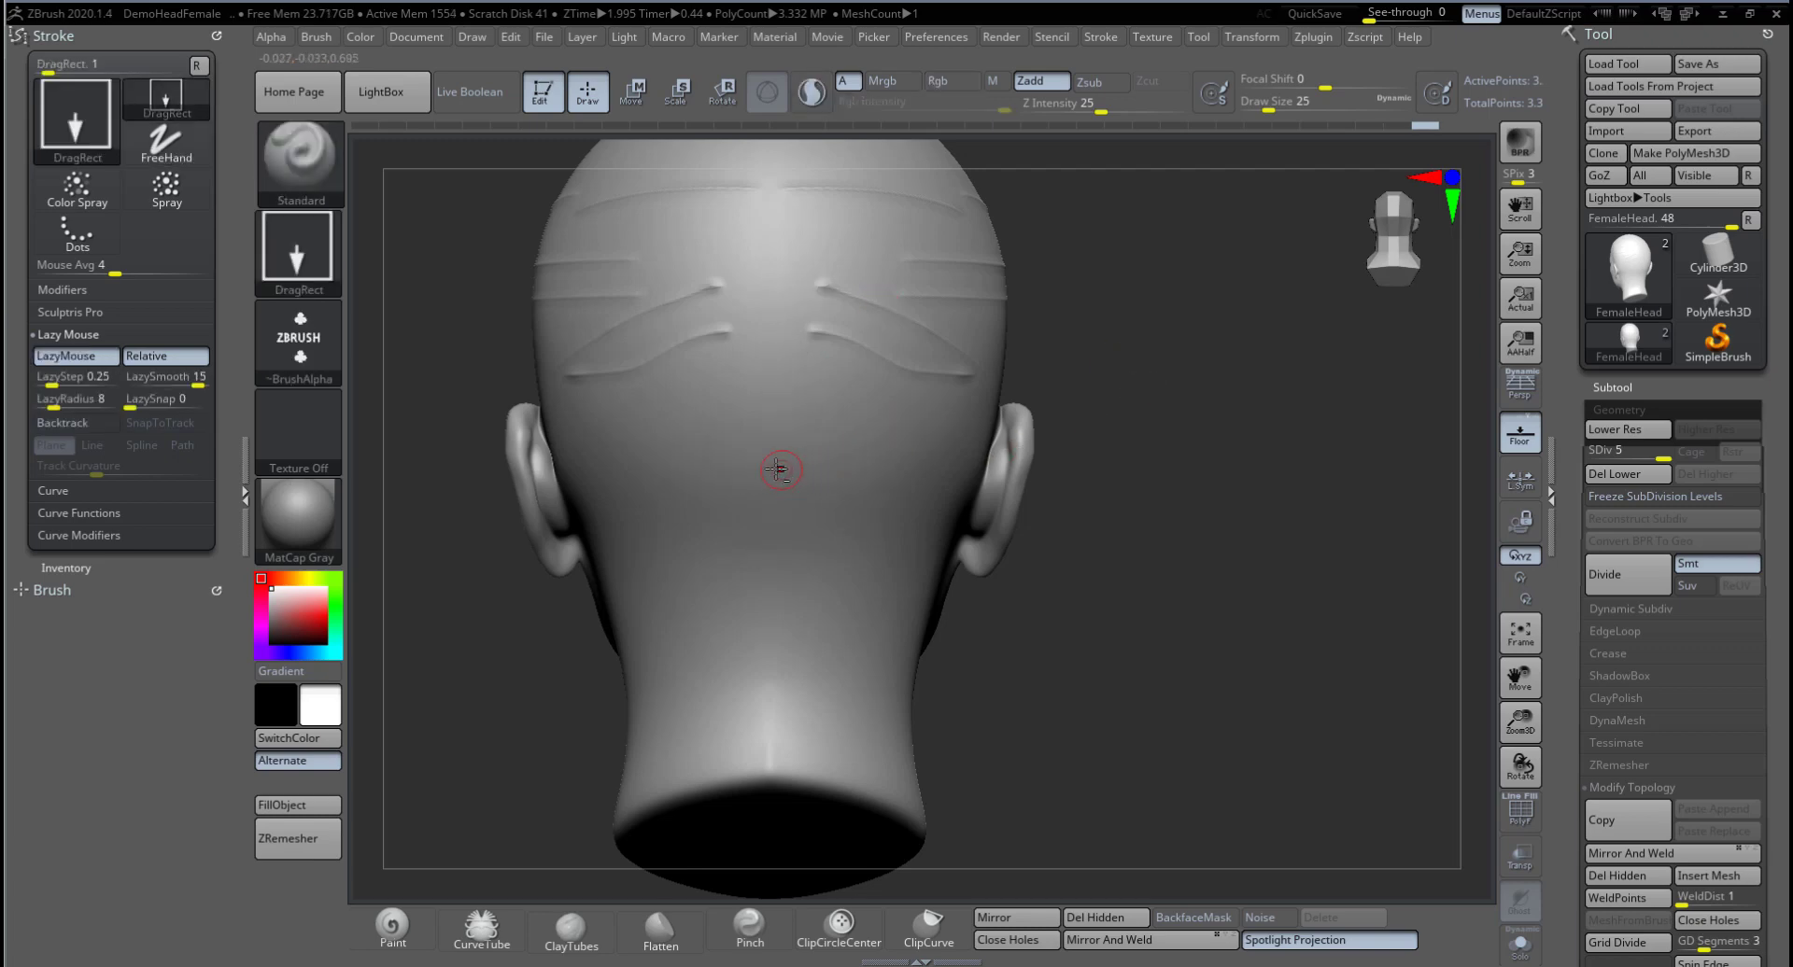
pyautogui.hotkey('ctrl', 'z')
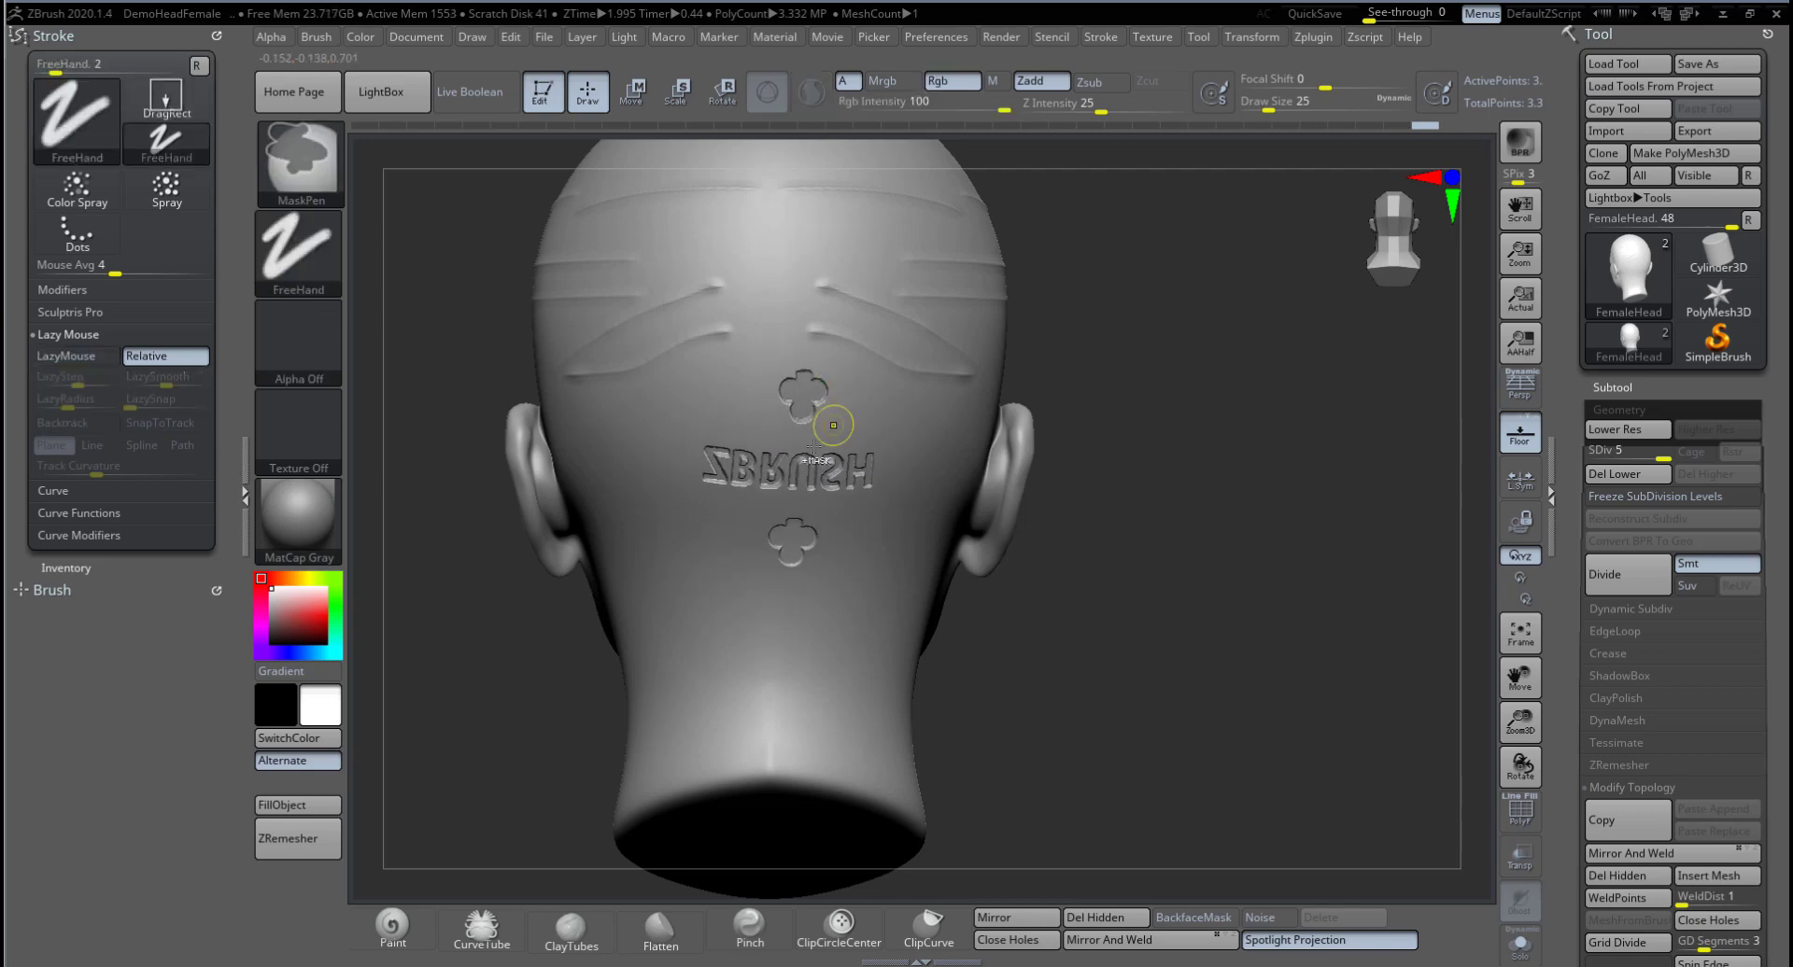
pyautogui.hotkey('ctrl', 'z')
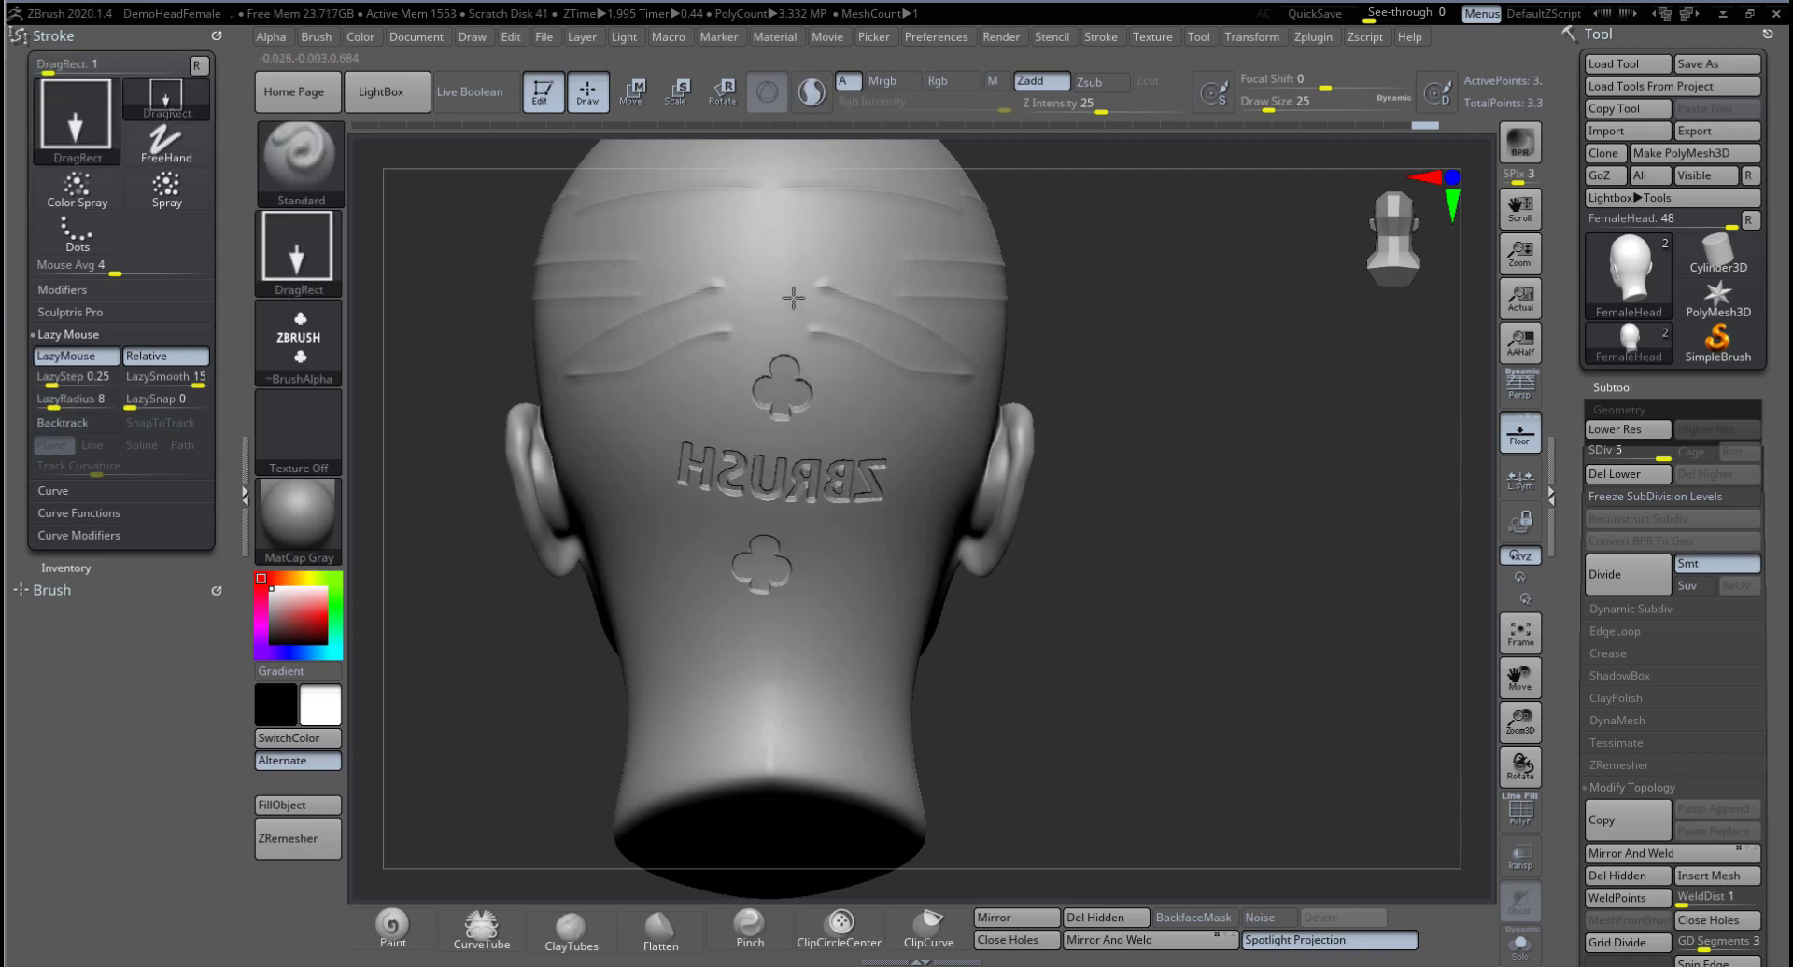
pyautogui.hotkey('ctrl', 'z')
pyautogui.moveTo(784, 473); pyautogui.dragTo(787, 649)
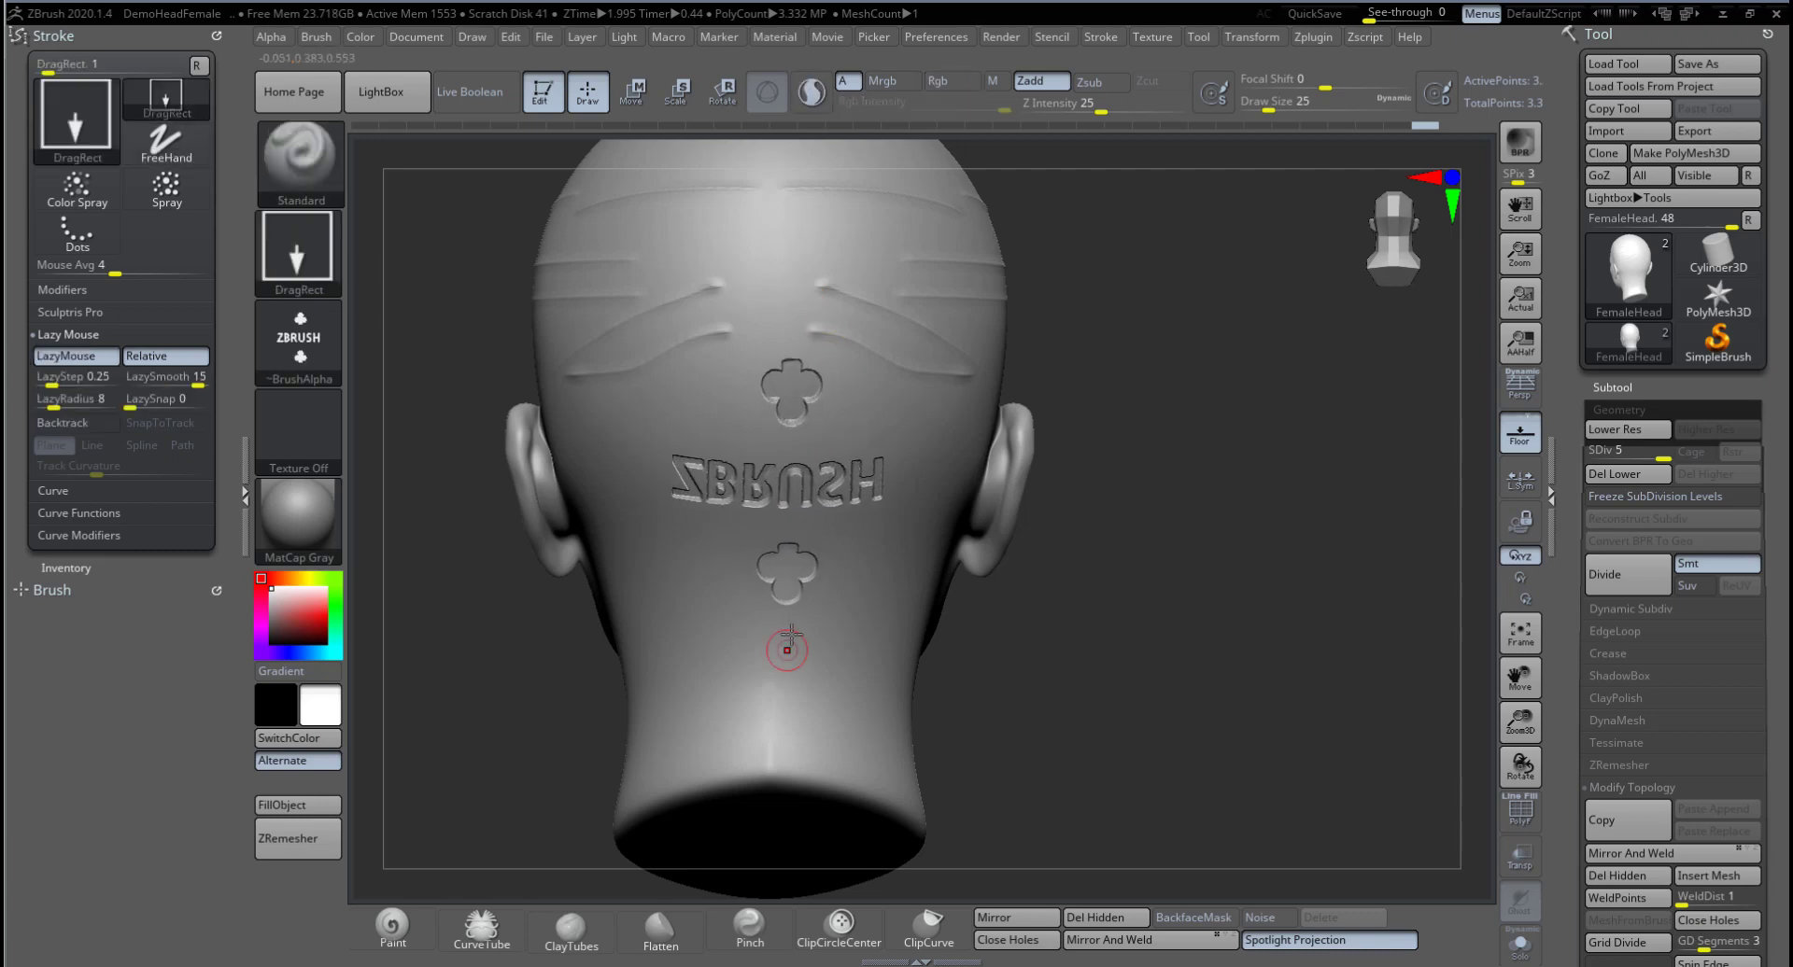
pyautogui.hotkey('ctrl', 'z')
pyautogui.moveTo(784, 472); pyautogui.dragTo(831, 311)
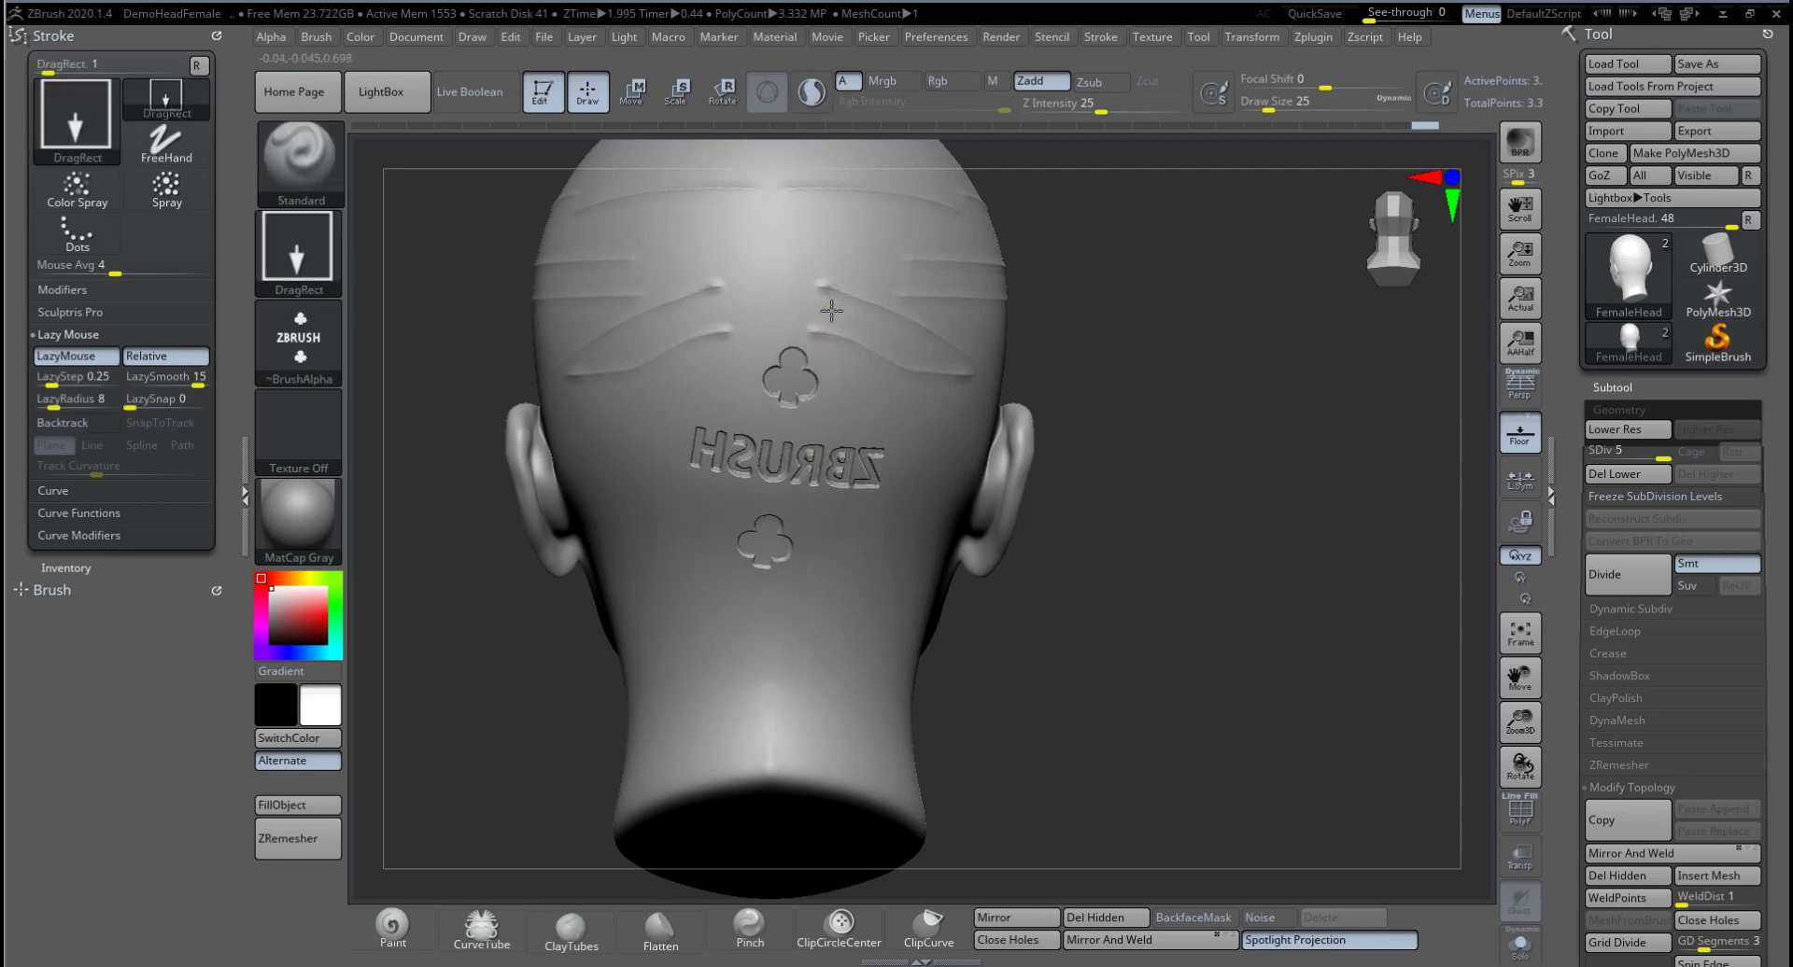
pyautogui.hotkey('ctrl', 'z')
pyautogui.moveTo(769, 479); pyautogui.dragTo(774, 664)
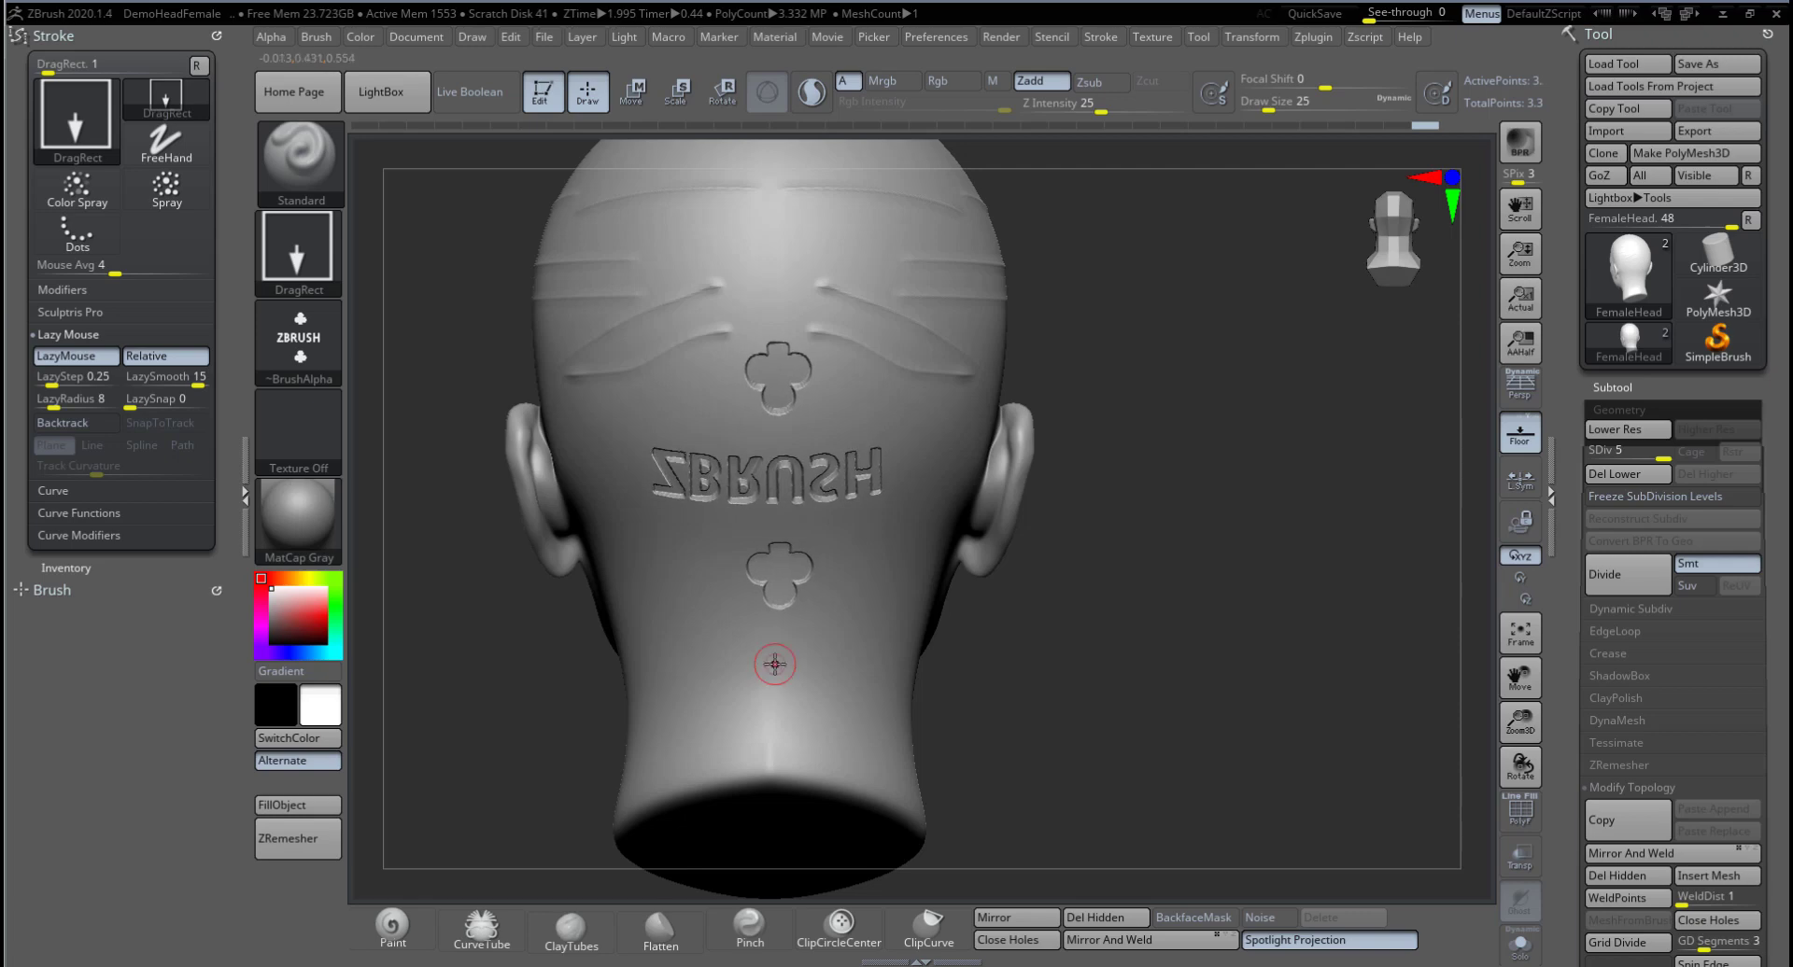
pyautogui.hotkey('ctrl', 'z')
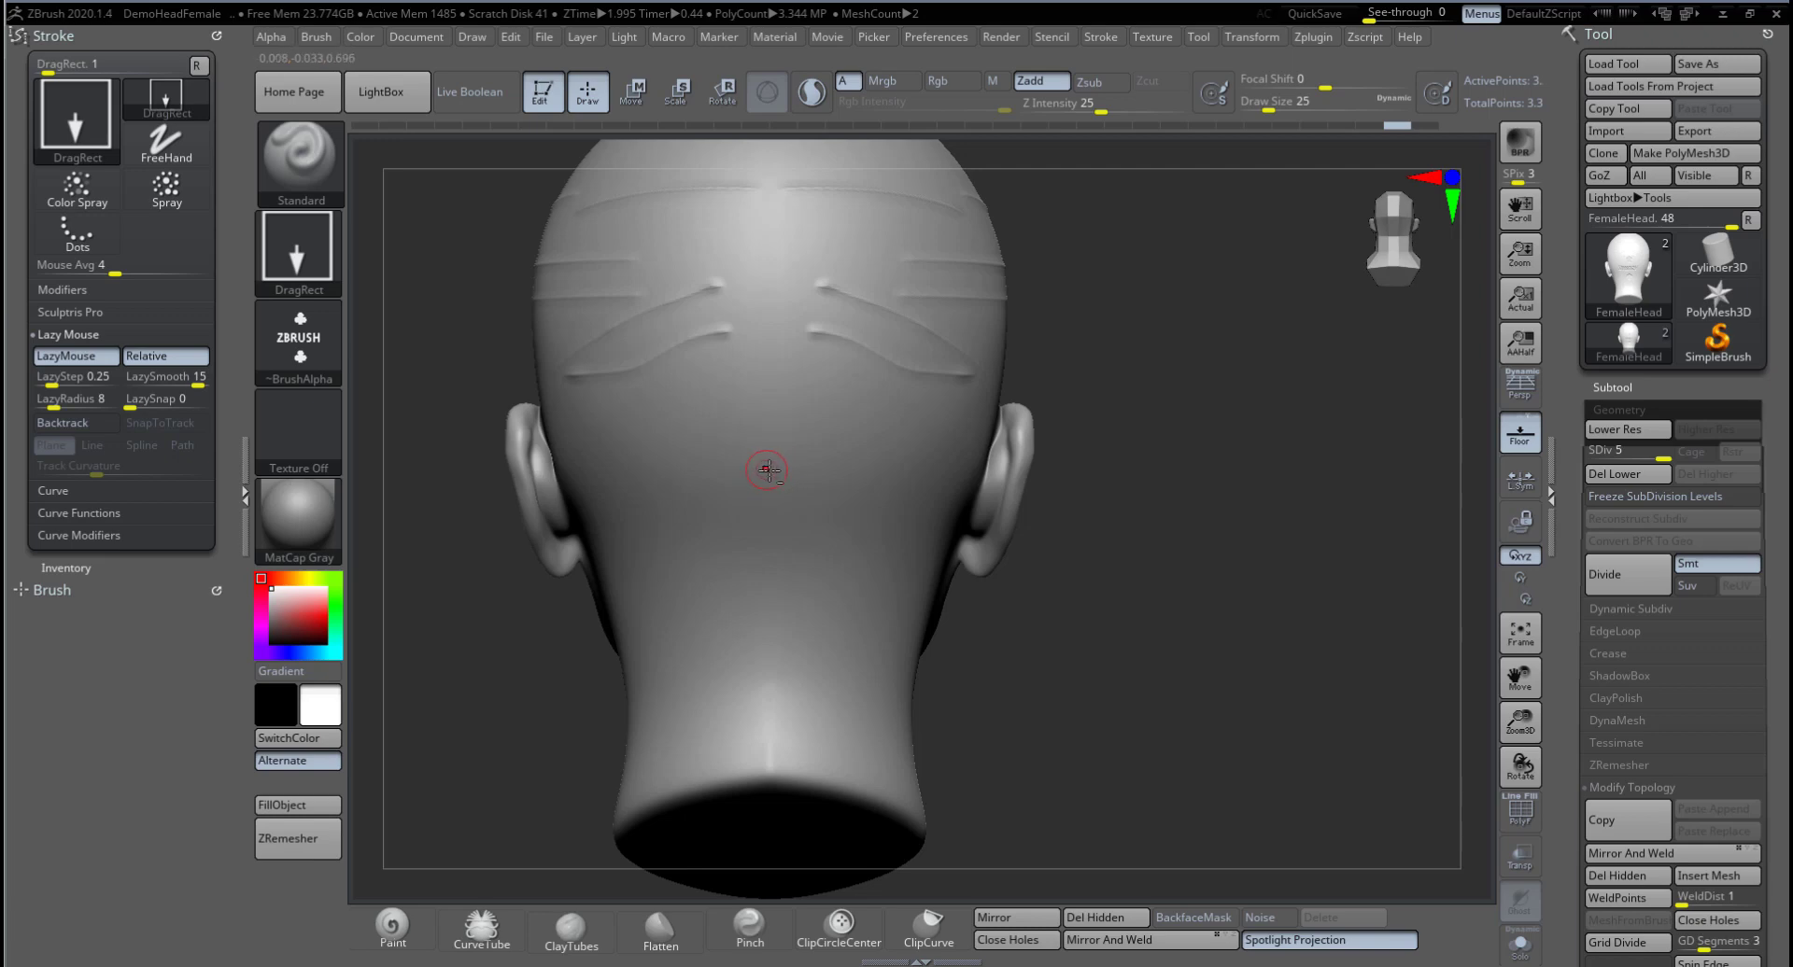
pyautogui.moveTo(767, 470); pyautogui.dragTo(774, 589)
pyautogui.hotkey('ctrl', 'z')
# Step: Dock the Alpha palette in the tray in place of the Stroke palette and select the last imported alpha
pyautogui.click(213, 35)
pyautogui.click(271, 37)
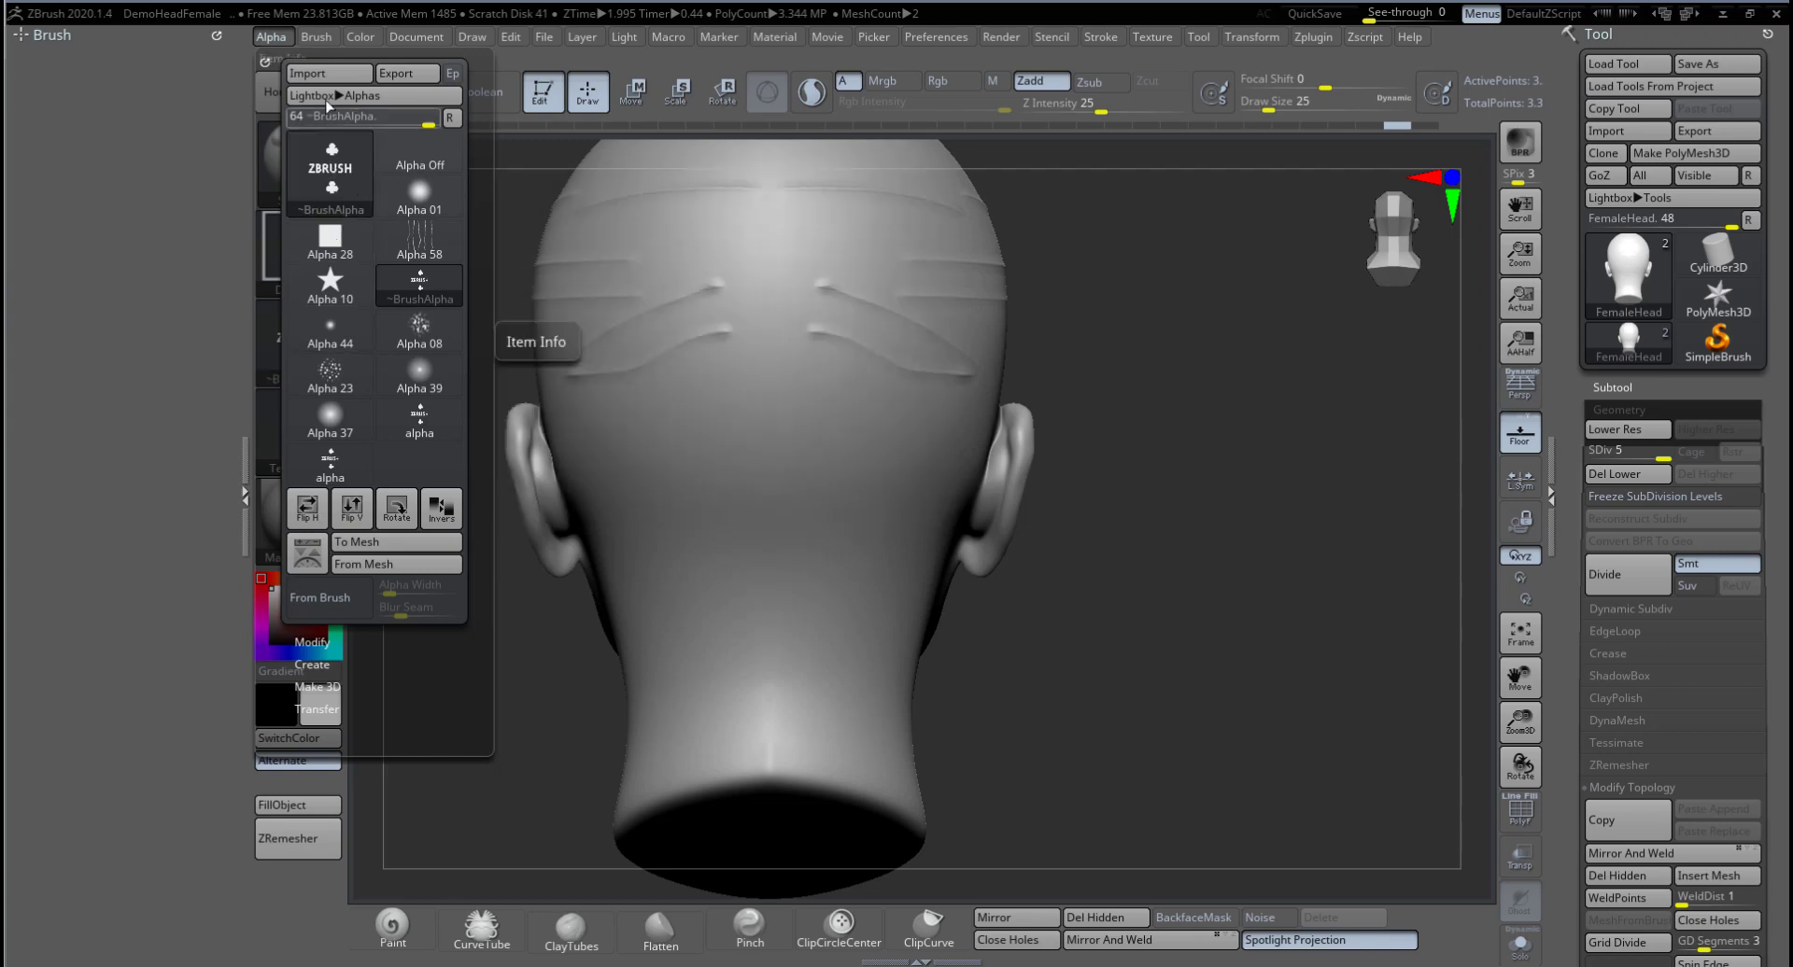
pyautogui.moveTo(260, 61); pyautogui.dragTo(112, 75)
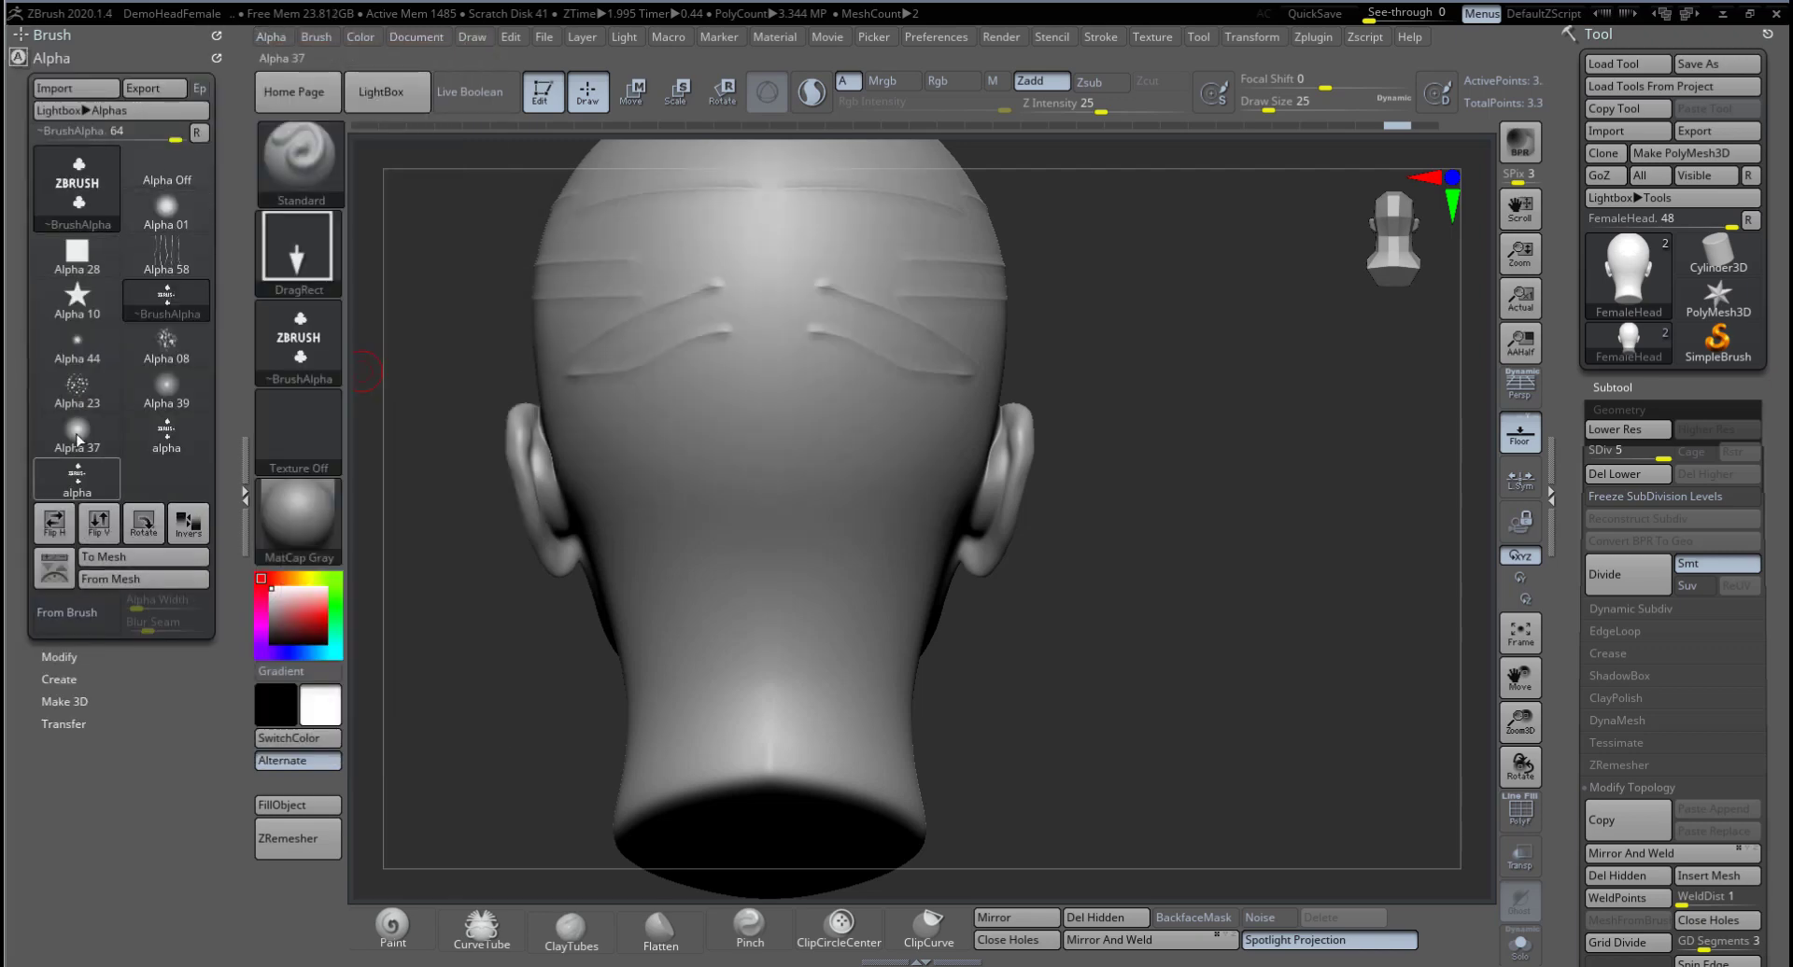
pyautogui.click(104, 471)
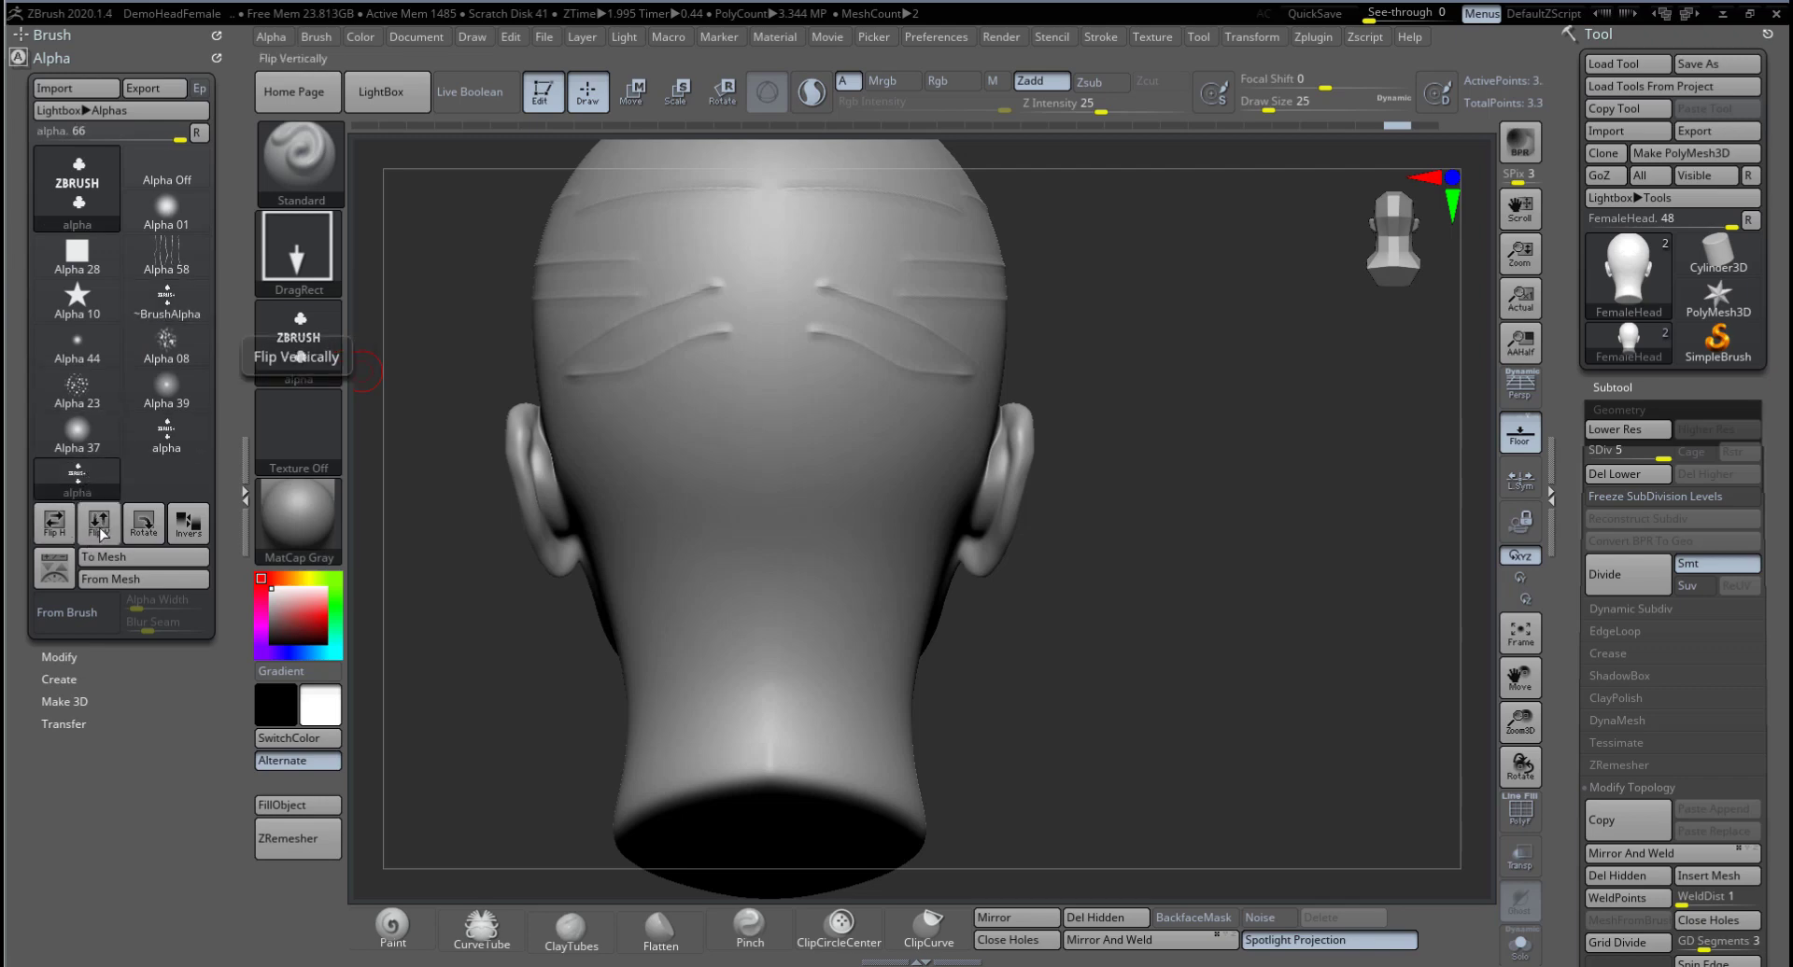
# Step: Try the horizontal and vertical flips on the ZBRUSH alpha, ending with it flipped vertically
pyautogui.click(56, 528)
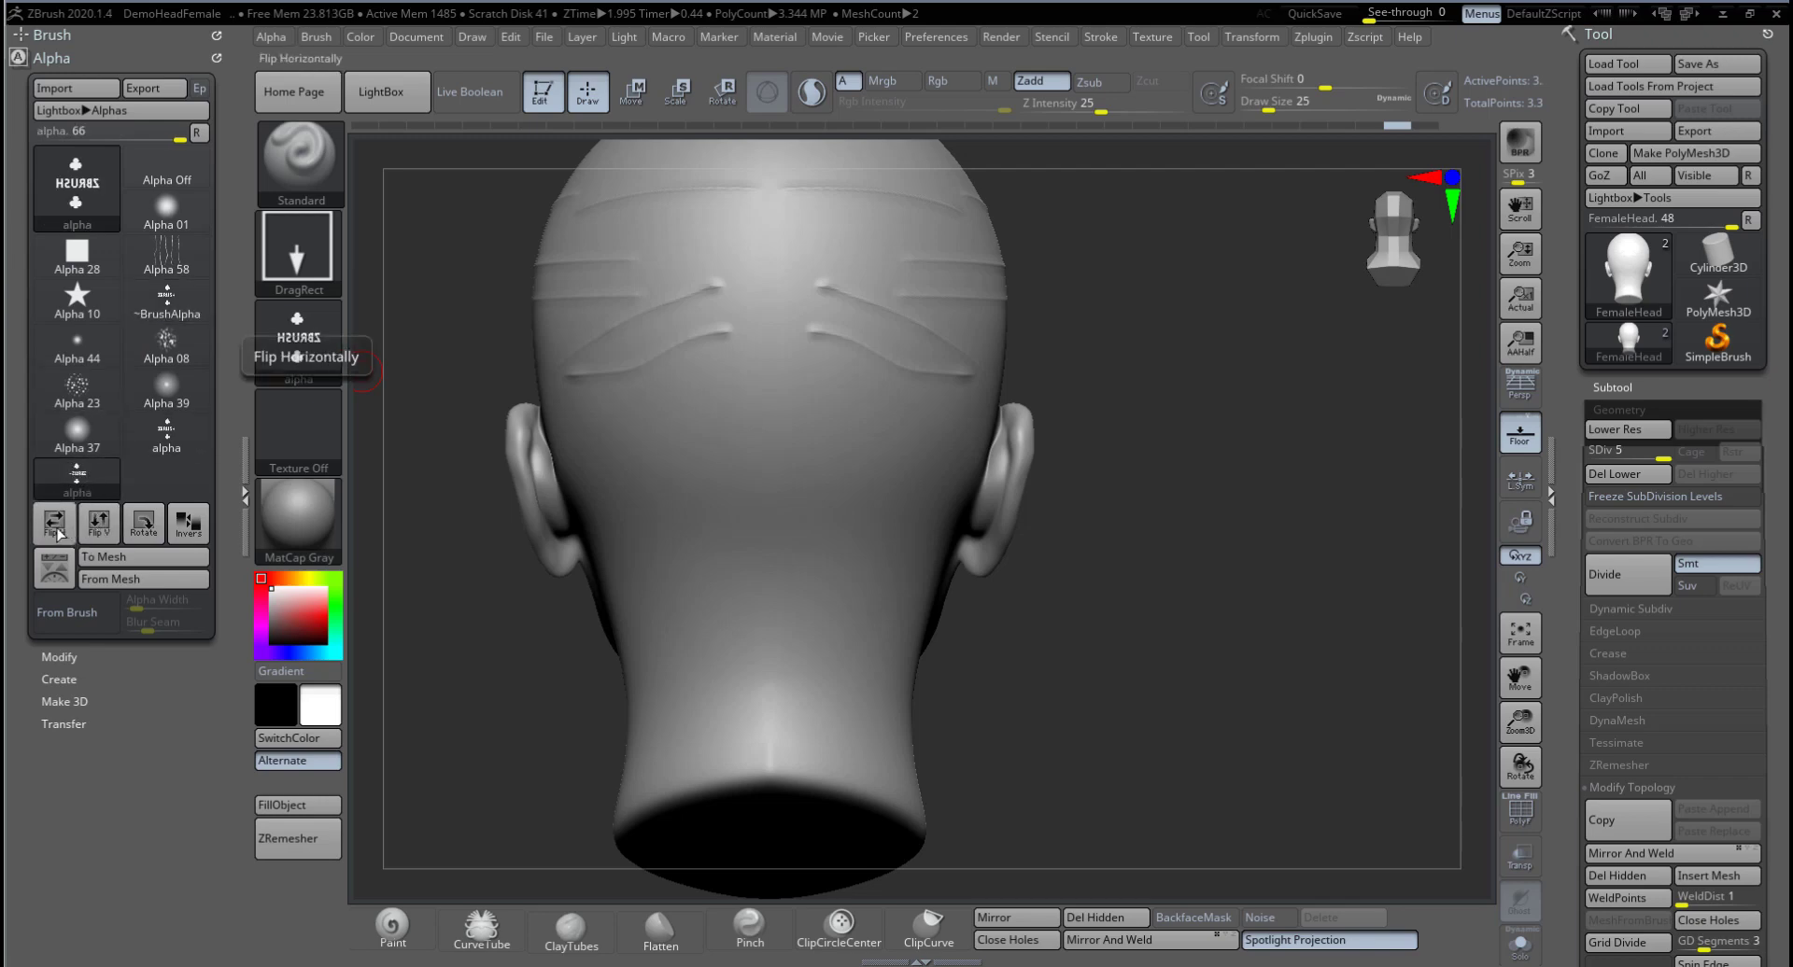
pyautogui.click(58, 531)
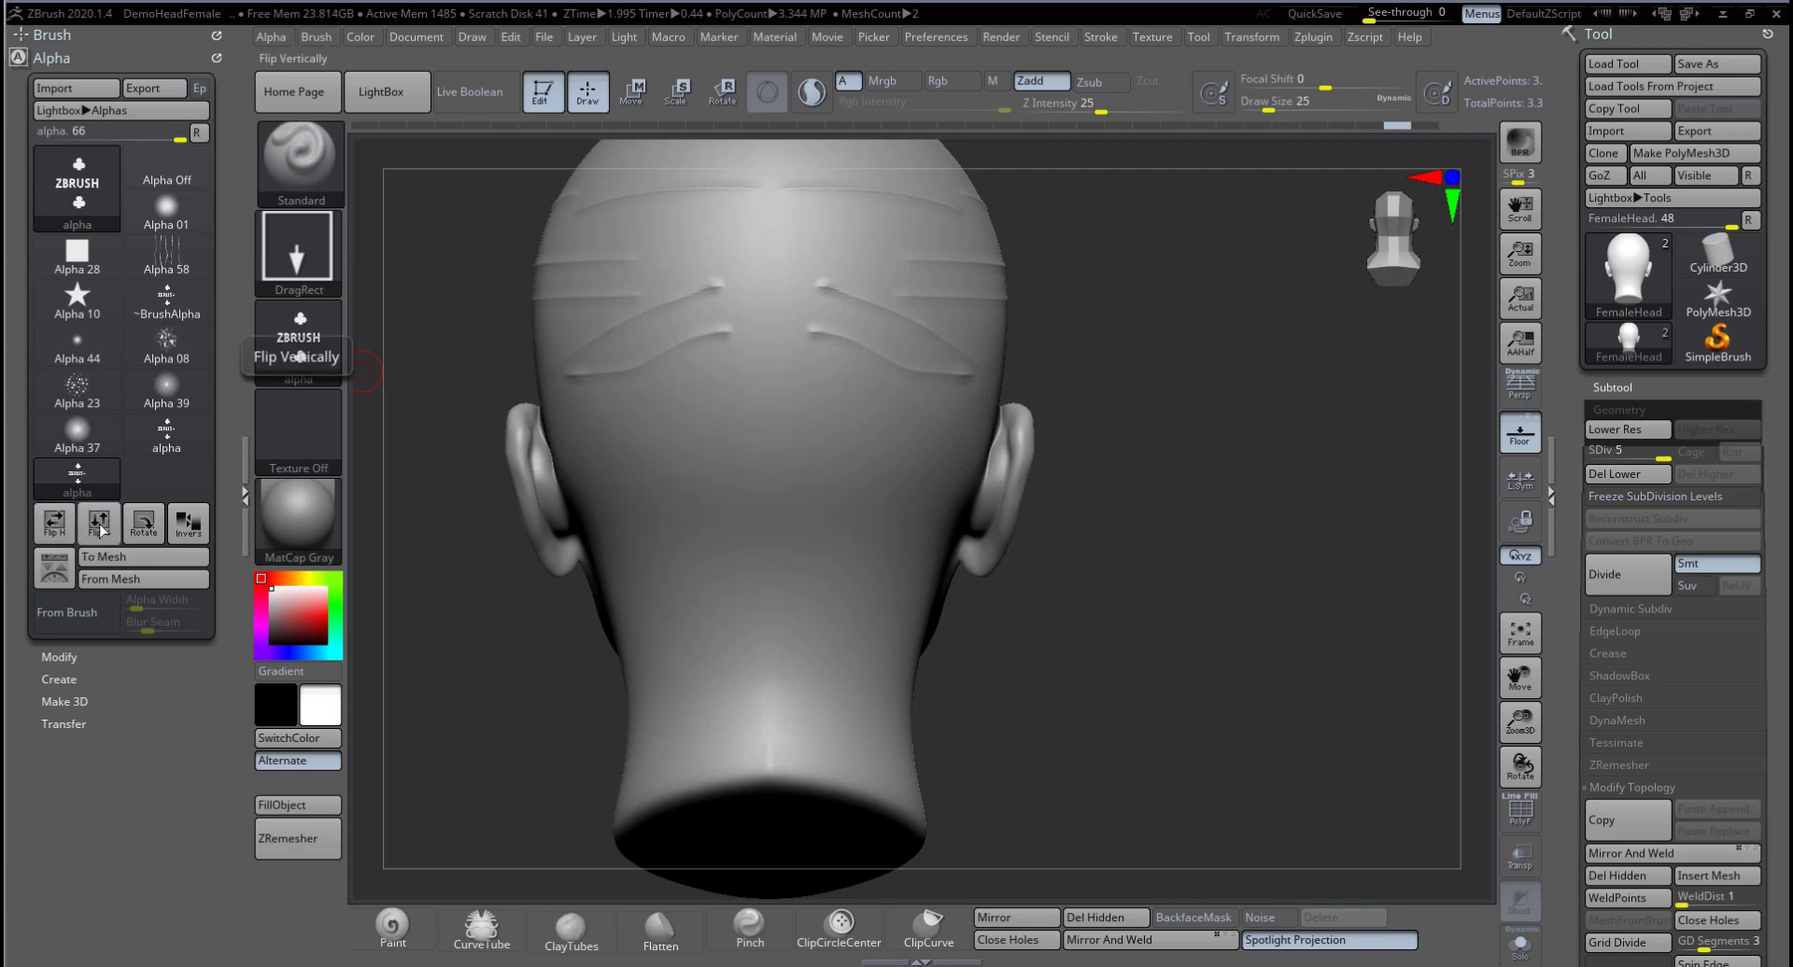
pyautogui.click(100, 528)
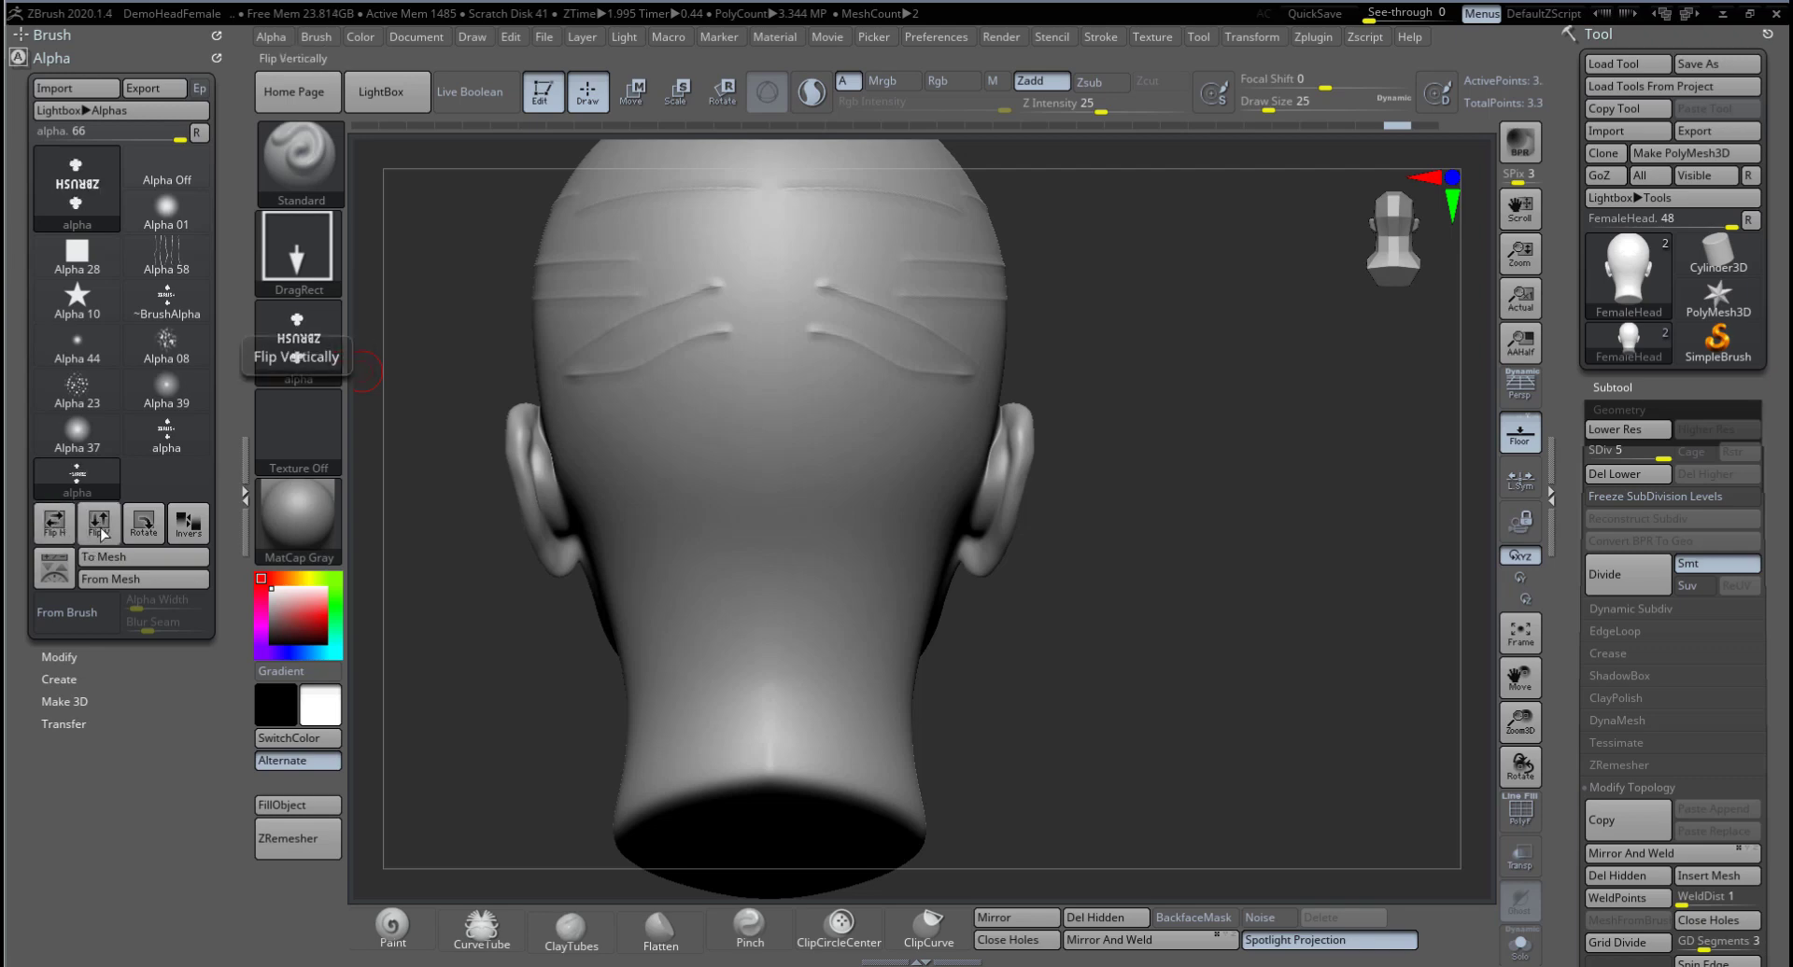
pyautogui.click(58, 533)
pyautogui.click(100, 532)
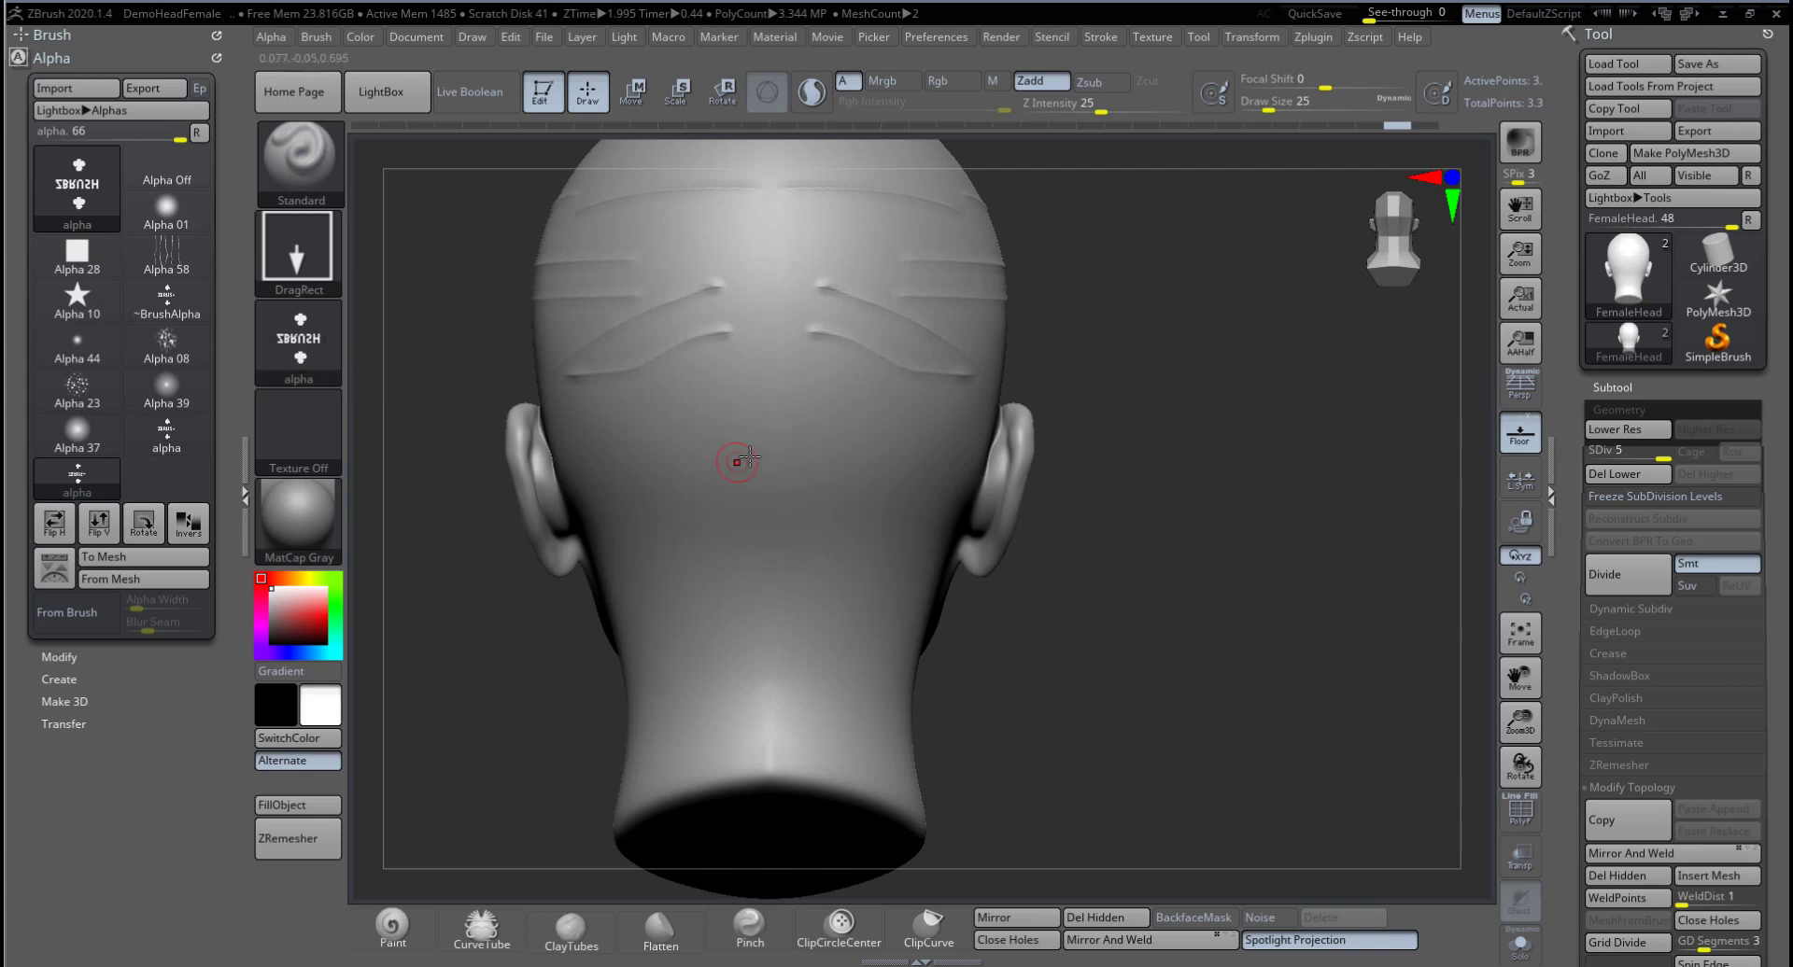
# Step: Try stamping the vertically flipped ZBRUSH alpha downward on the back of the head and undo the stamps
pyautogui.moveTo(772, 474); pyautogui.dragTo(768, 575)
pyautogui.hotkey('ctrl', 'z')
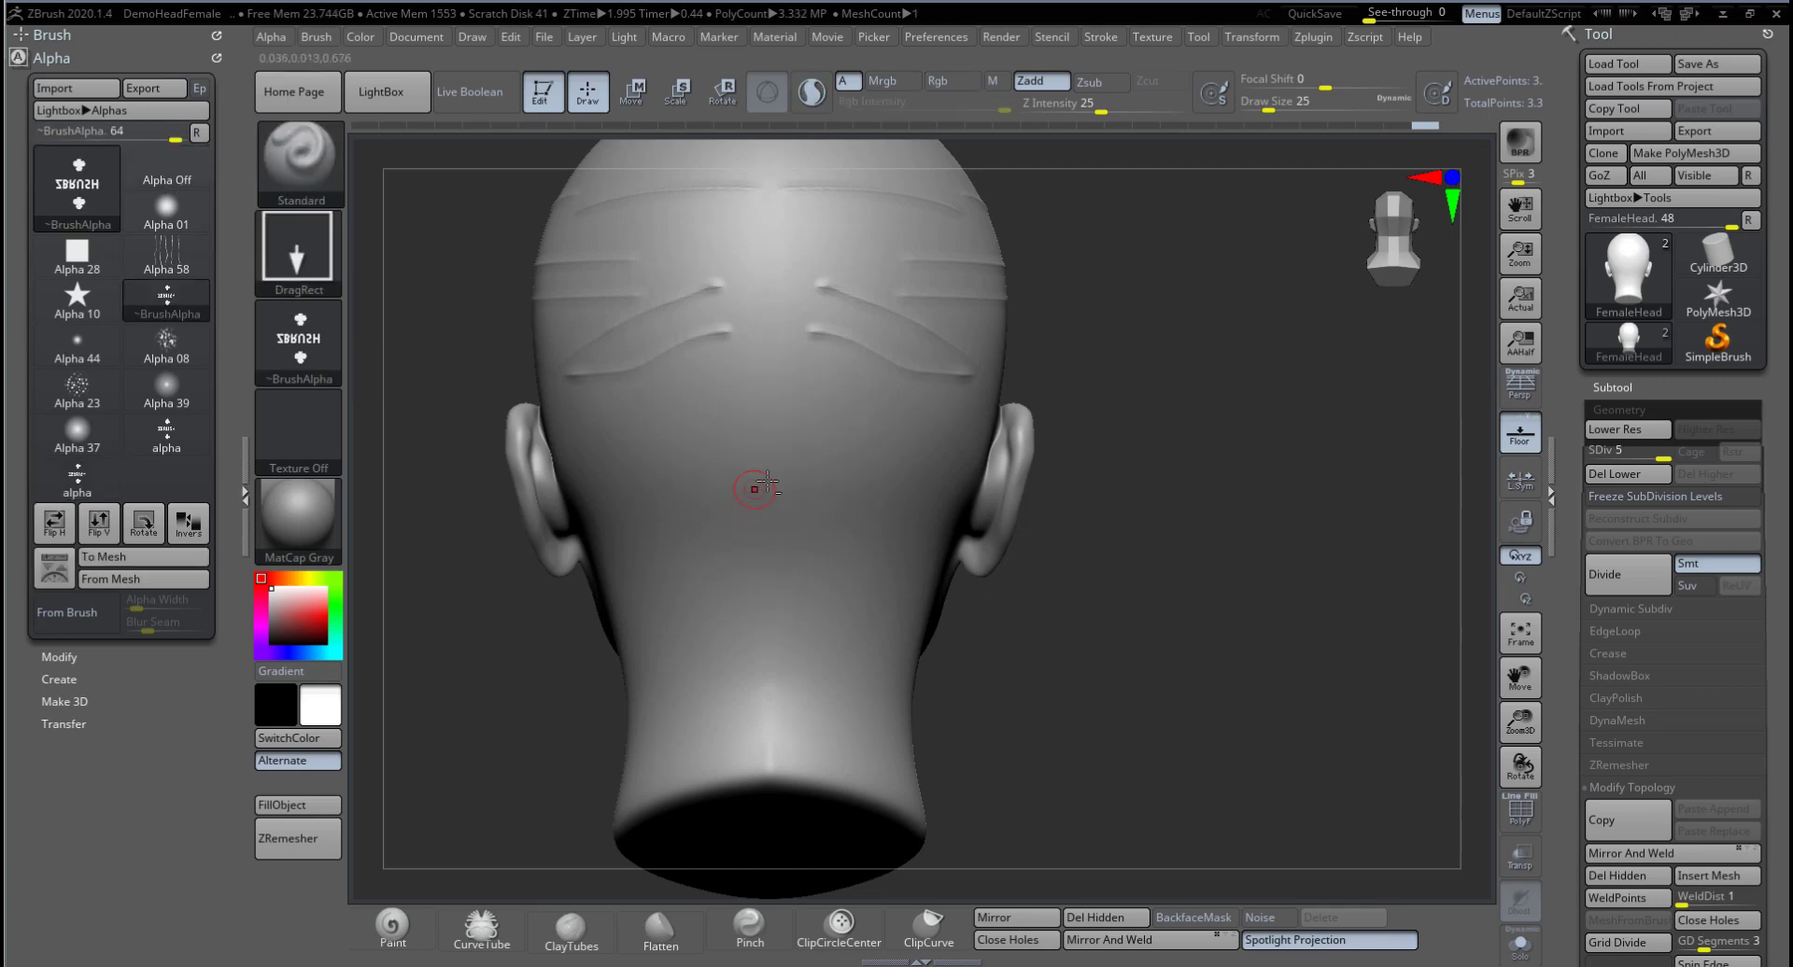
pyautogui.moveTo(768, 482); pyautogui.dragTo(762, 589)
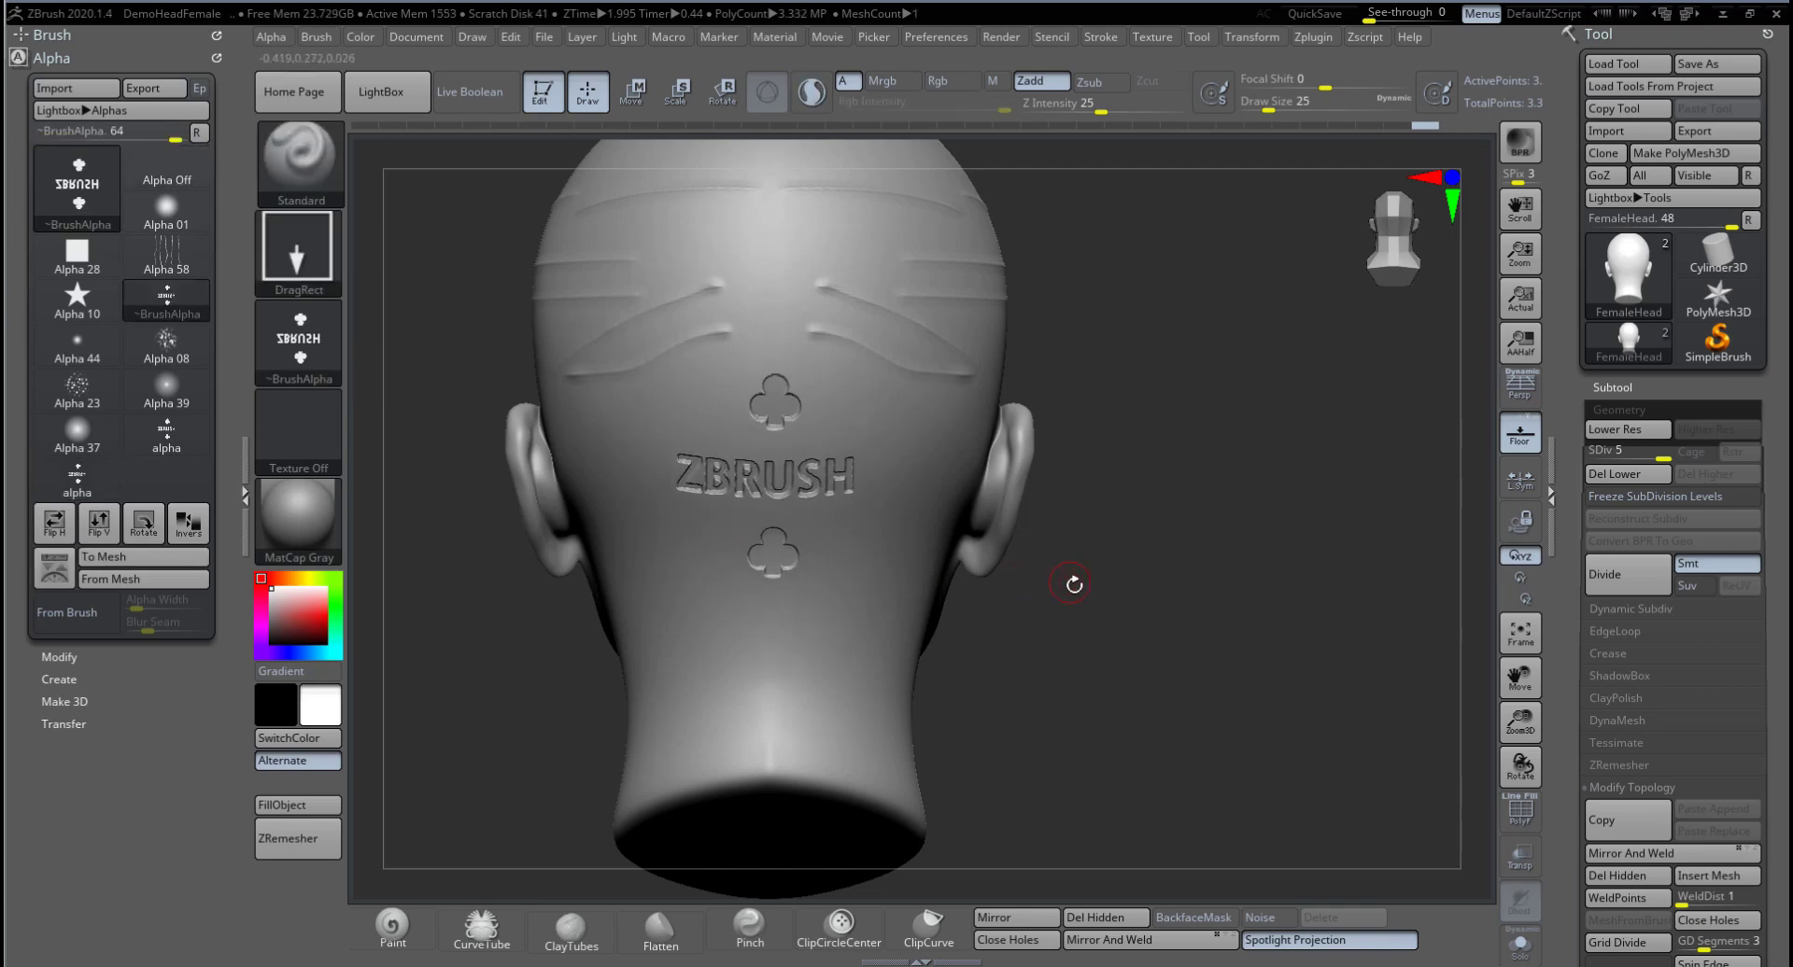
pyautogui.moveTo(1074, 585); pyautogui.dragTo(990, 590)
pyautogui.hotkey('ctrl', 'z')
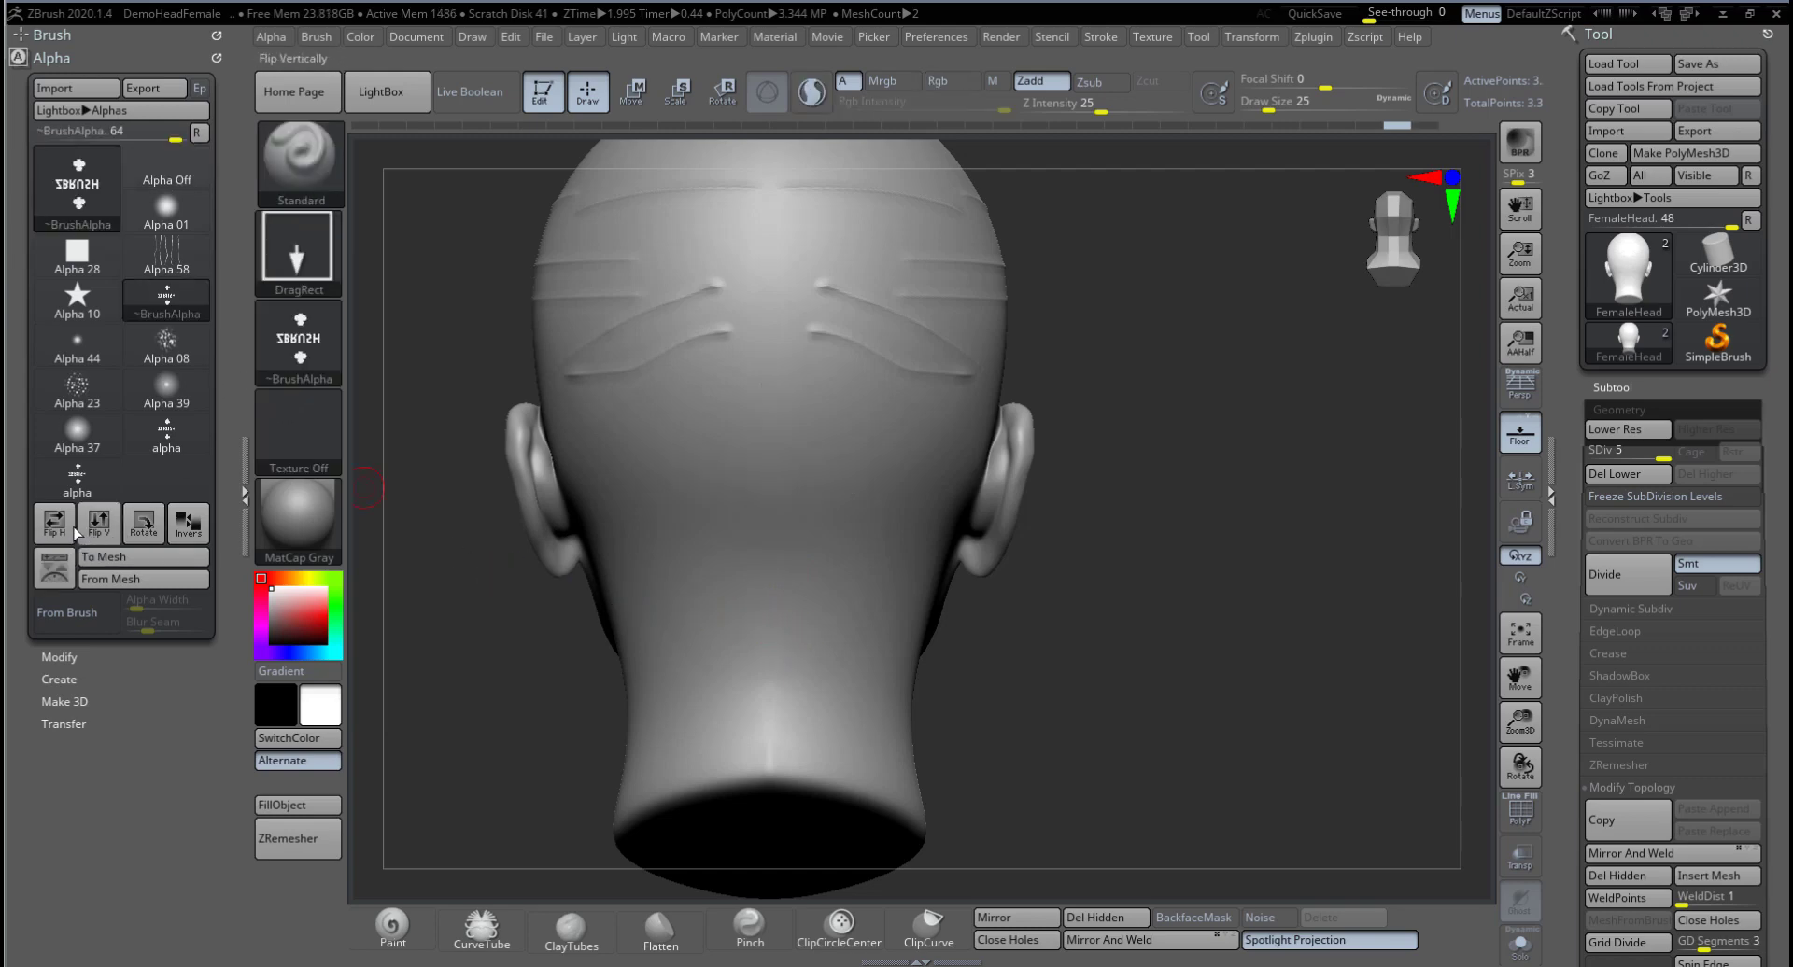
# Step: Restore the ZBRUSH alpha to its original orientation and try stamping it again on the back of the head, undoing the trials
pyautogui.click(97, 524)
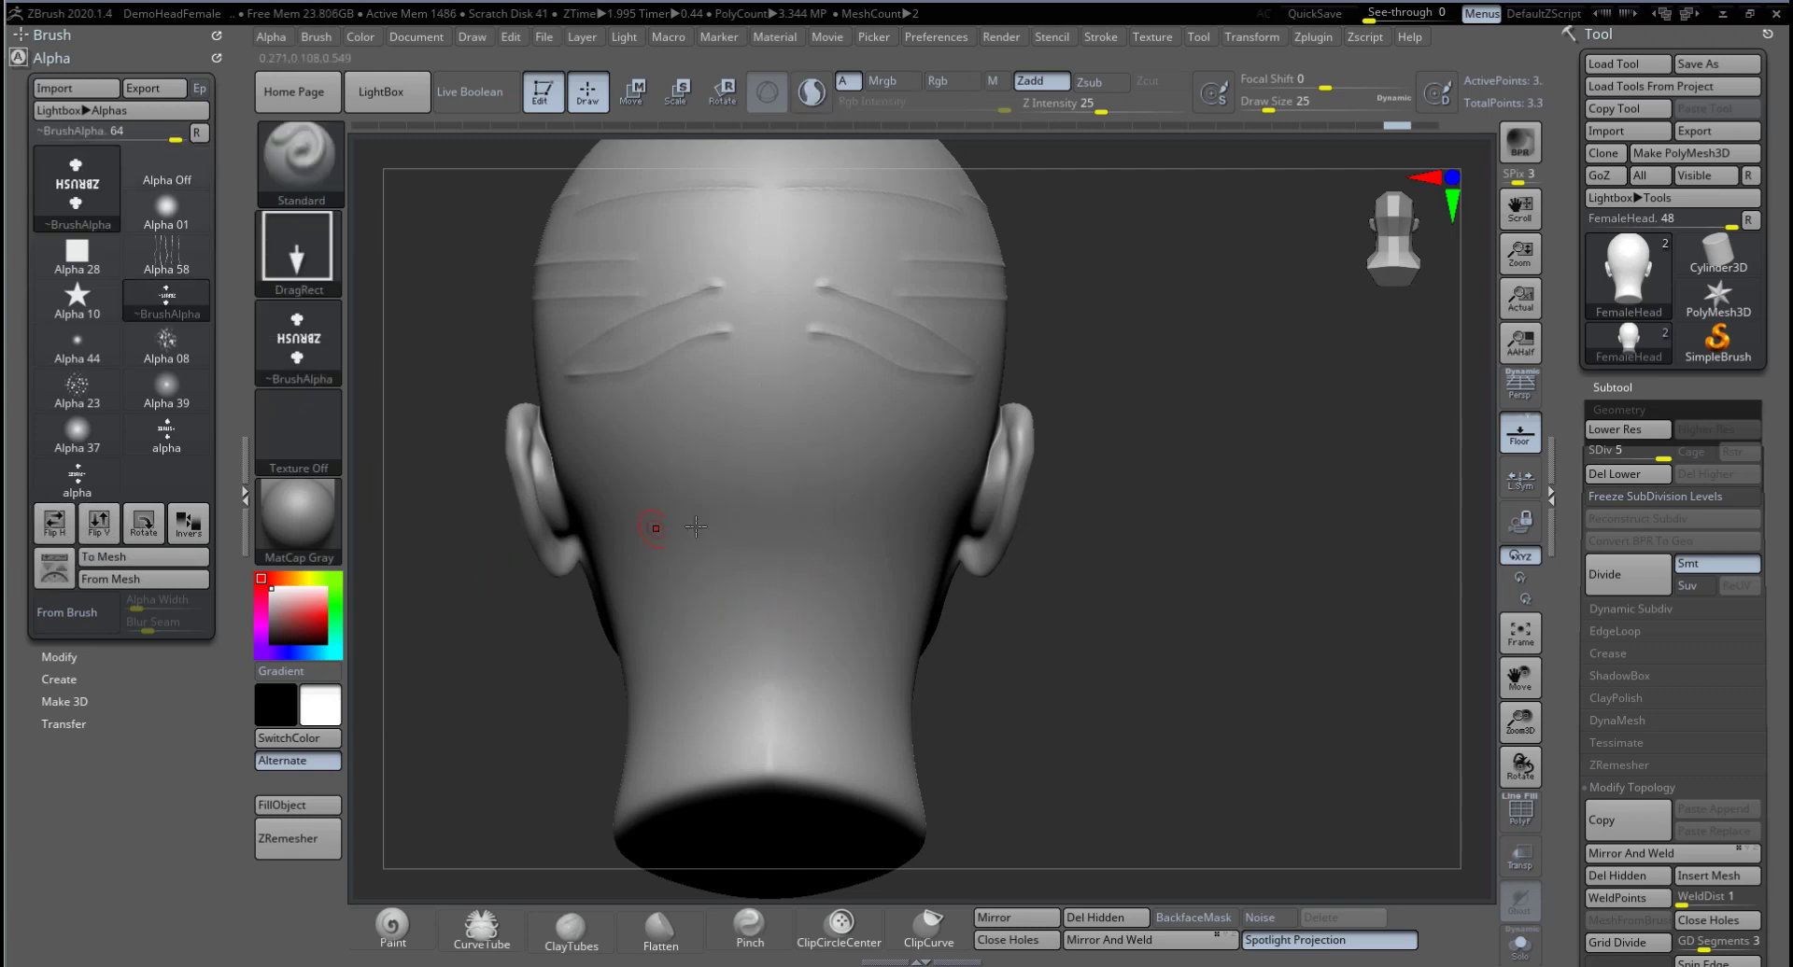
pyautogui.click(60, 537)
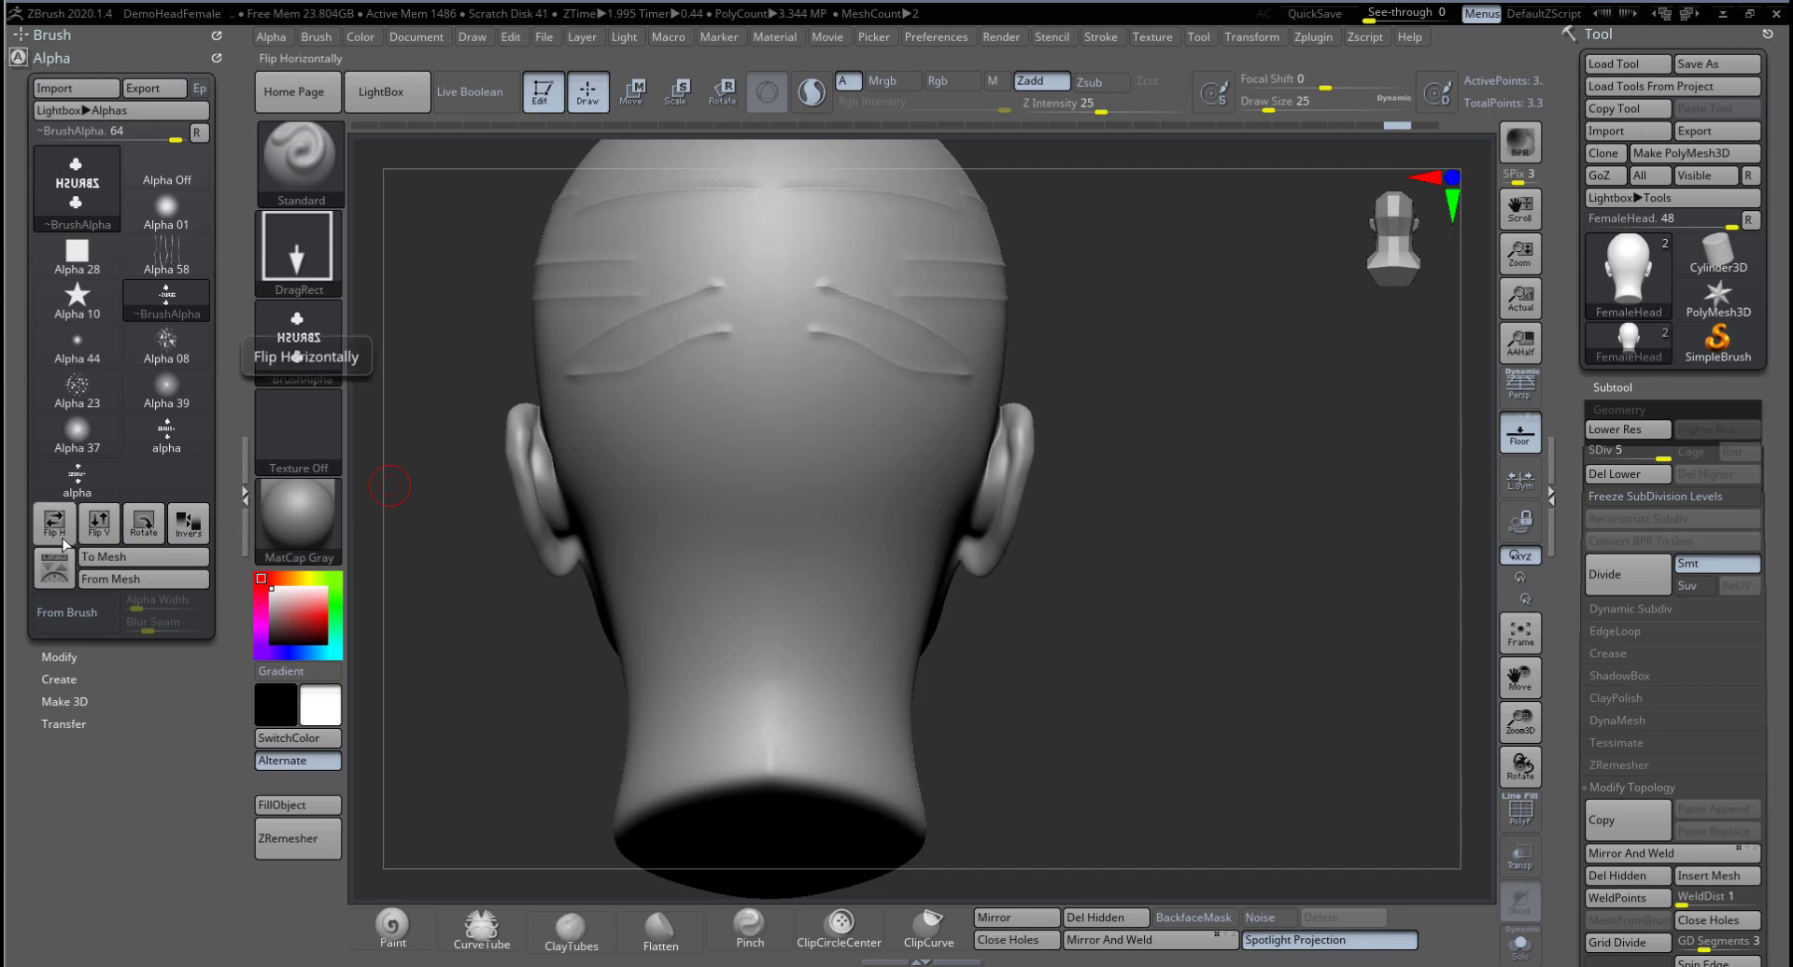
pyautogui.moveTo(762, 468); pyautogui.dragTo(764, 586)
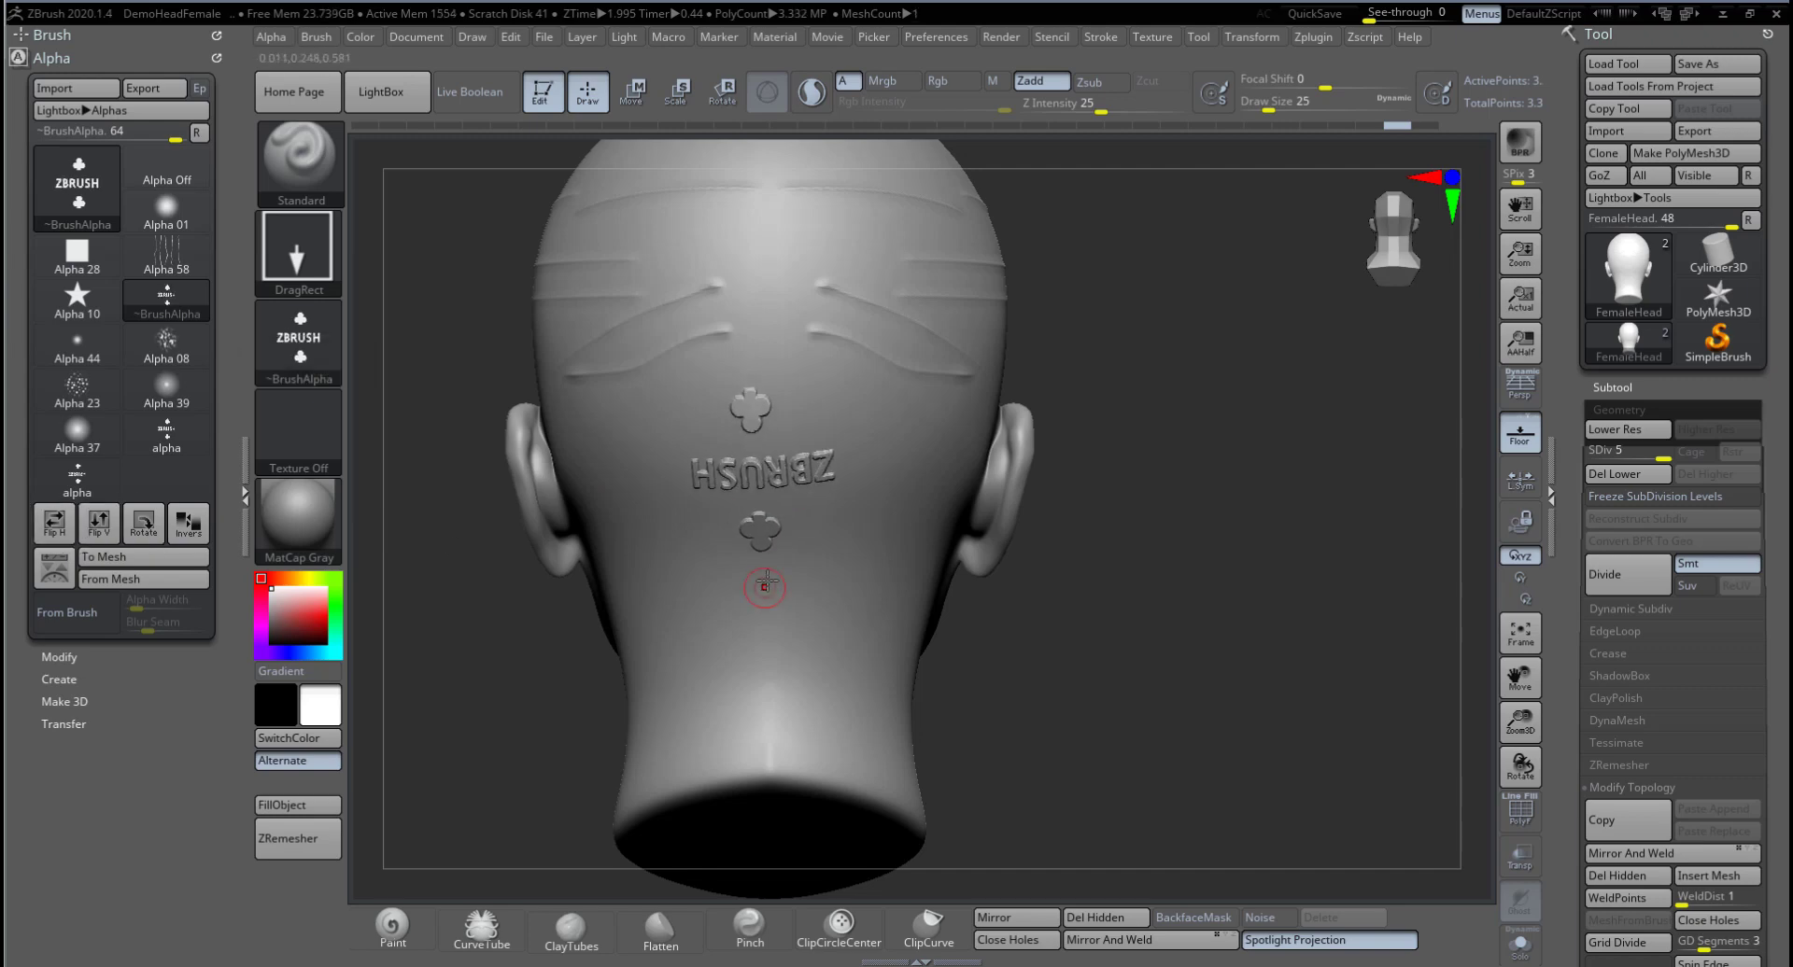
pyautogui.hotkey('ctrl', 'z')
pyautogui.moveTo(767, 481)
pyautogui.mouseDown()
pyautogui.moveTo(769, 590)
pyautogui.moveTo(760, 579)
pyautogui.mouseUp()
pyautogui.hotkey('ctrl', 'z')
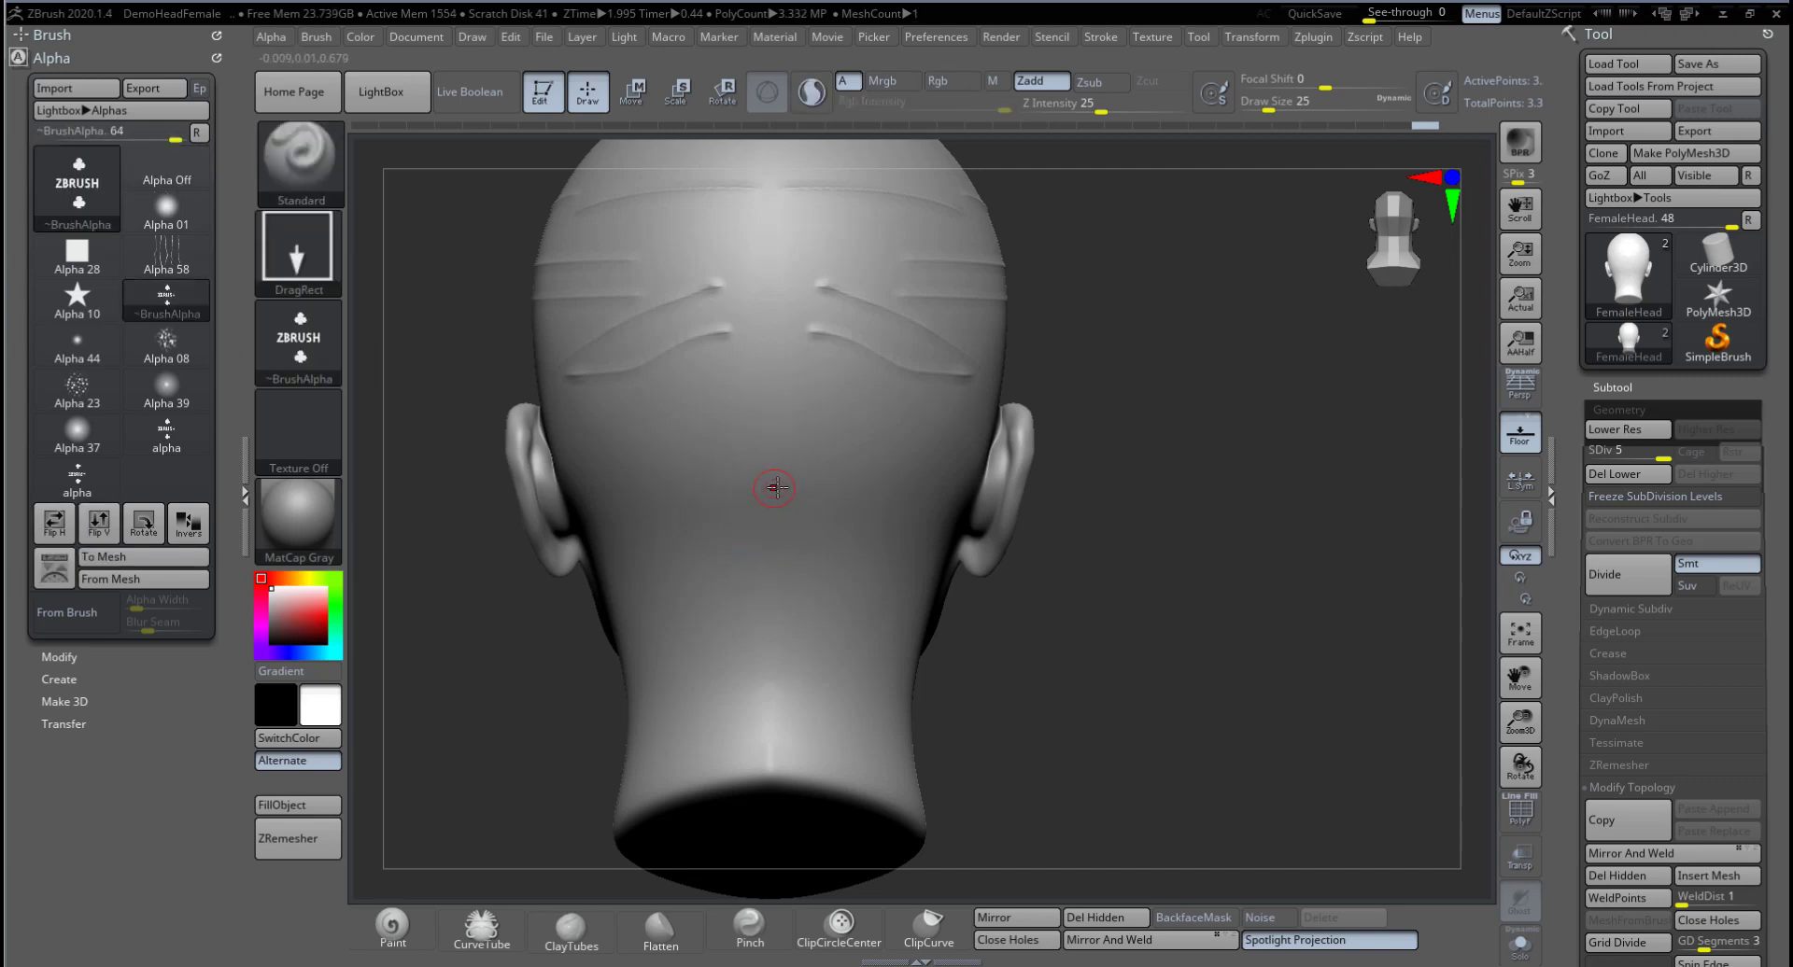
pyautogui.moveTo(775, 488); pyautogui.dragTo(775, 609)
pyautogui.hotkey('ctrl', 'z')
pyautogui.moveTo(775, 511); pyautogui.dragTo(785, 416)
# Step: Switch the active tool from the female head to the Cube3D primitive
pyautogui.moveTo(953, 439); pyautogui.dragTo(1098, 517)
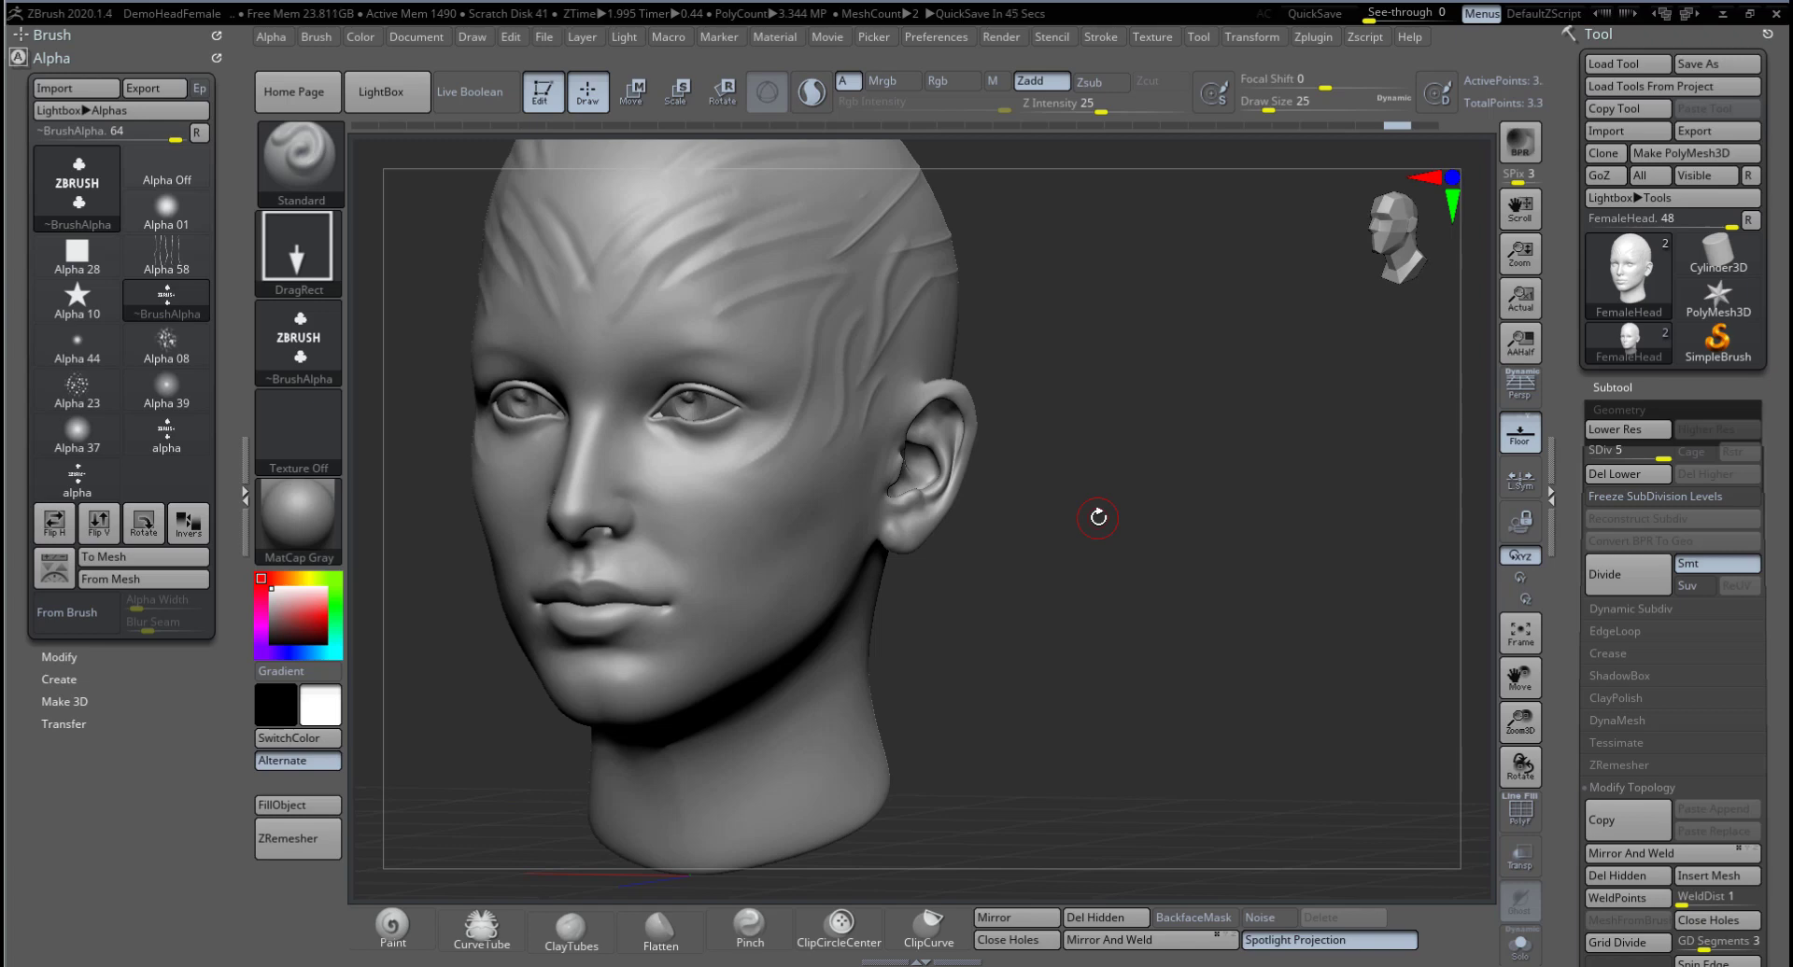
pyautogui.moveTo(1141, 529)
pyautogui.keyDown('ctrl'); pyautogui.mouseDown(button='right')
pyautogui.moveTo(1188, 533)
pyautogui.moveTo(1008, 520)
pyautogui.moveTo(1140, 534)
pyautogui.mouseUp(button='right'); pyautogui.keyUp('ctrl')
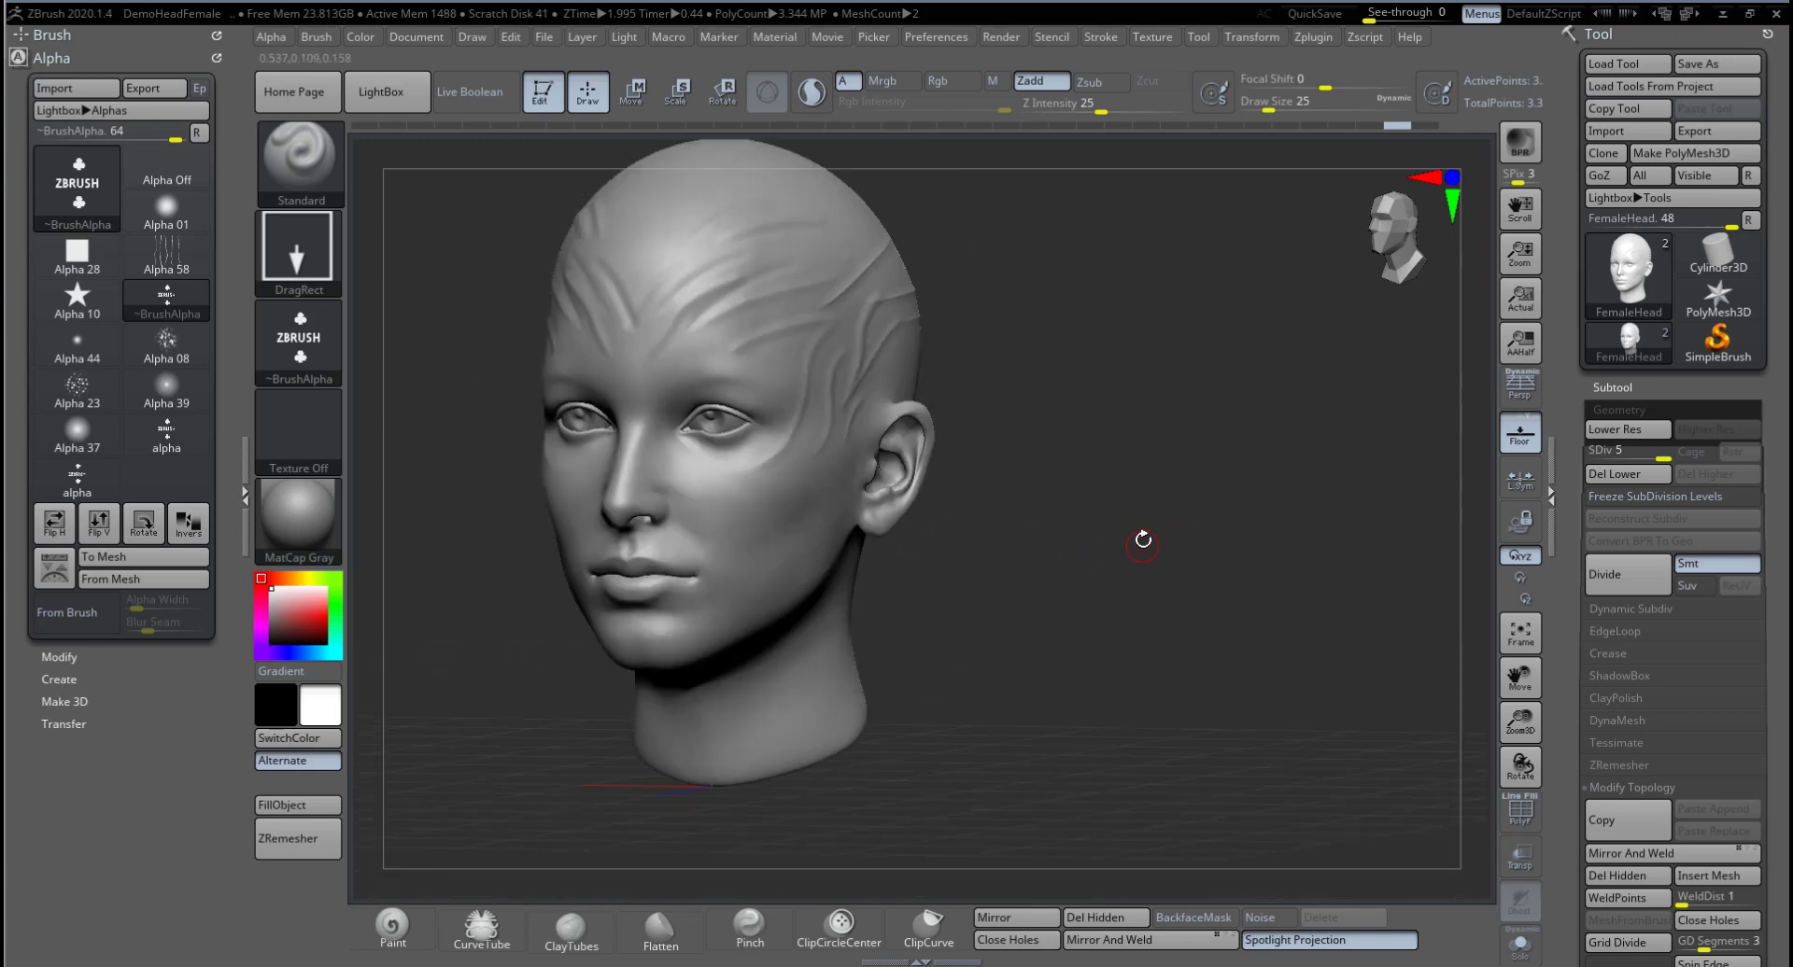
pyautogui.click(1602, 301)
pyautogui.click(1073, 362)
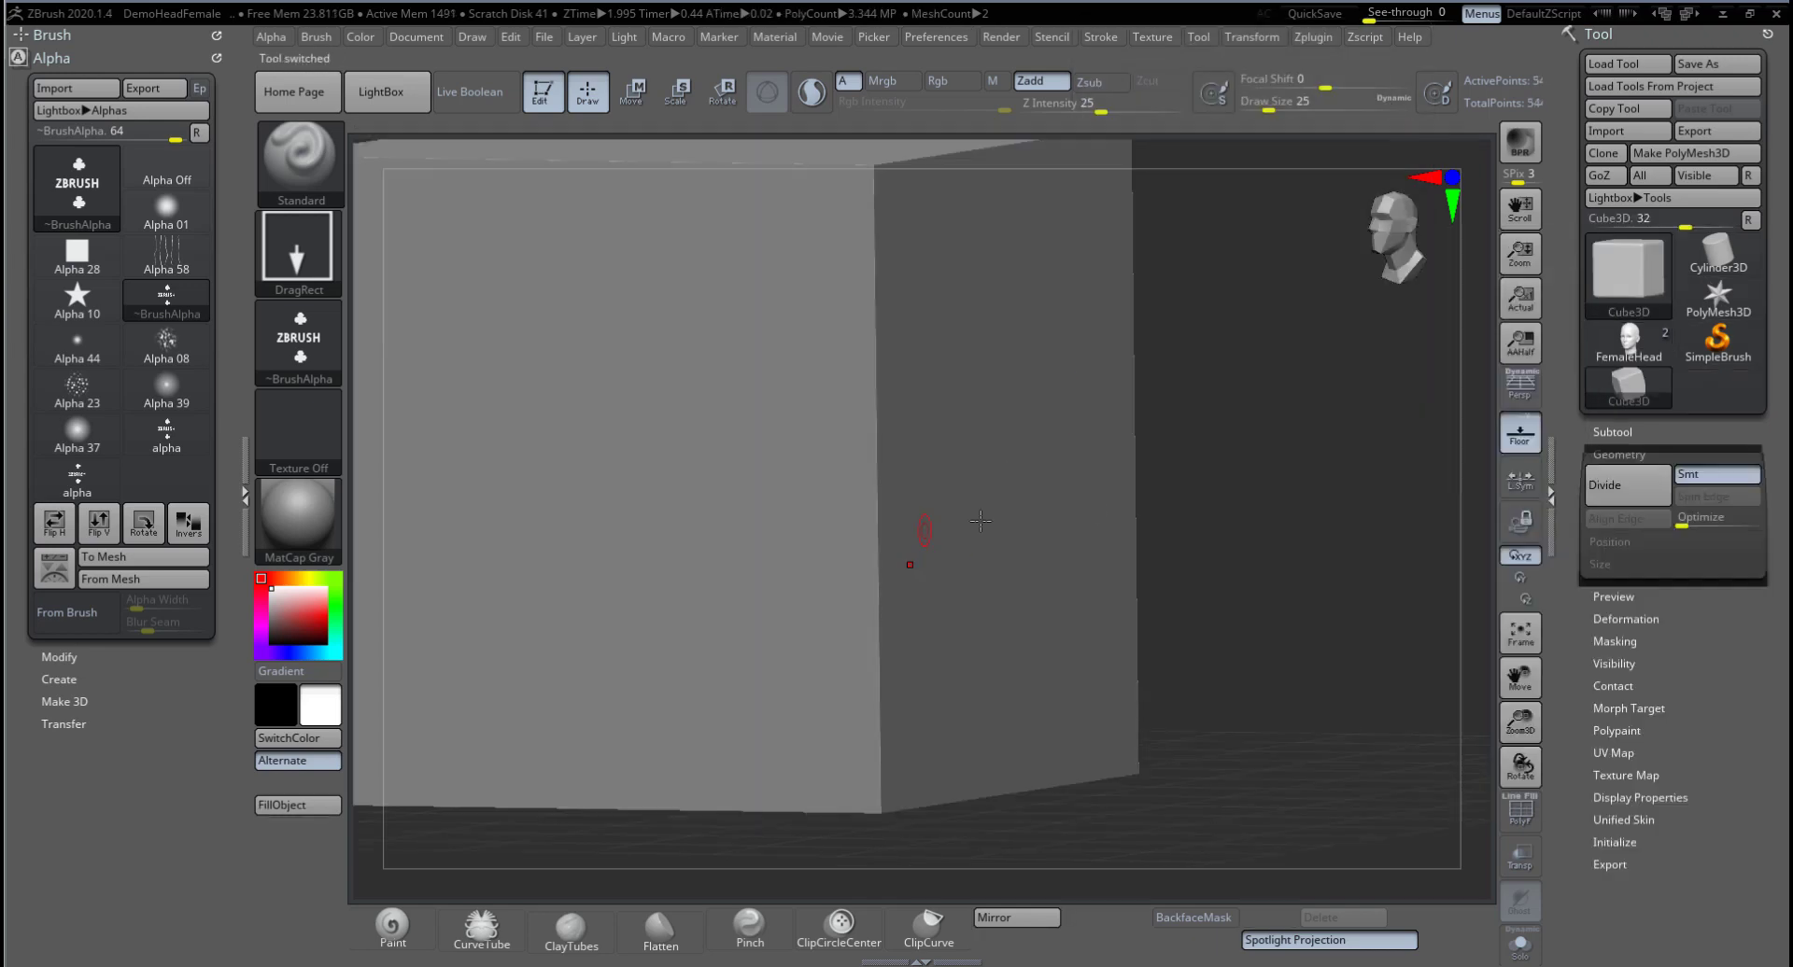
pyautogui.moveTo(1259, 474); pyautogui.dragTo(1047, 491, button='right')
pyautogui.keyDown('alt'); pyautogui.moveTo(1138, 533); pyautogui.dragTo(1250, 564, button='right'); pyautogui.keyUp('alt')
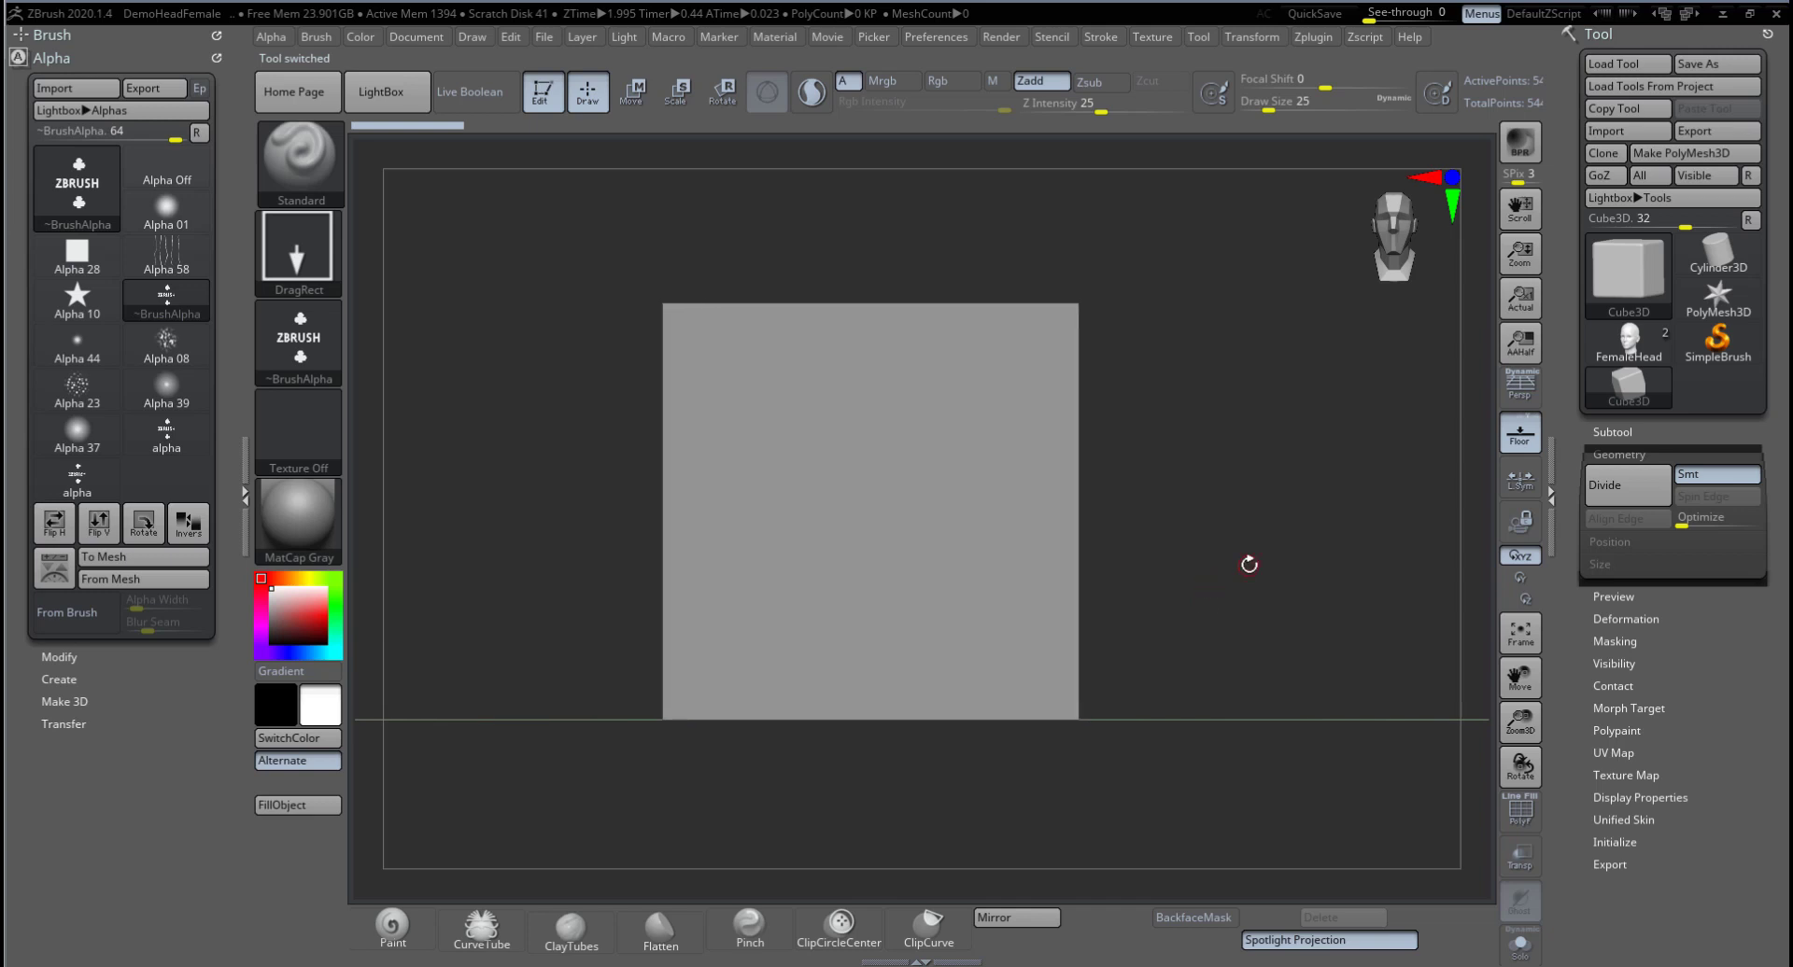